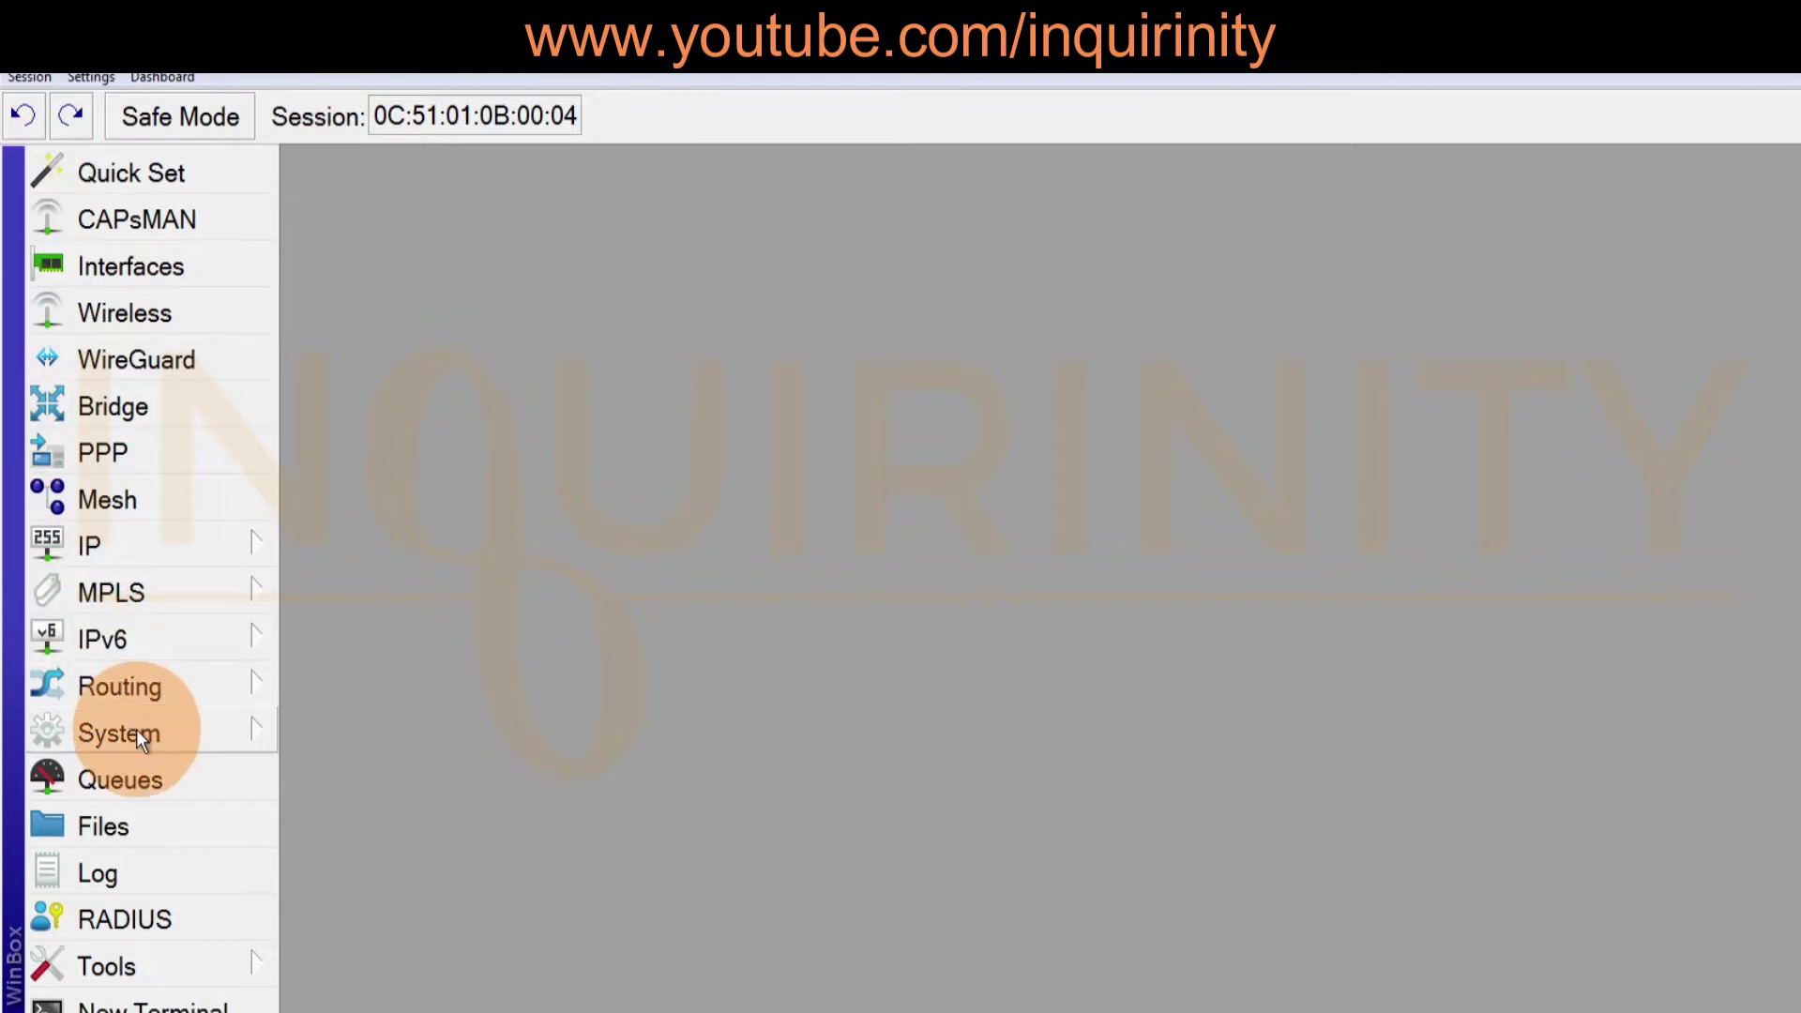
Check the MT2 router's system identity and its installed packages
click(443, 394)
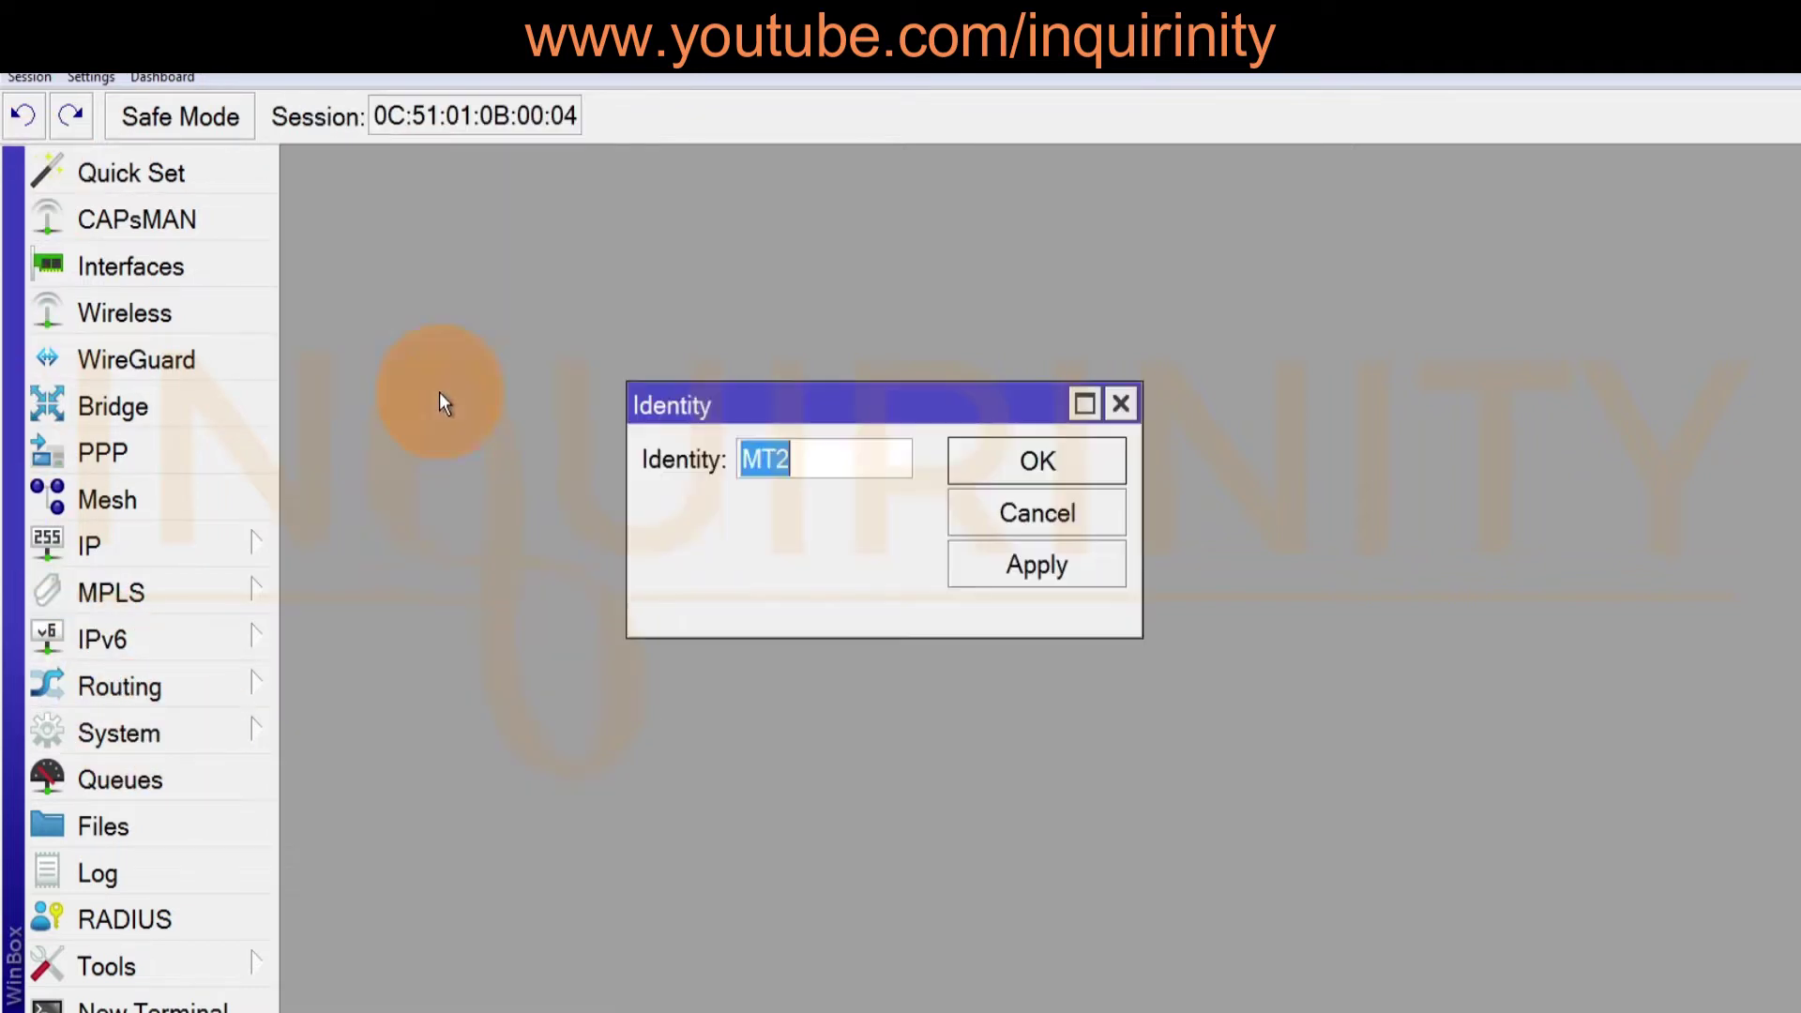
click(967, 459)
click(108, 736)
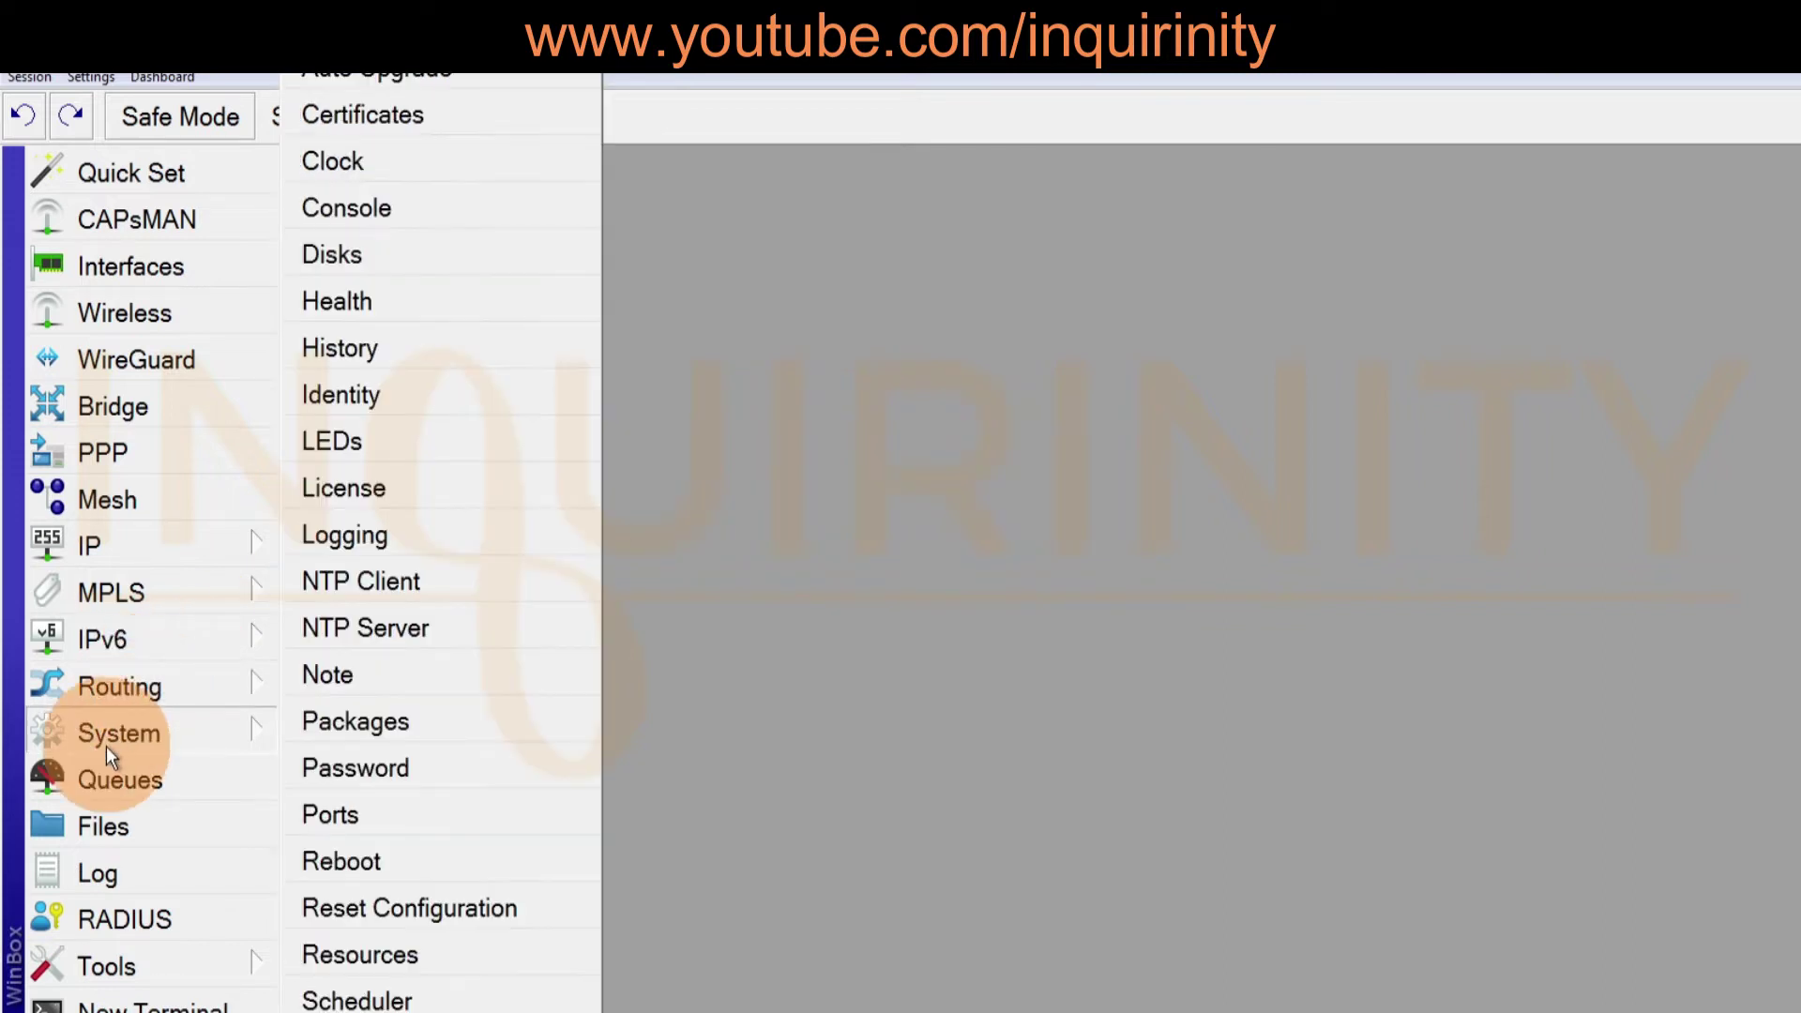
click(370, 720)
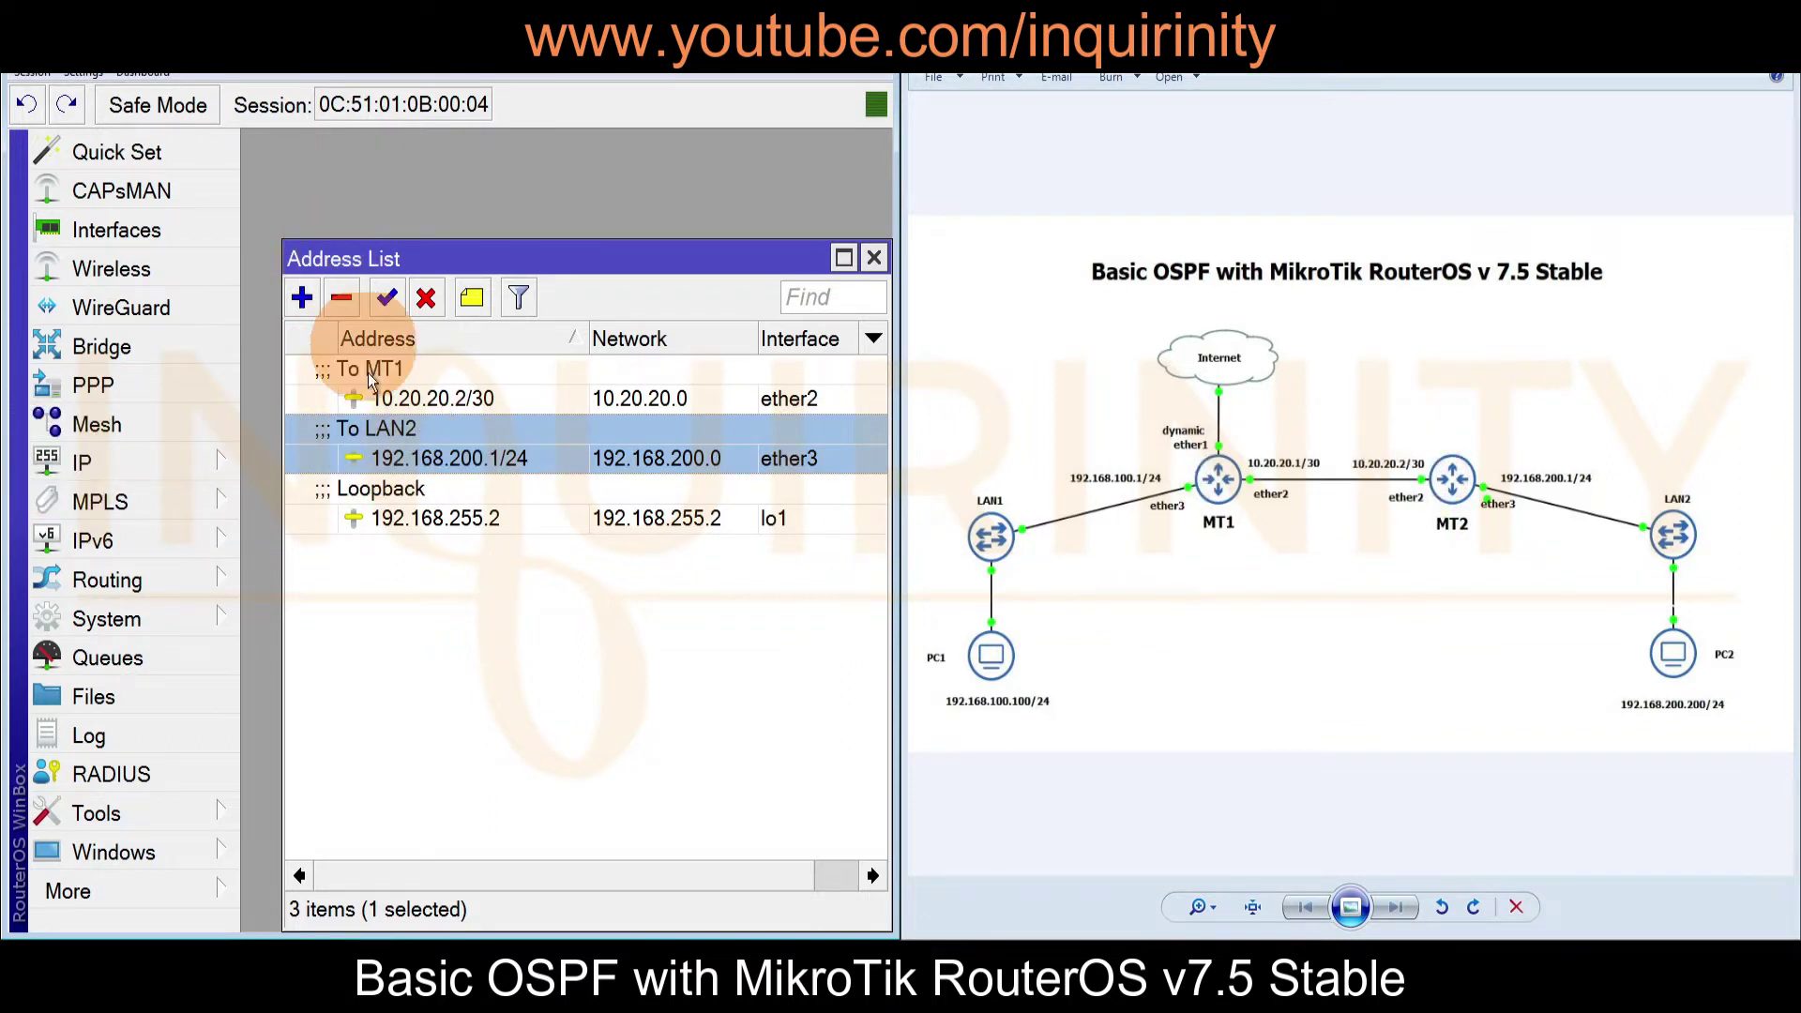
Review MT2's IP addresses for the MT1 link and LAN2 against the network diagram
click(418, 396)
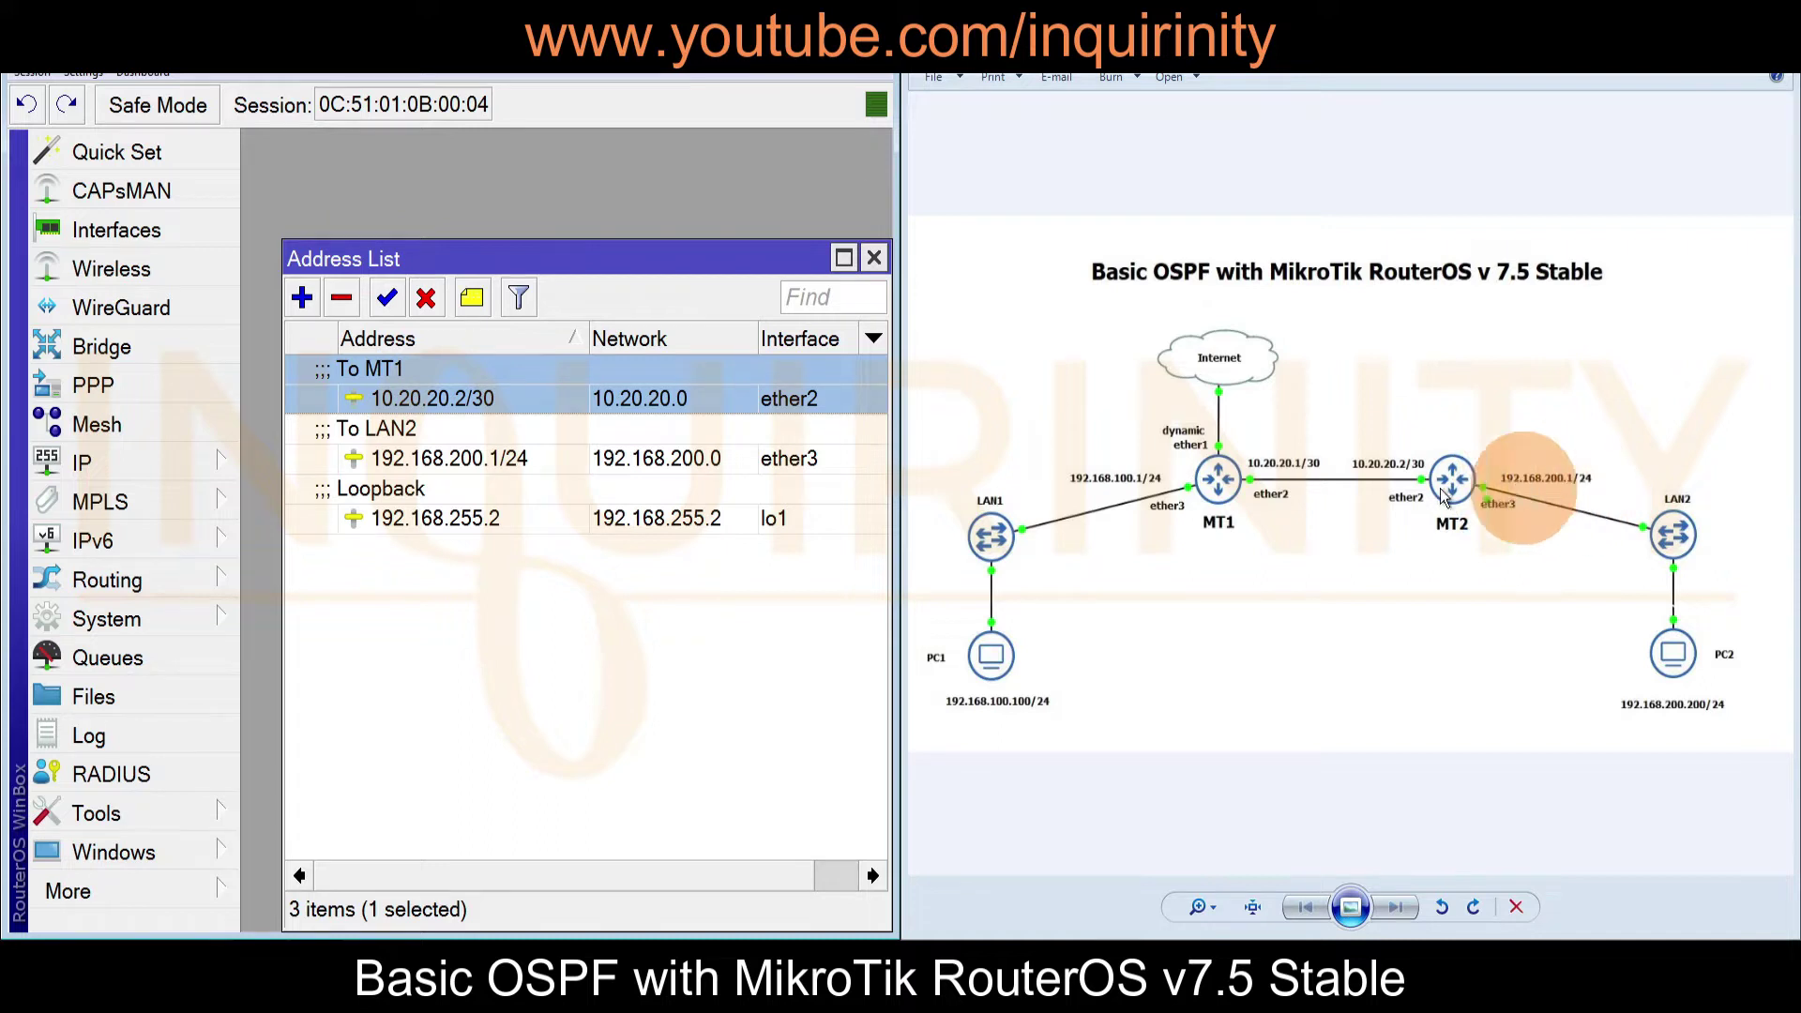
click(446, 458)
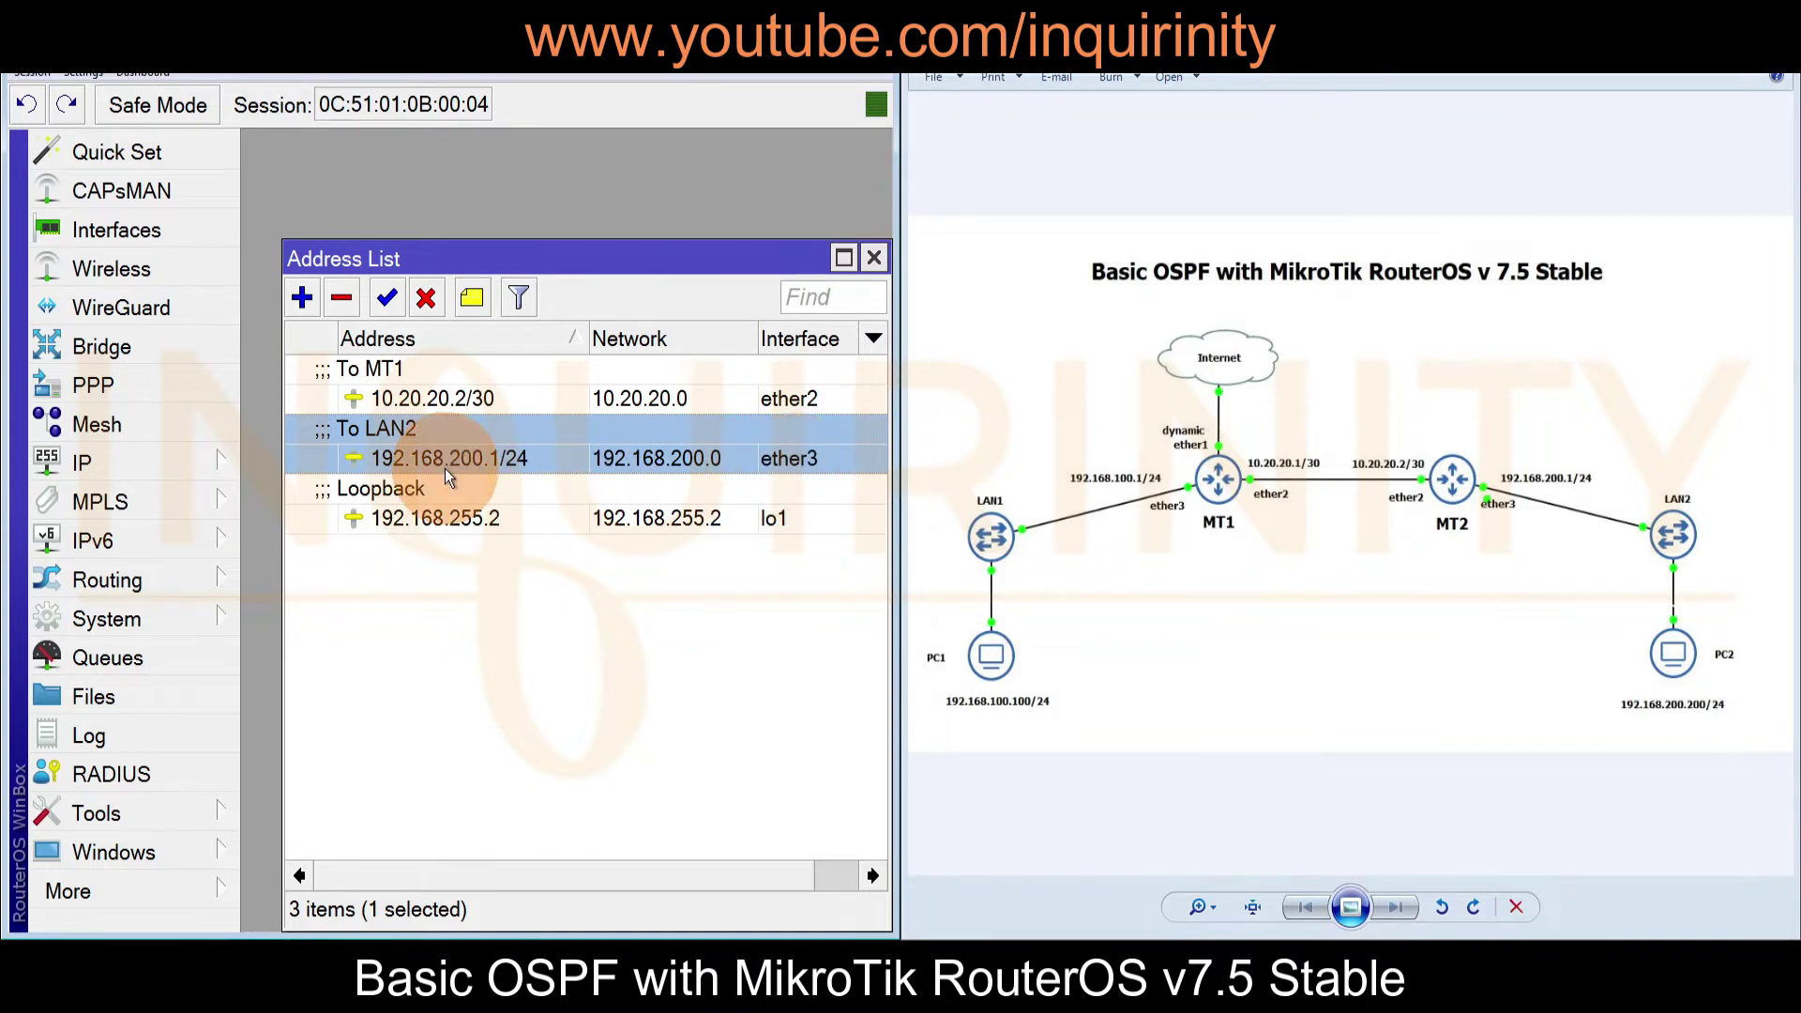
mouse_move(444, 470)
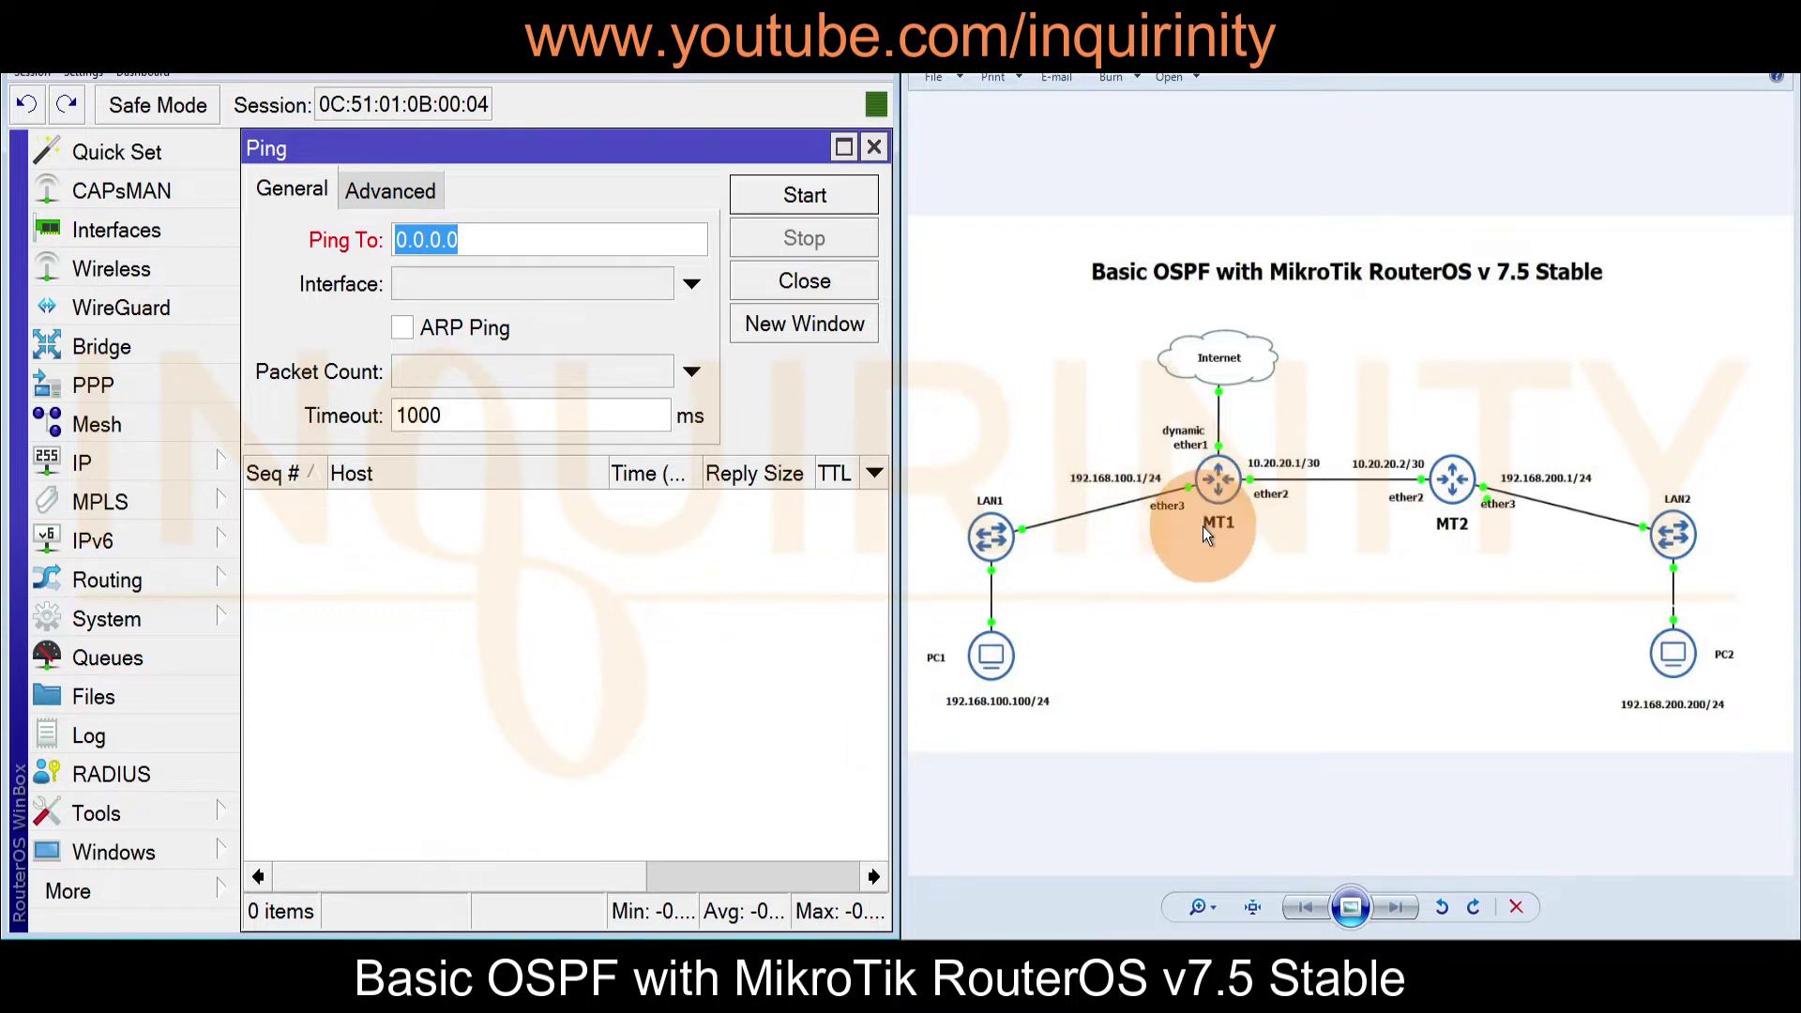
Ping MT1's LAN address 192.168.100.1 from MT2 and stop the ping after a few attempts
click(487, 238)
double_click(487, 239)
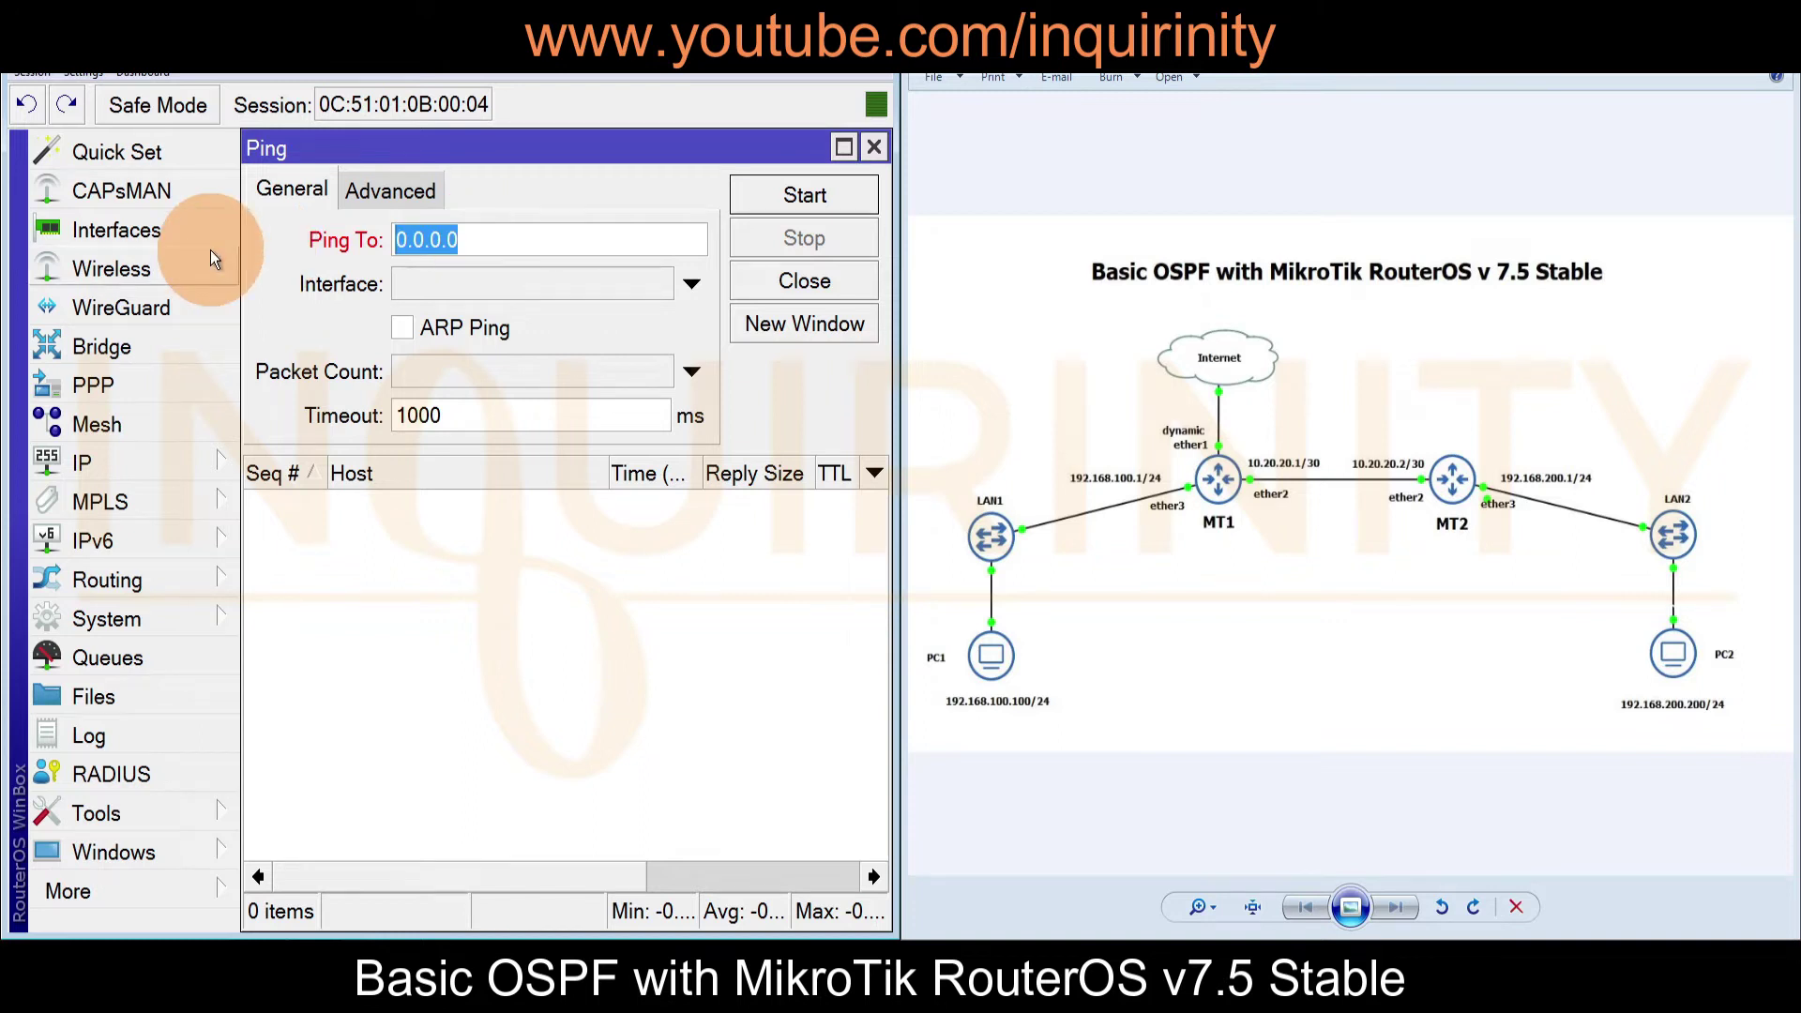
text(192.)
text(168.1)
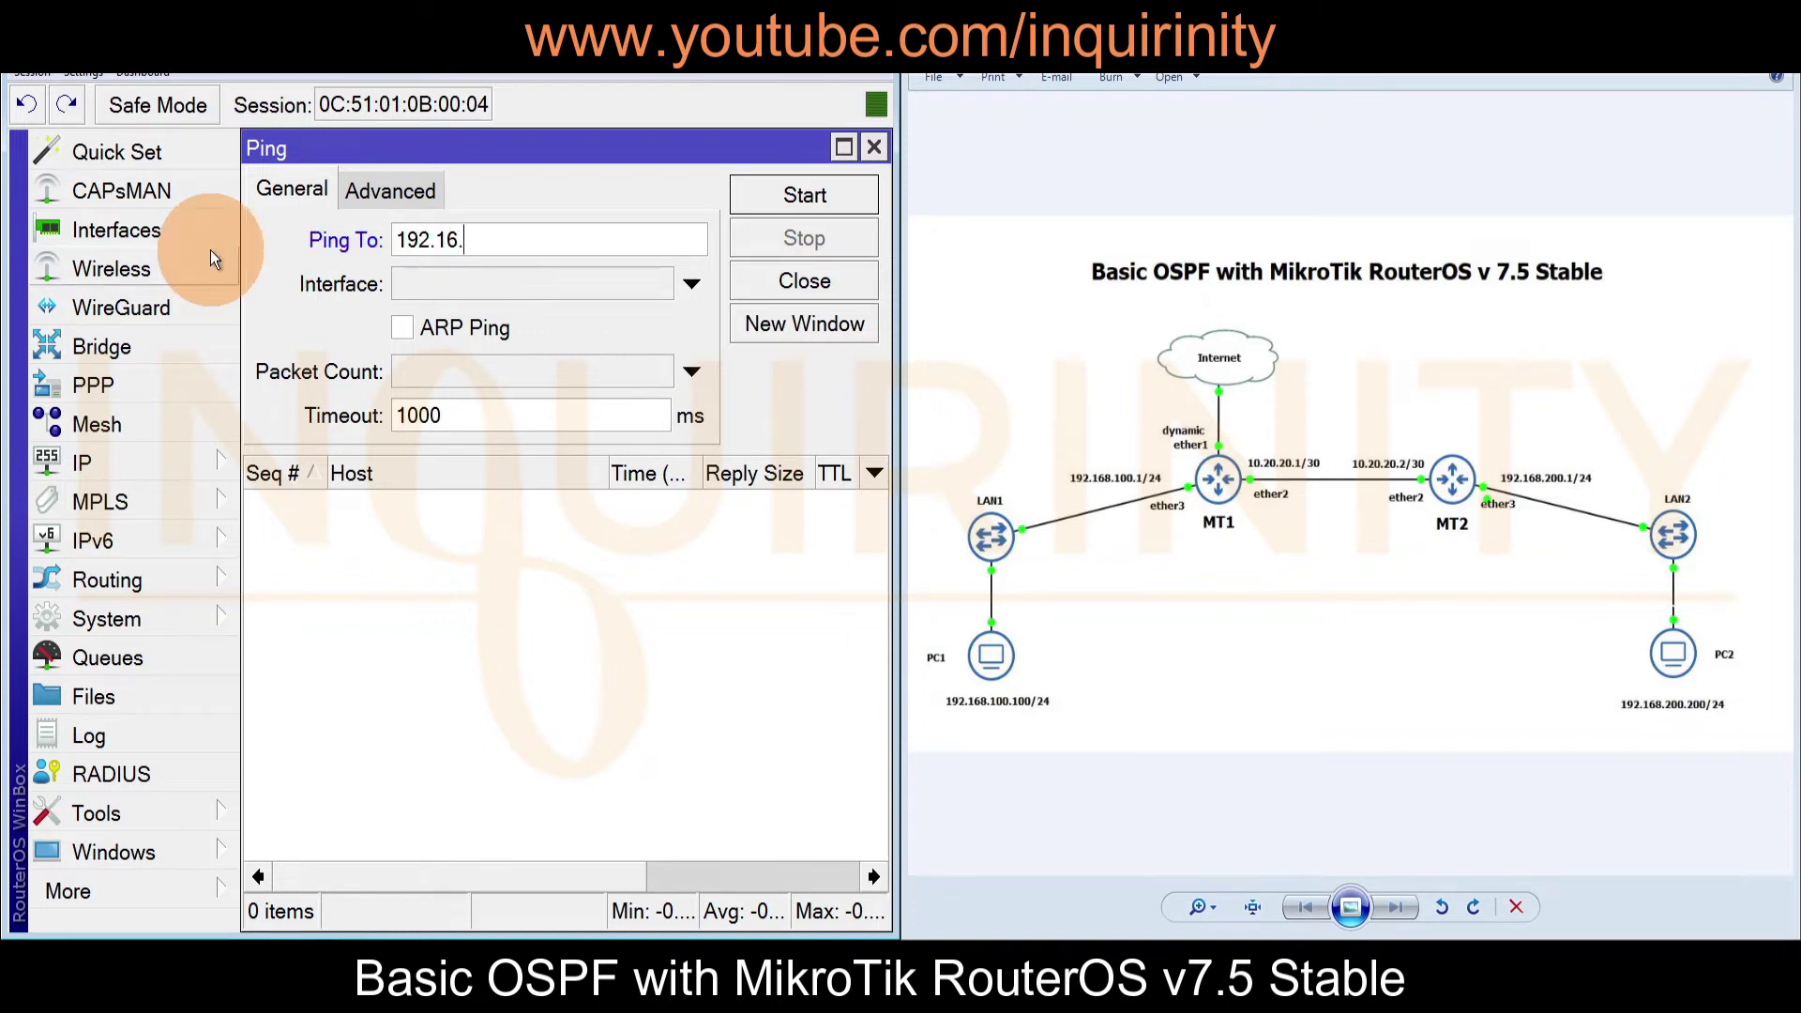
text(00.1)
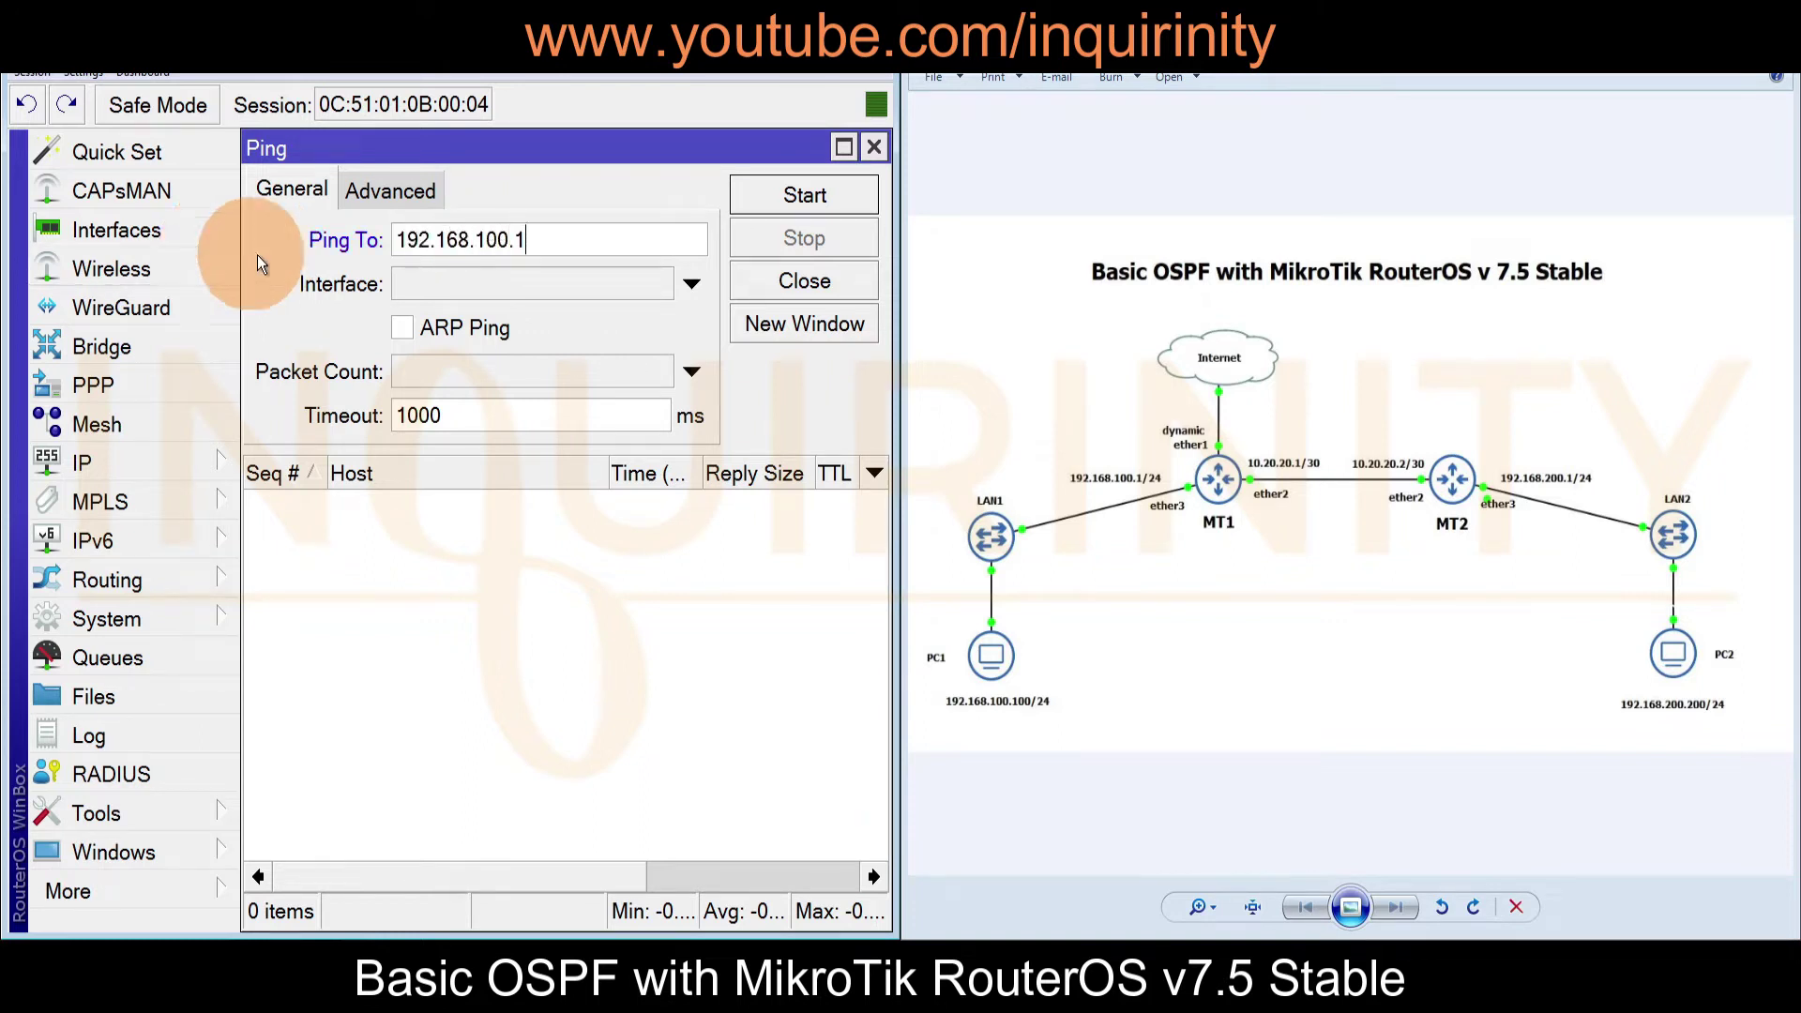
click(774, 199)
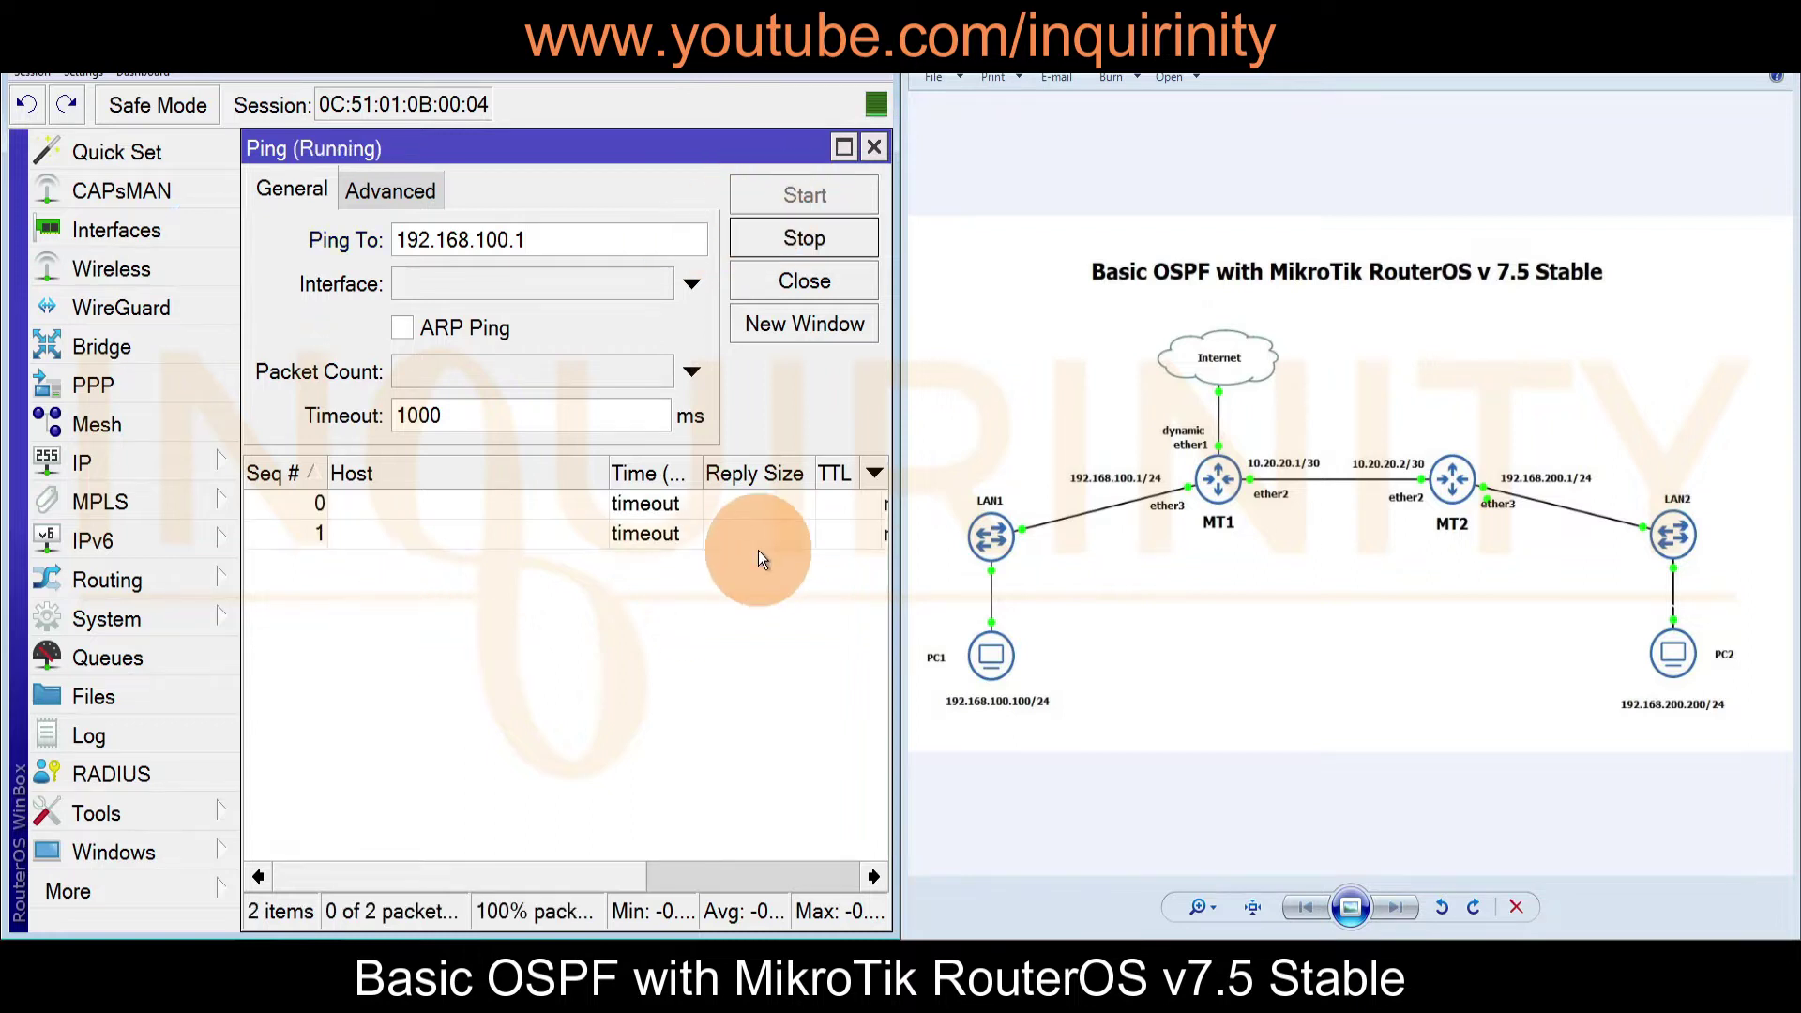
click(786, 249)
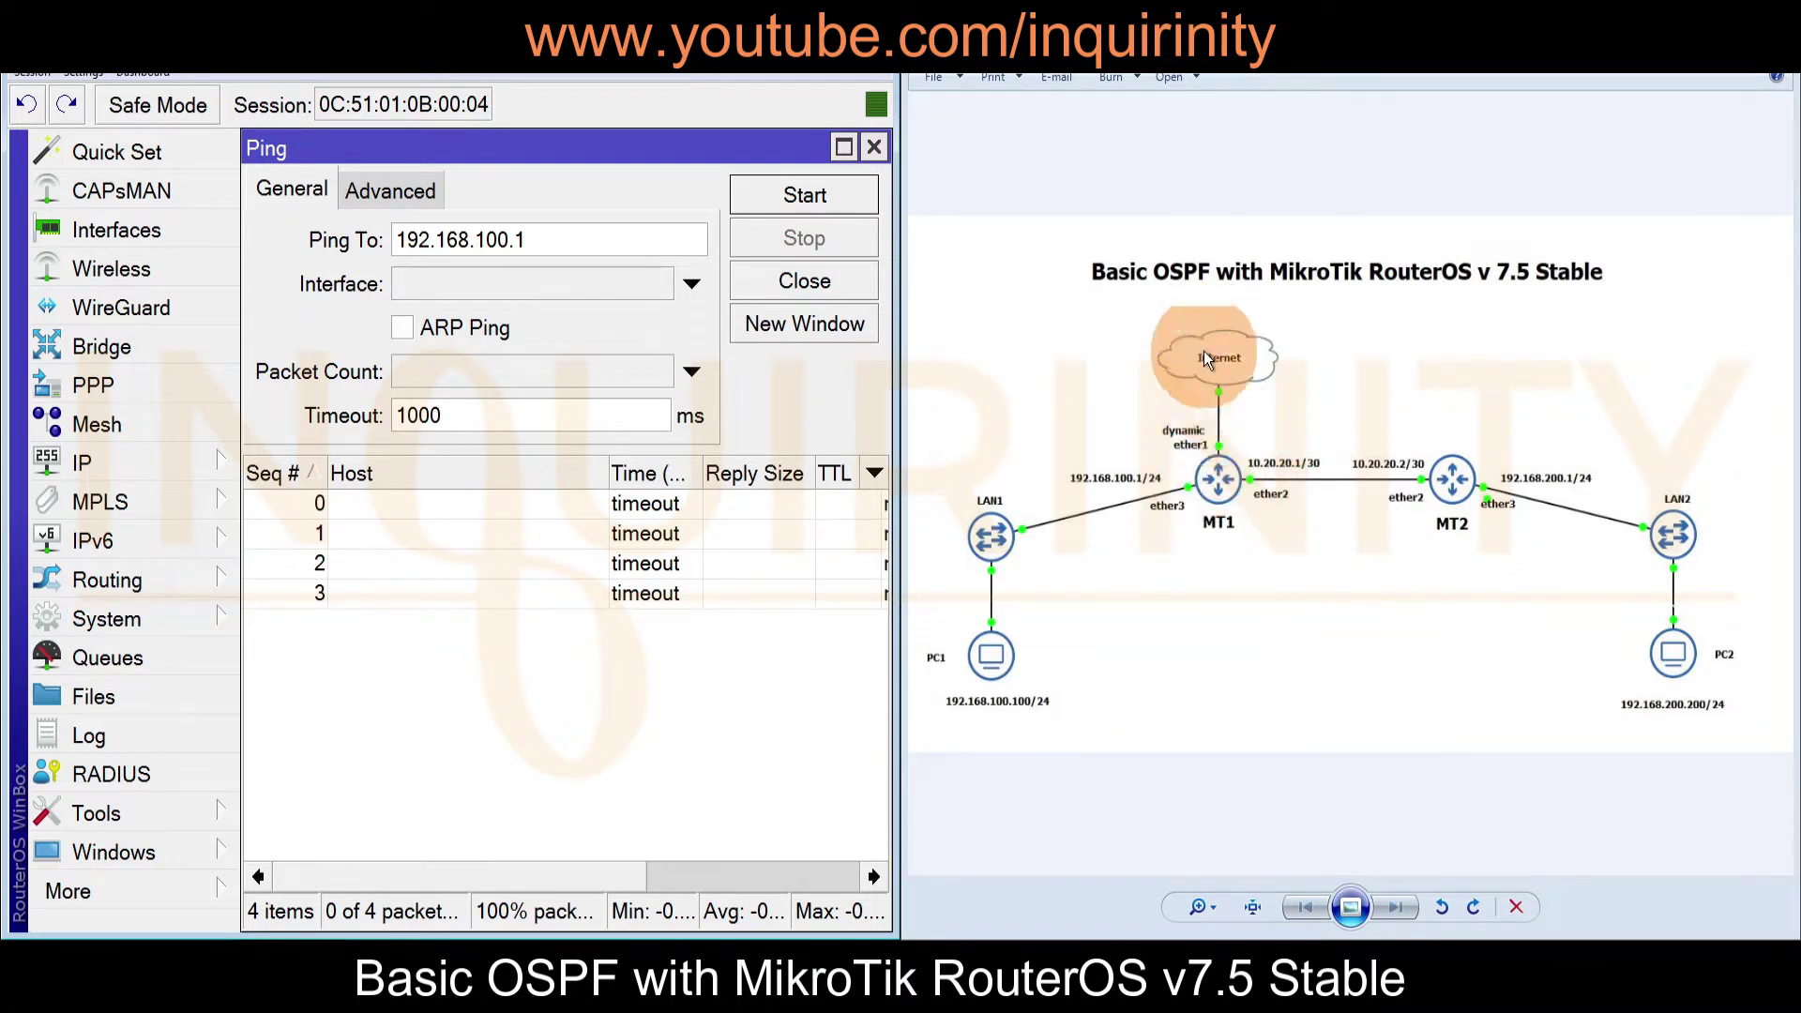
Test internet connectivity from MT2 by pinging 8.8.8.8 and 9.9.9.9
drag(559, 244, 333, 253)
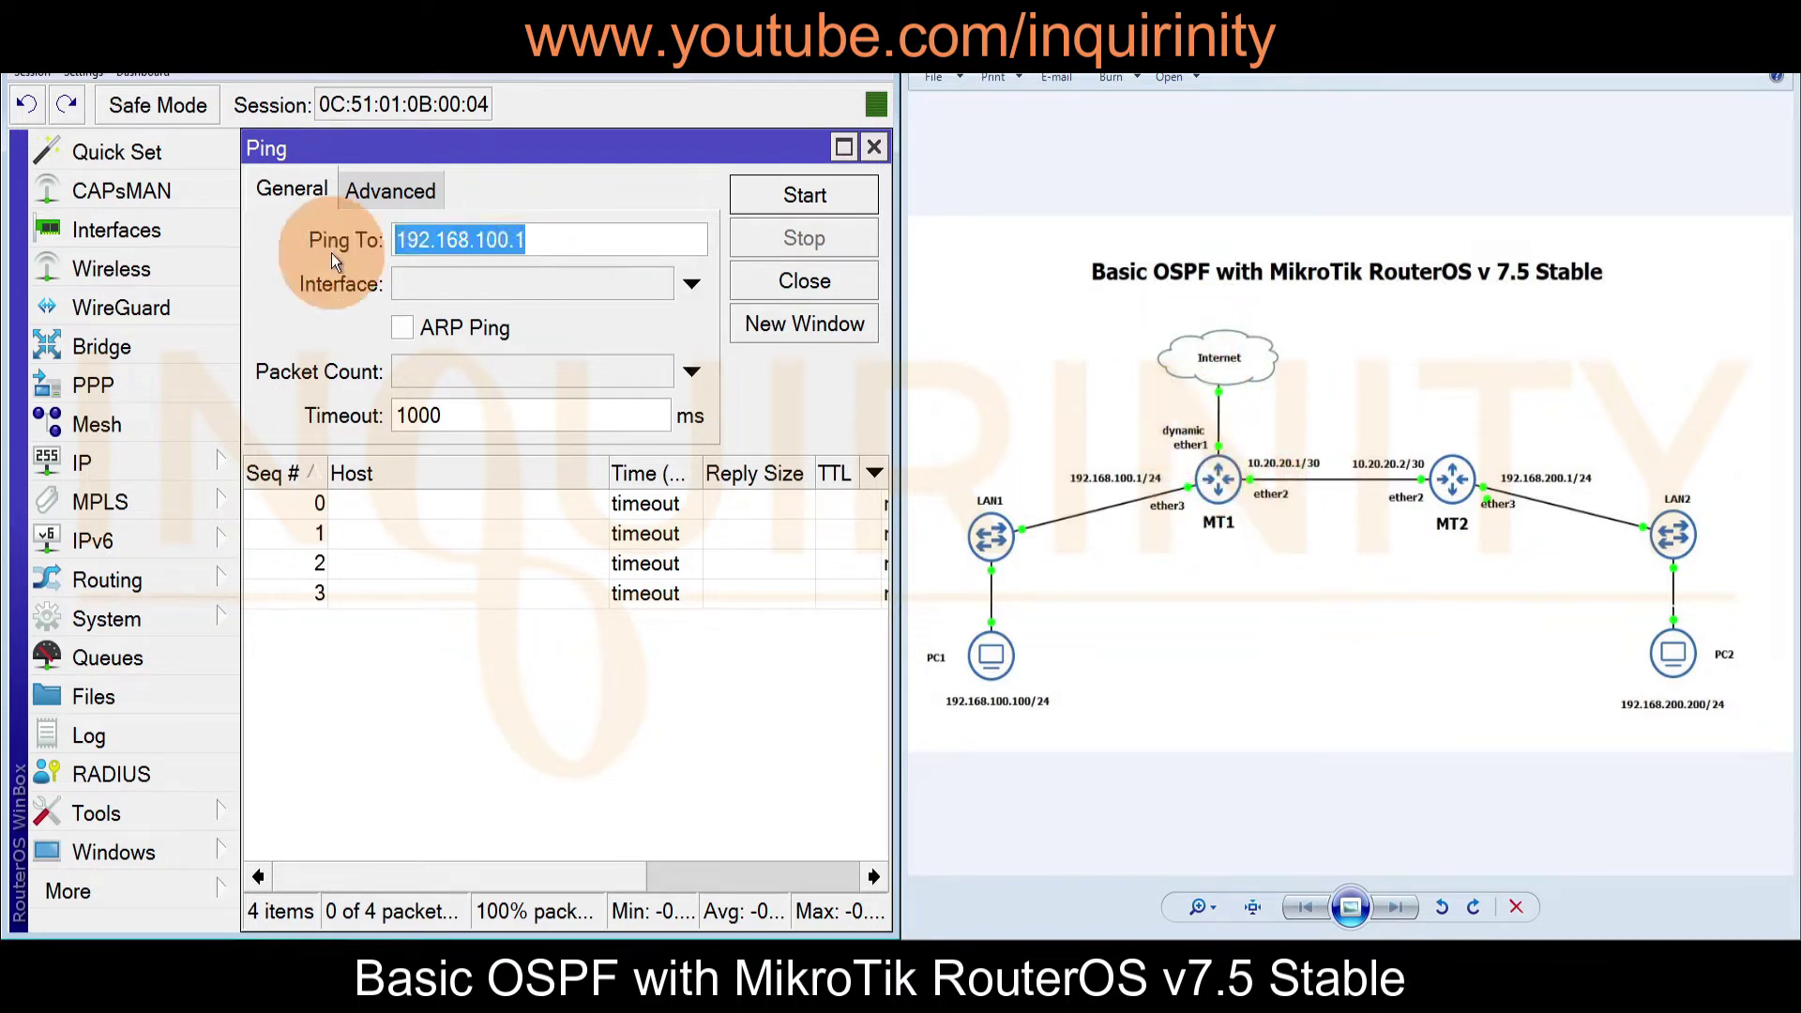
text(8.8.8.8)
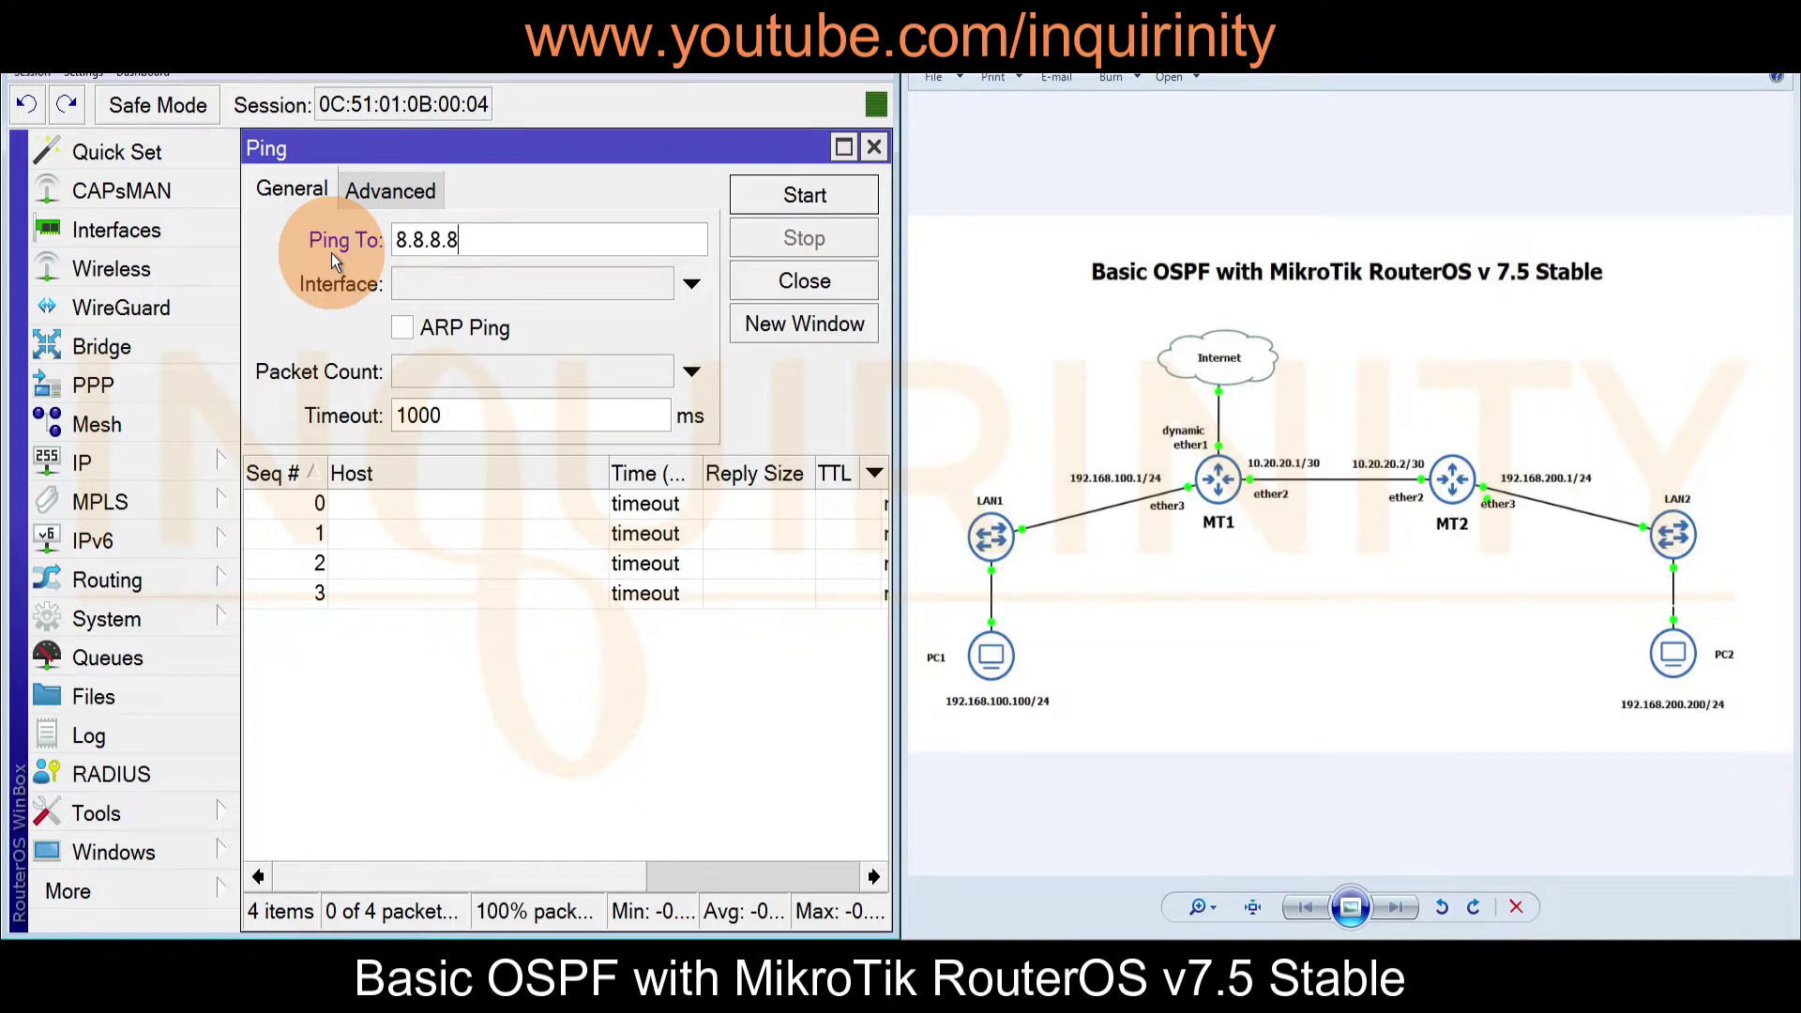
click(808, 197)
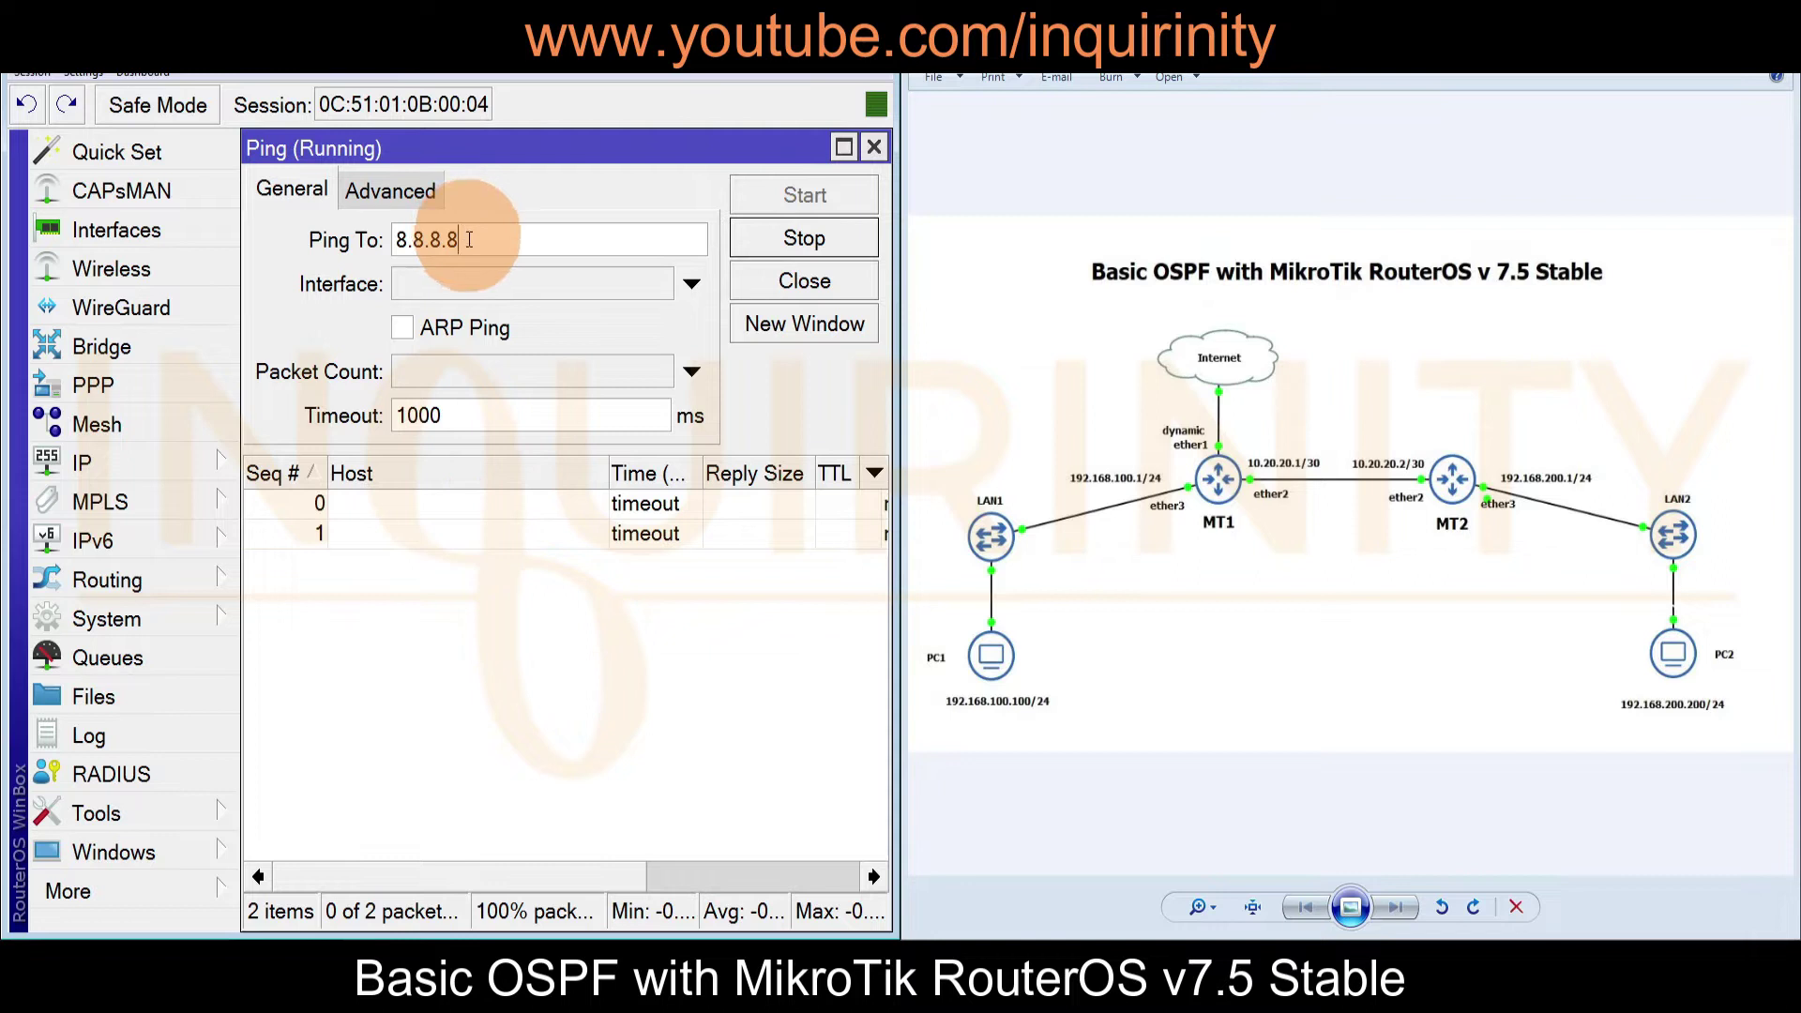
drag(461, 241, 188, 243)
text(9.9.9.9)
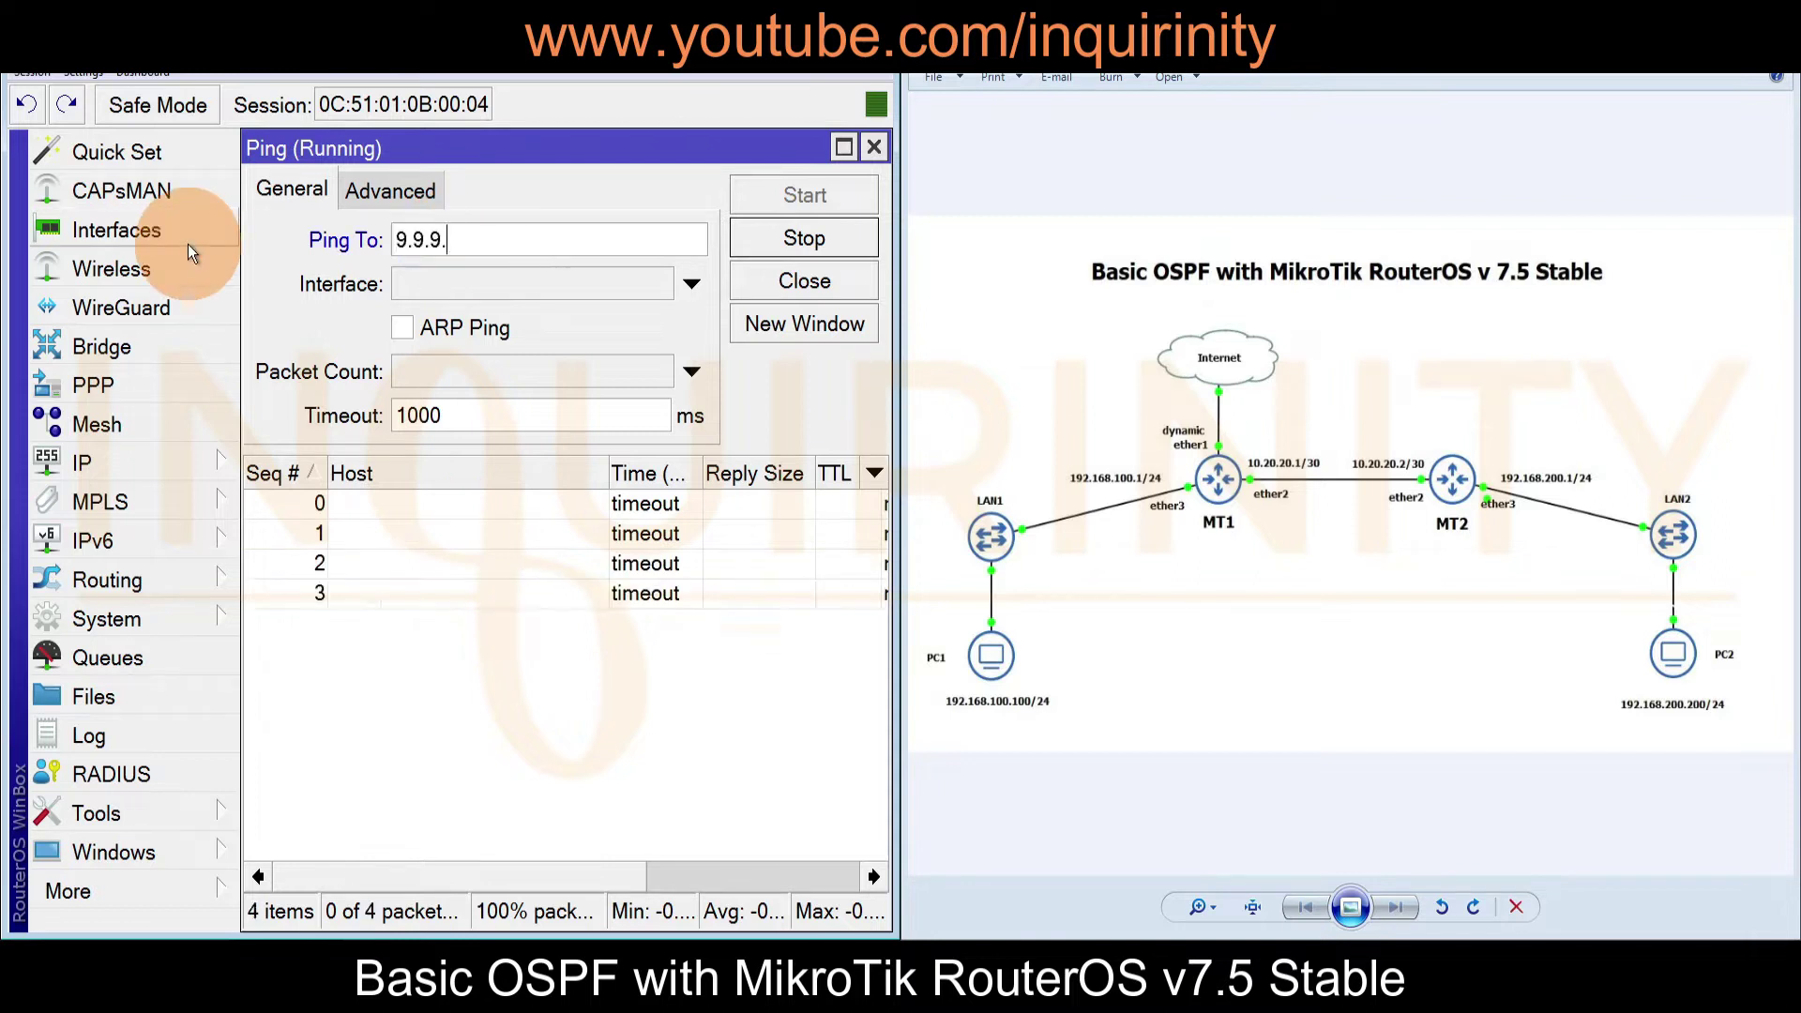
click(796, 256)
click(786, 202)
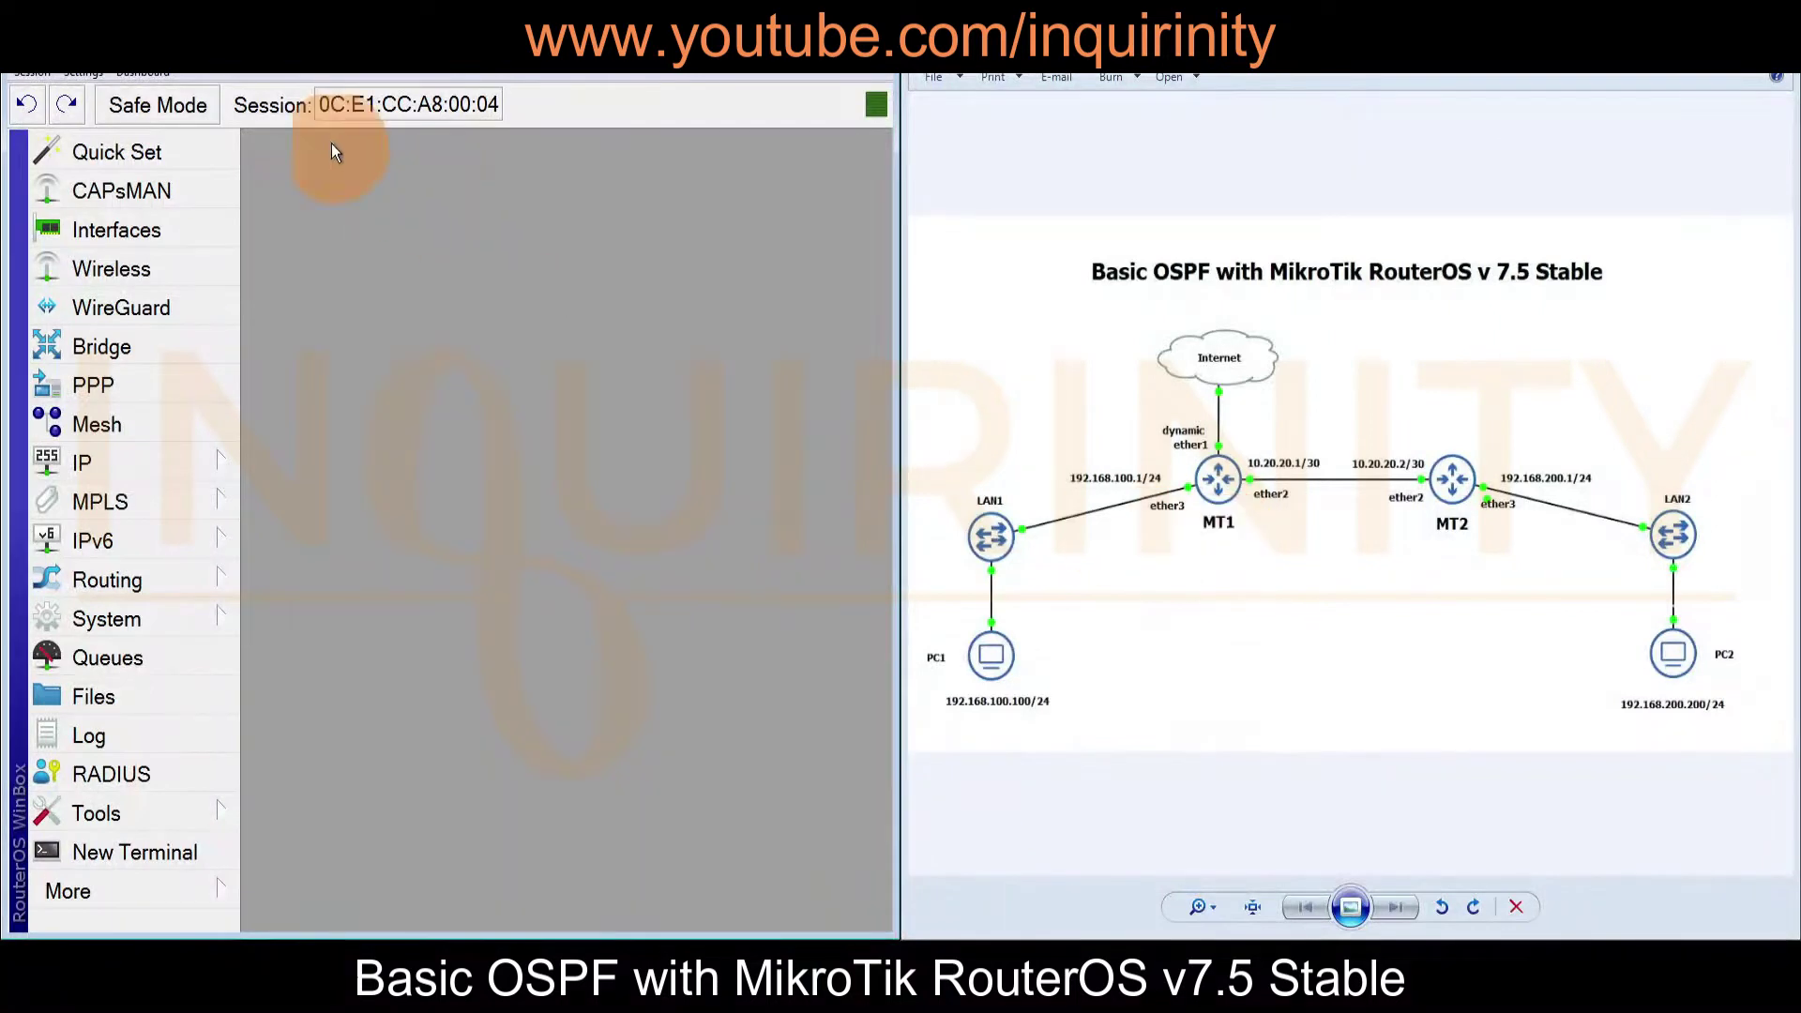
Check the MT1 router's system identity and installed package version, and close the package list
click(107, 619)
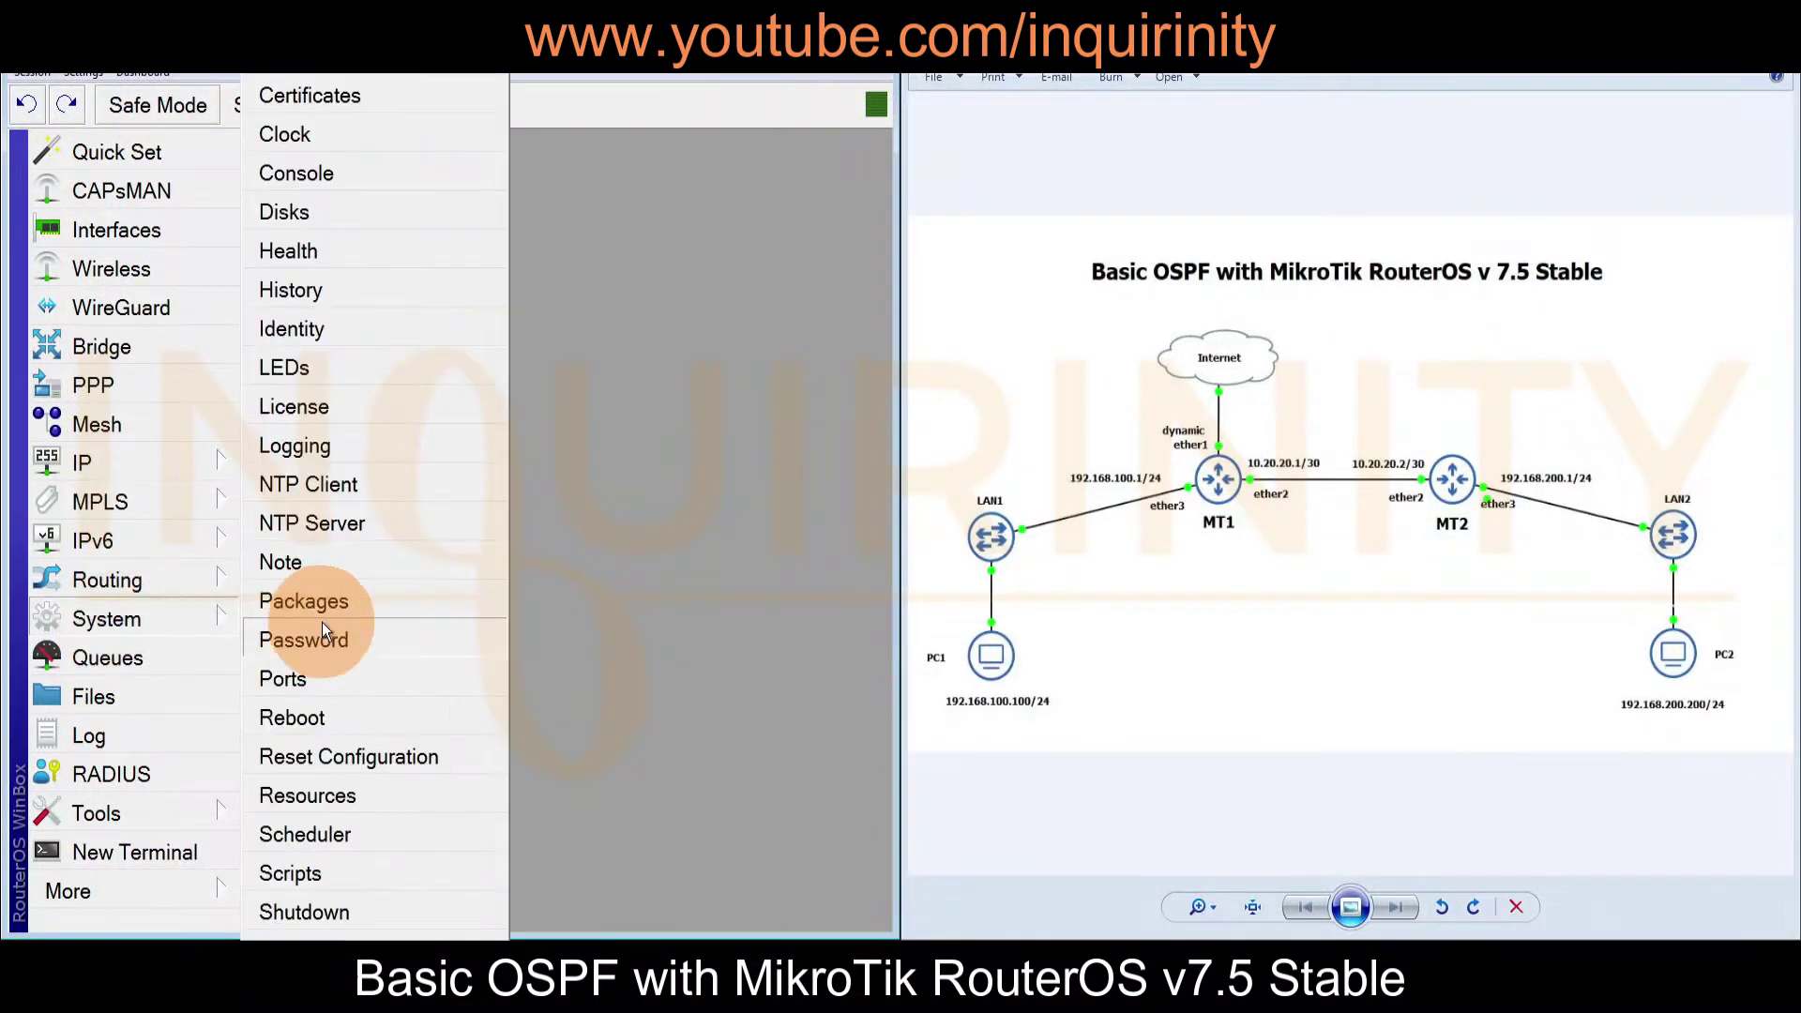
click(319, 333)
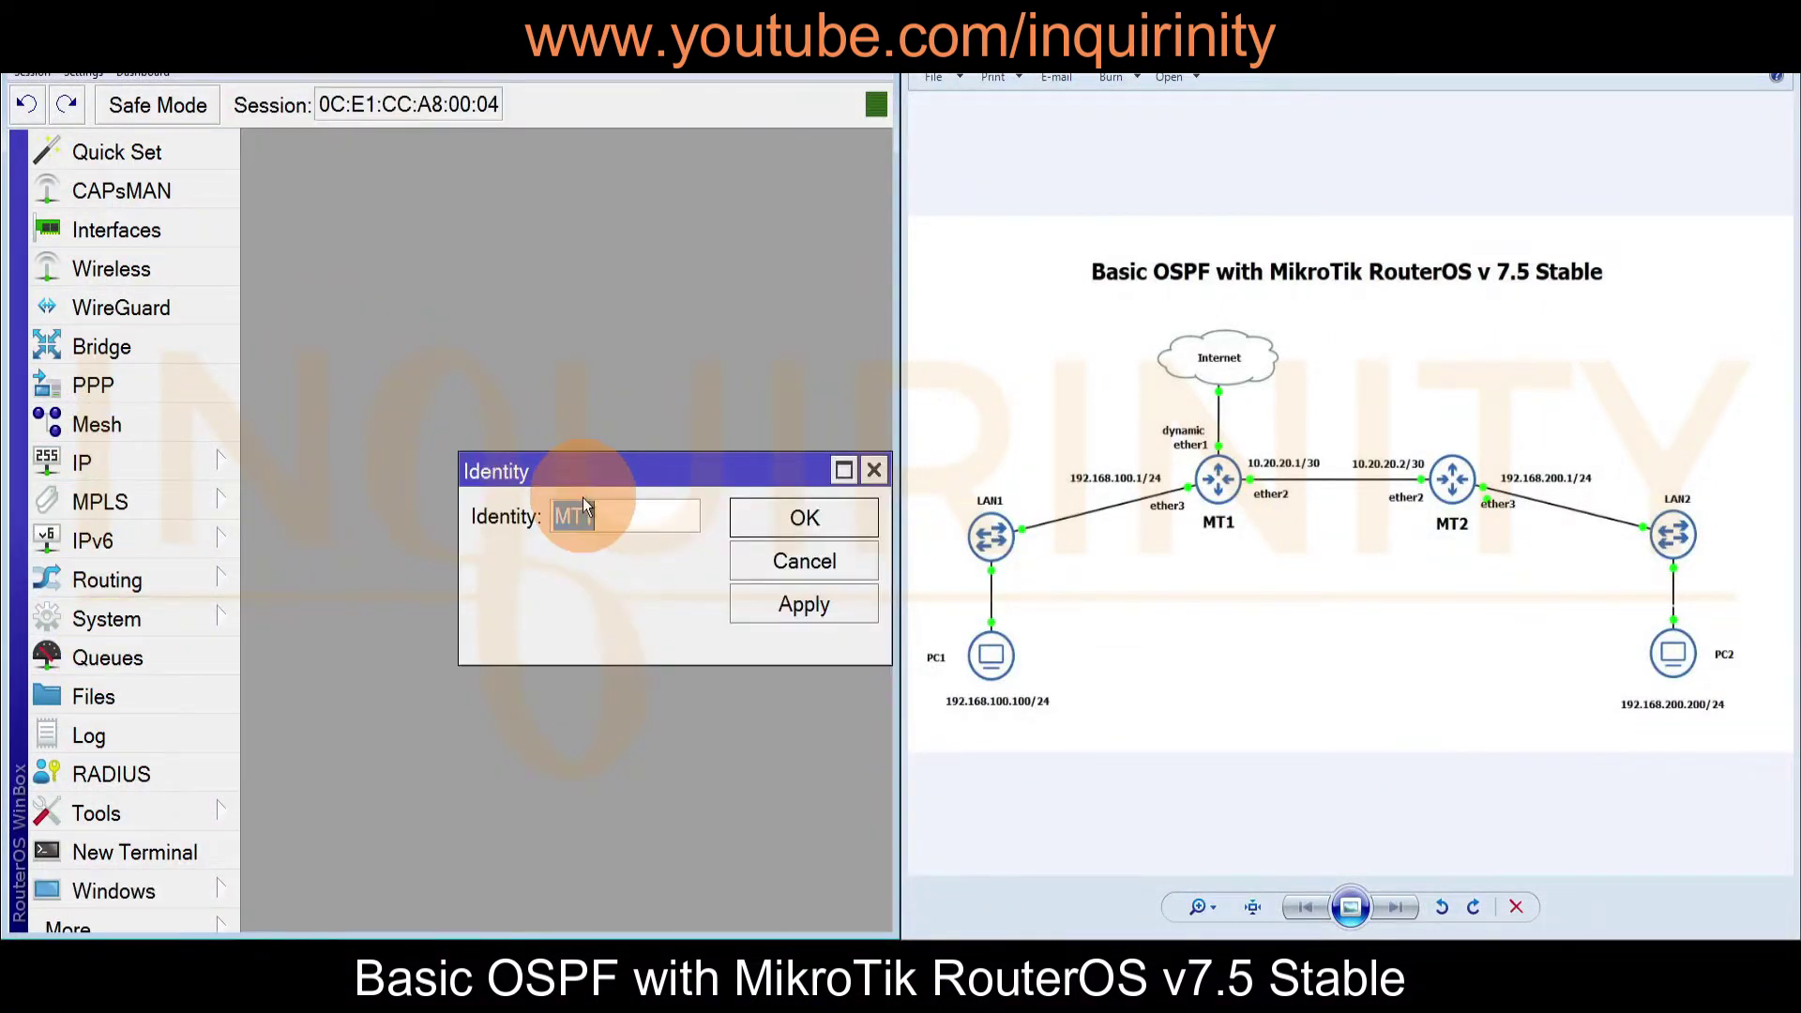
click(767, 520)
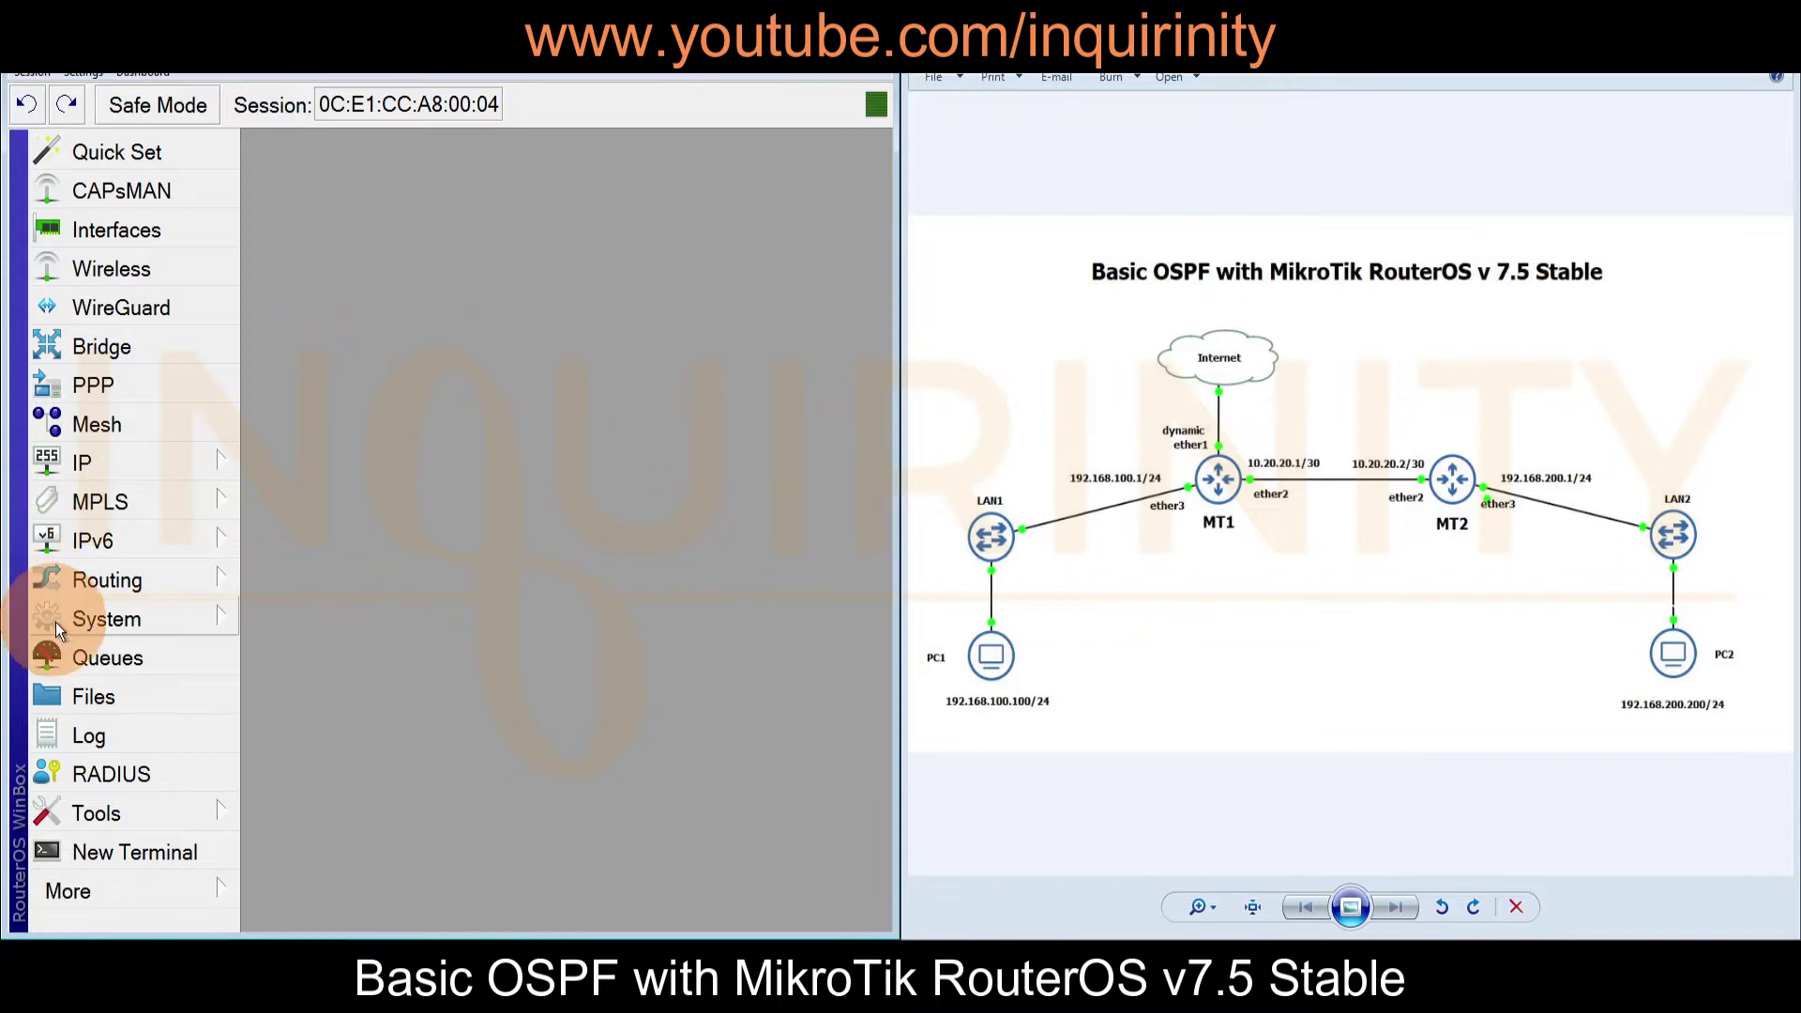
click(55, 621)
click(375, 597)
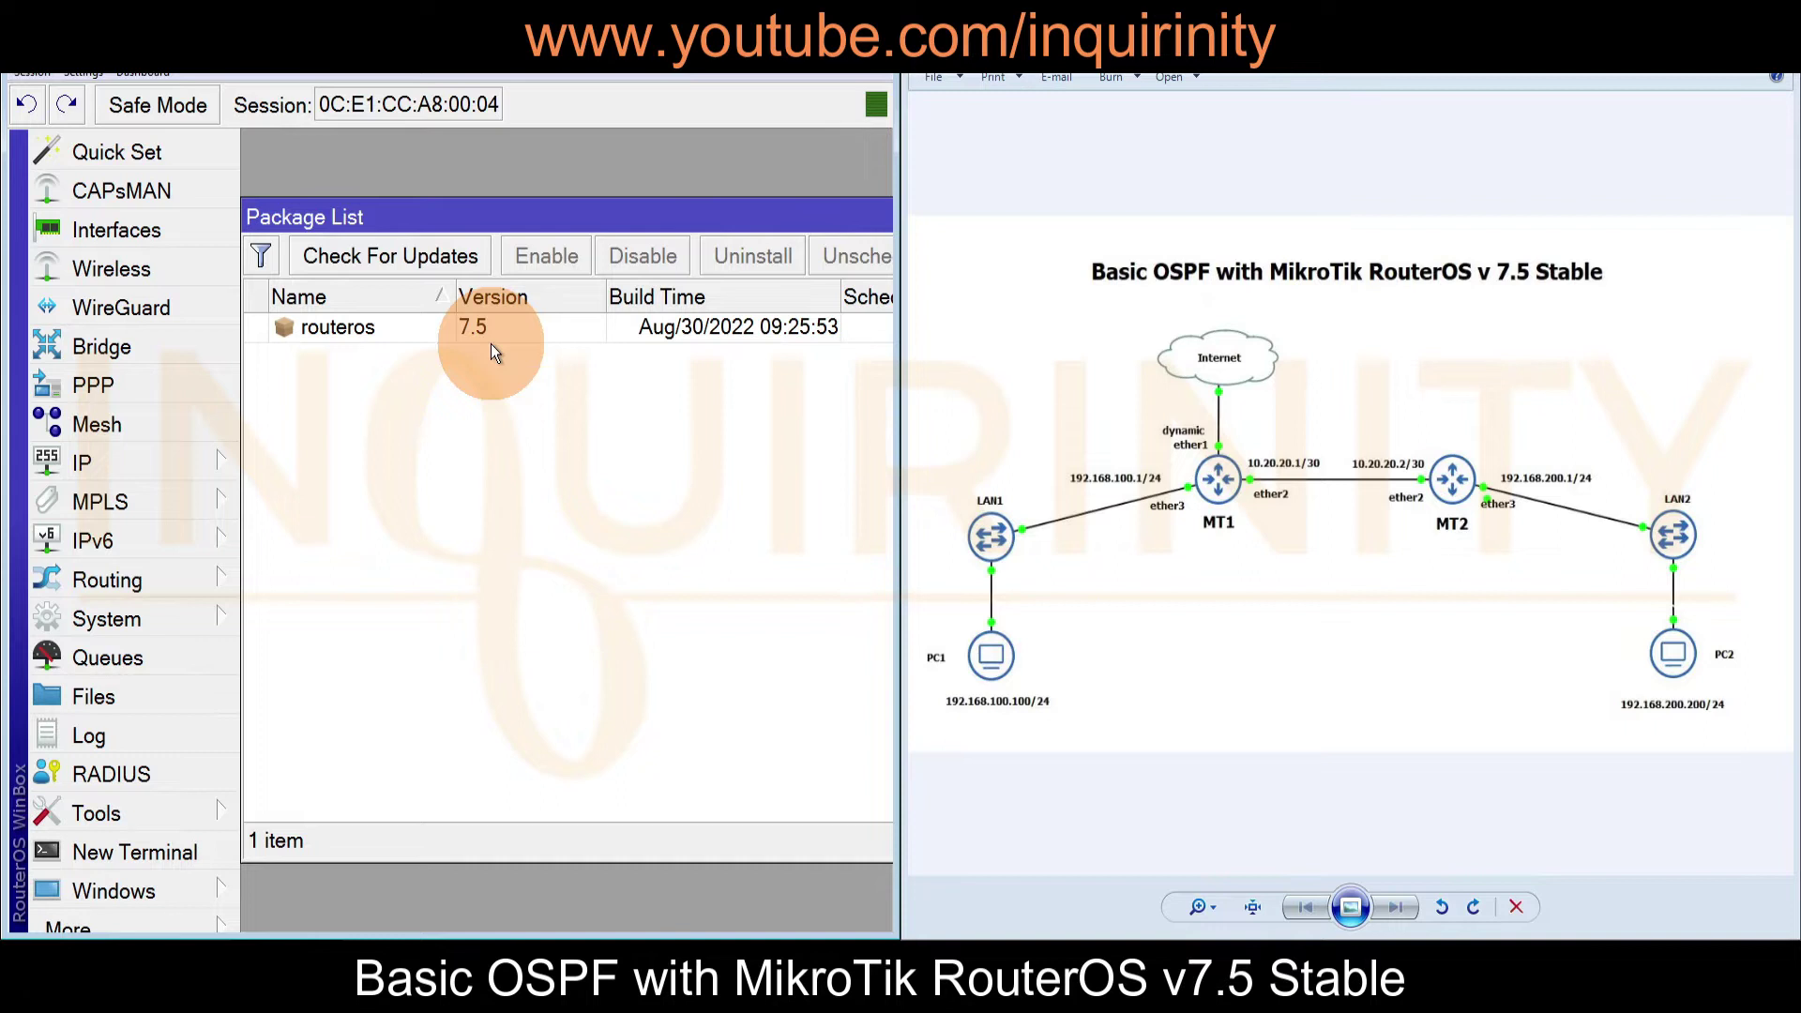
key(Escape)
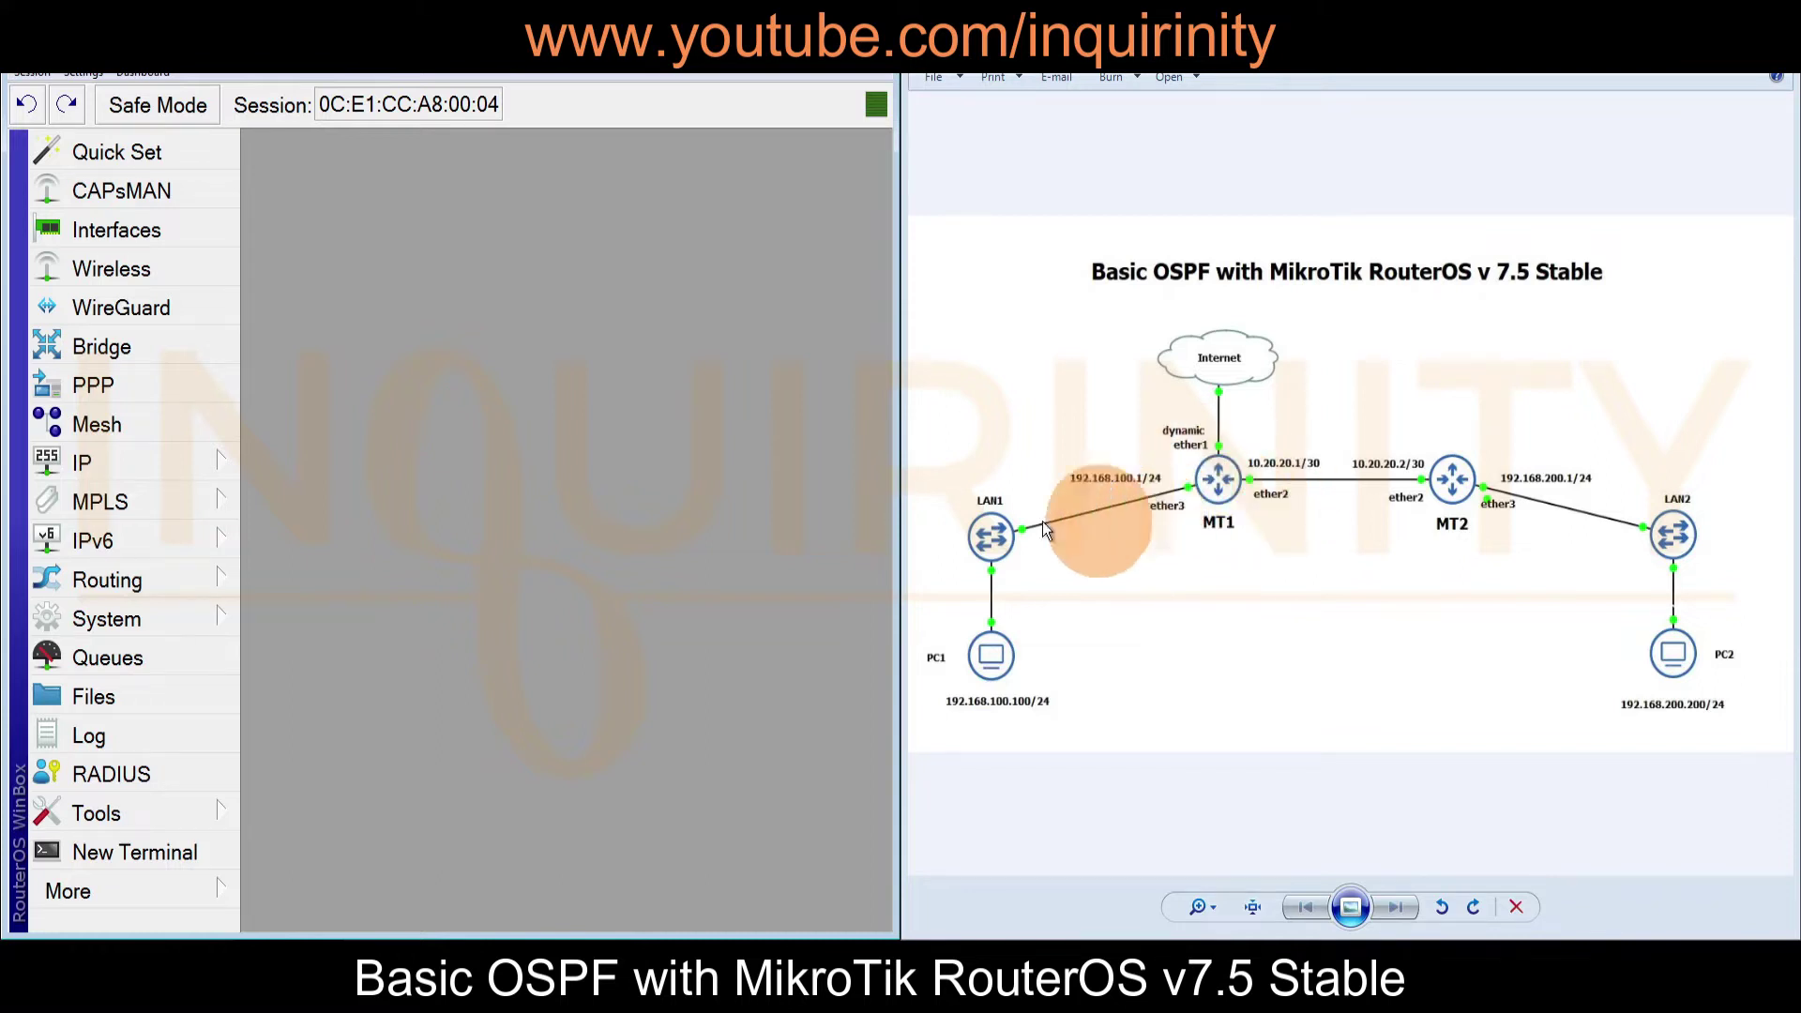
Open MT1's IP address list and review the addresses for the MT2 link, LAN1 and the dynamic ether1 interface
click(154, 458)
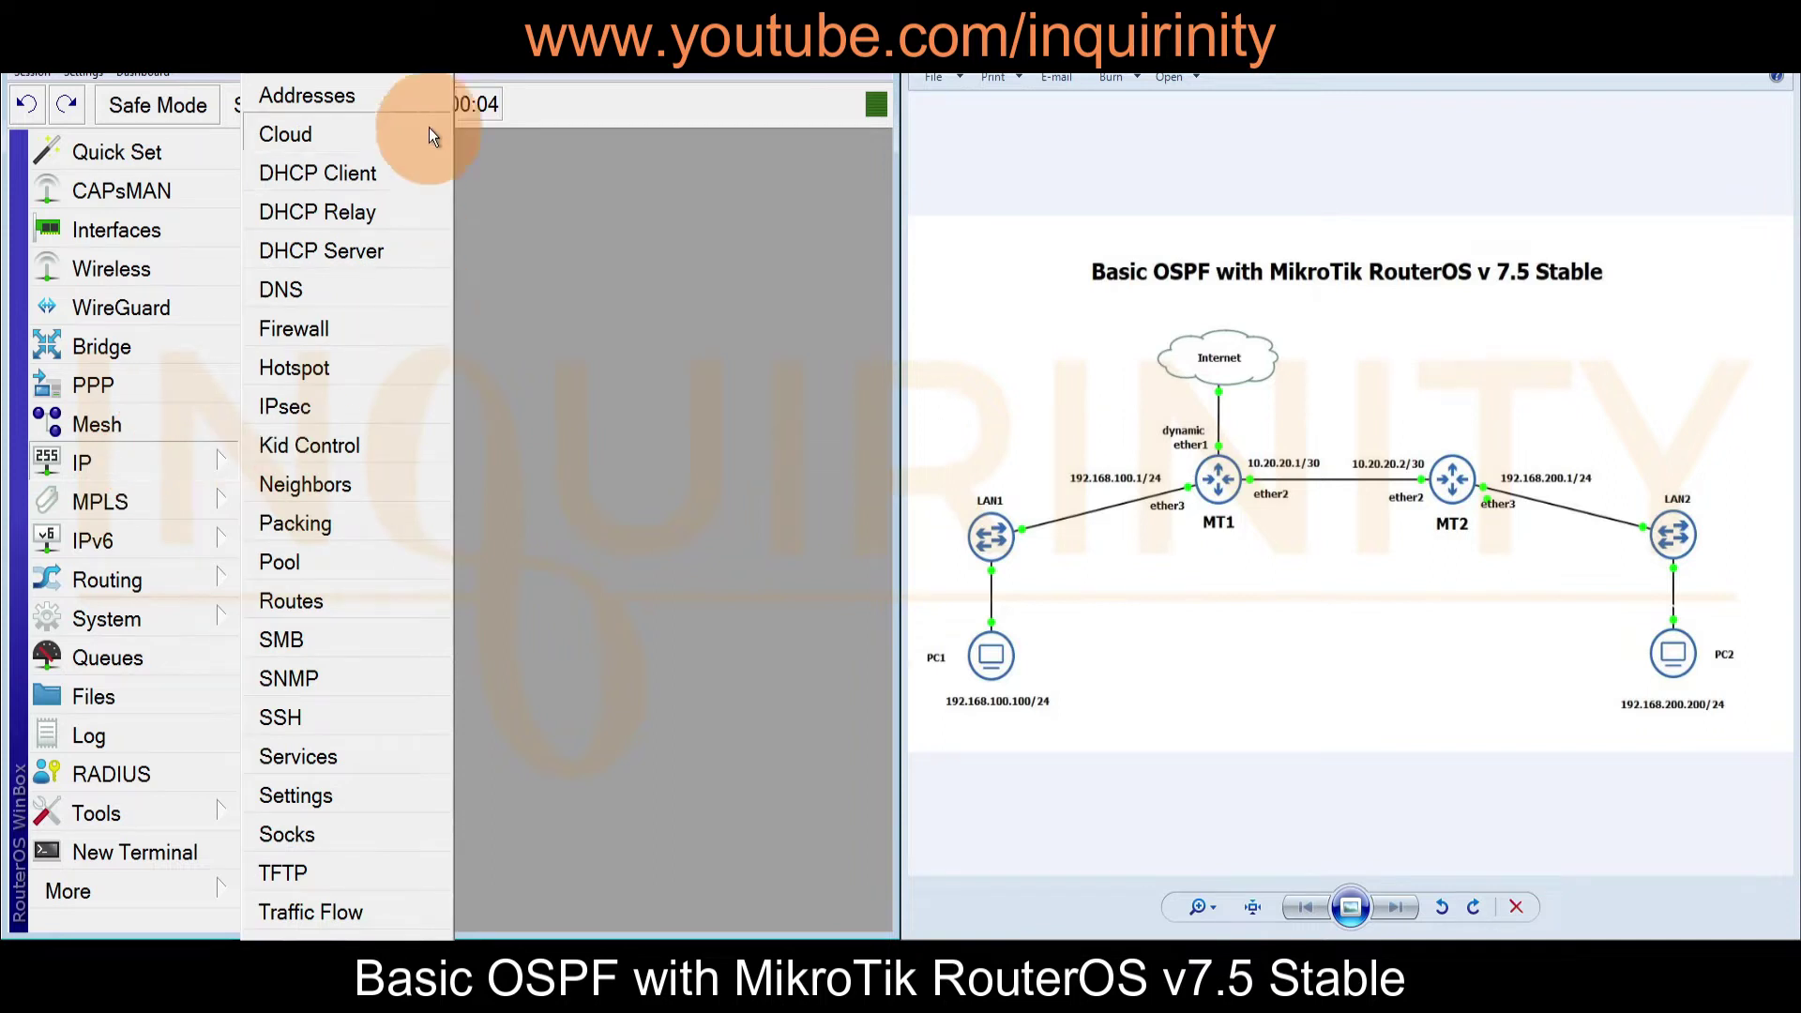
click(368, 88)
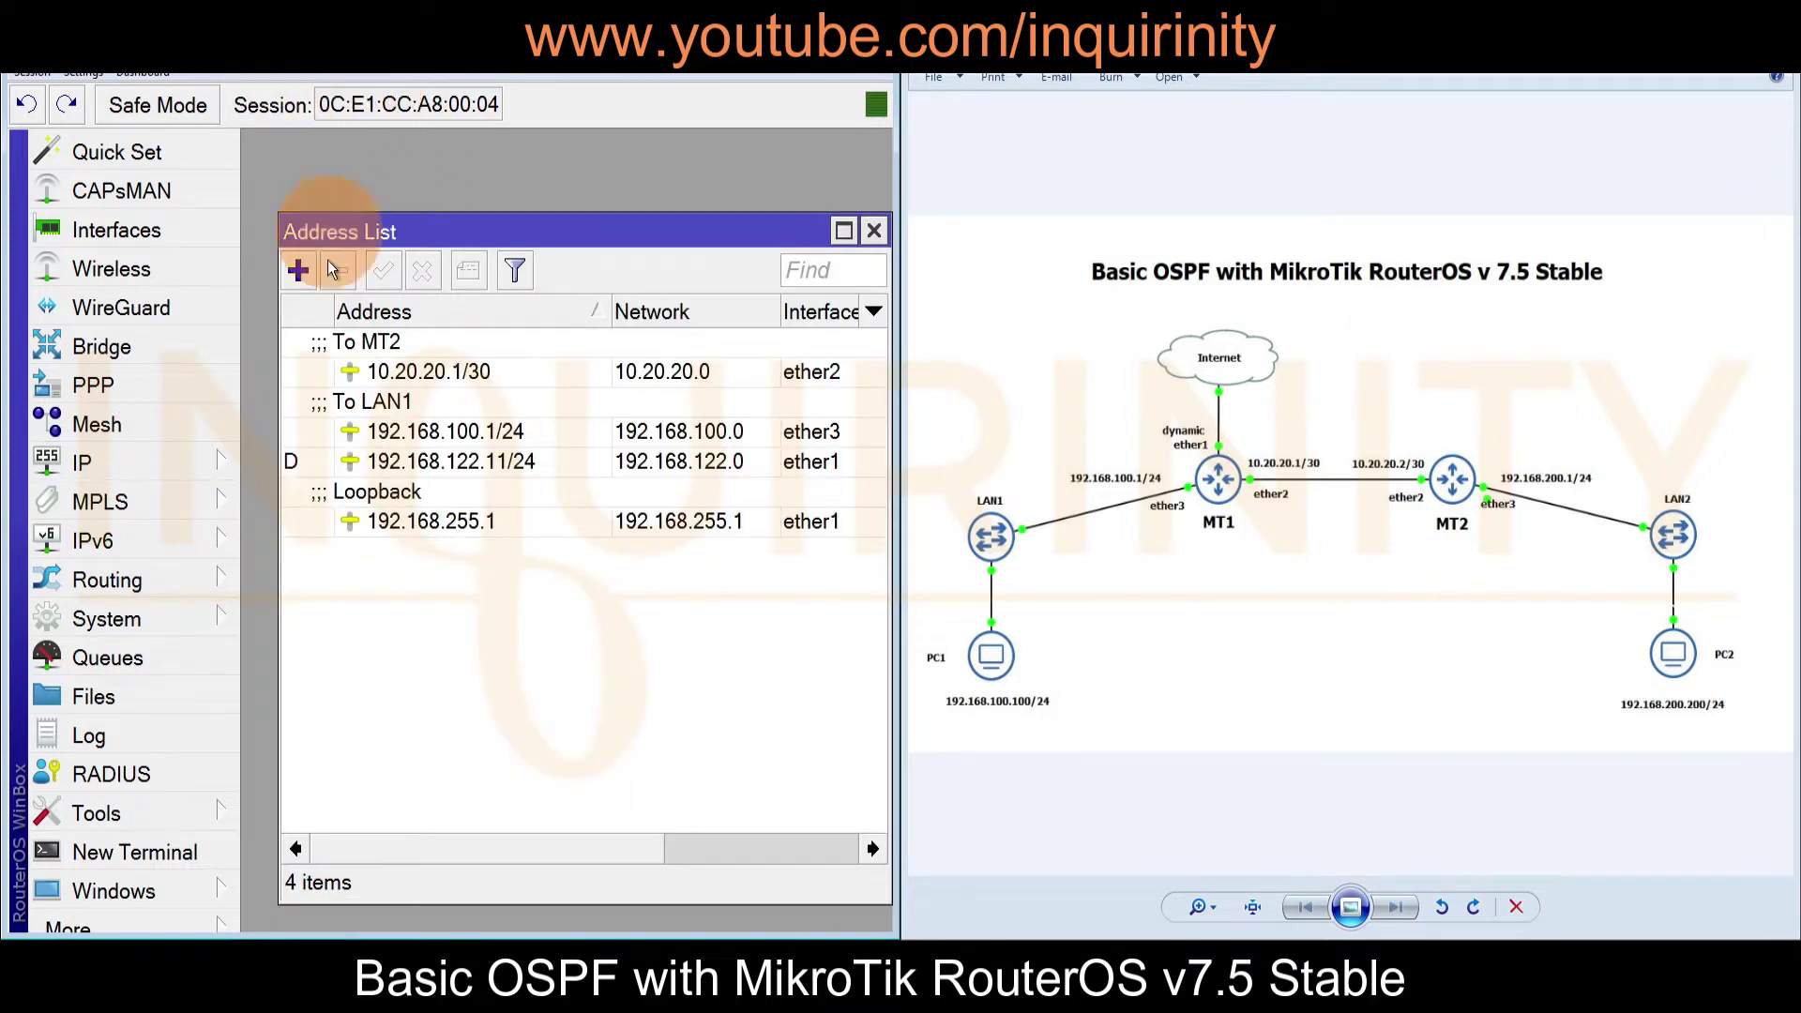
click(409, 383)
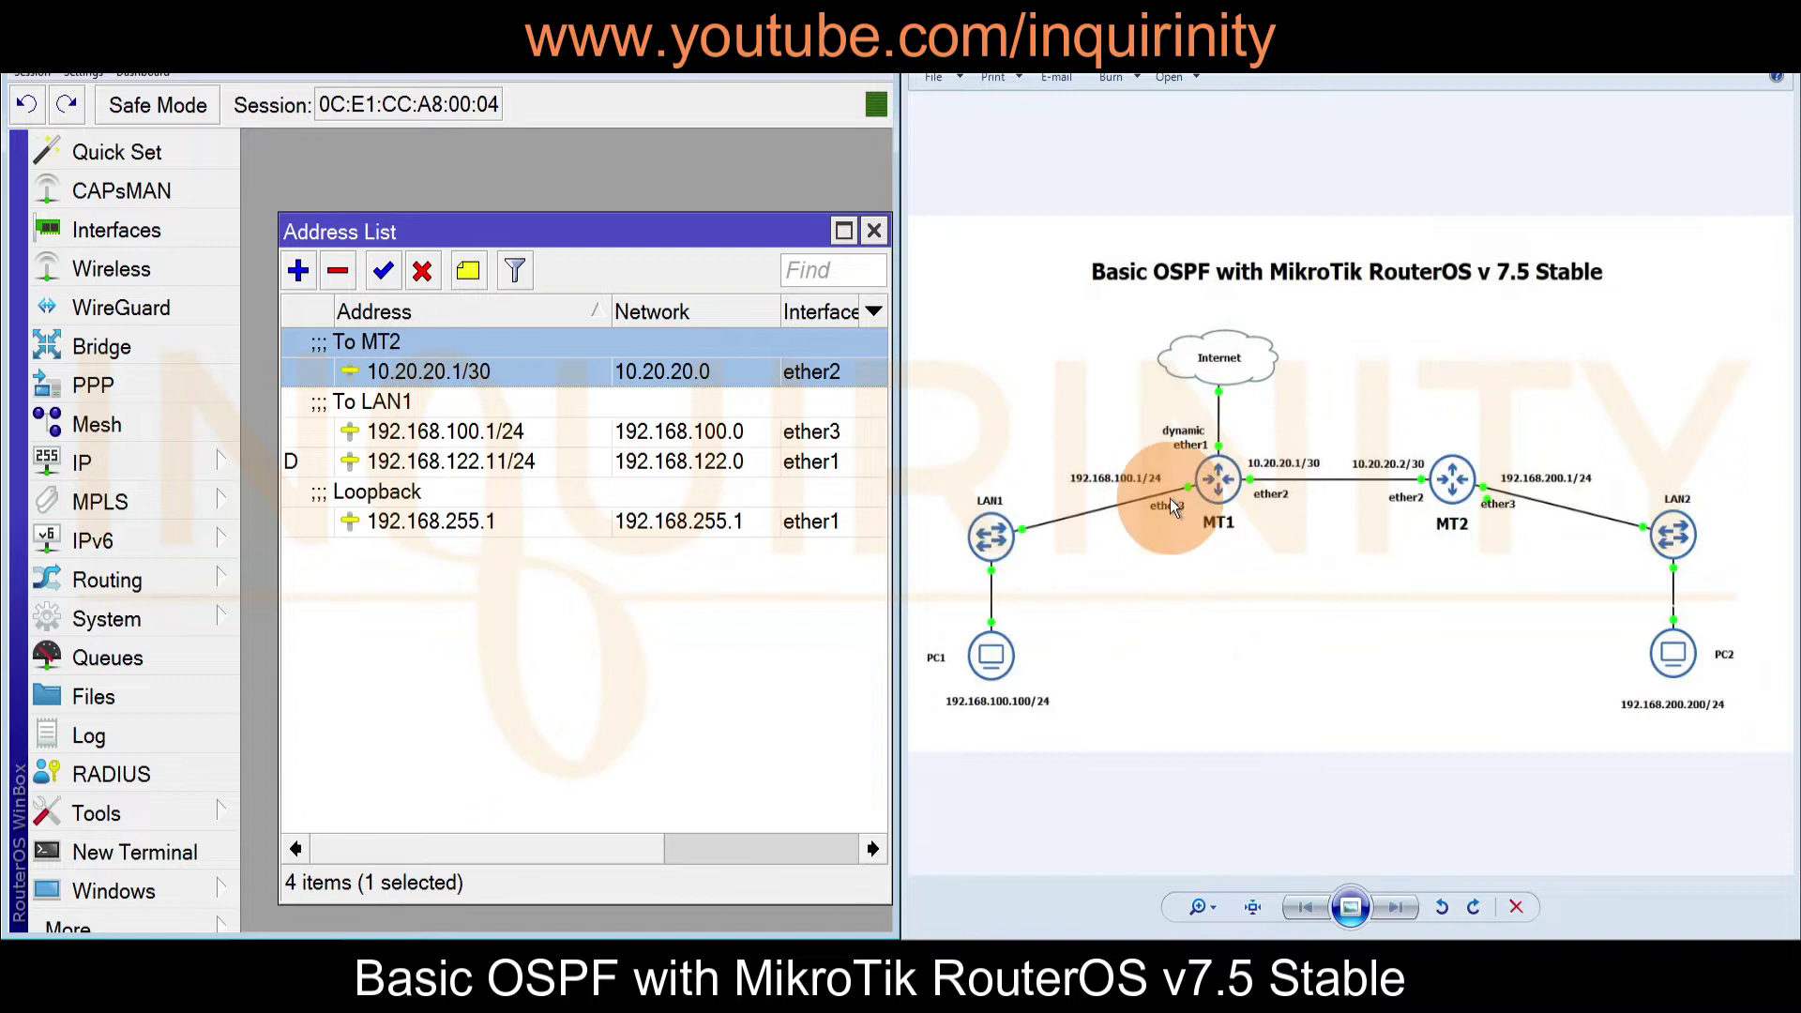
click(386, 434)
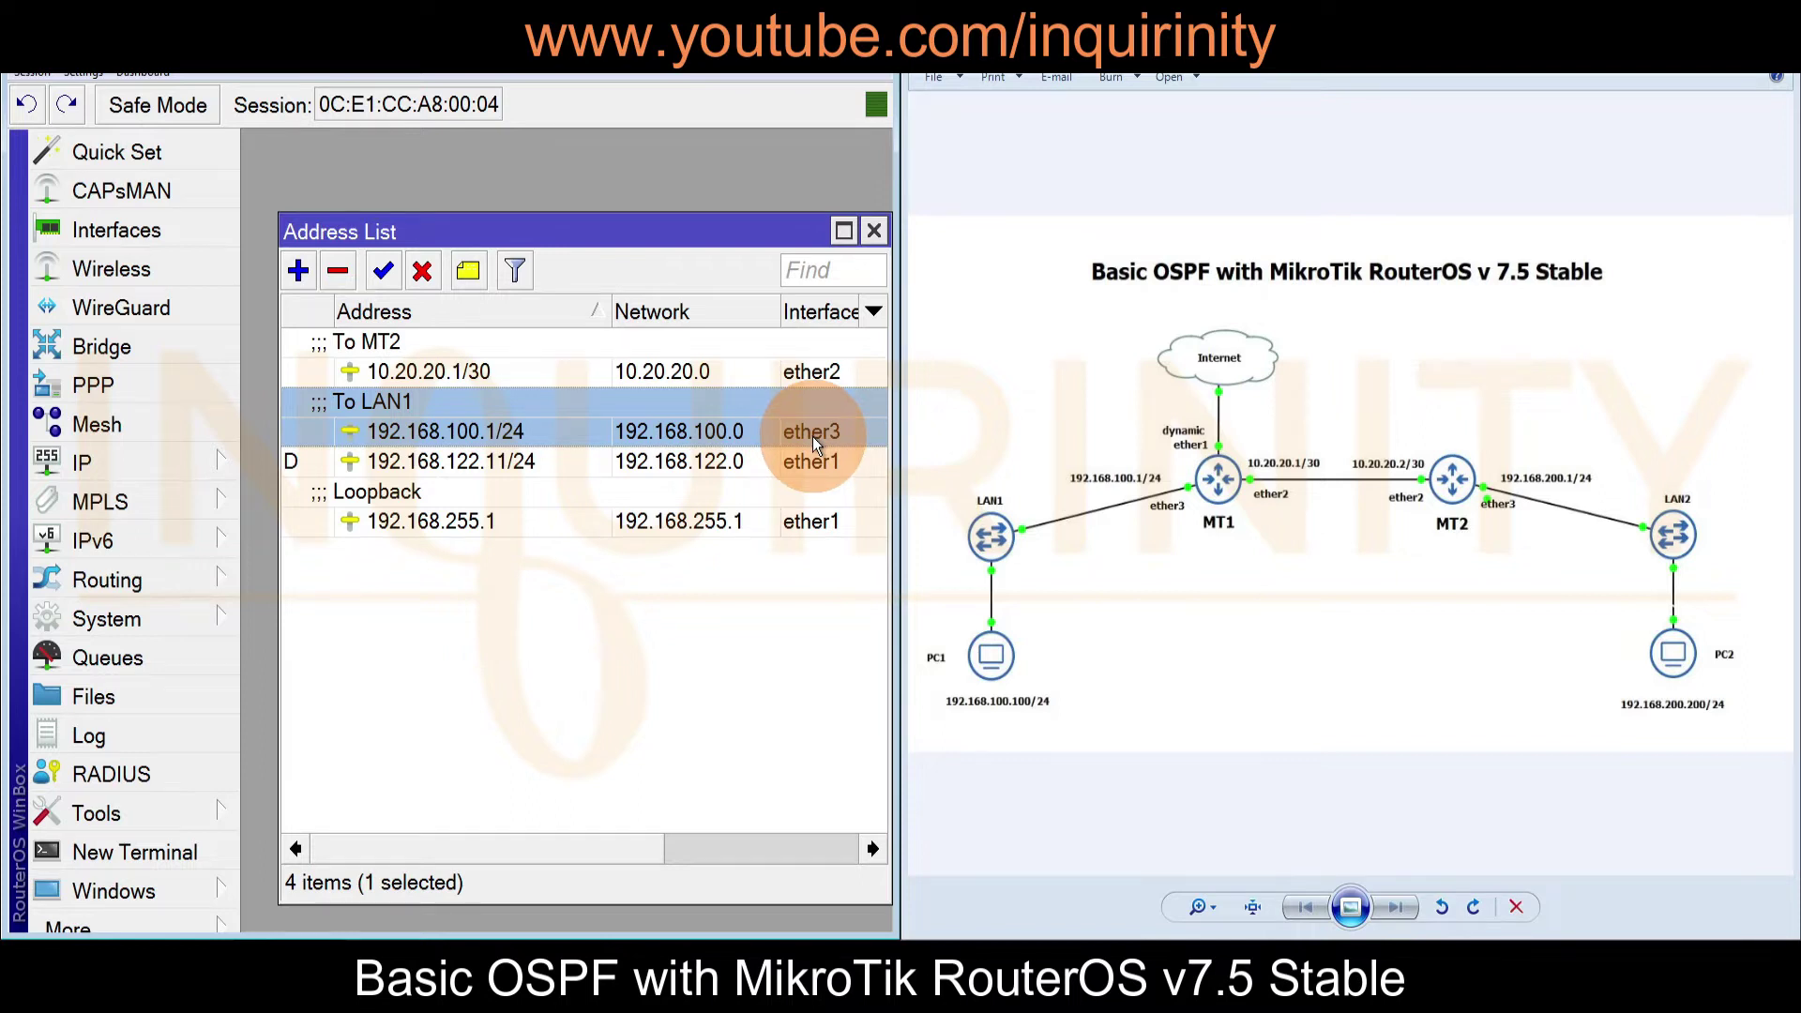
click(525, 462)
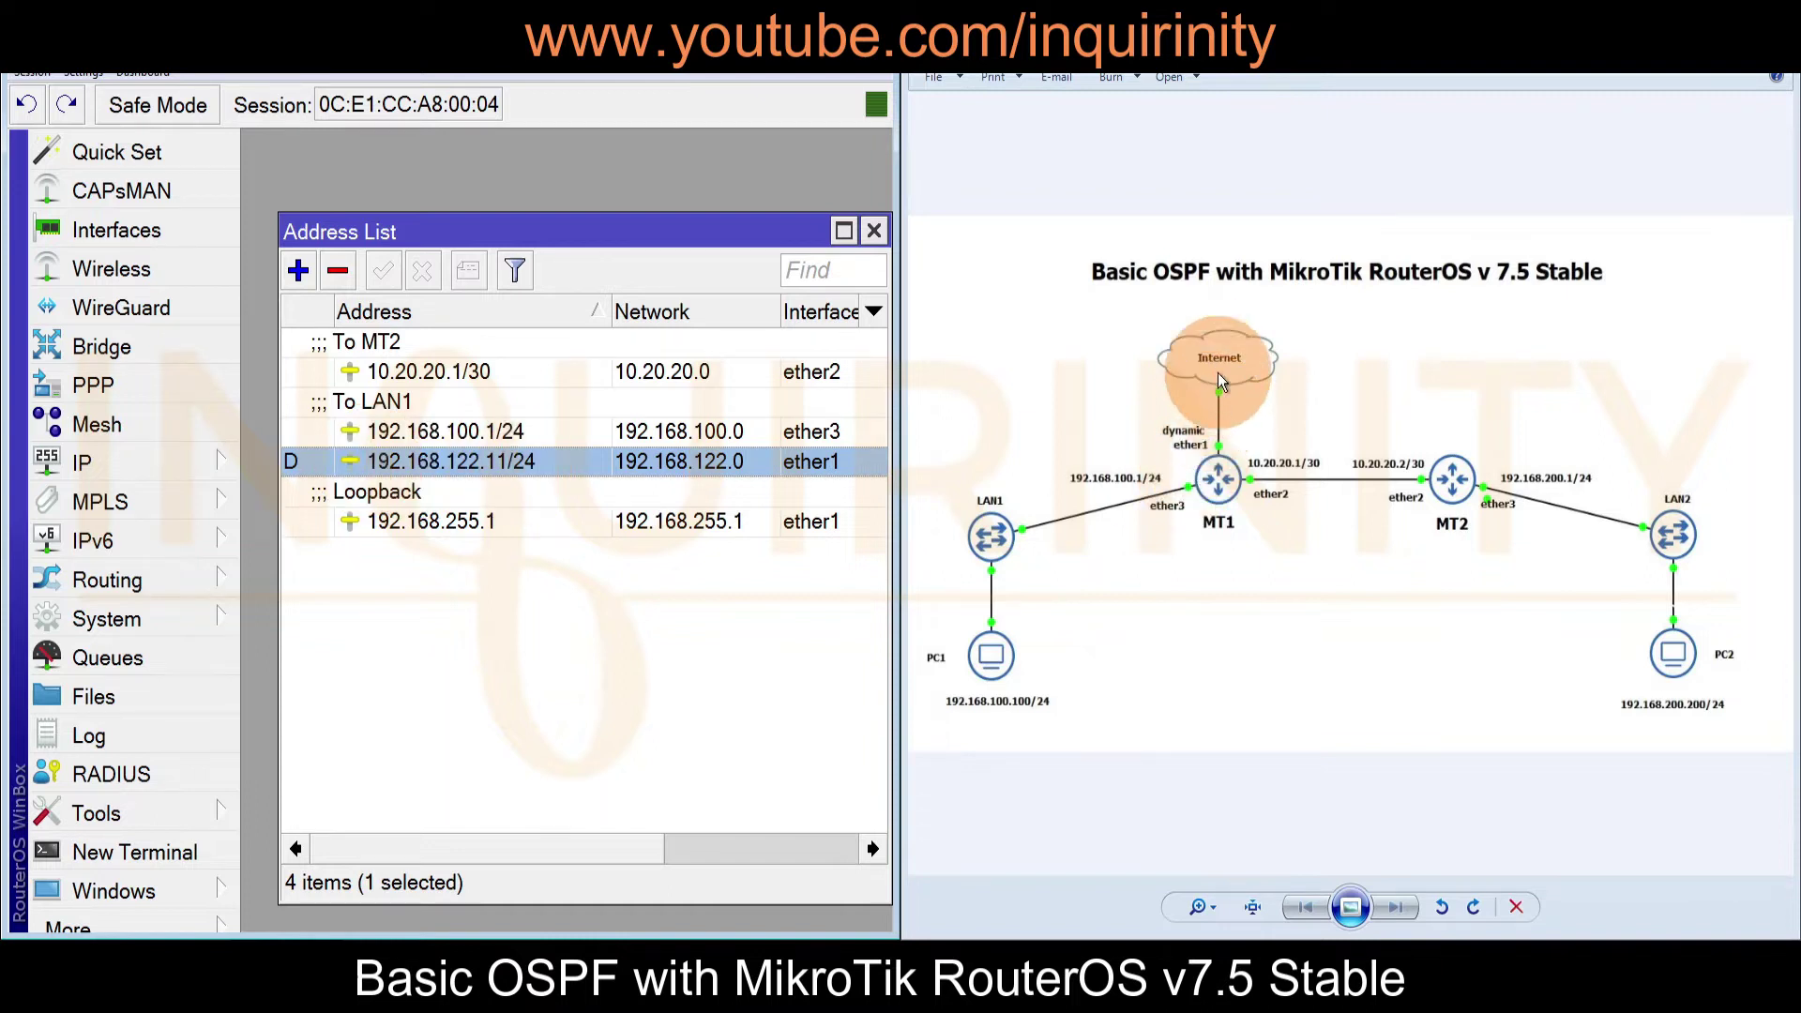
Assign MT1's loopback address 192.168.255.1 to interface lo1 and save the entry
click(471, 522)
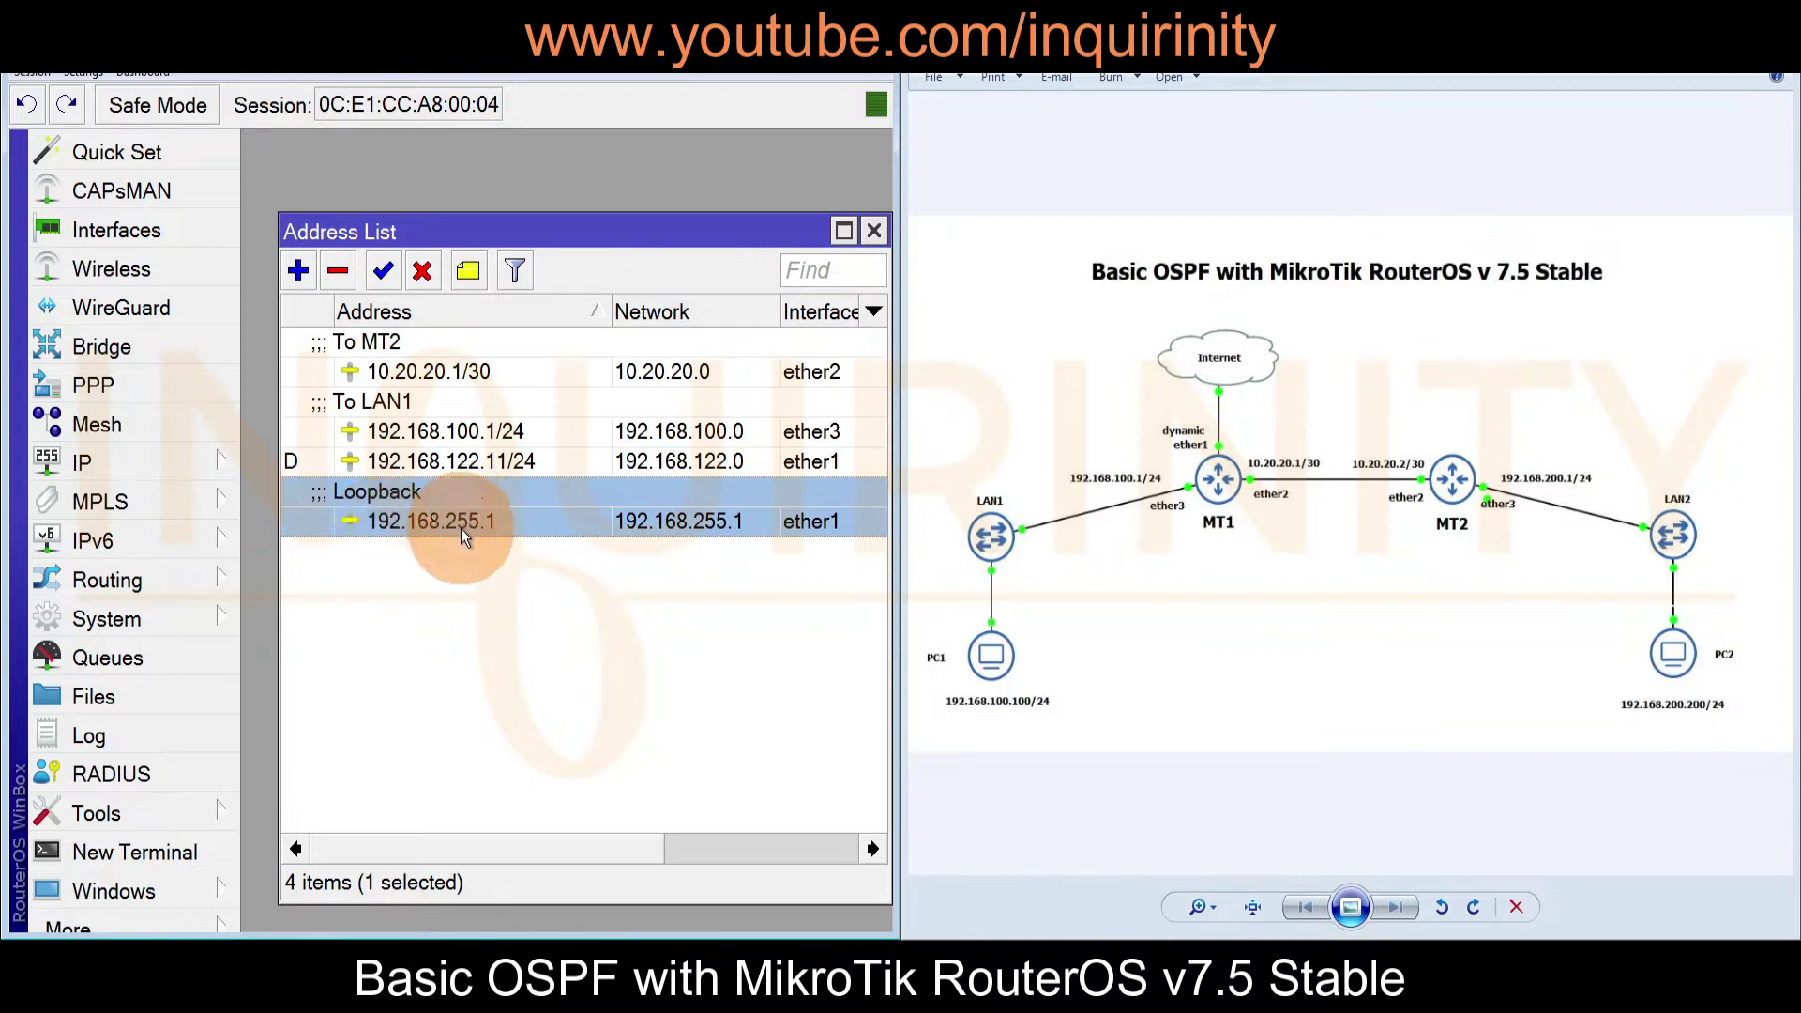
double_click(704, 527)
click(651, 493)
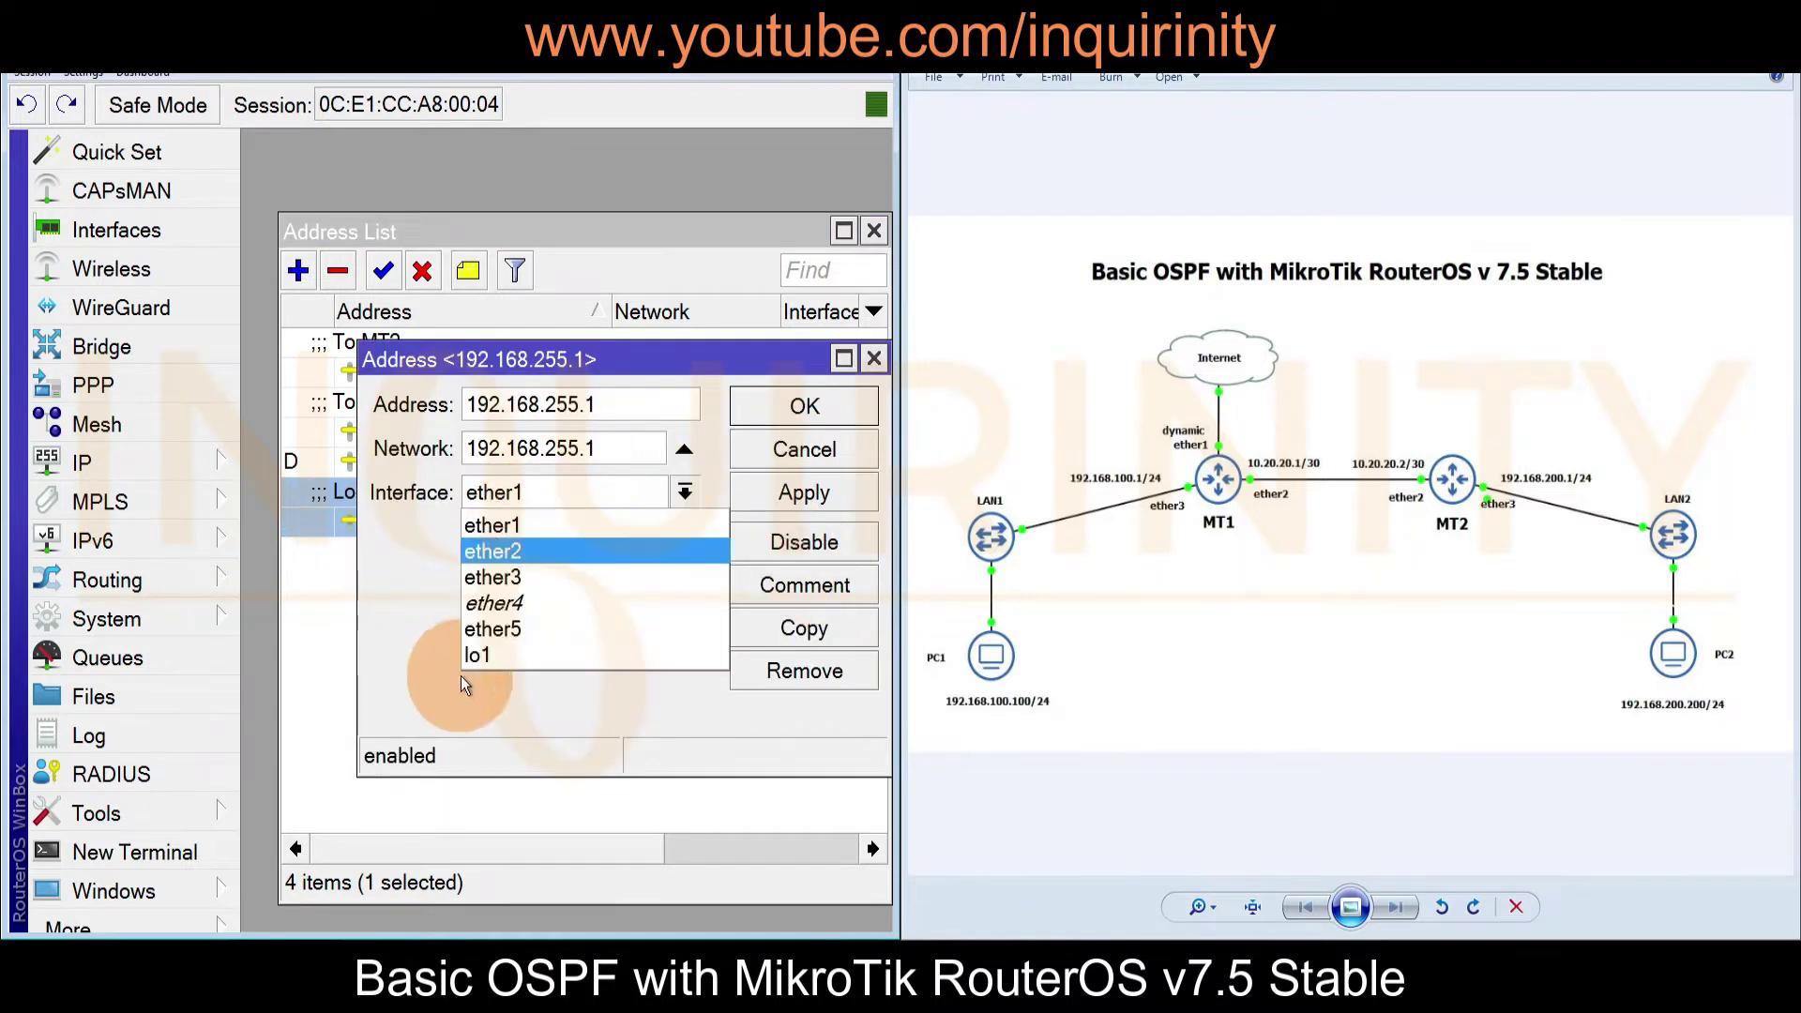
click(488, 659)
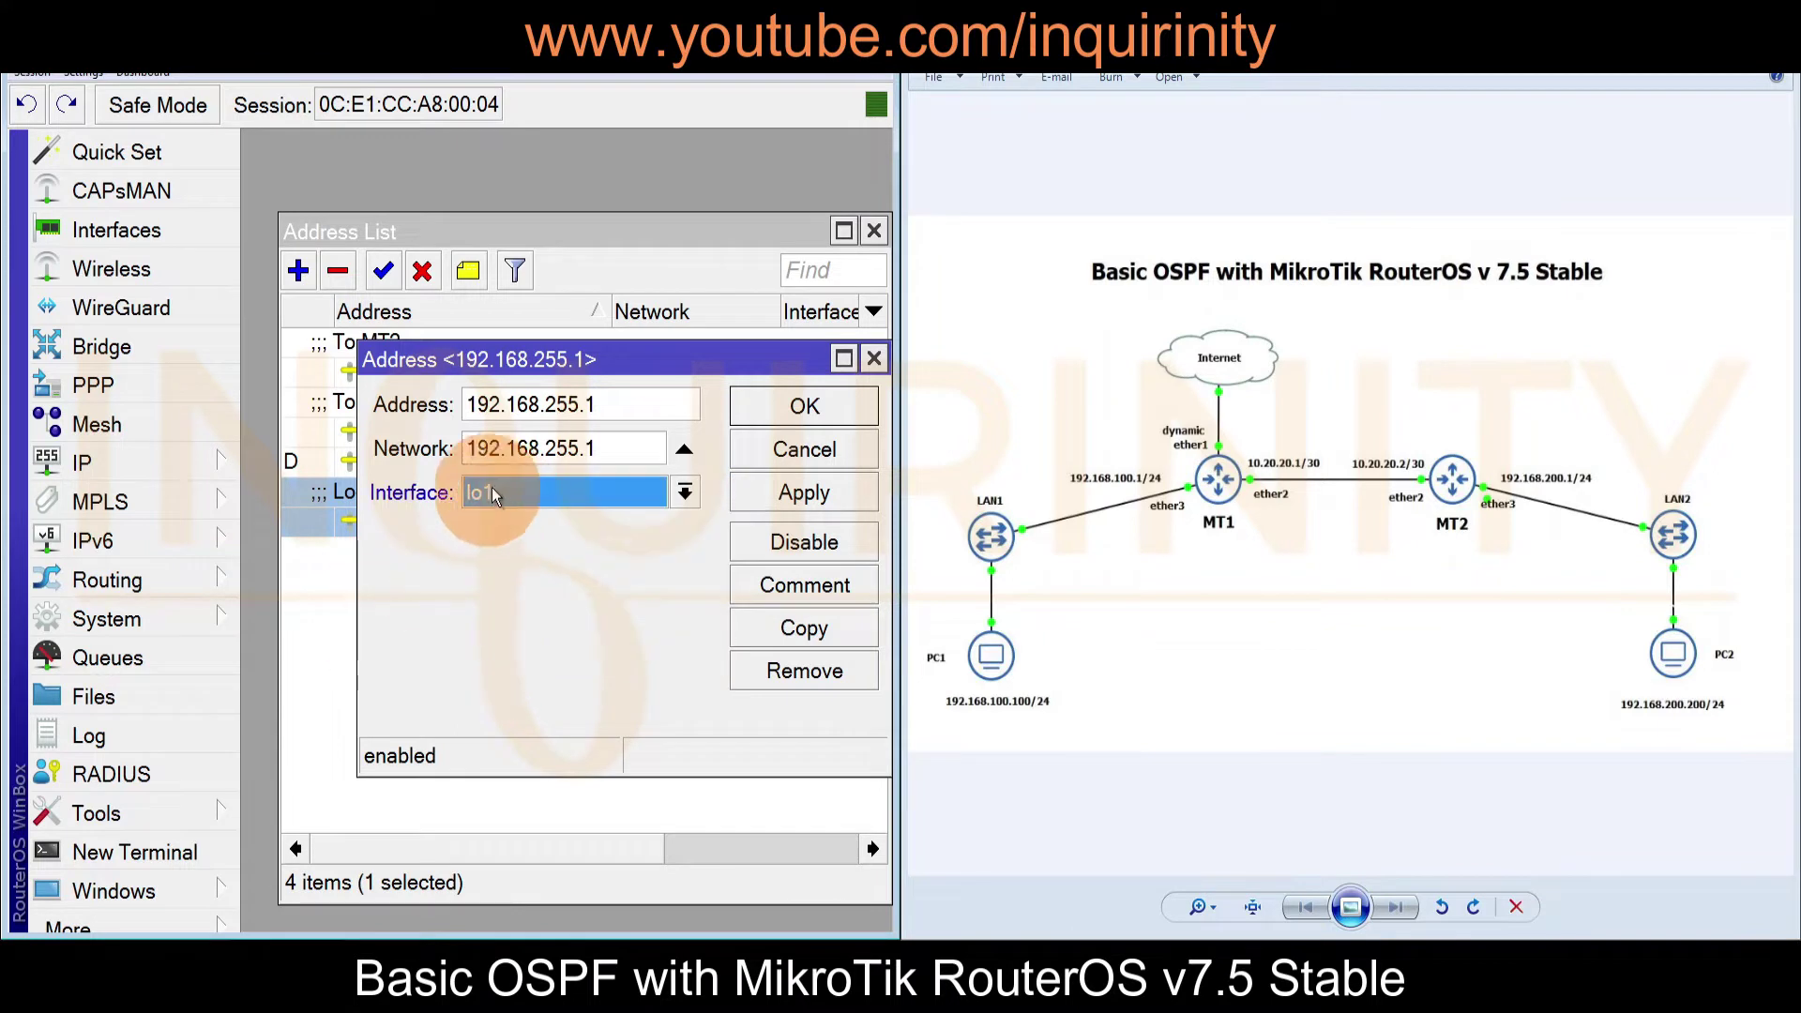
click(782, 497)
click(796, 406)
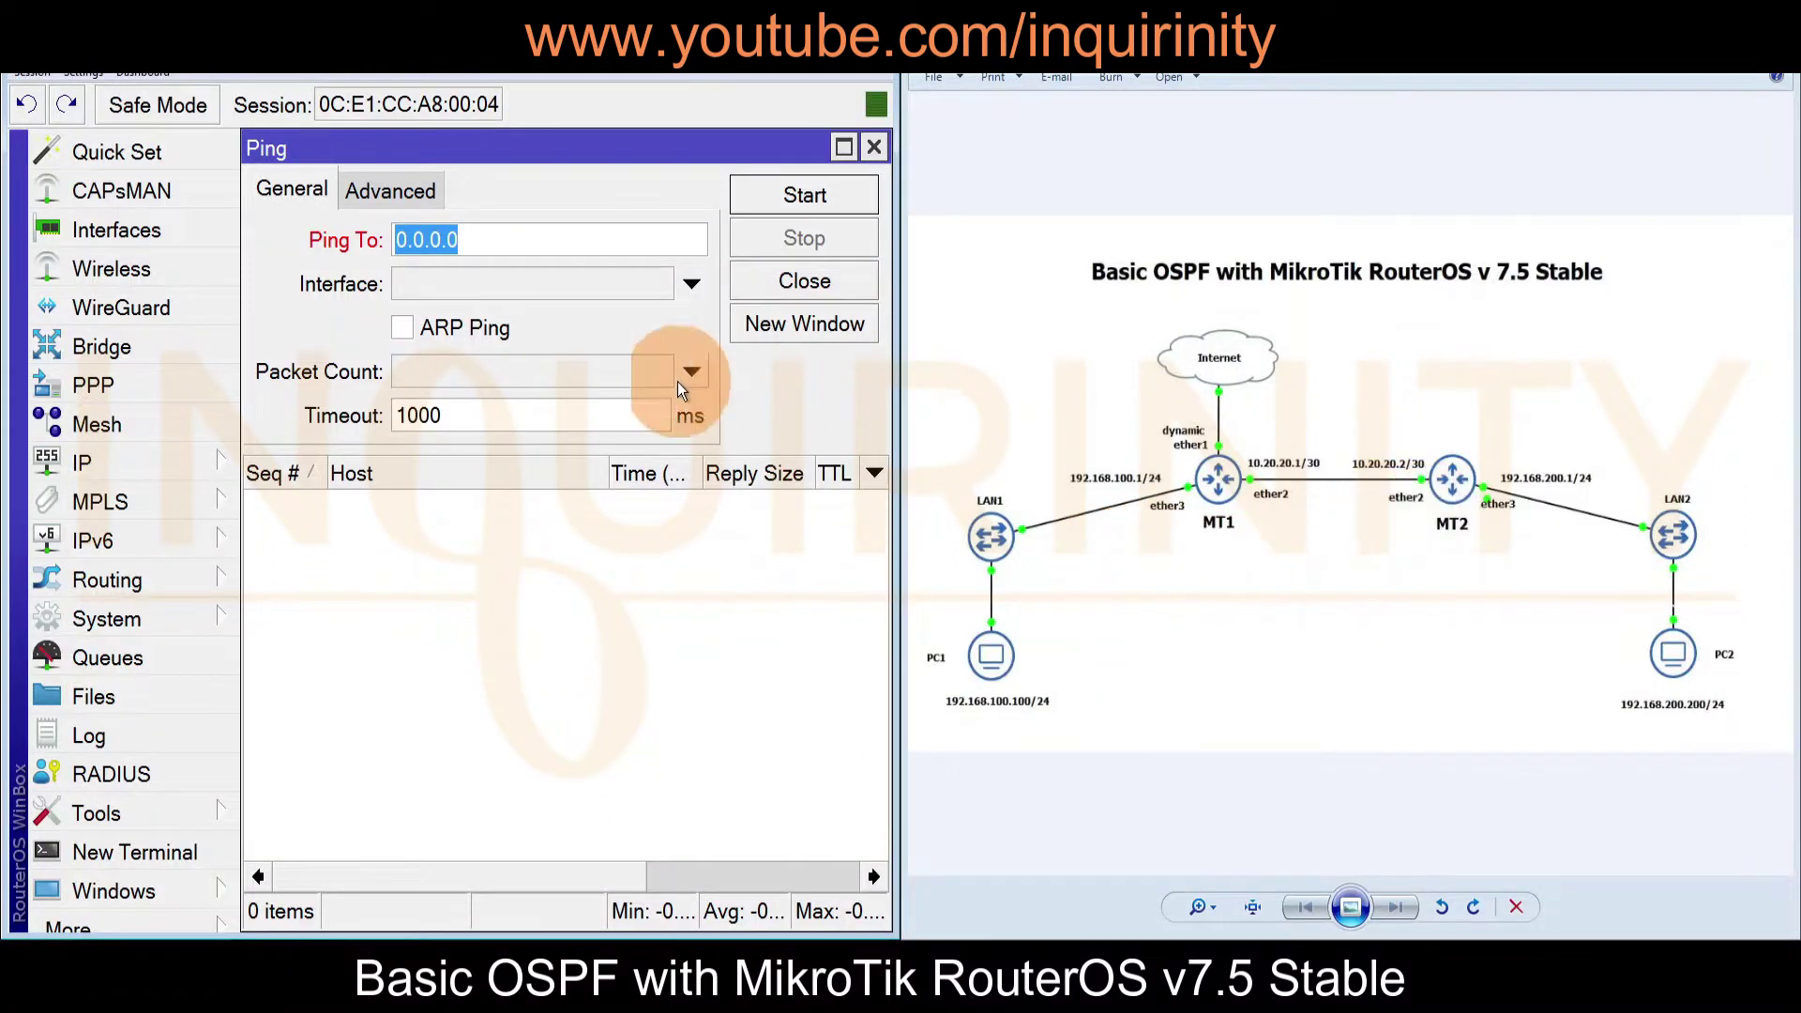
Ping MT2's link address 10.20.20.2 from MT1 and stop the ping after a few attempts
text(10.20.20)
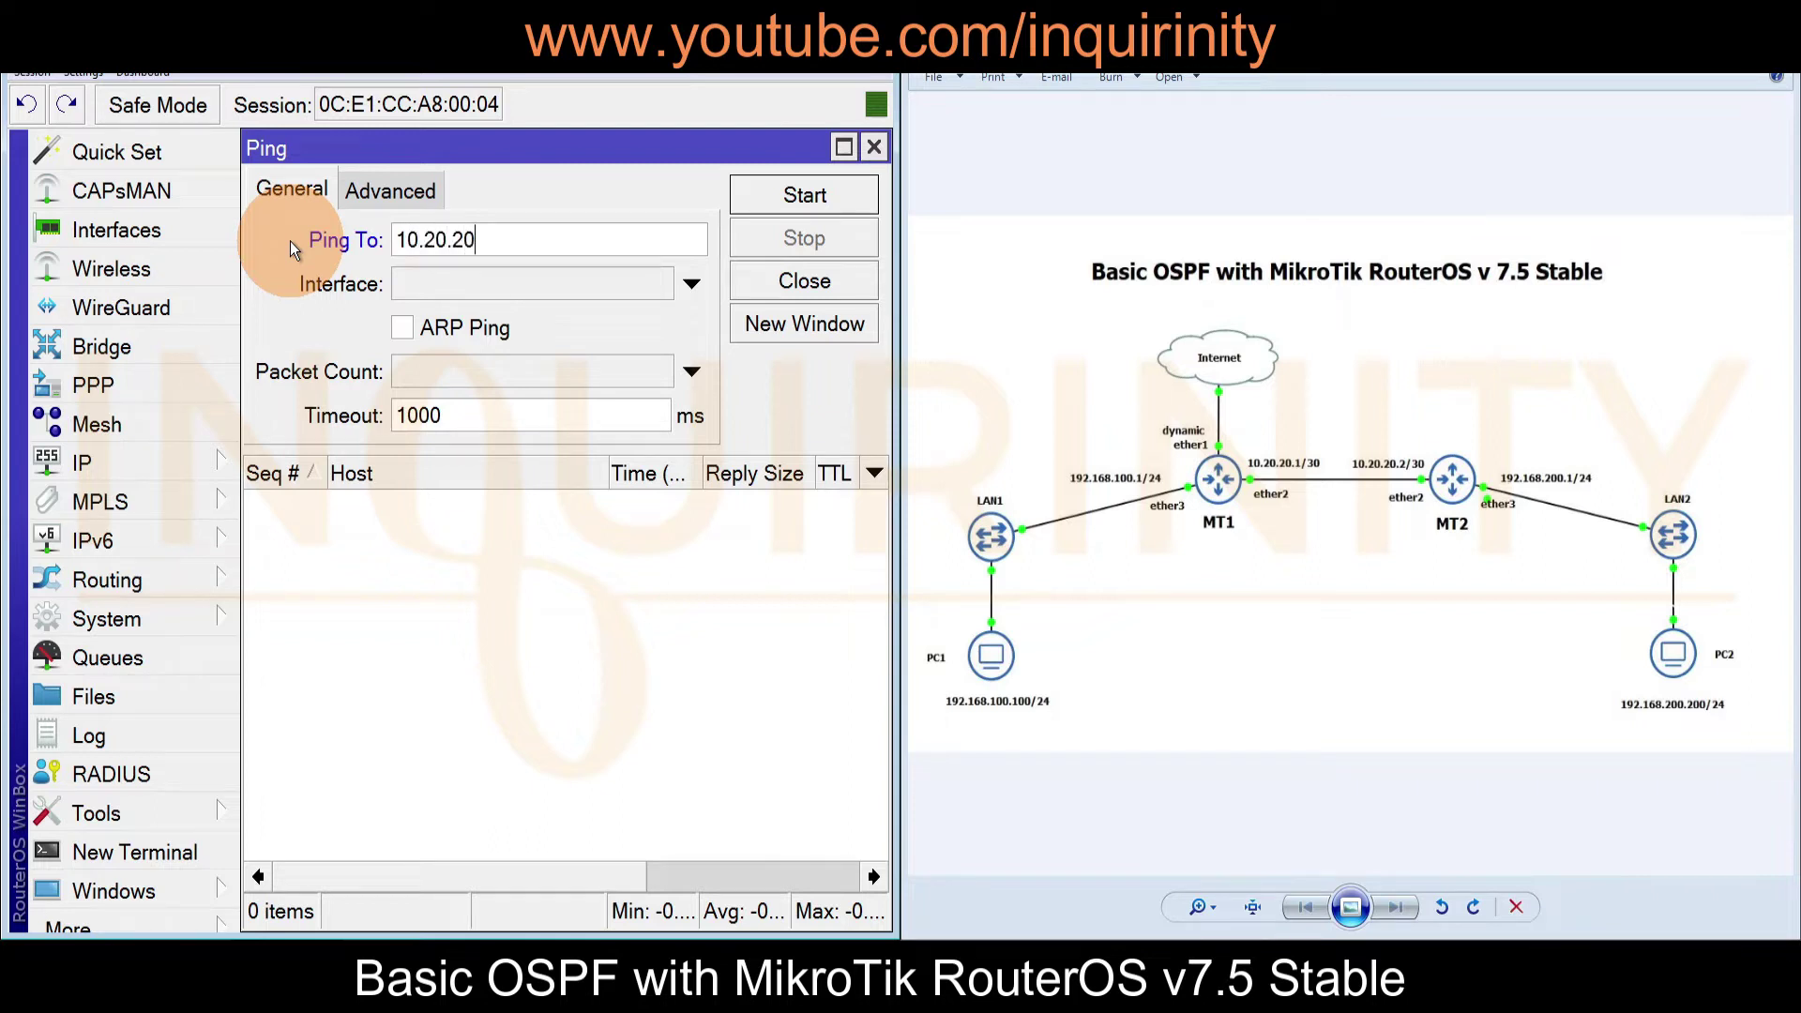
text(.2)
click(746, 195)
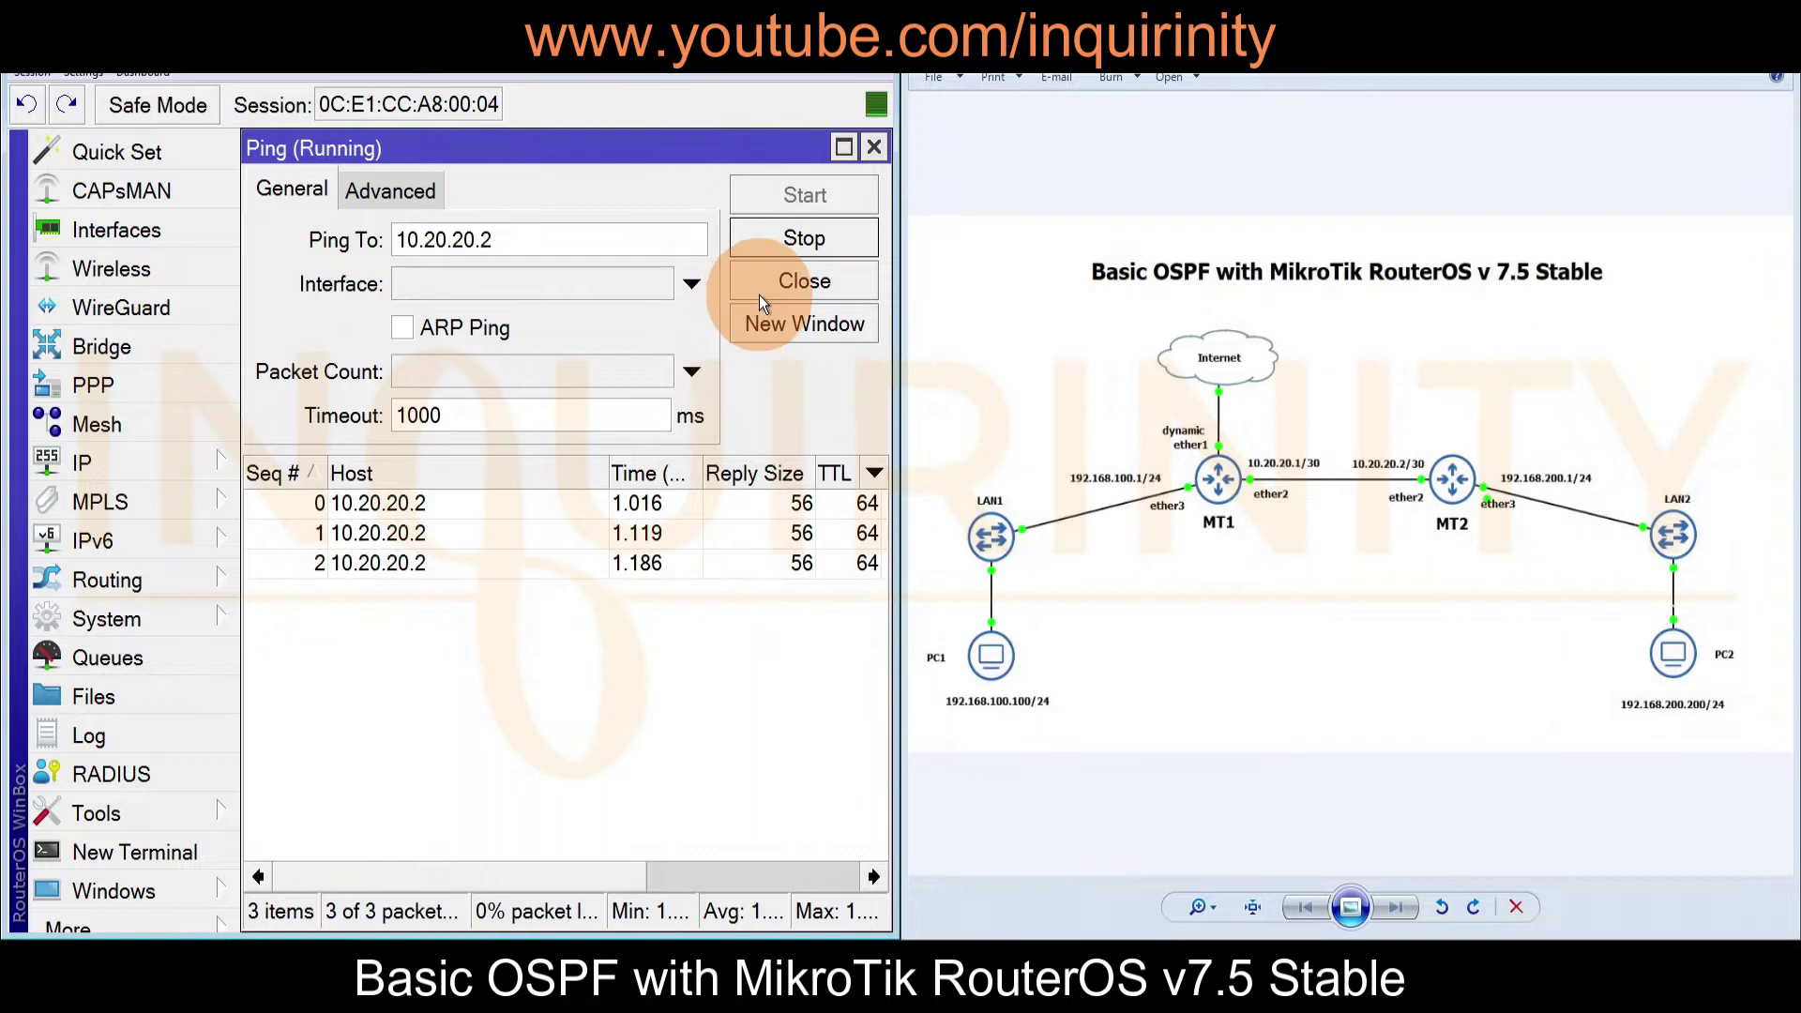
click(777, 249)
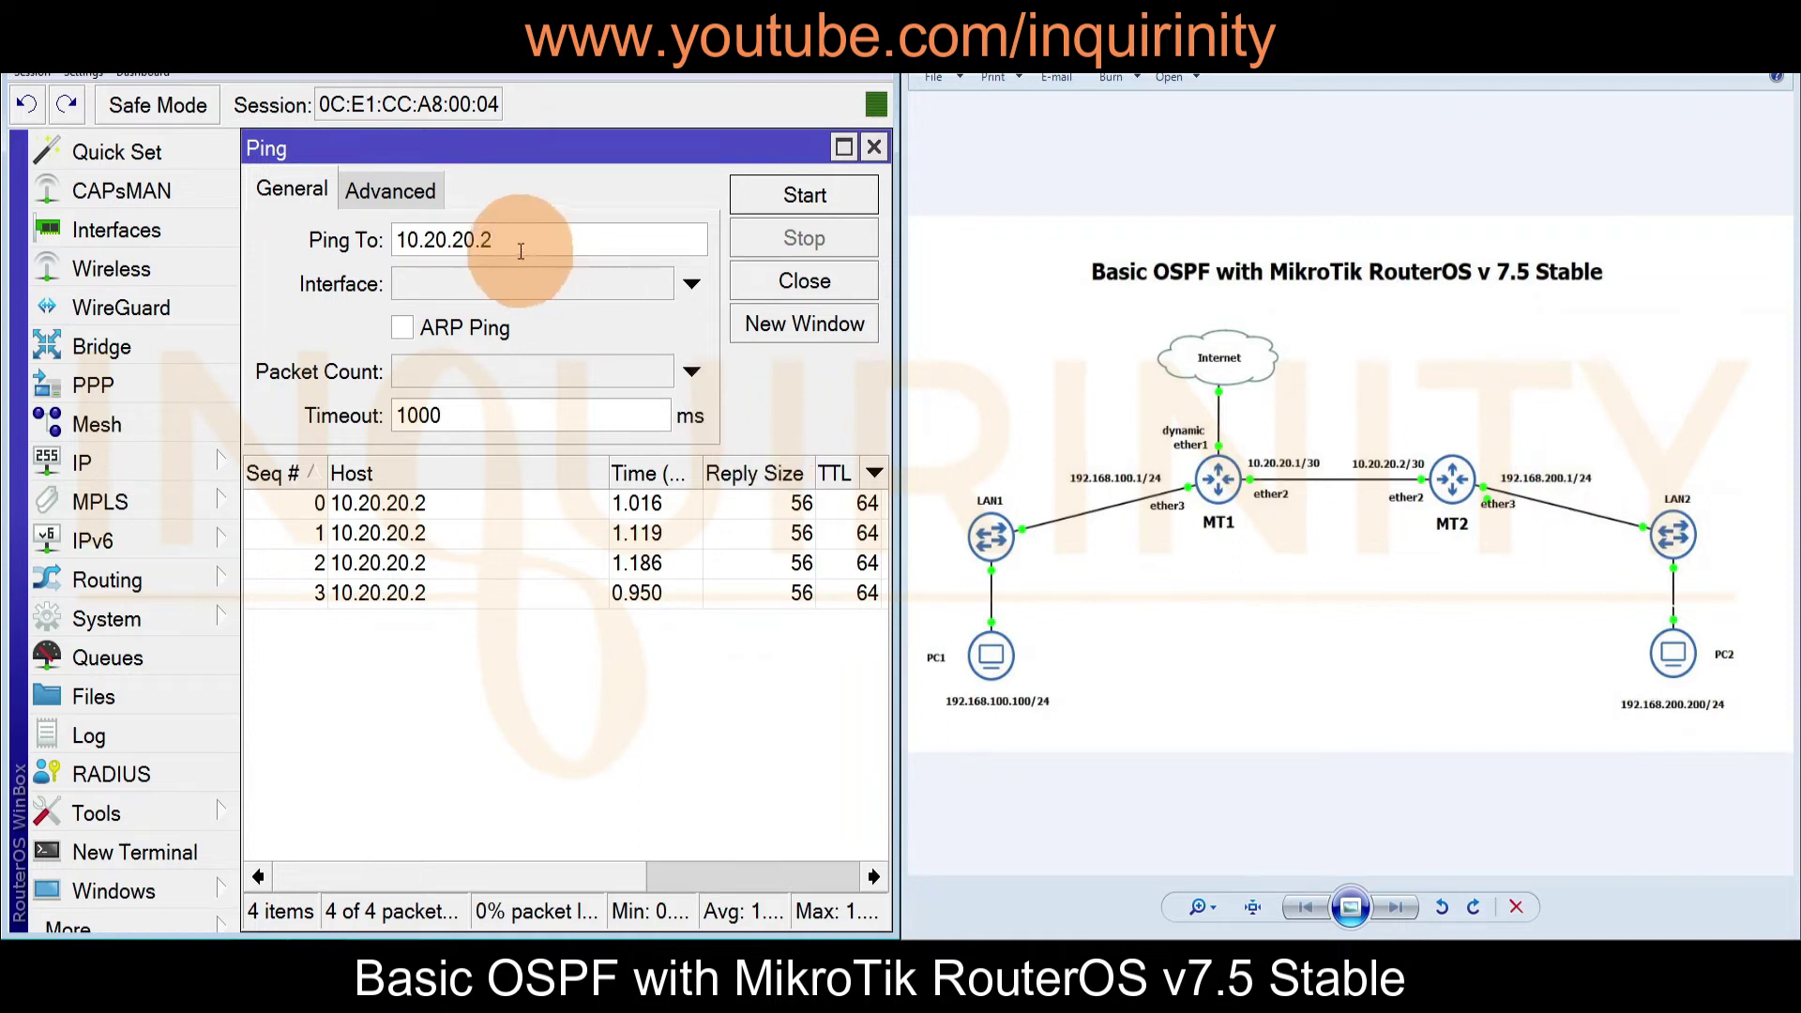
Ping MT2's LAN address 192.168.200.1 from MT1
drag(526, 242, 319, 249)
text(192)
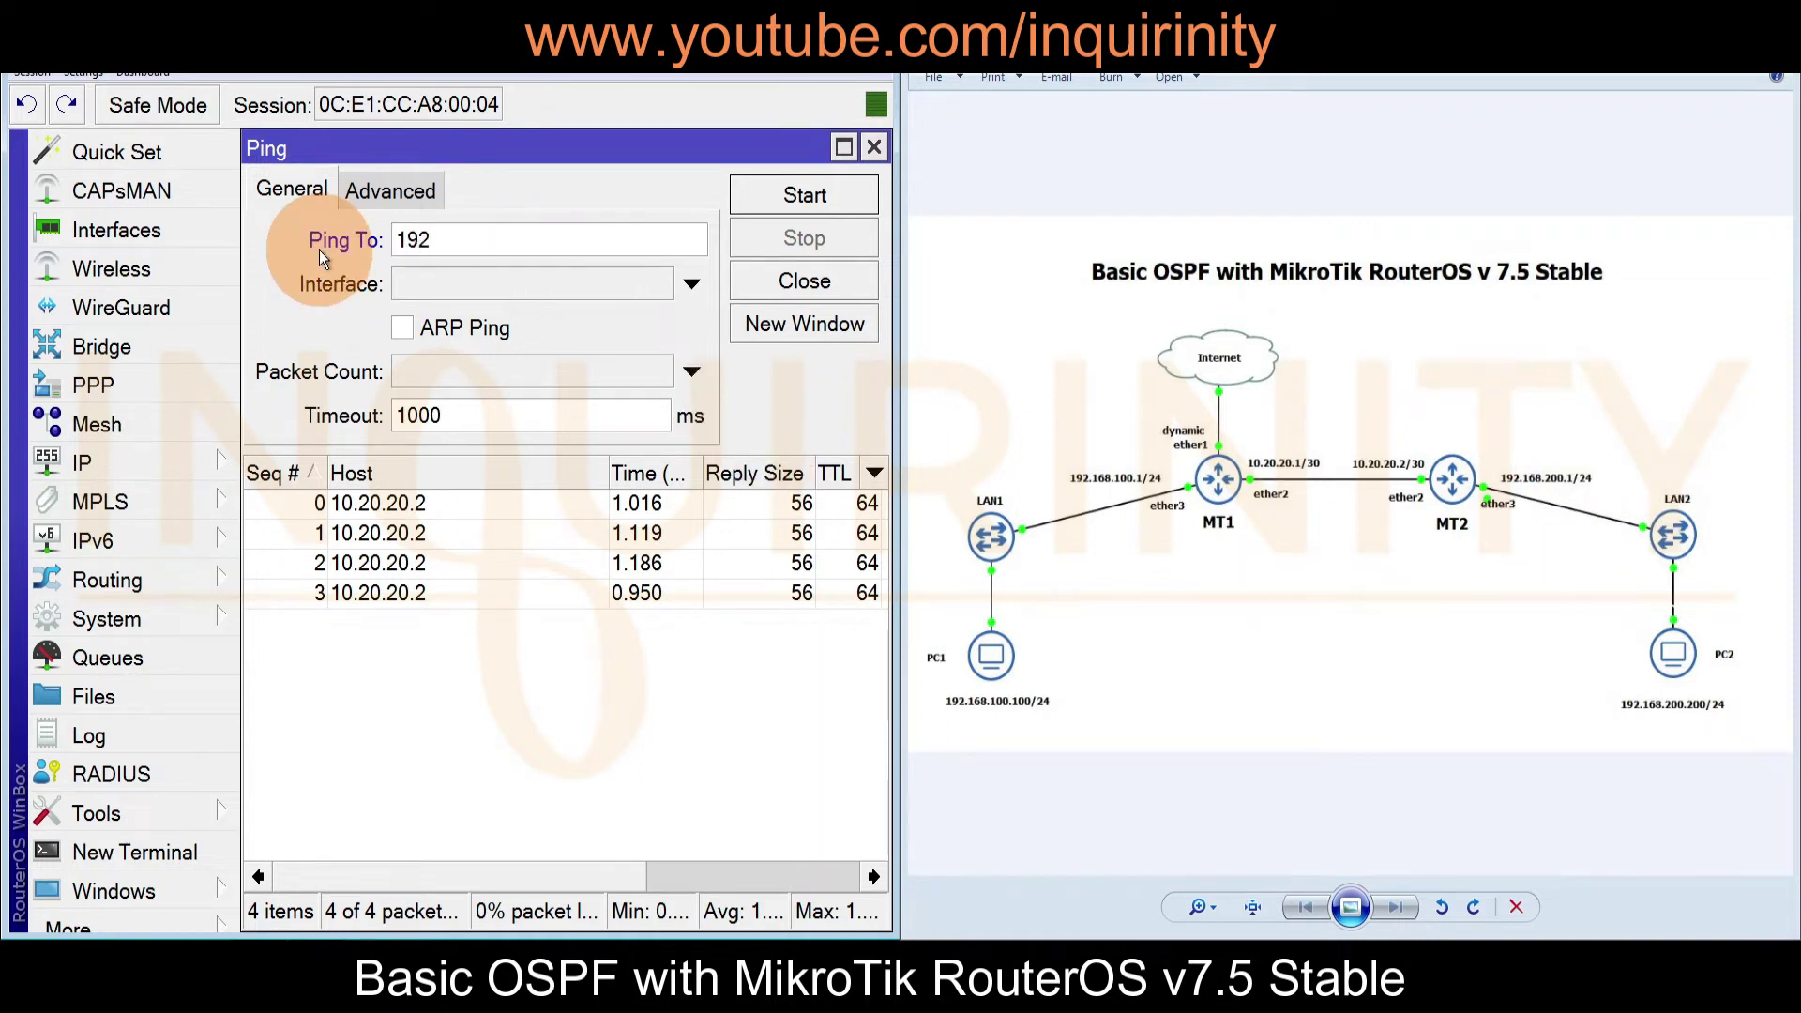
text(.168.200.1)
click(737, 184)
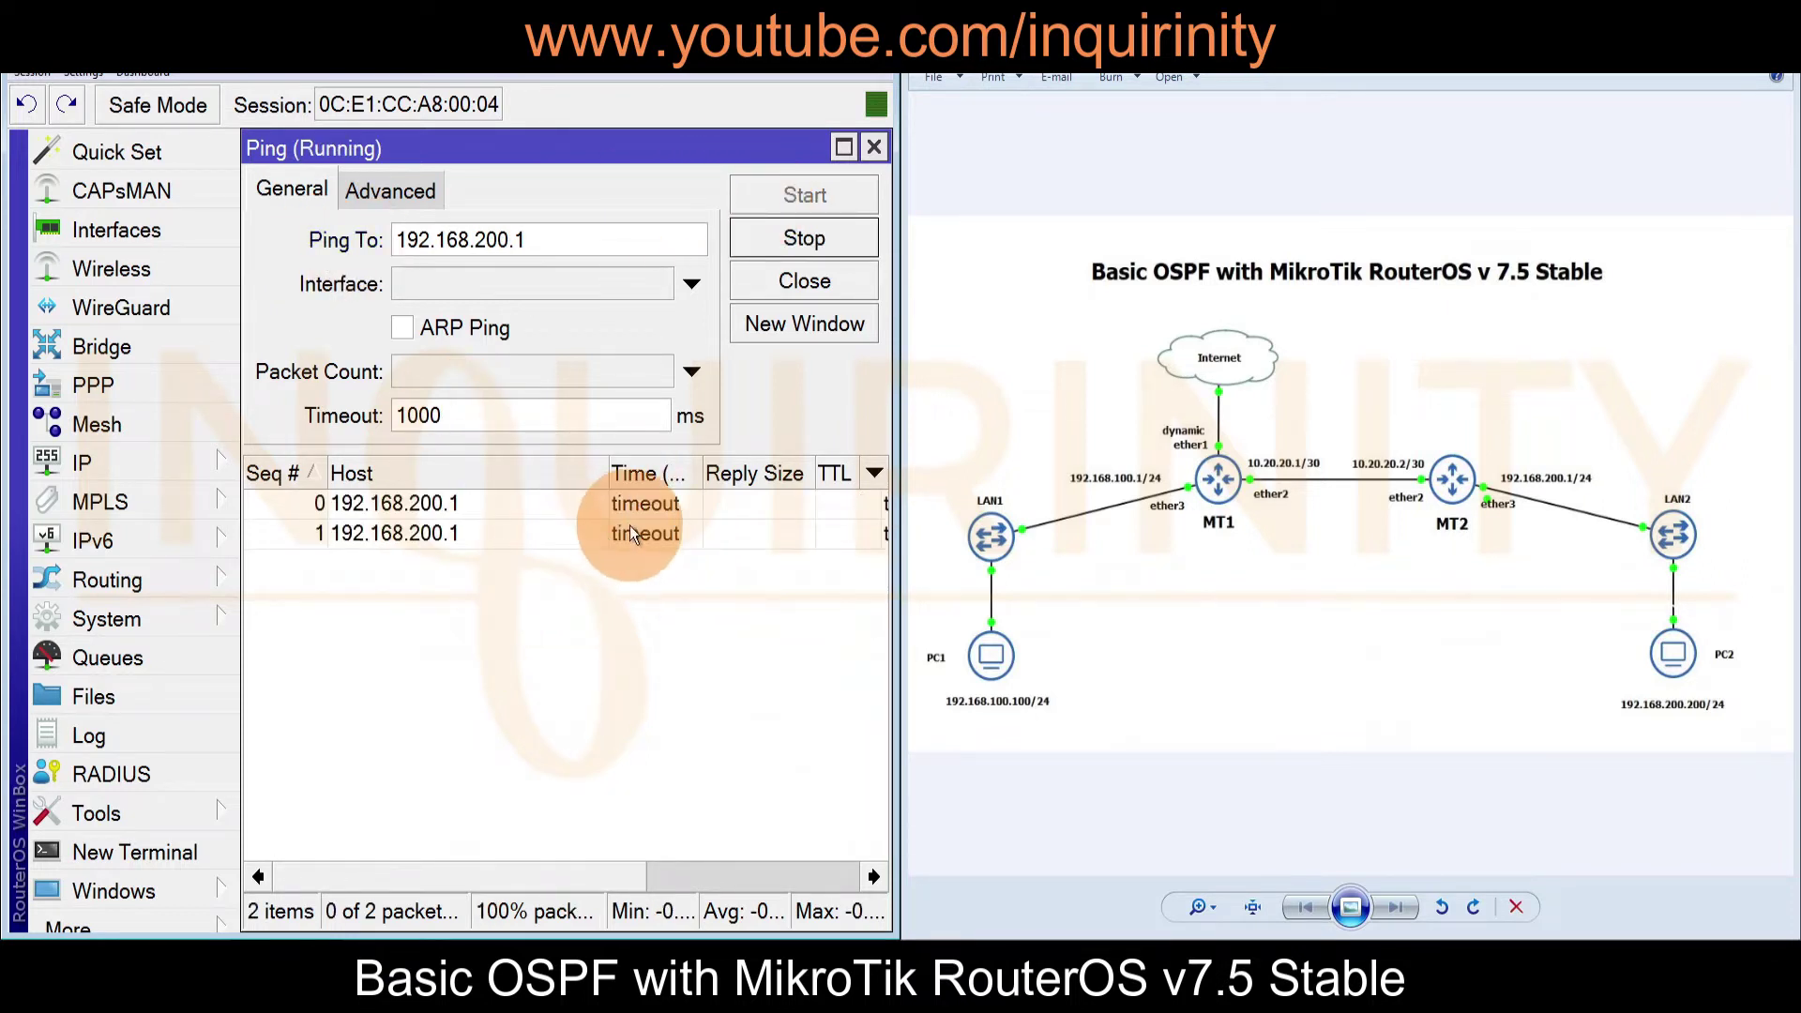
Stop the running ping, then ping 8.8.8.8 from MT1 for a few attempts and stop it
click(793, 242)
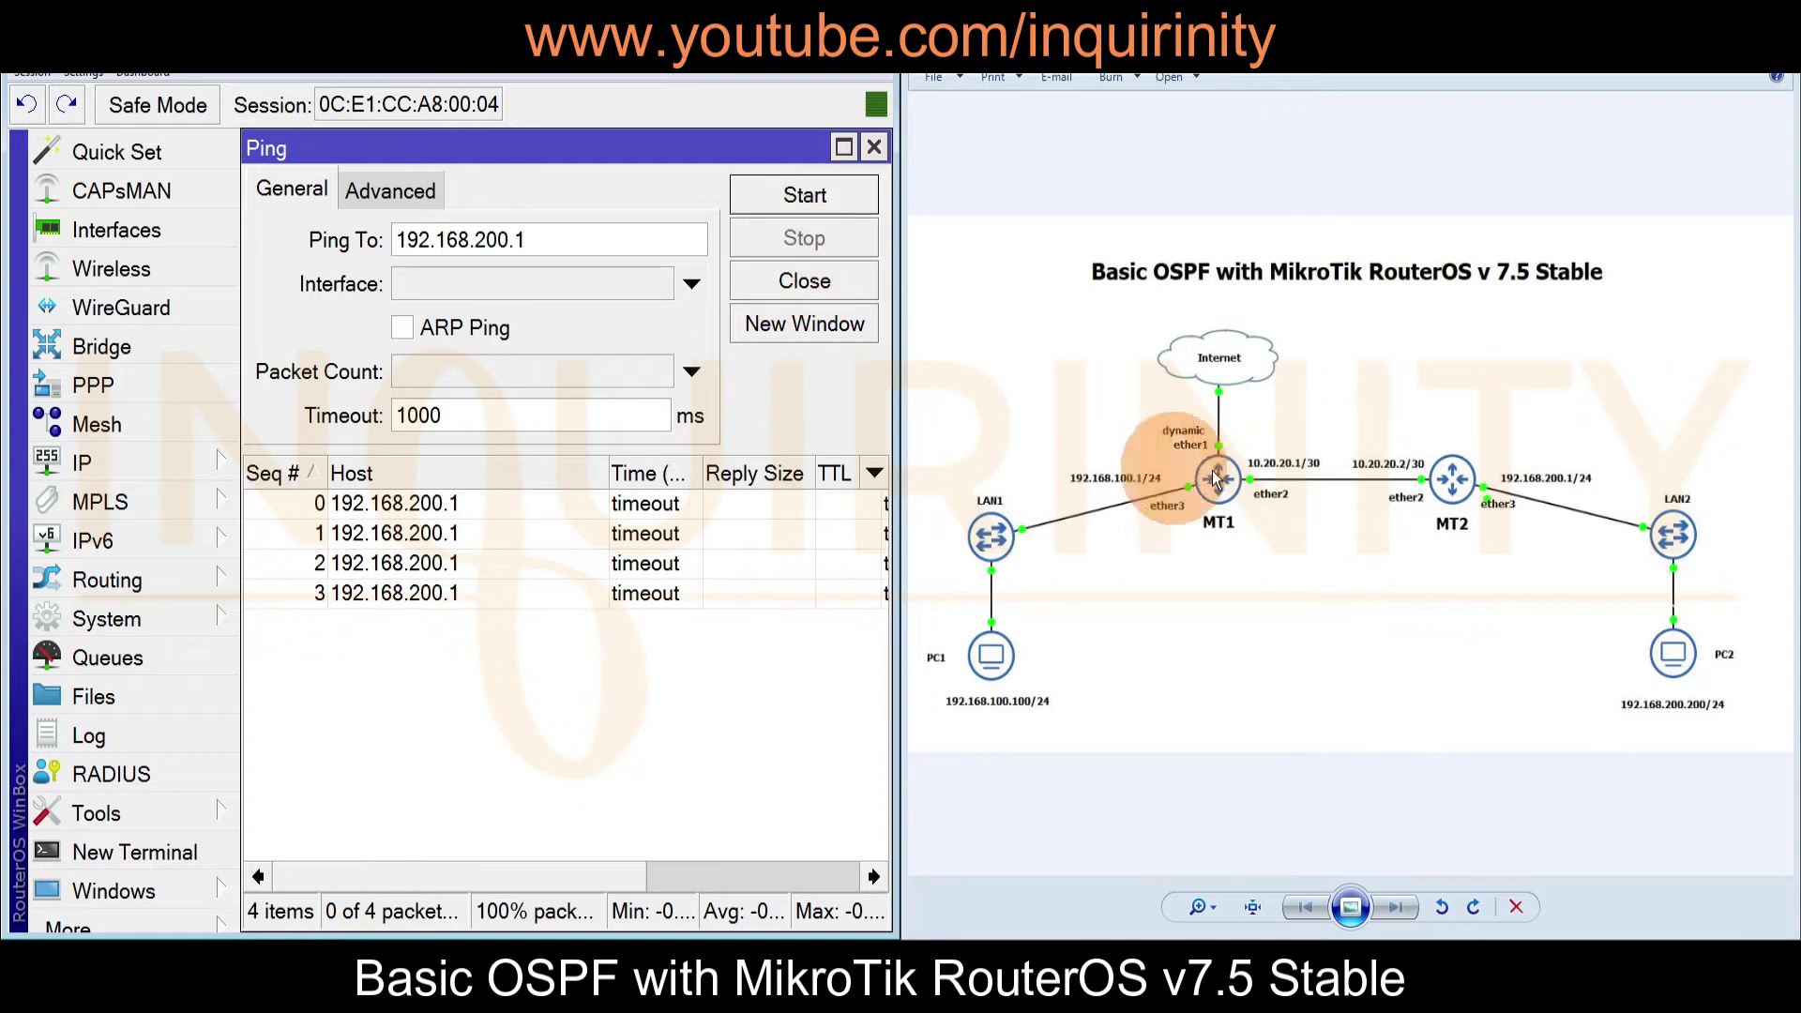
drag(584, 241, 295, 253)
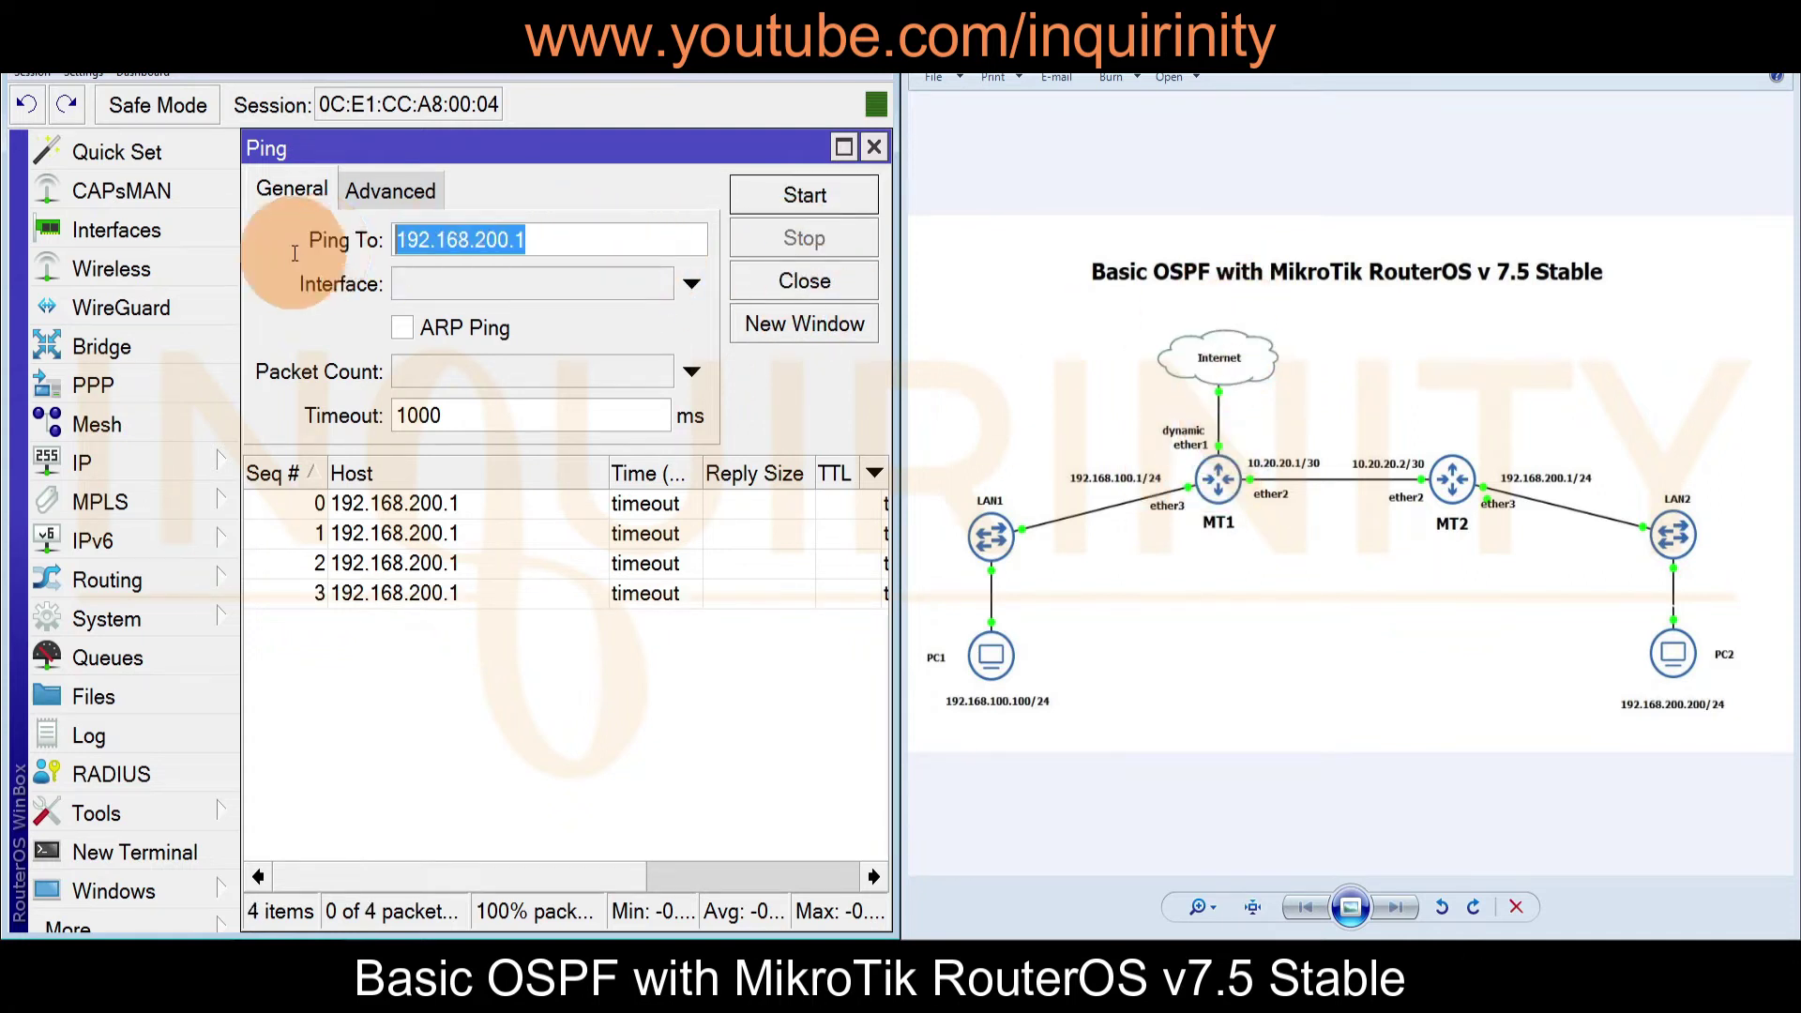
text(8.8.8.8)
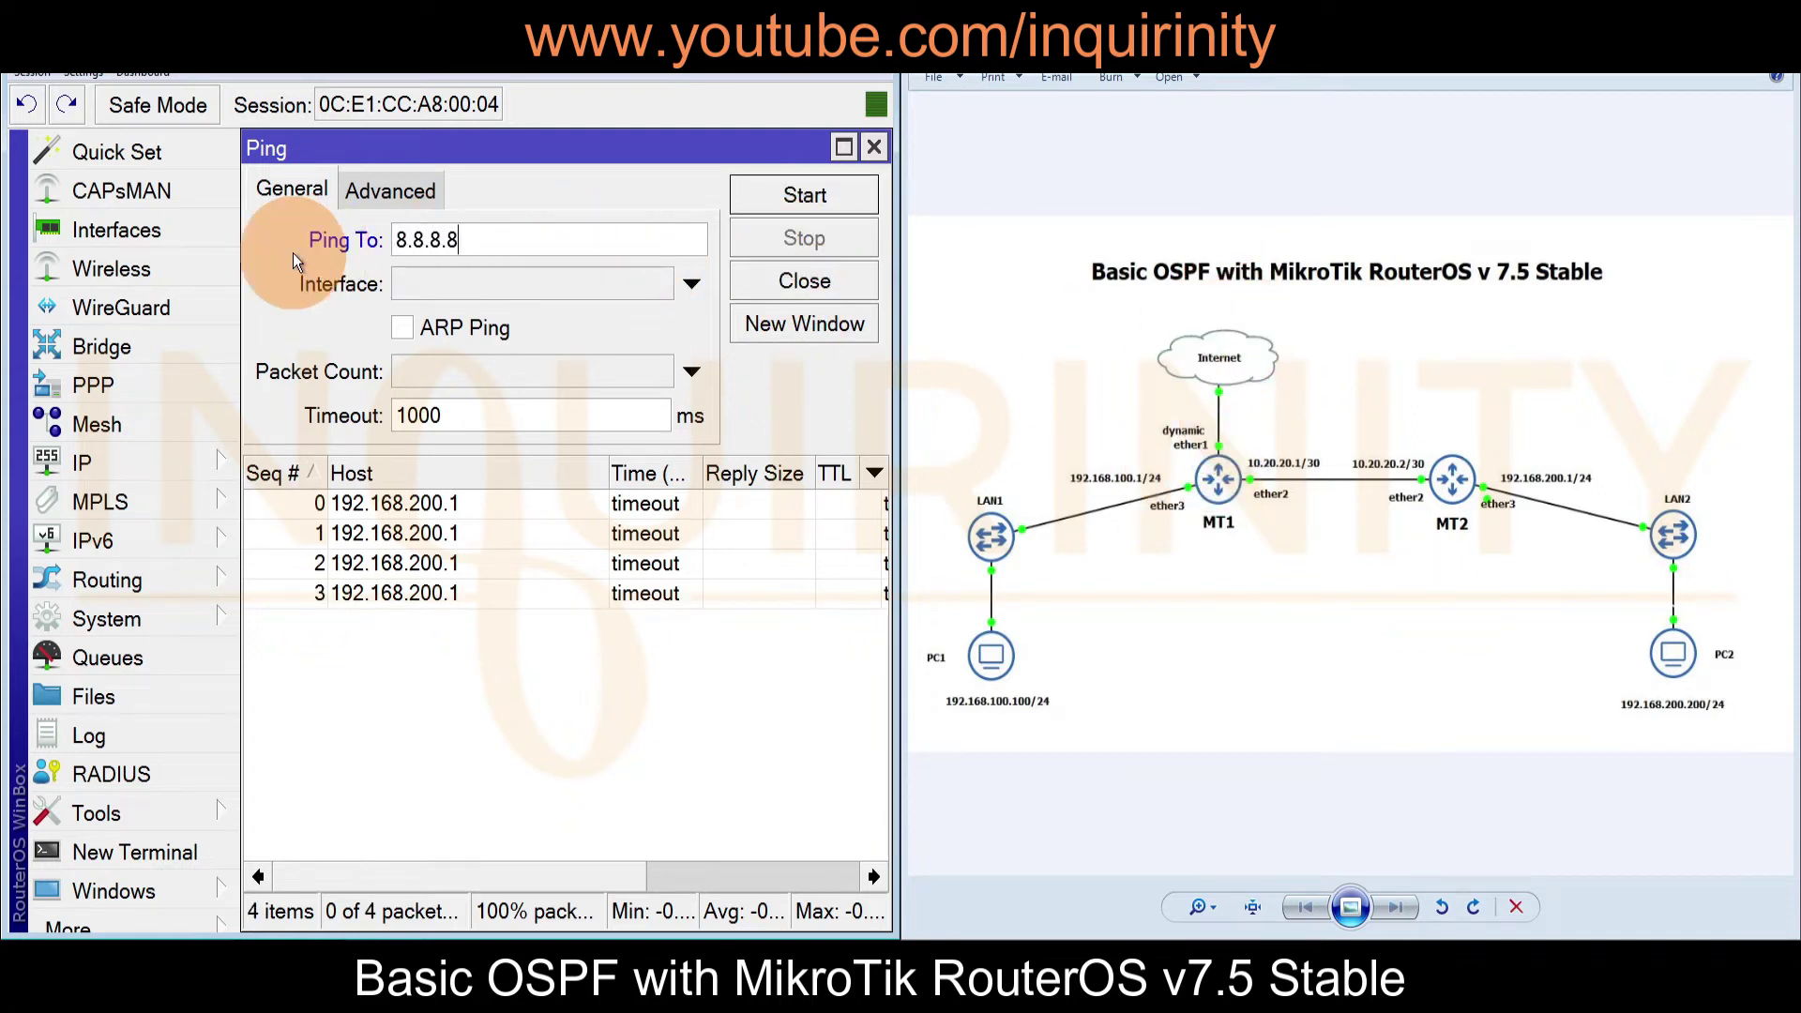
click(762, 213)
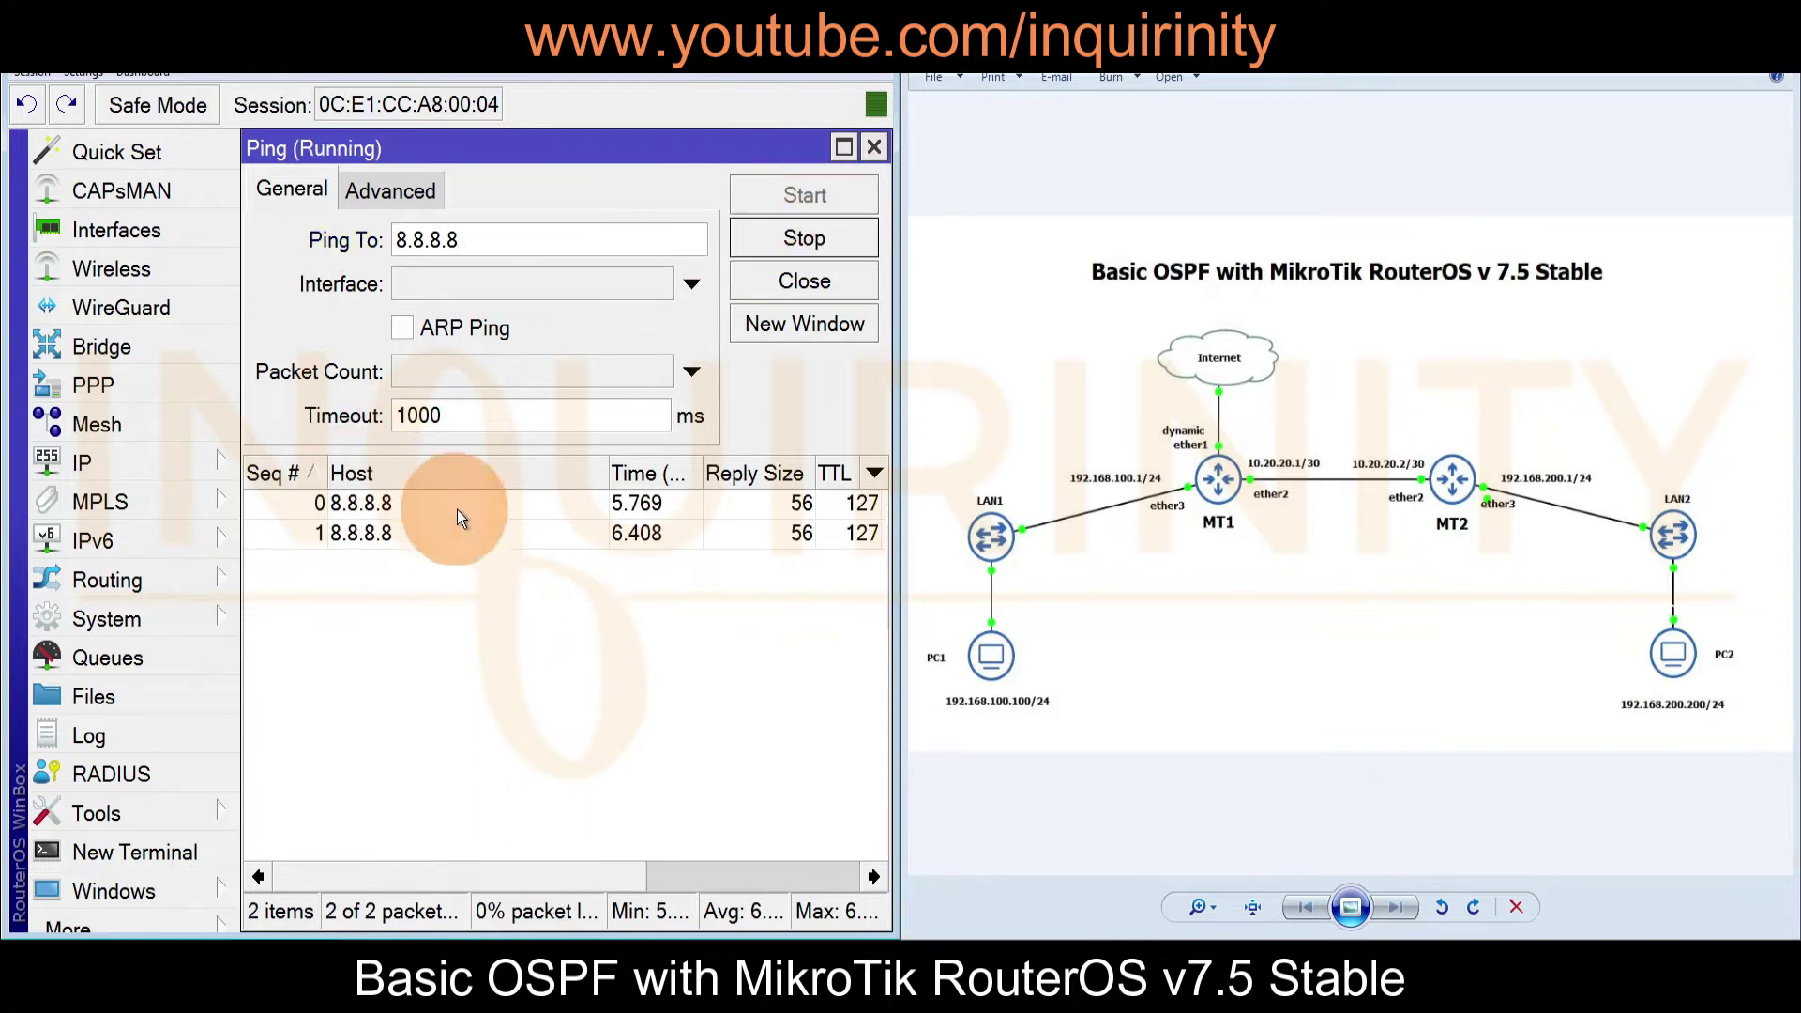
click(779, 242)
Ping 9.9.9.9 from MT1 and close the Ping tool
drag(583, 244, 214, 246)
text(9.9.9.9)
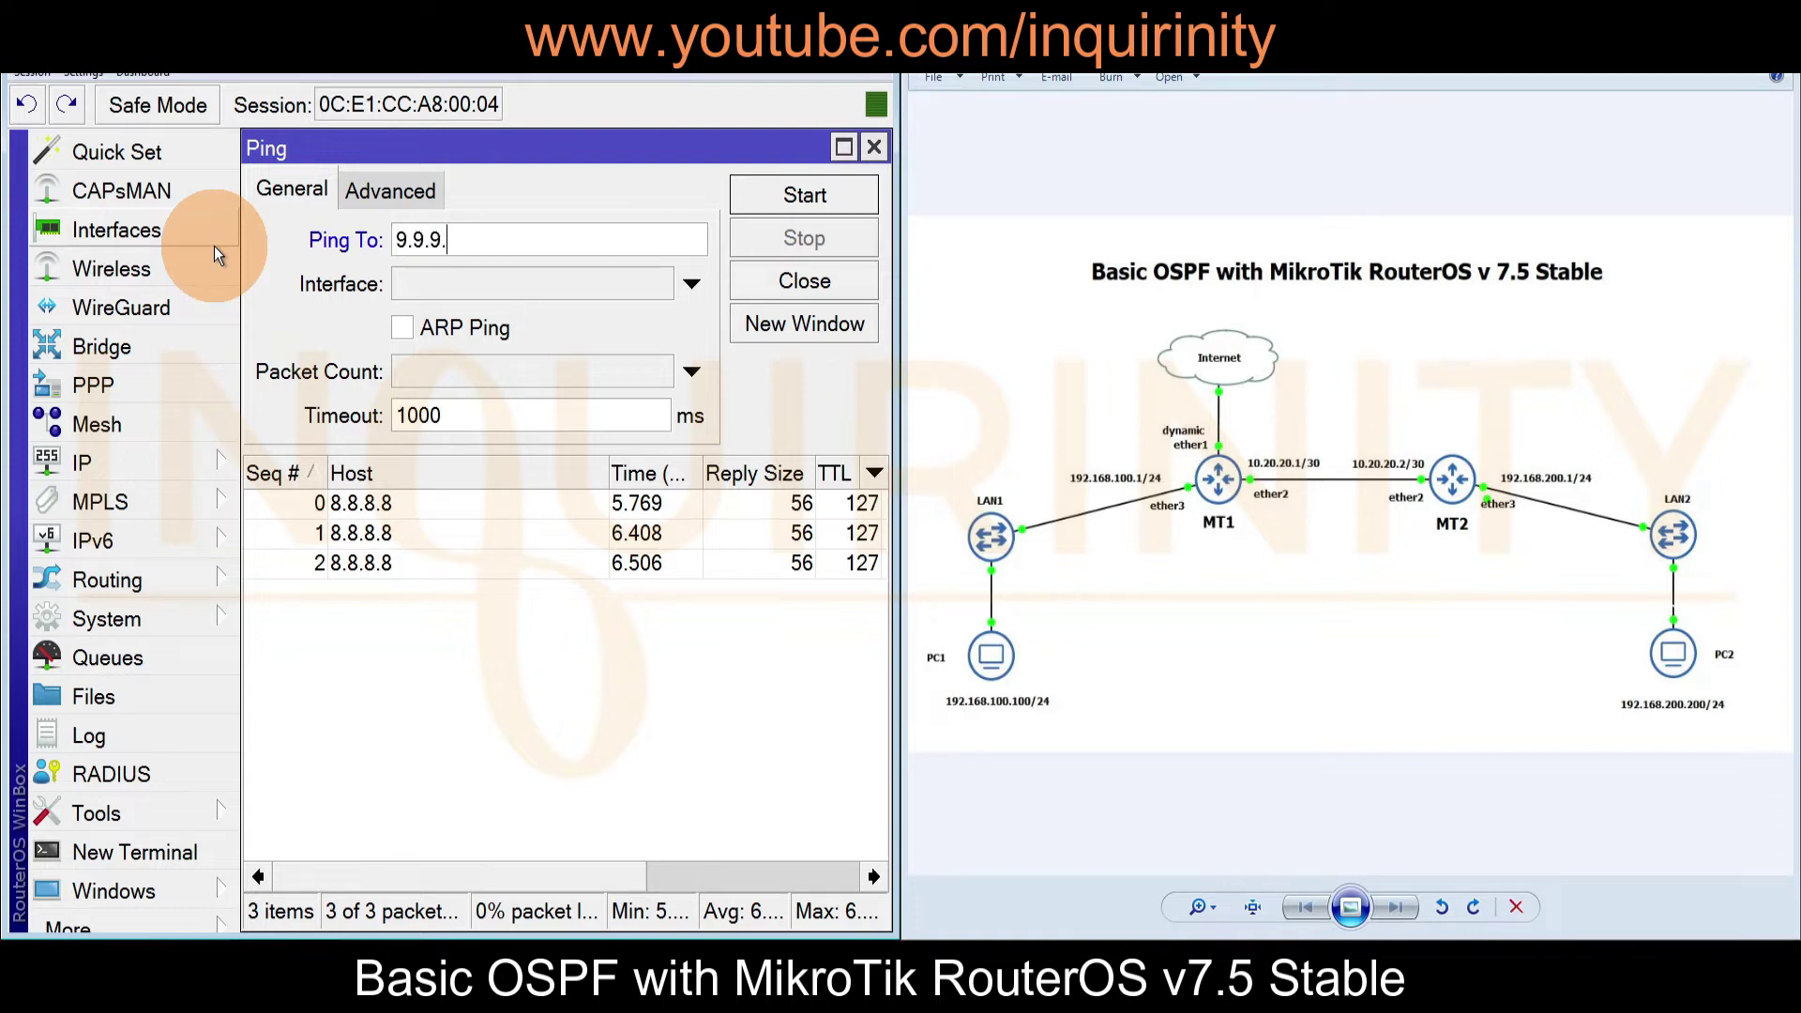
click(805, 208)
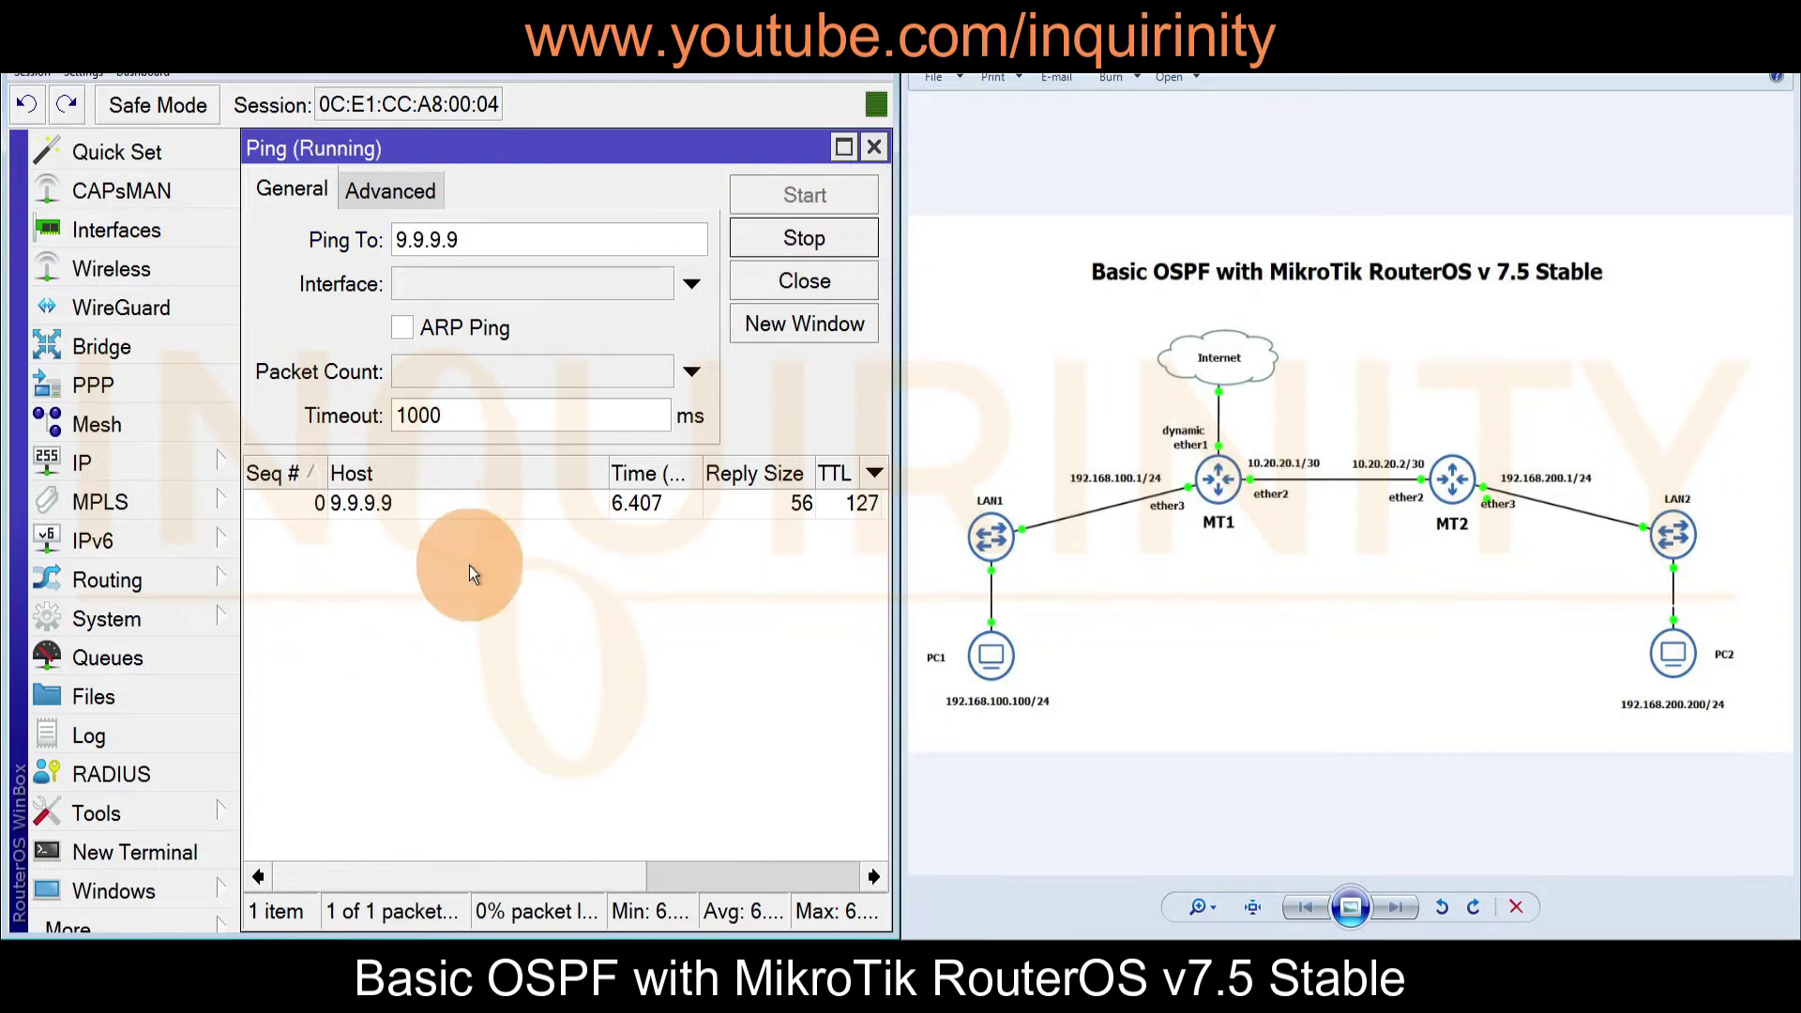
click(805, 281)
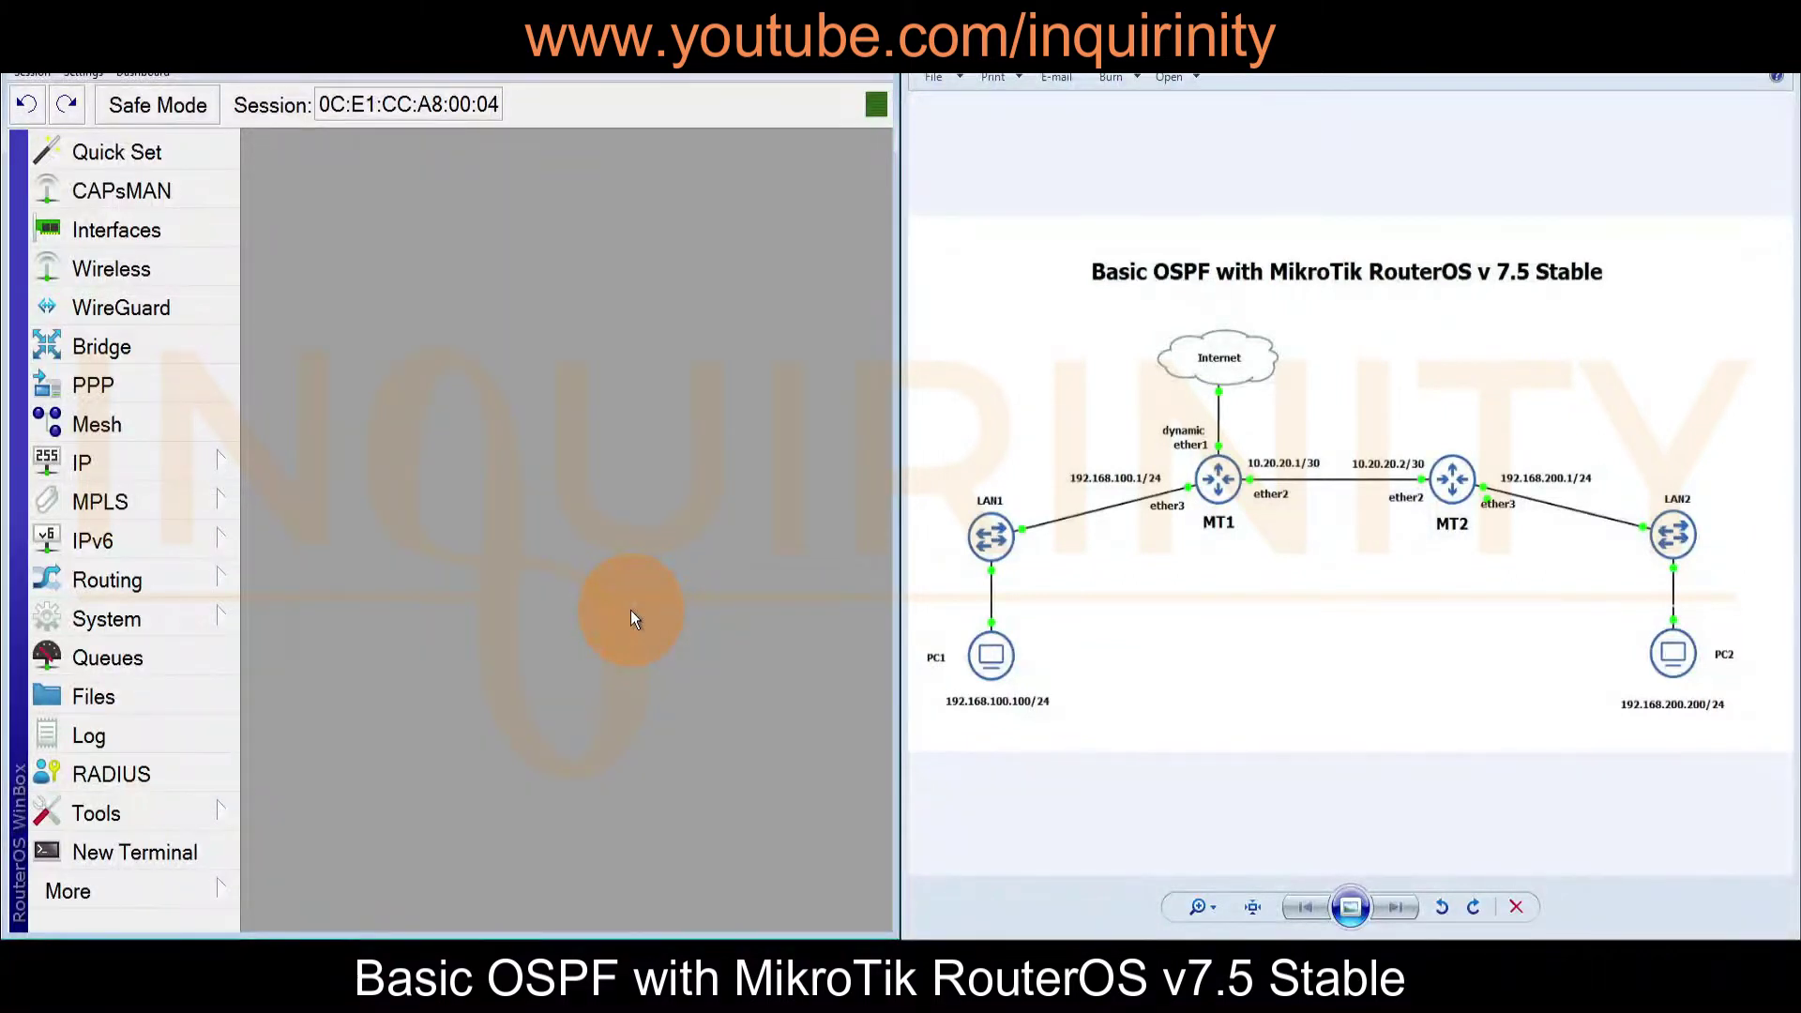
Open MT1's Router ID list and examine the main entry's dynamic ID
click(94, 584)
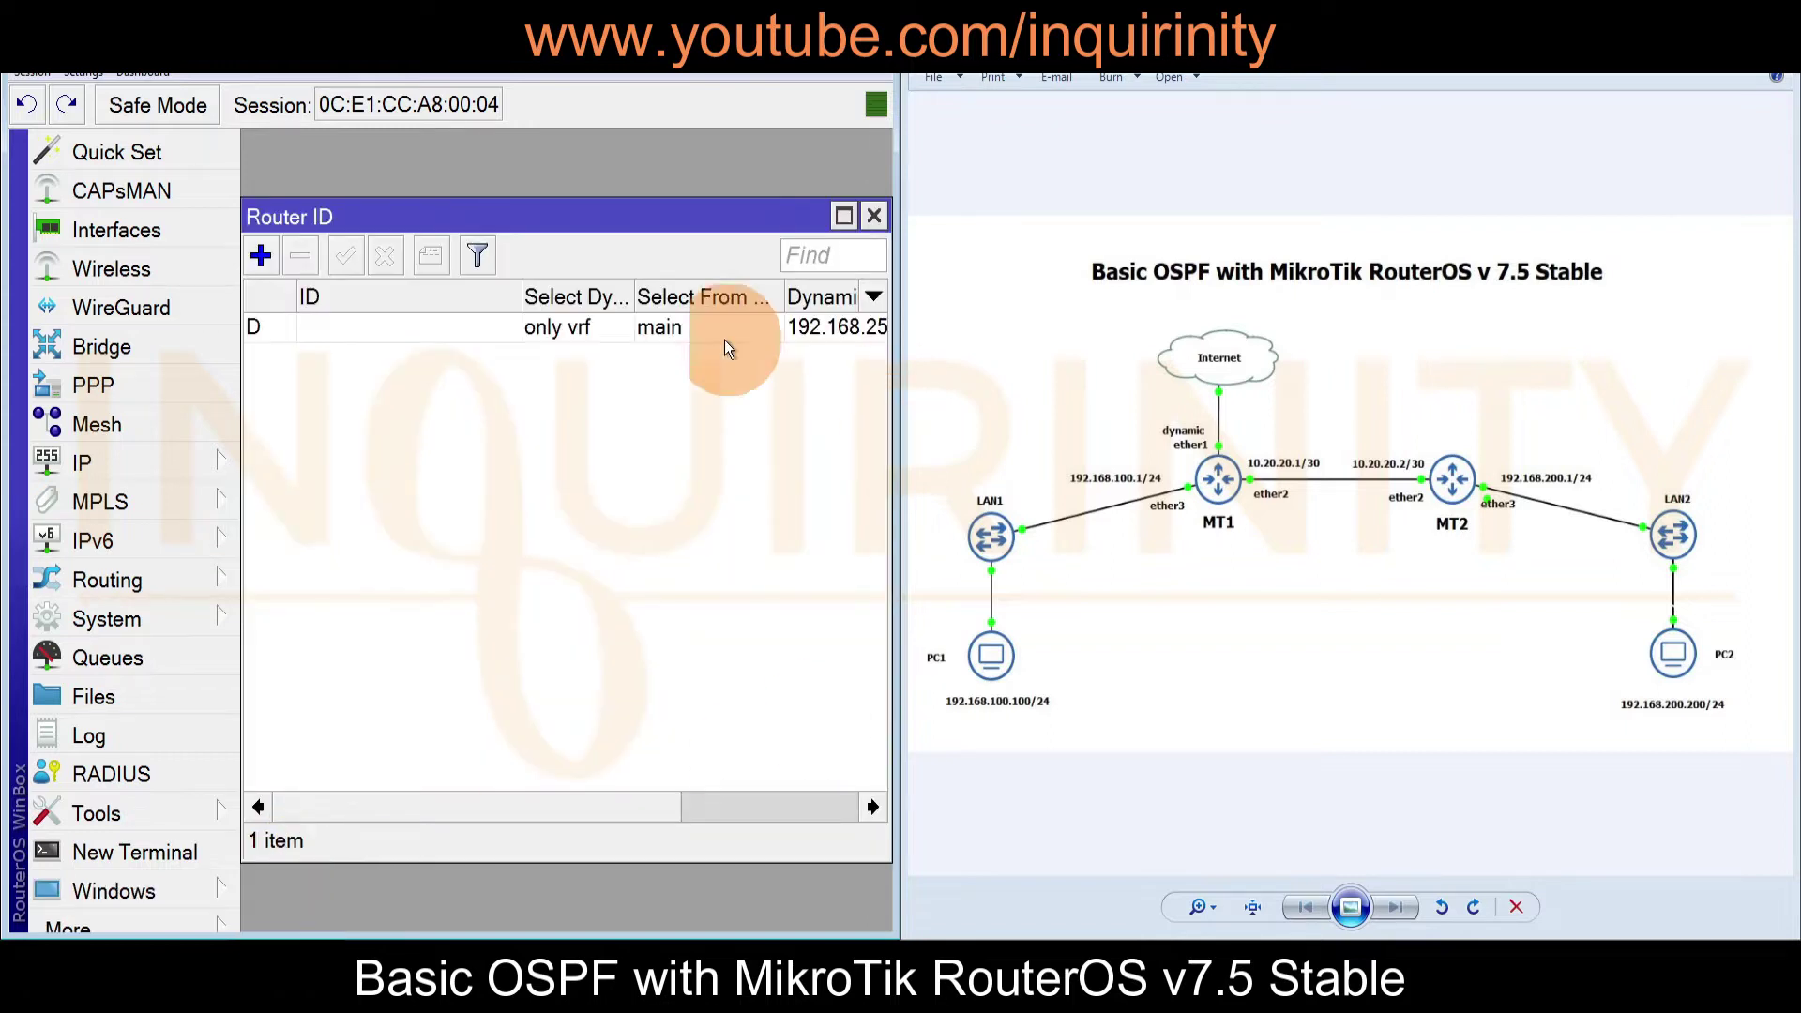
drag(616, 805, 729, 805)
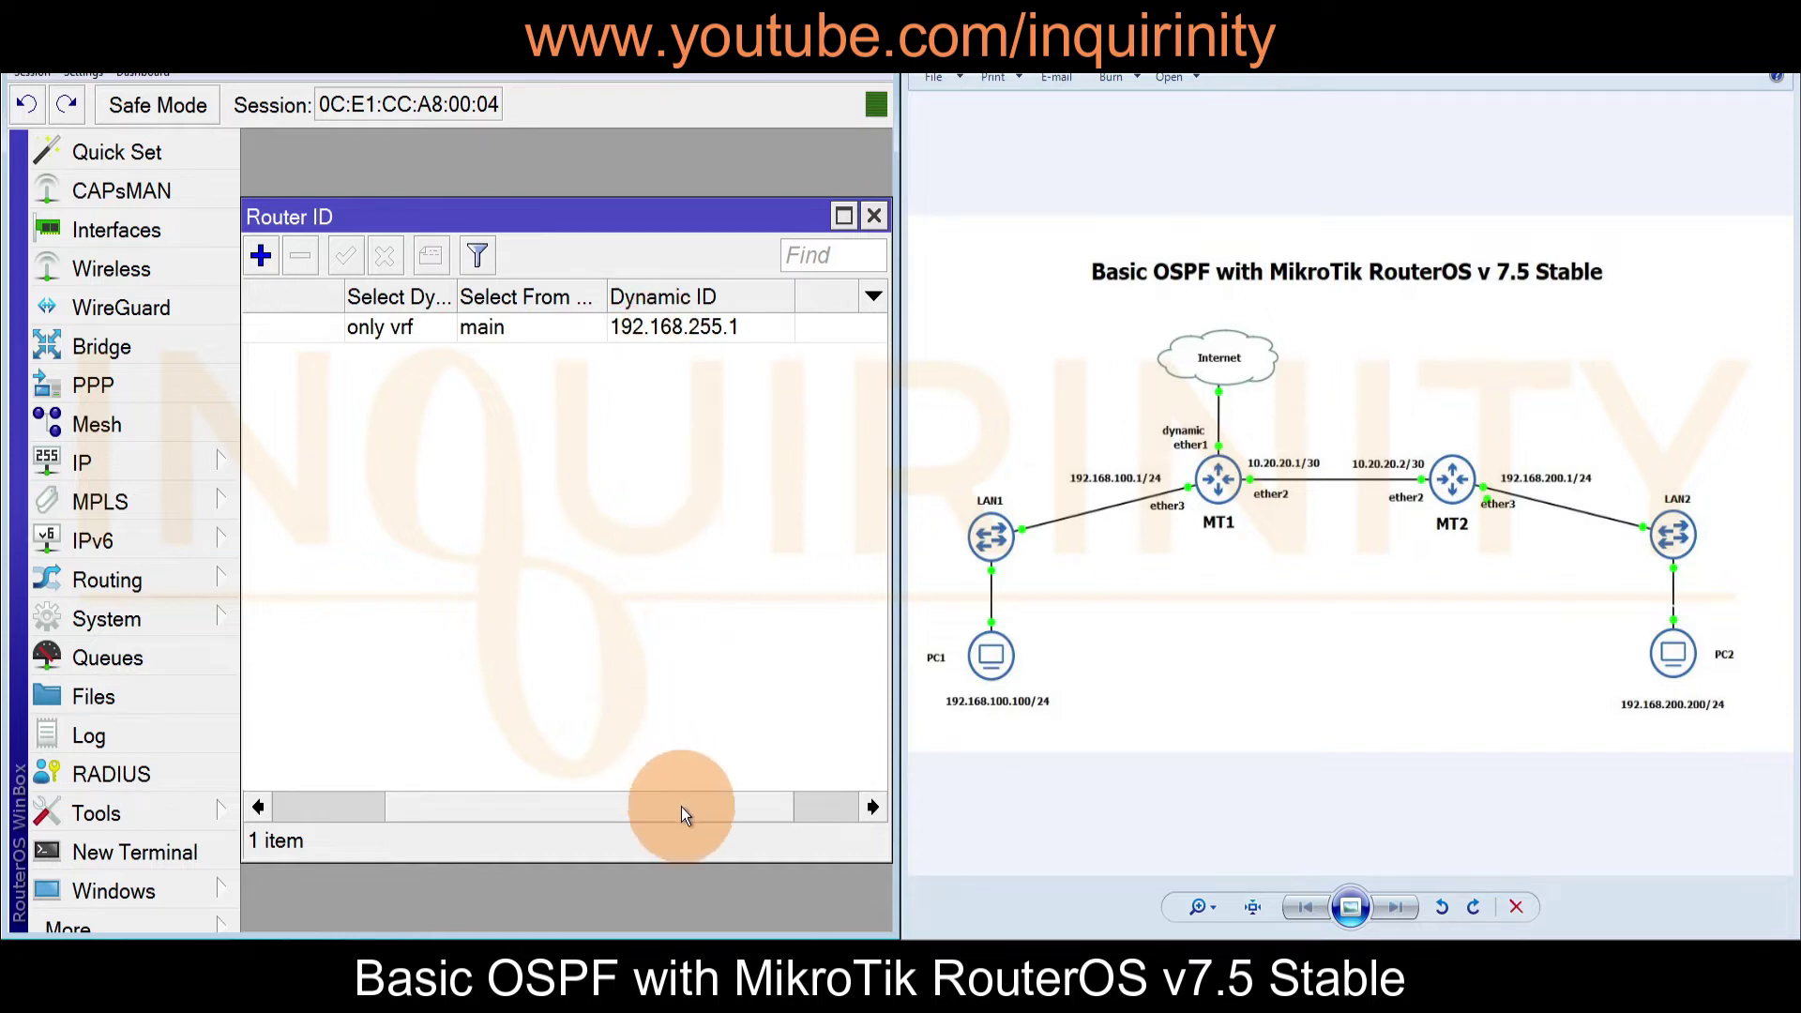
drag(681, 807, 470, 820)
Try to remove the dynamic main entry from the Router ID list
key(ctrl+a)
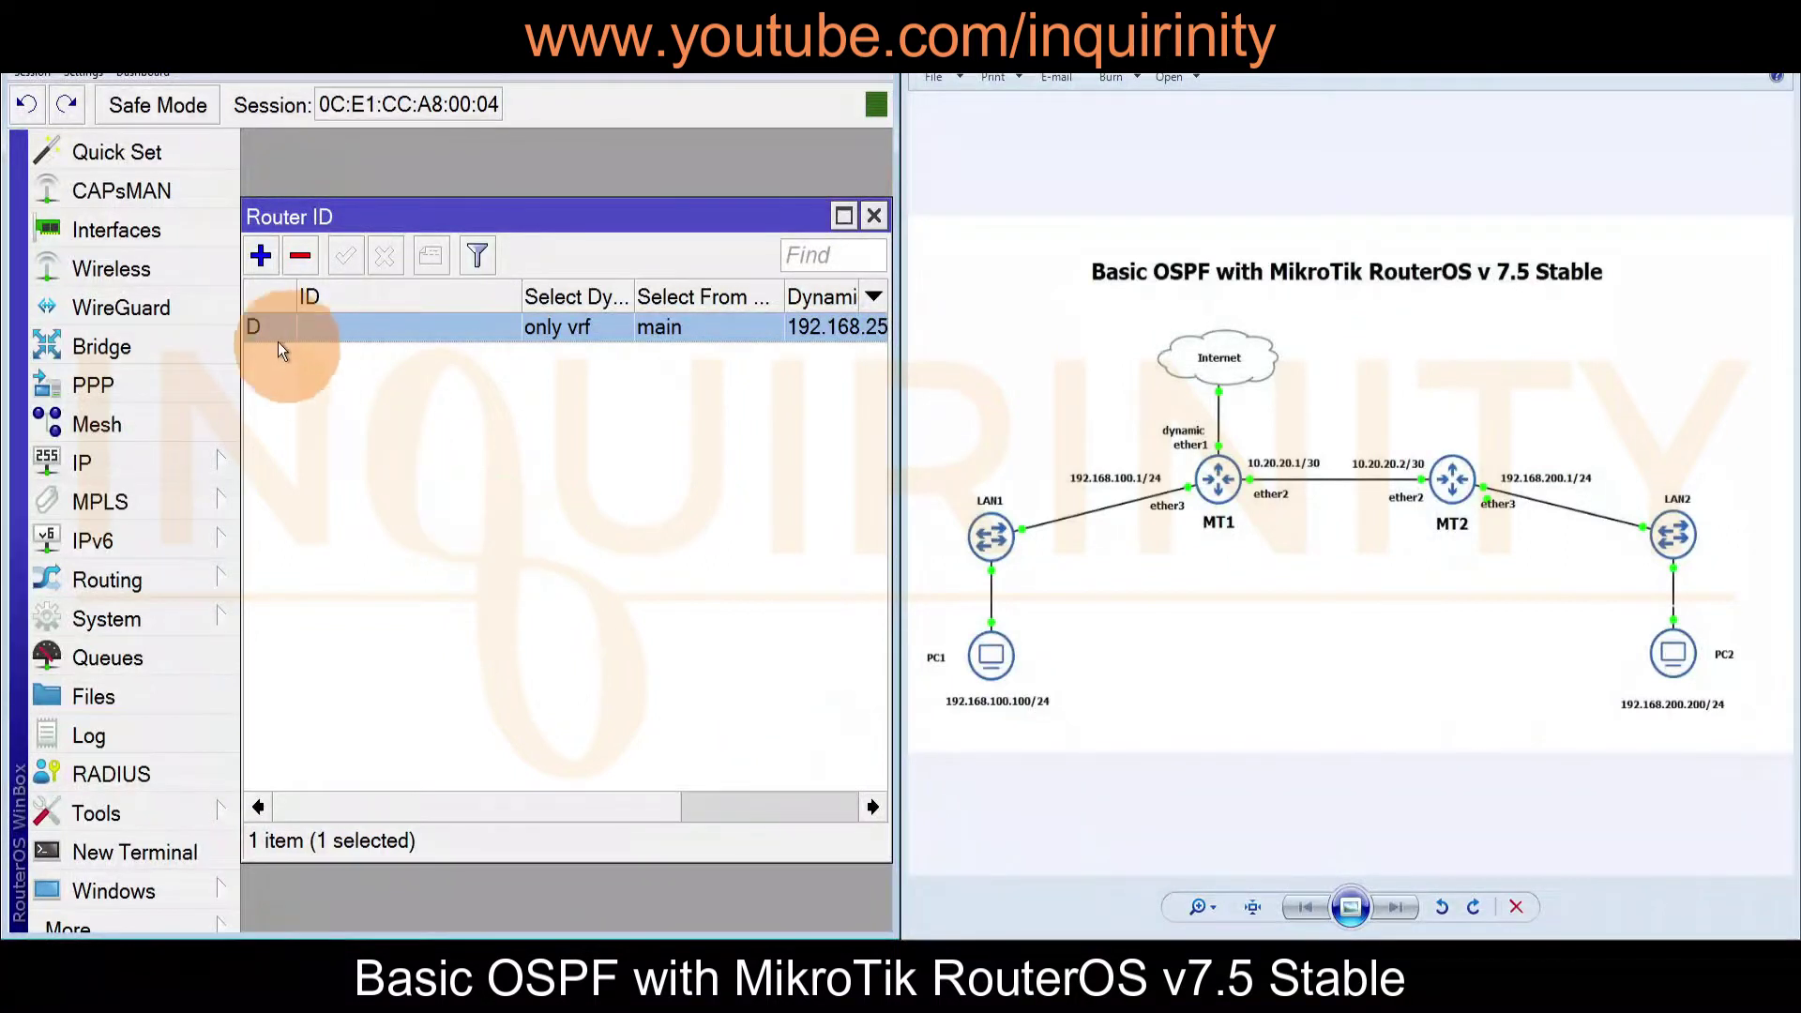
mouse_move(268, 332)
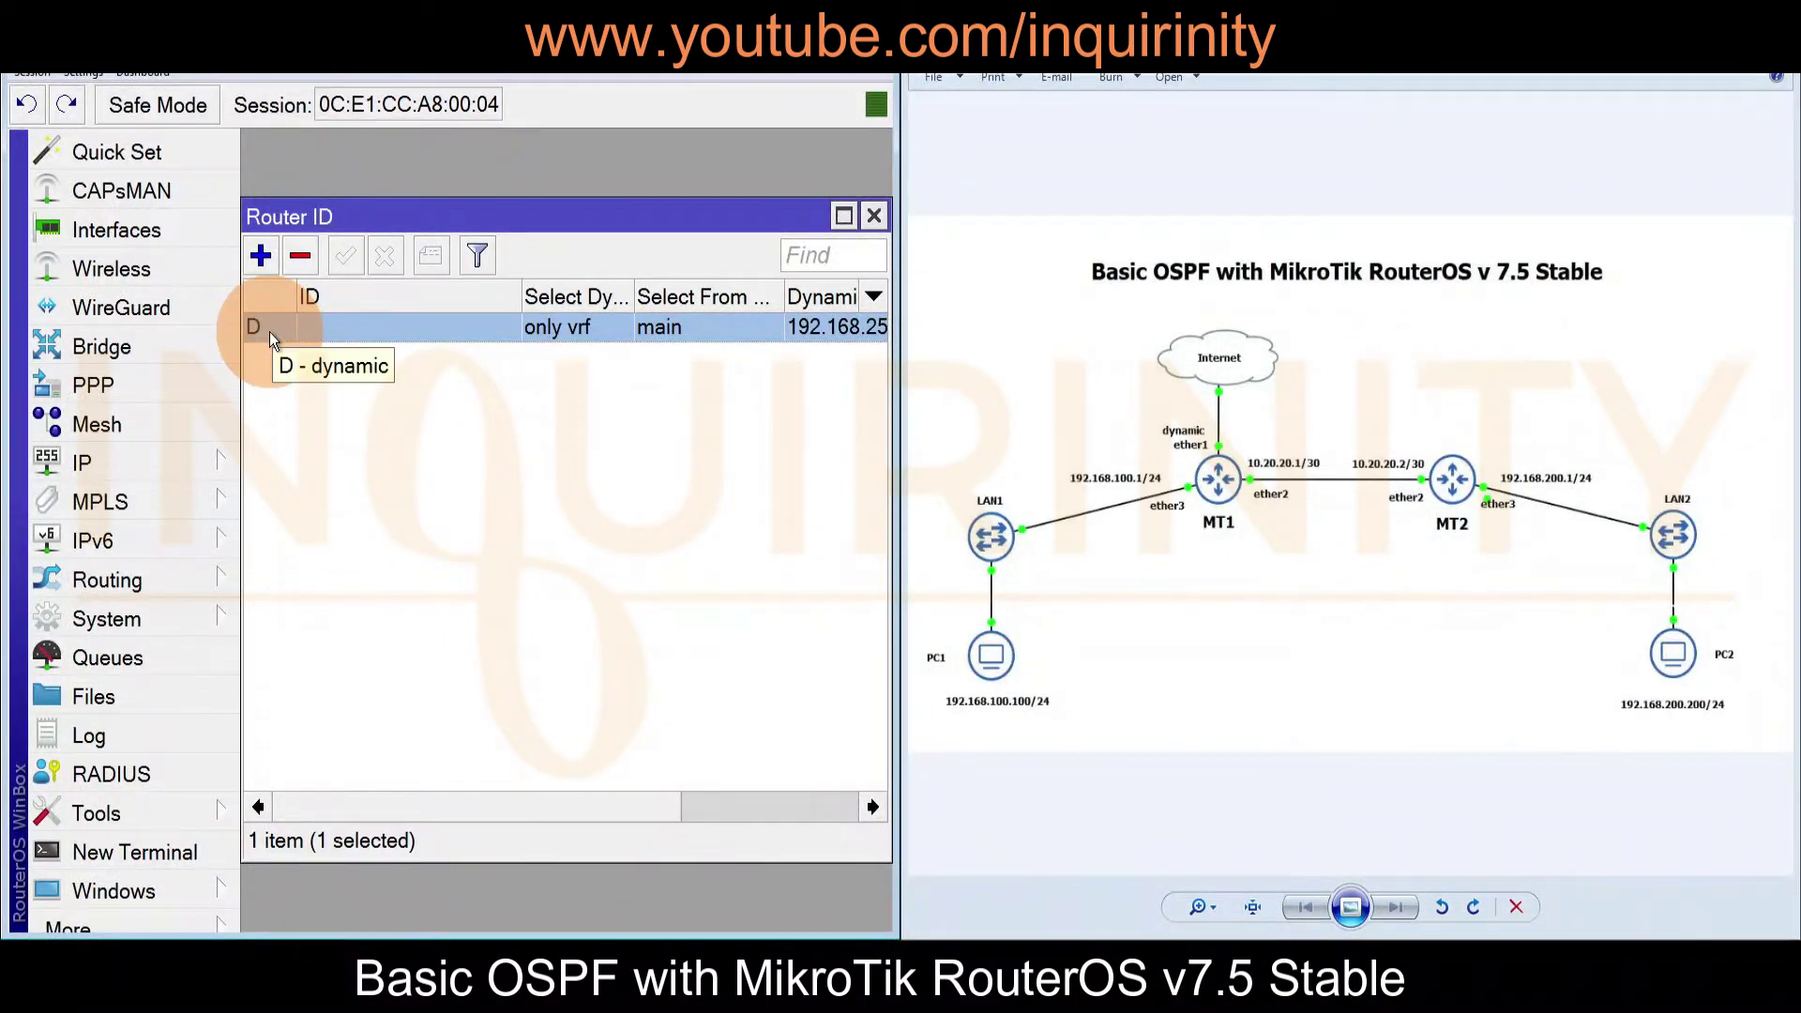
click(298, 258)
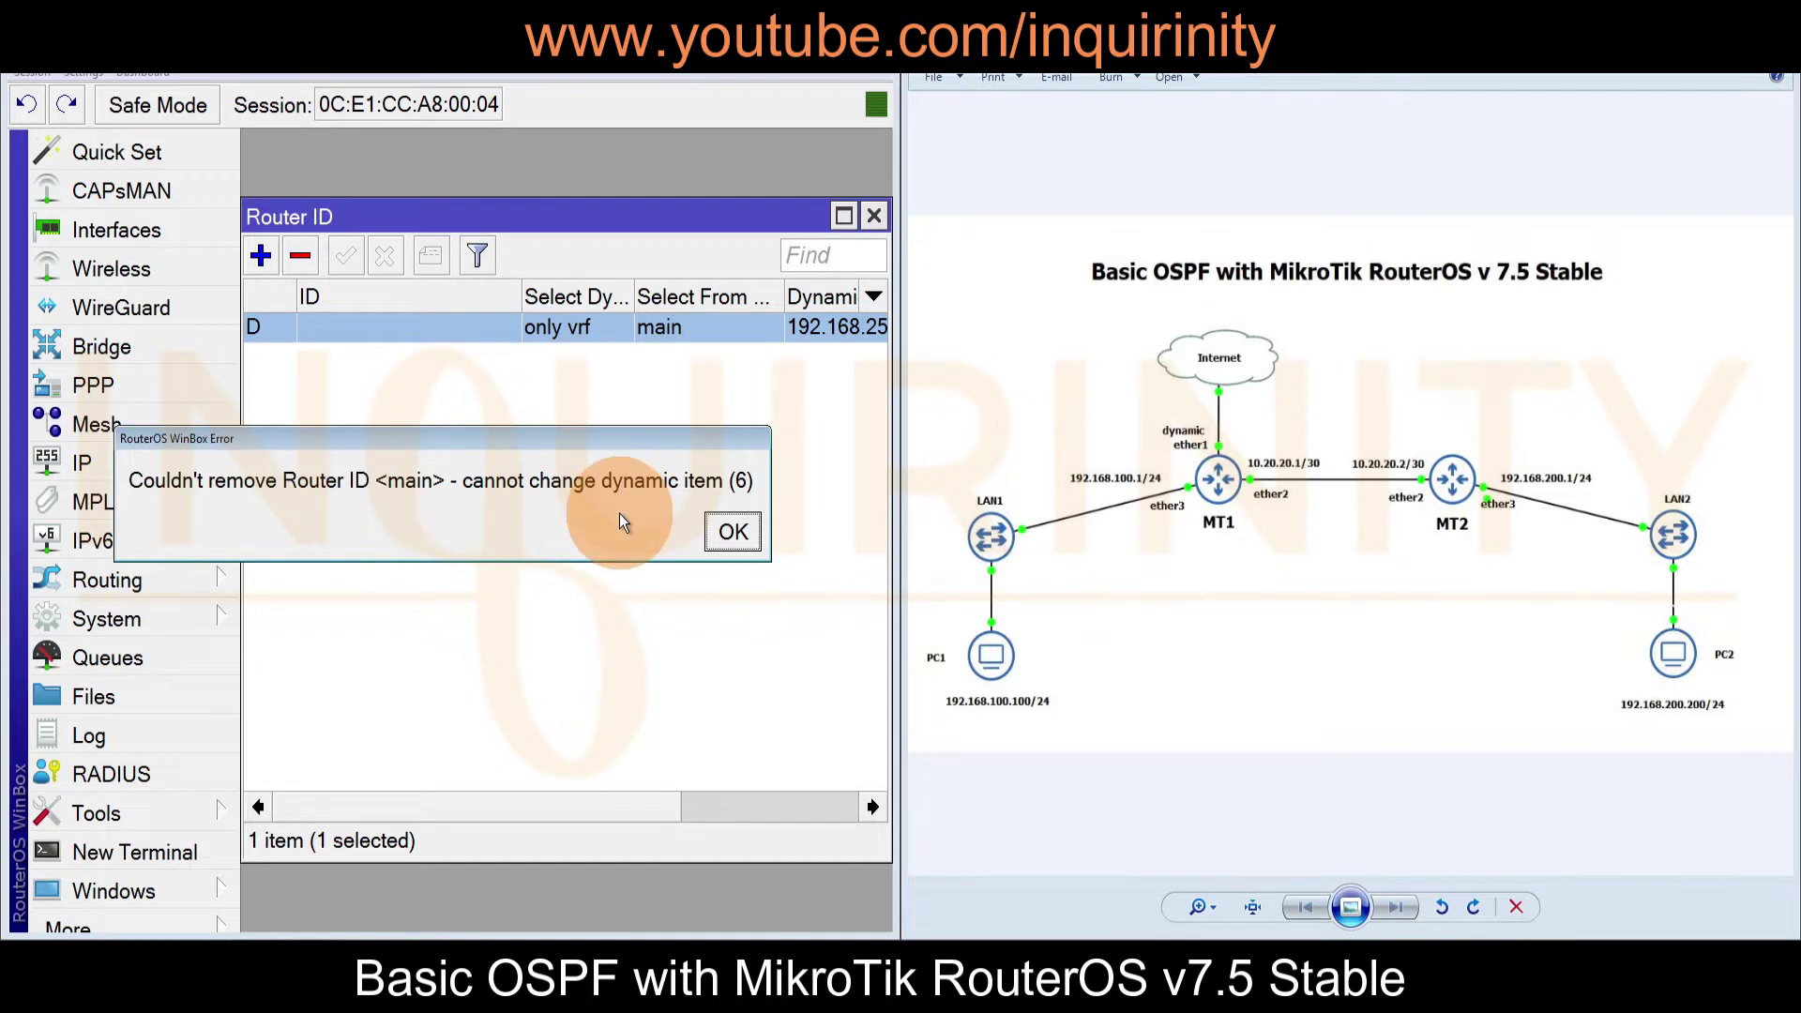
click(724, 535)
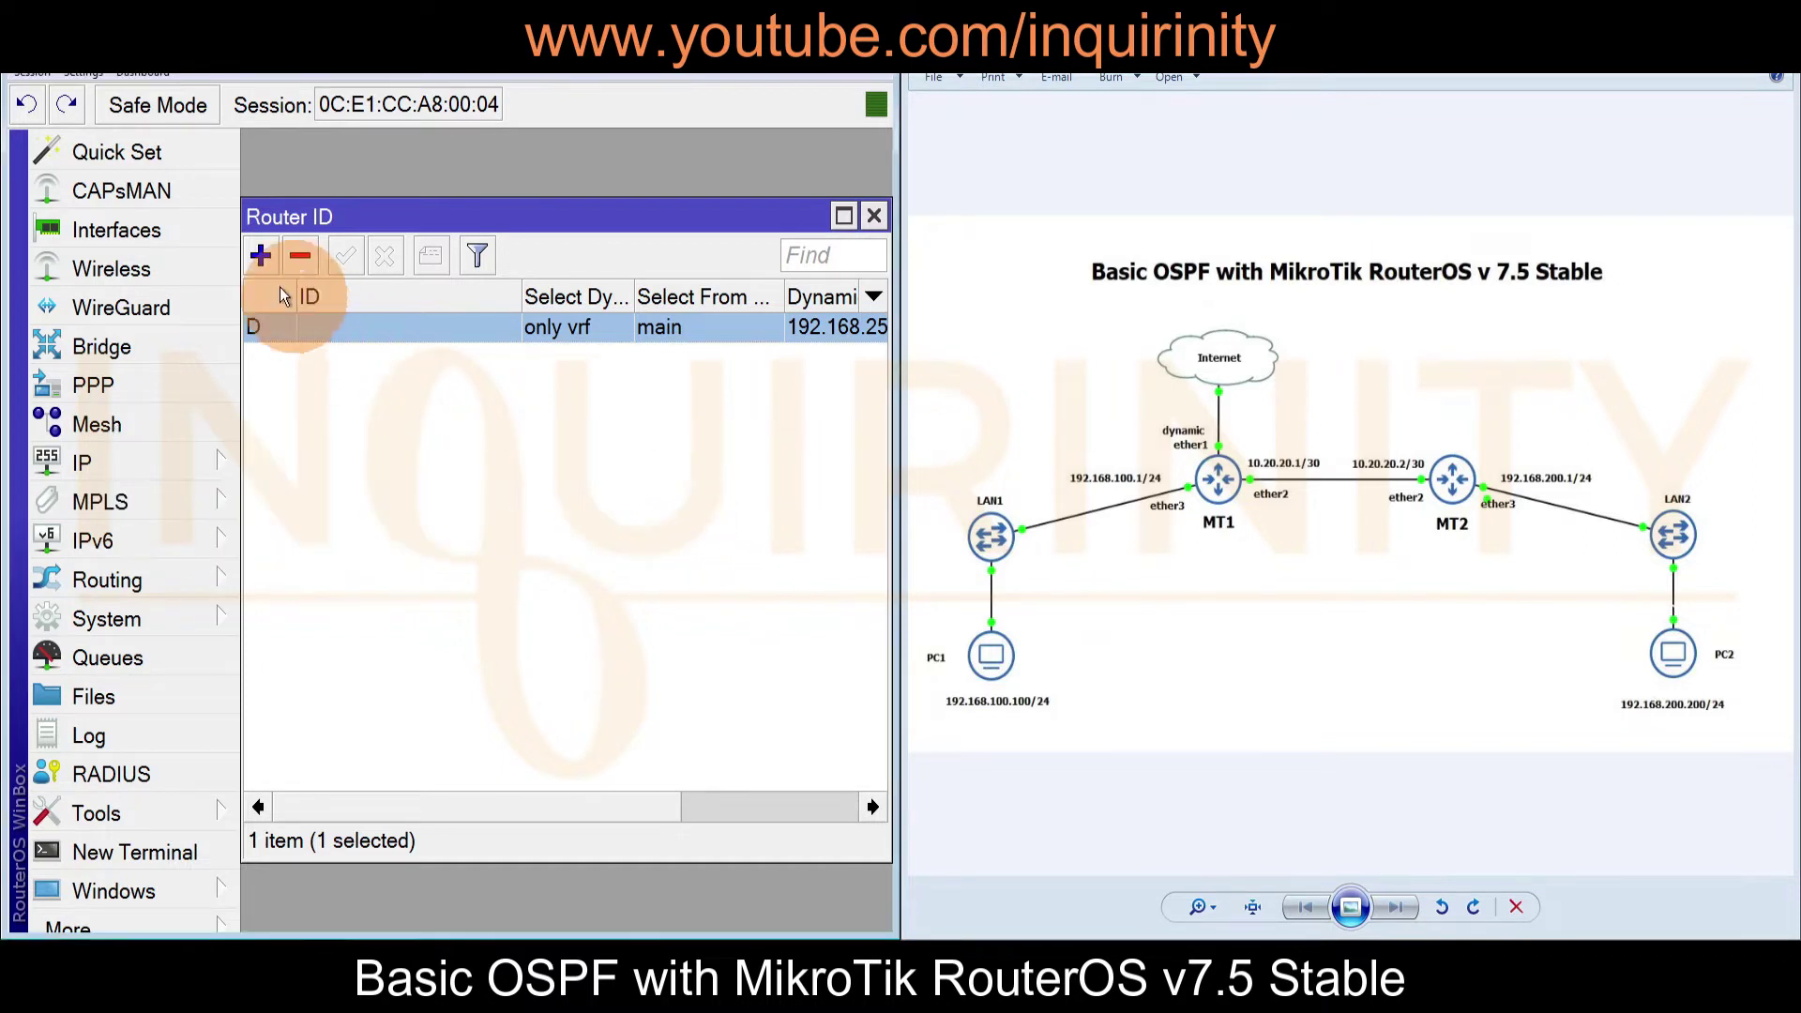
Add a router ID named rid1 with ID 192.168.255.1 on MT1, save it and close the Router ID list
click(261, 257)
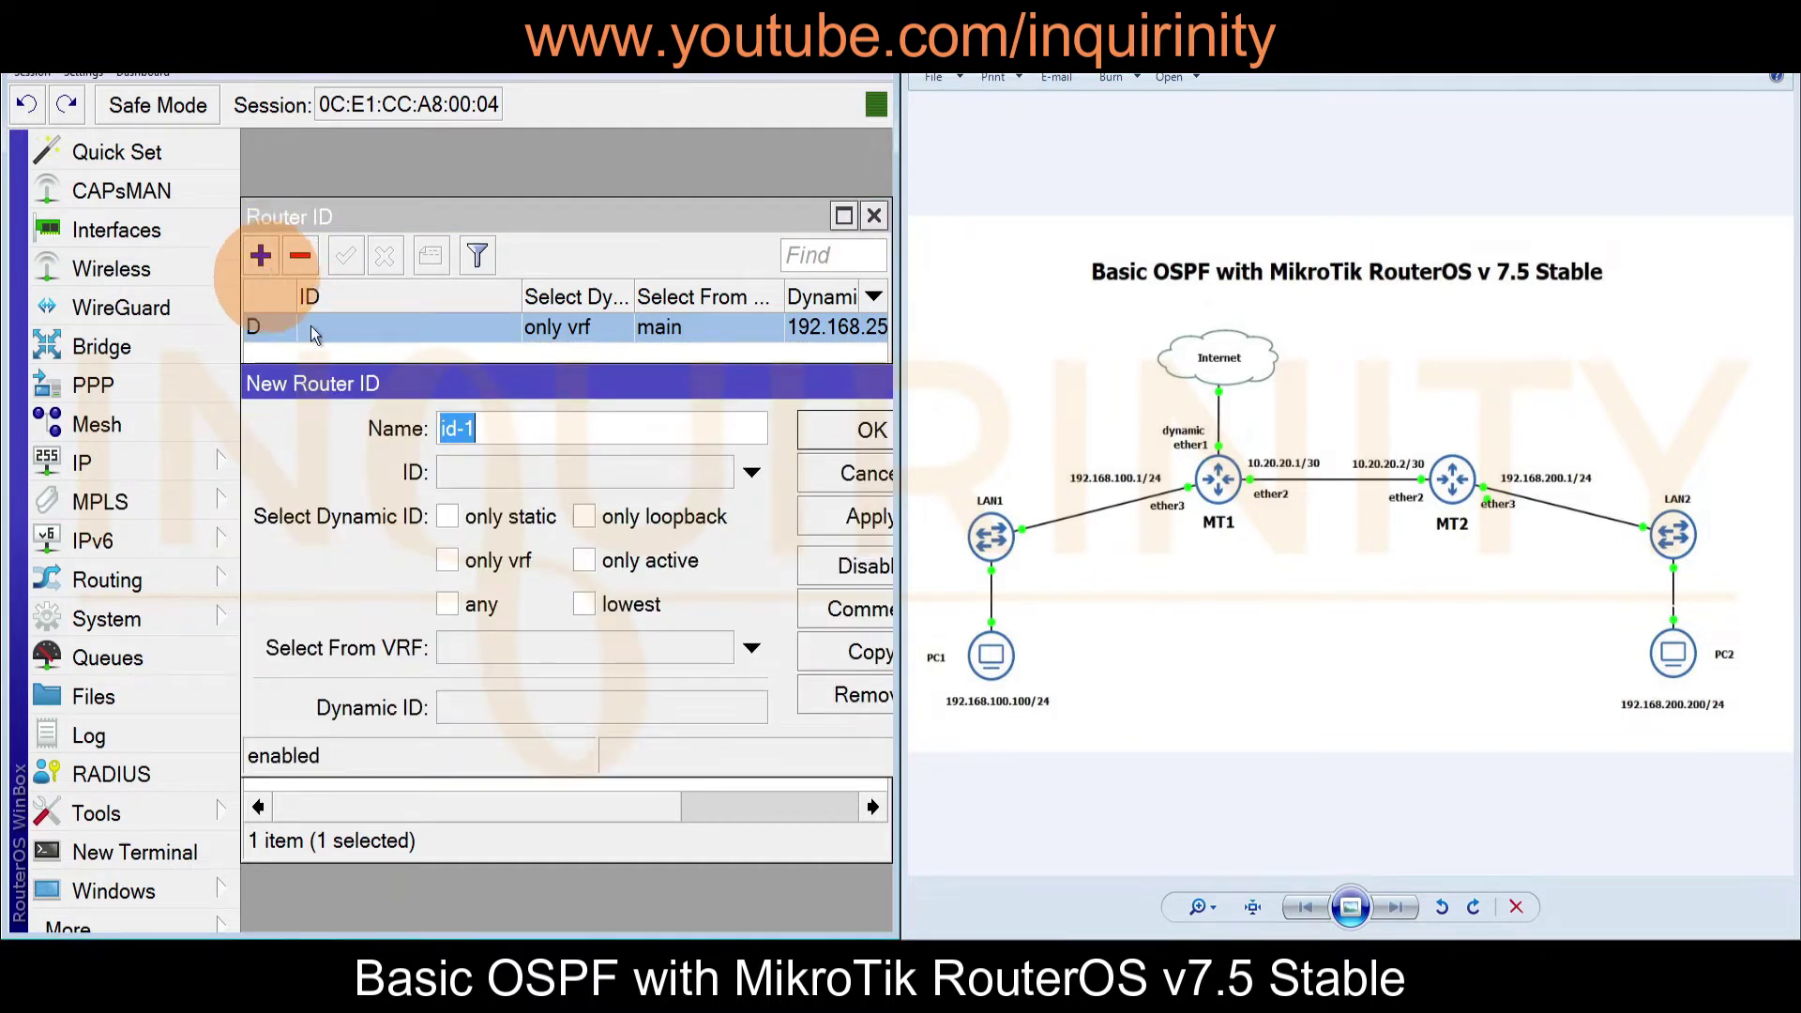
text(rid1)
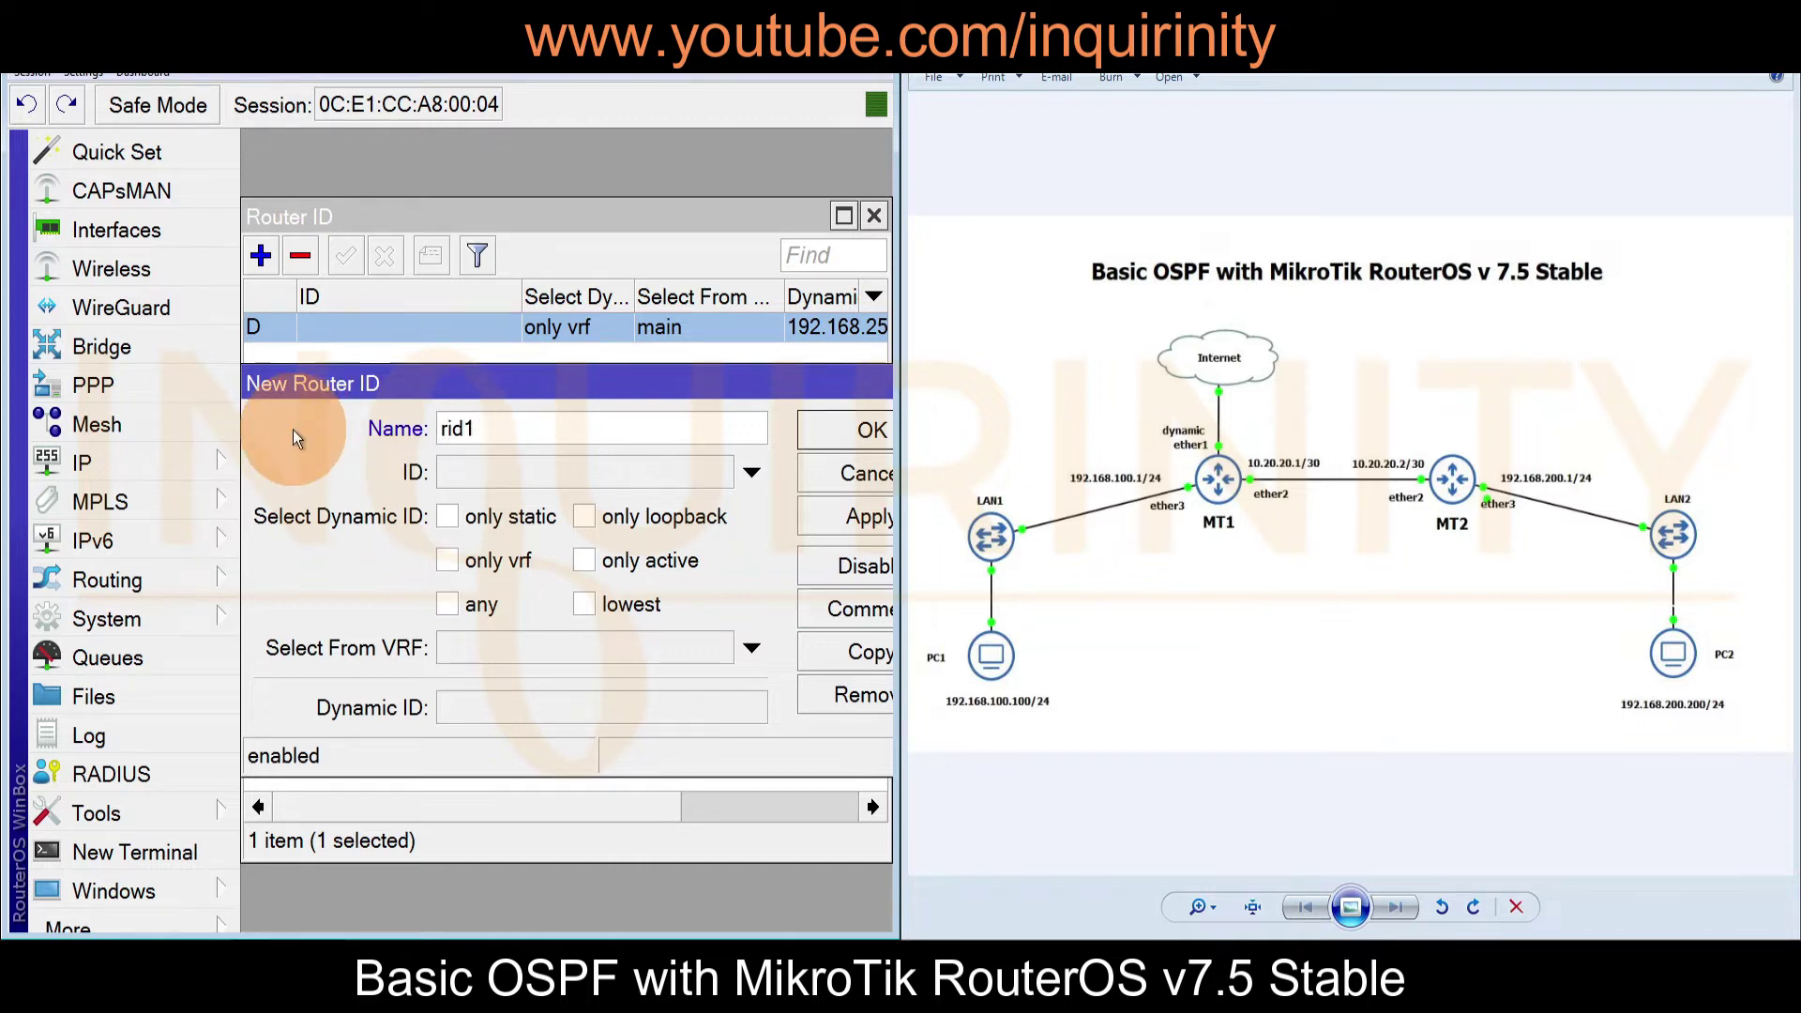
click(469, 475)
text(192.168.25)
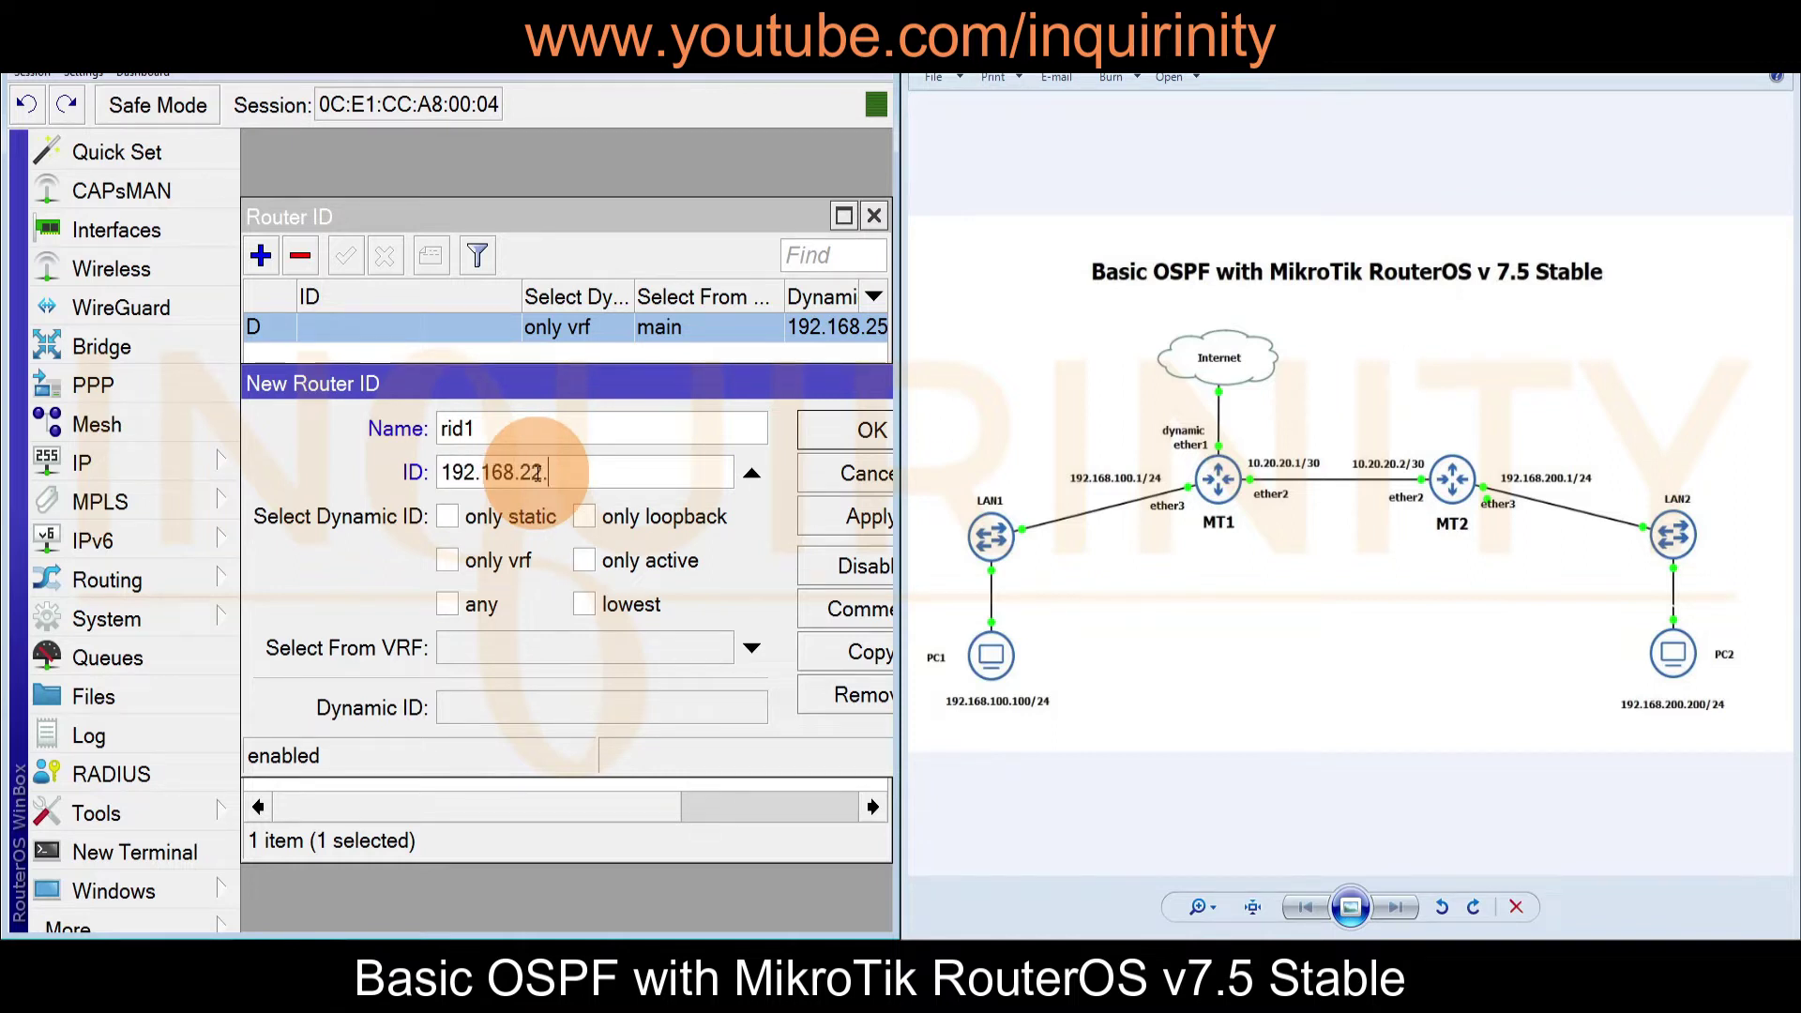
text(5.1)
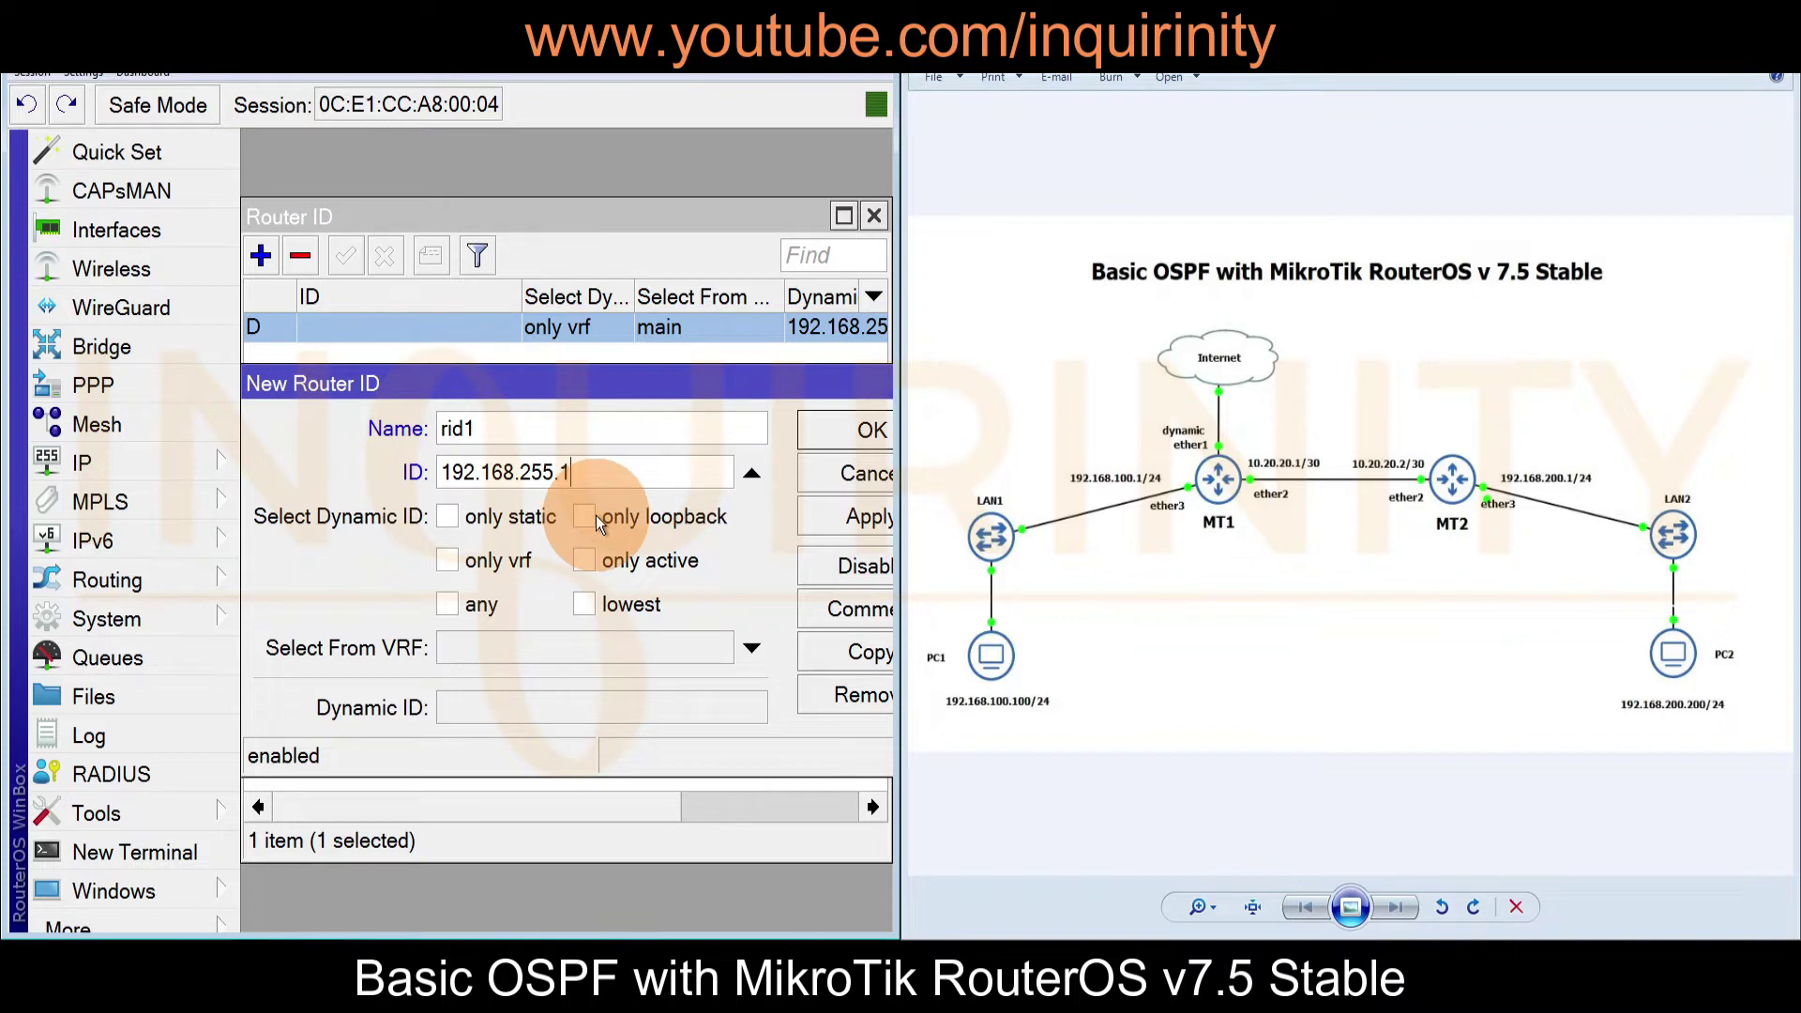
click(843, 524)
click(844, 437)
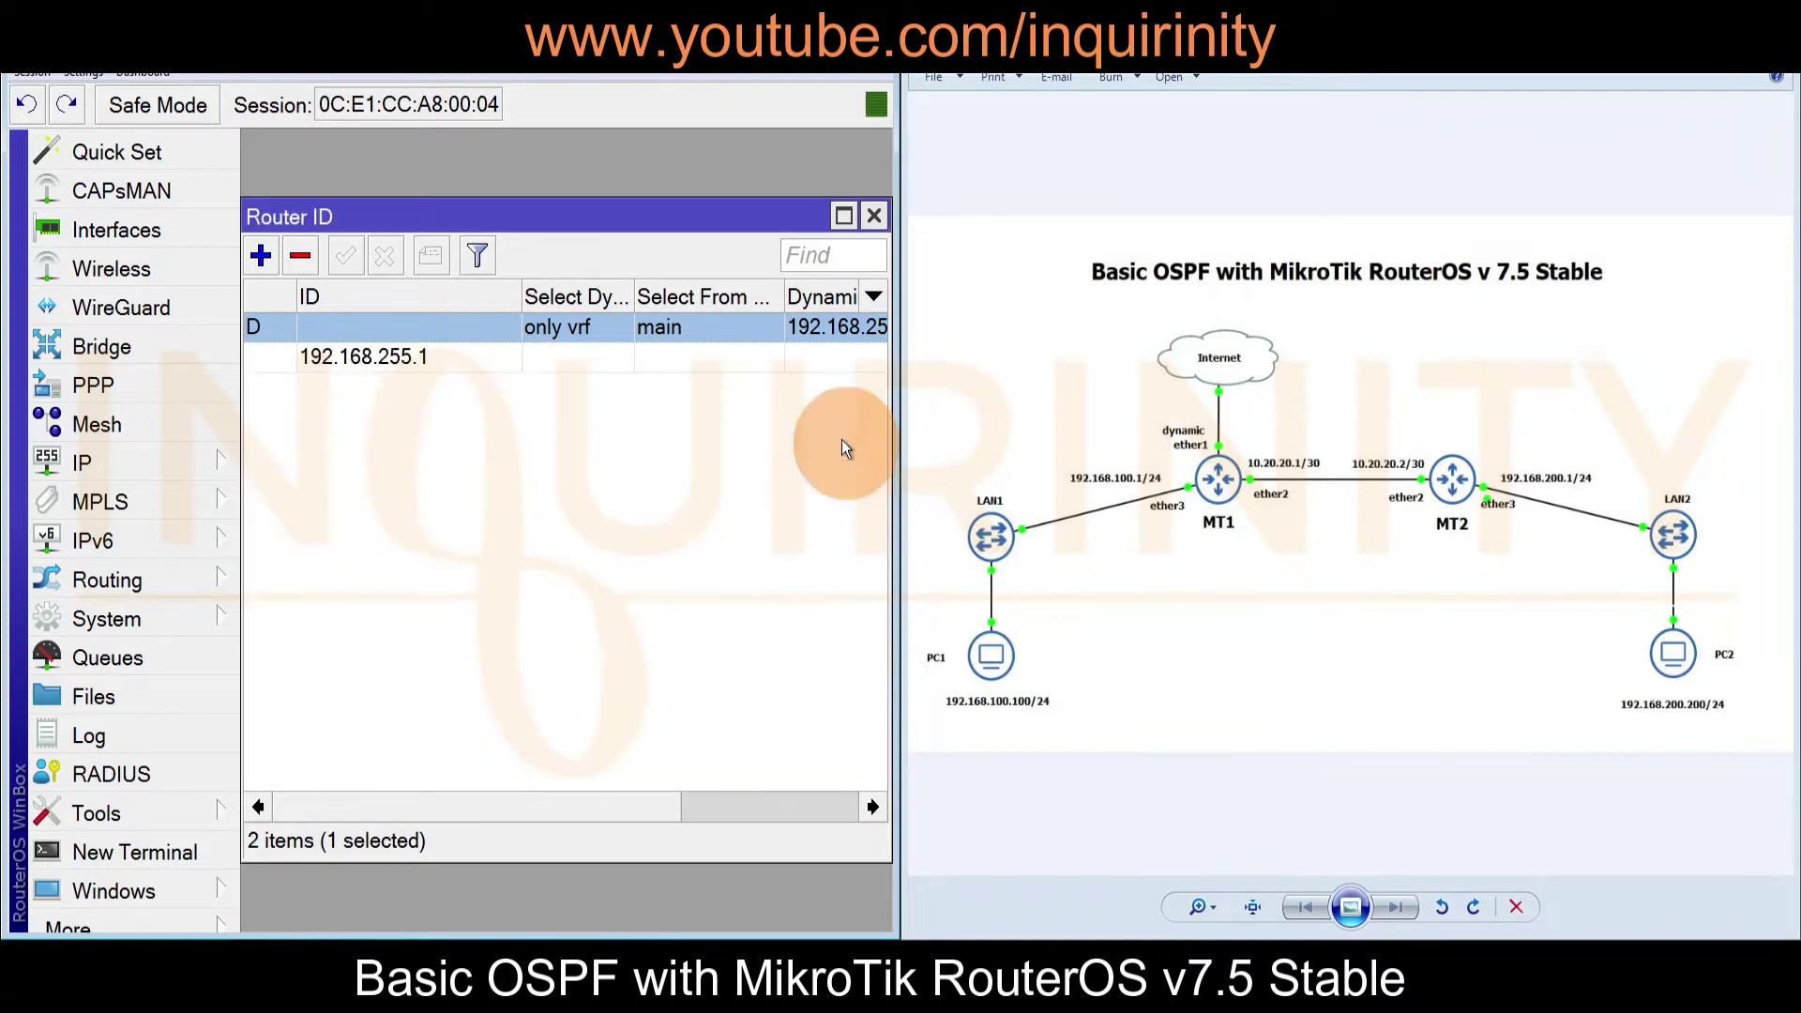
click(308, 370)
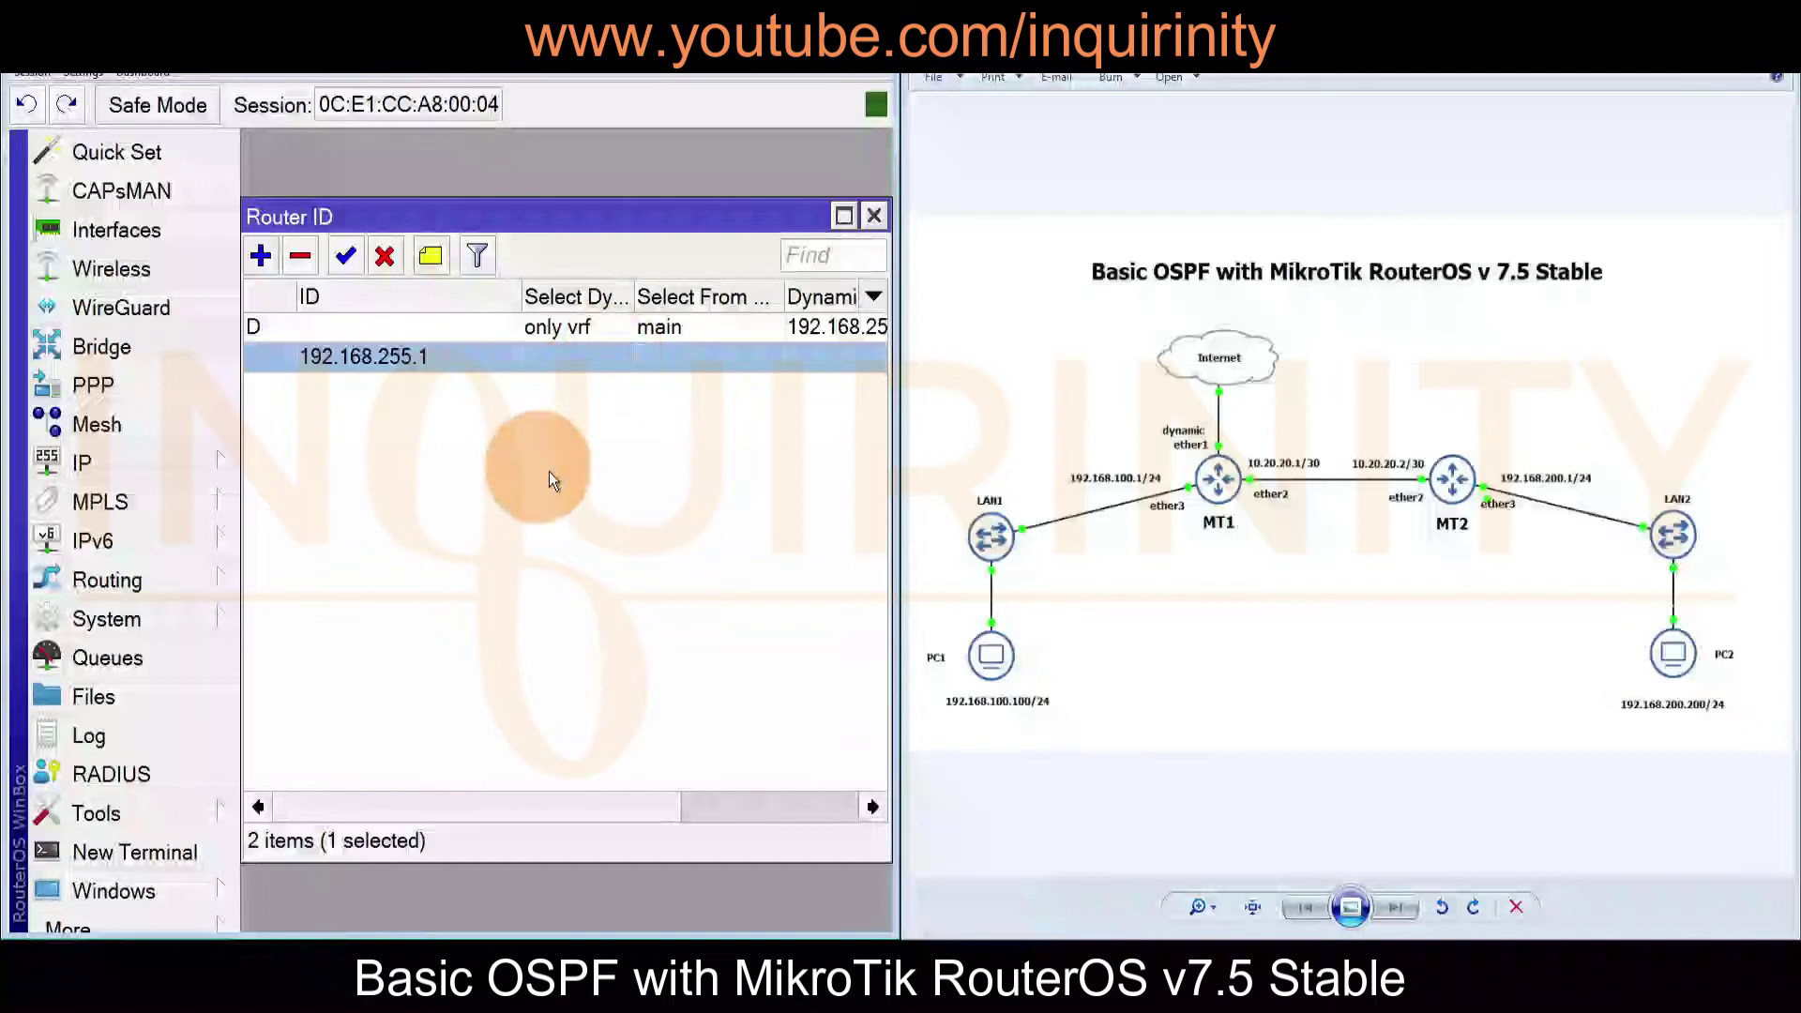
click(876, 216)
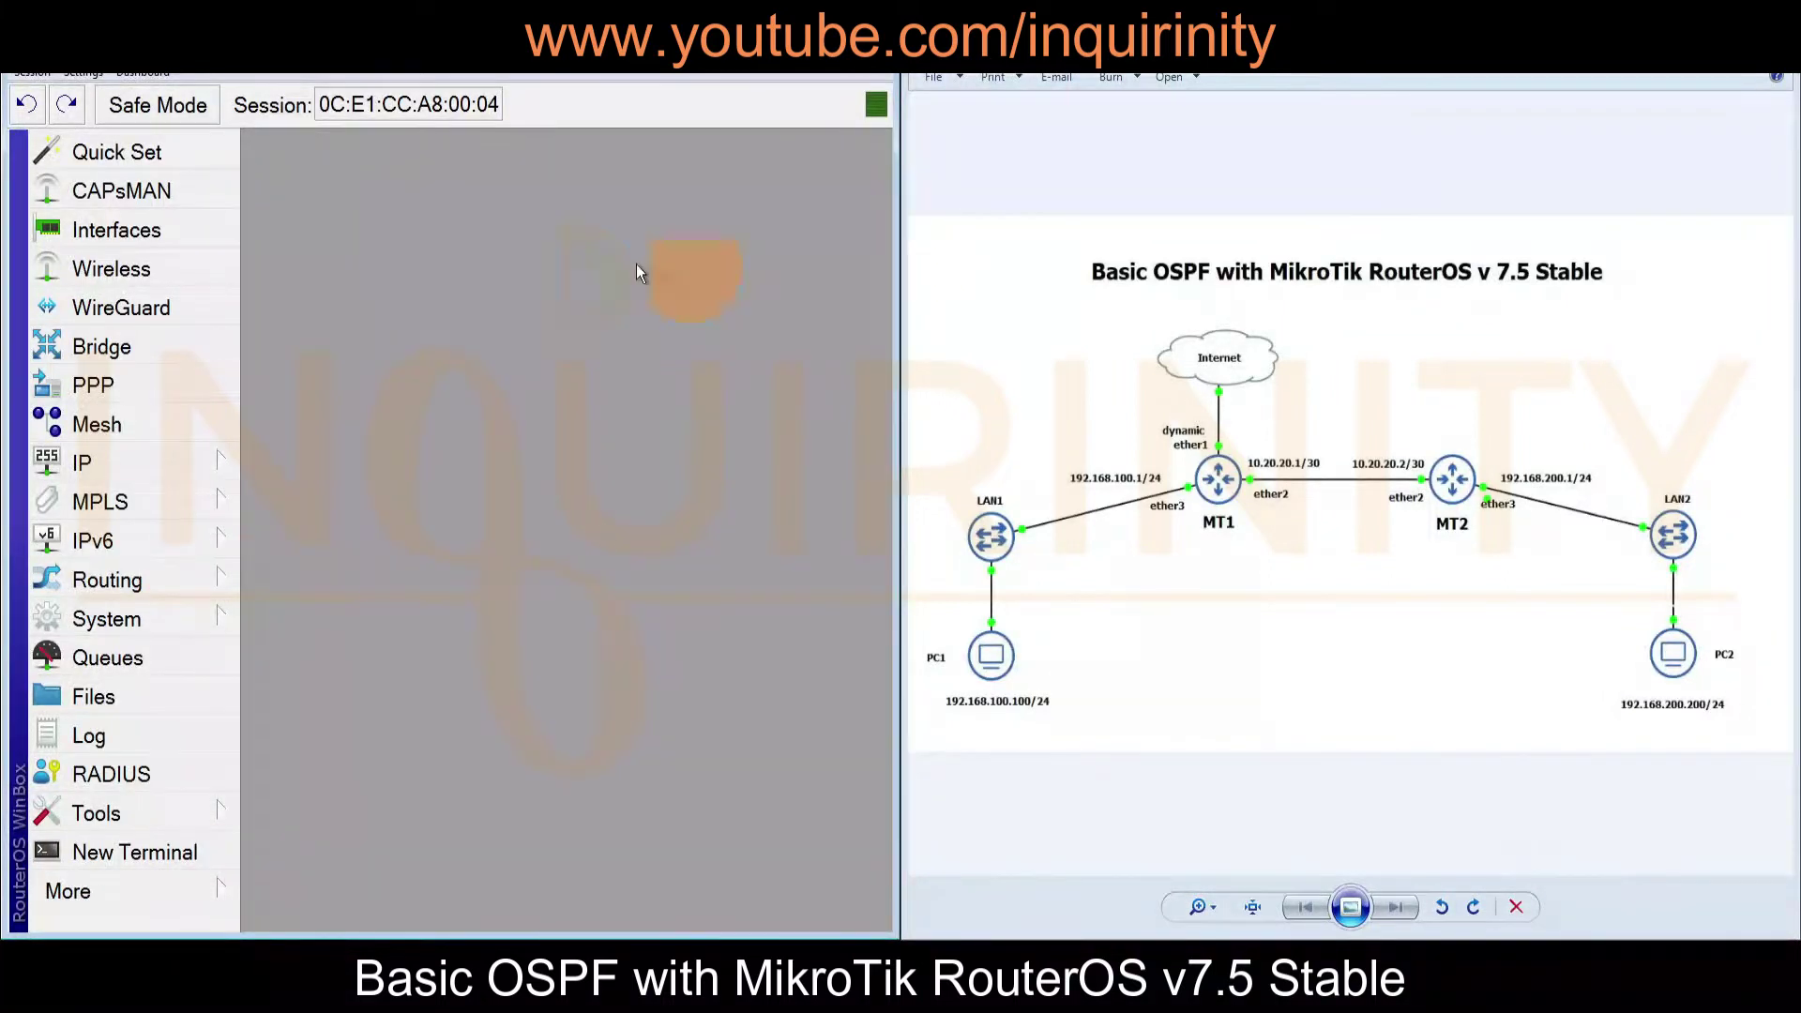
Create an OSPF instance on MT1 with router ID rid1, keeping the default name, version 2 and VRF main
click(93, 578)
click(340, 689)
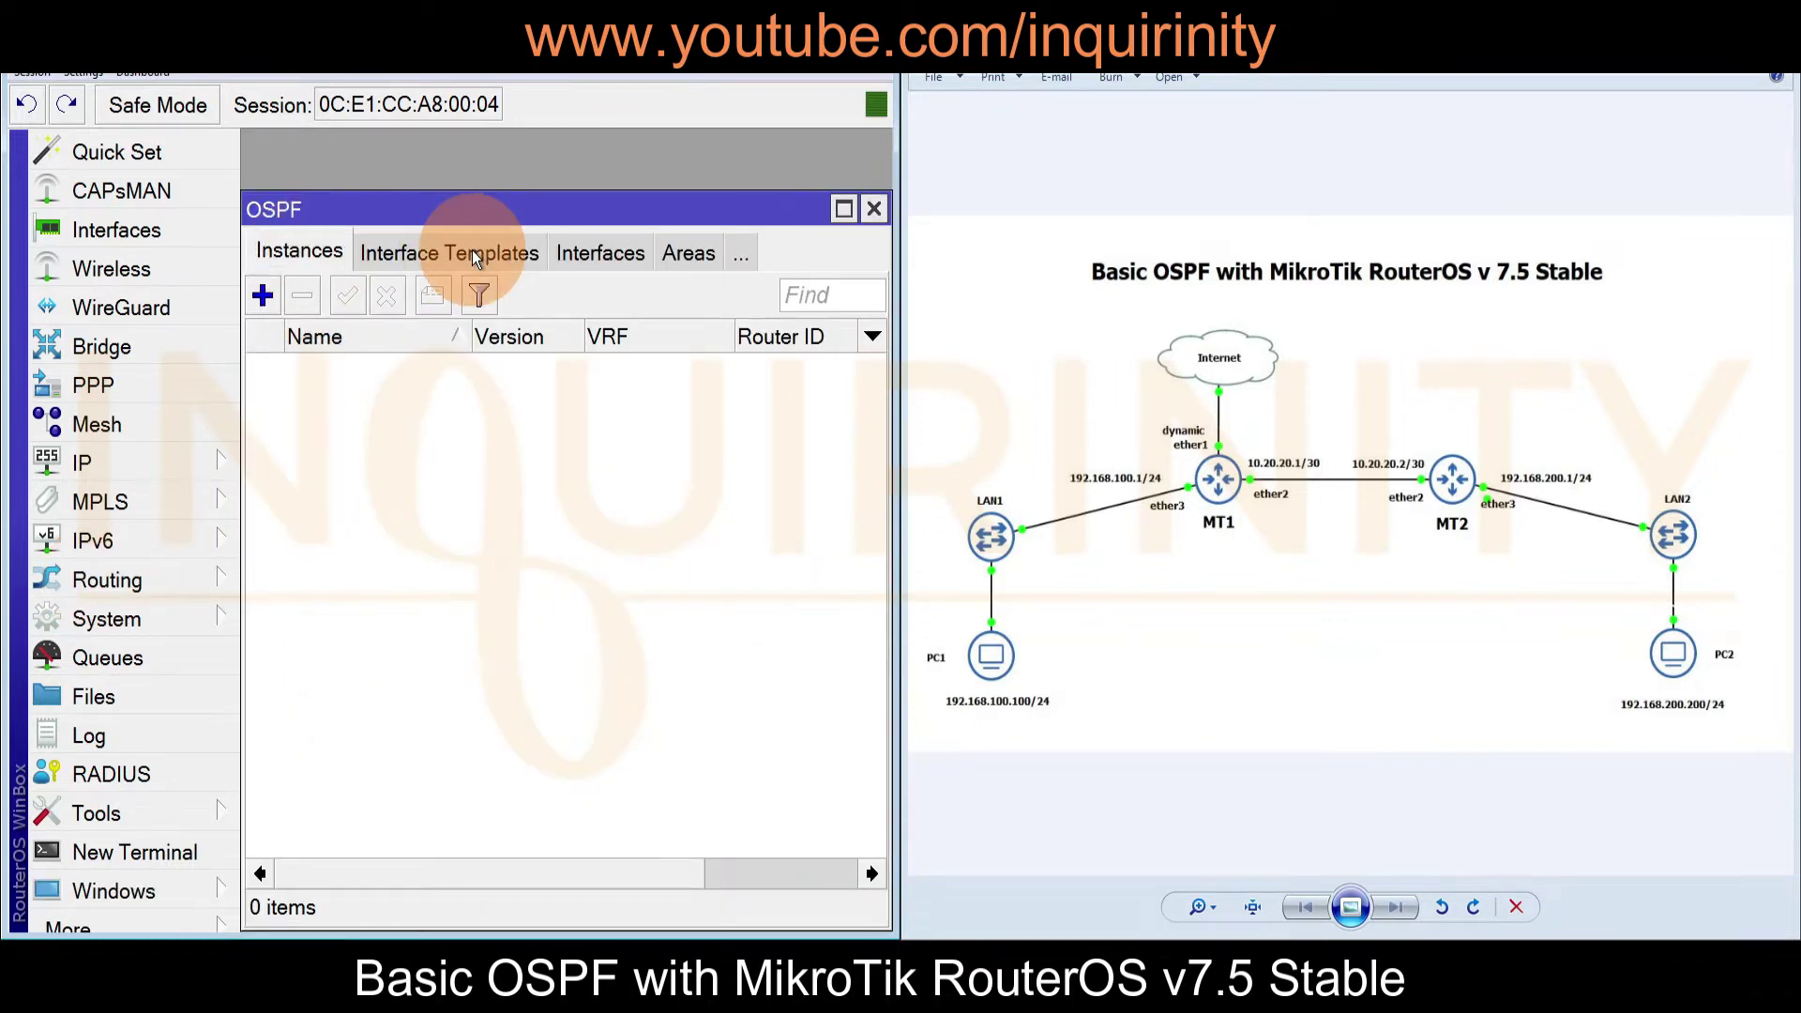
click(738, 256)
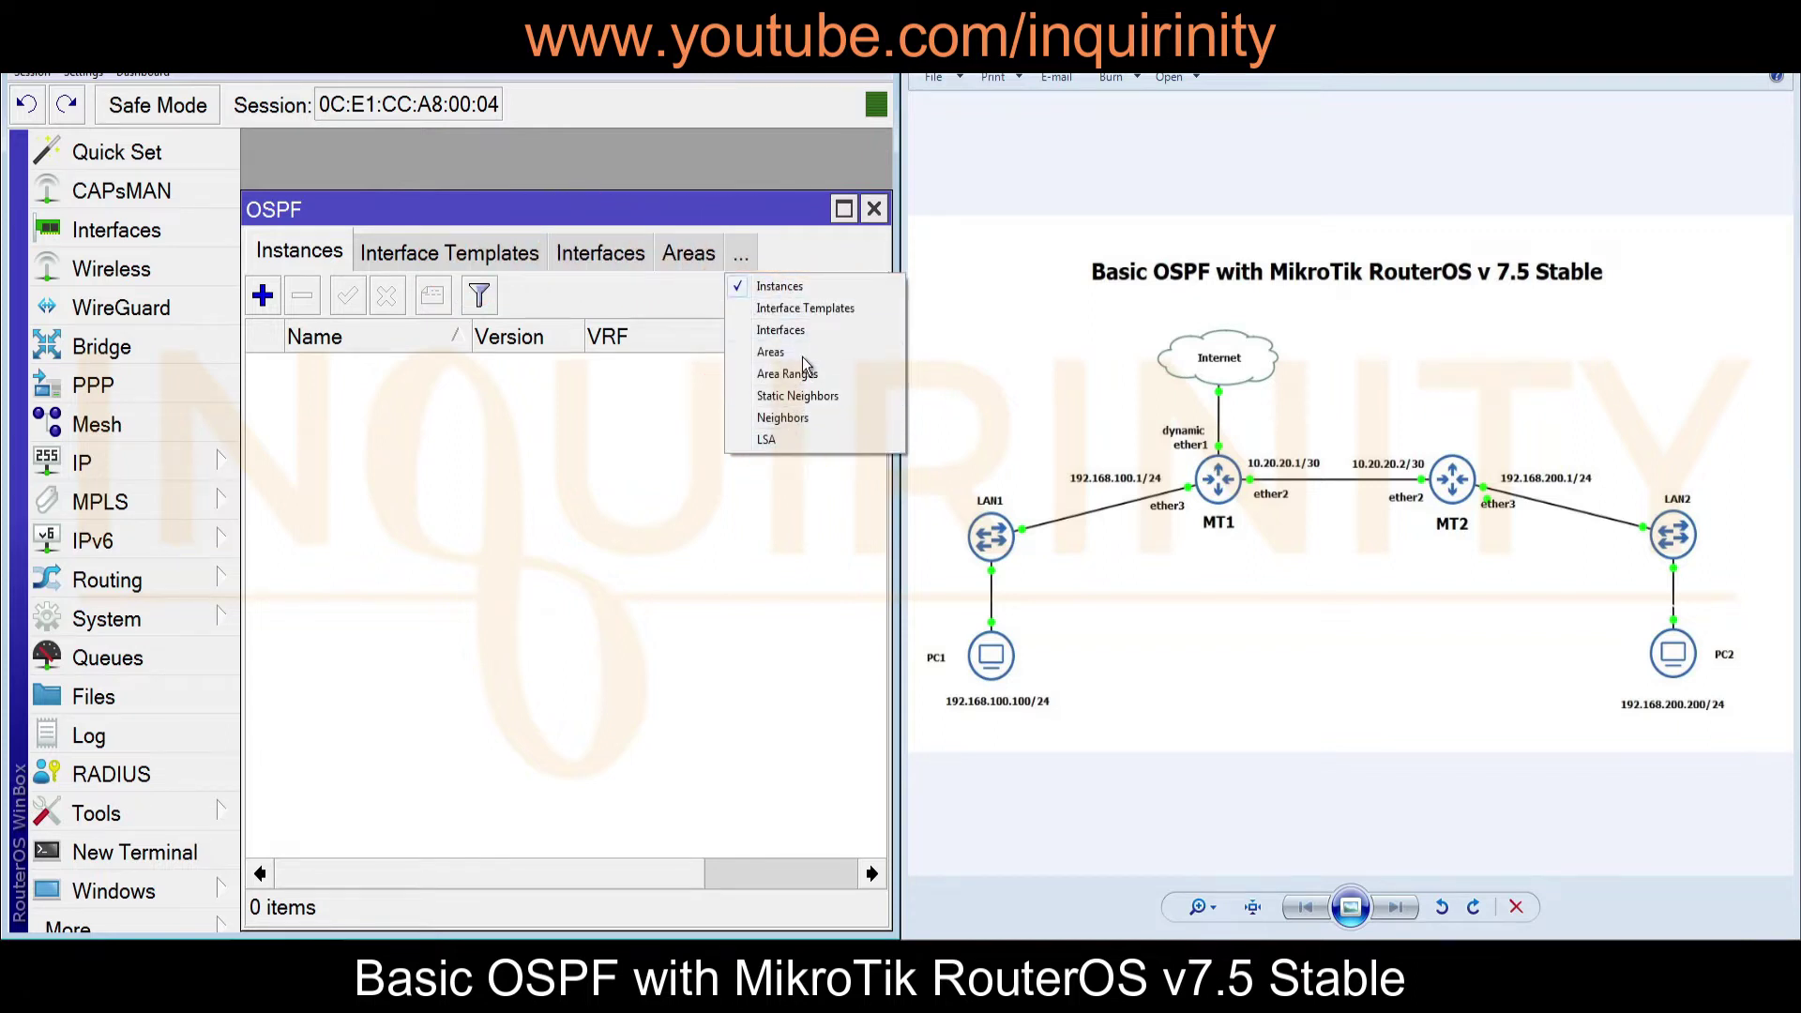
click(274, 224)
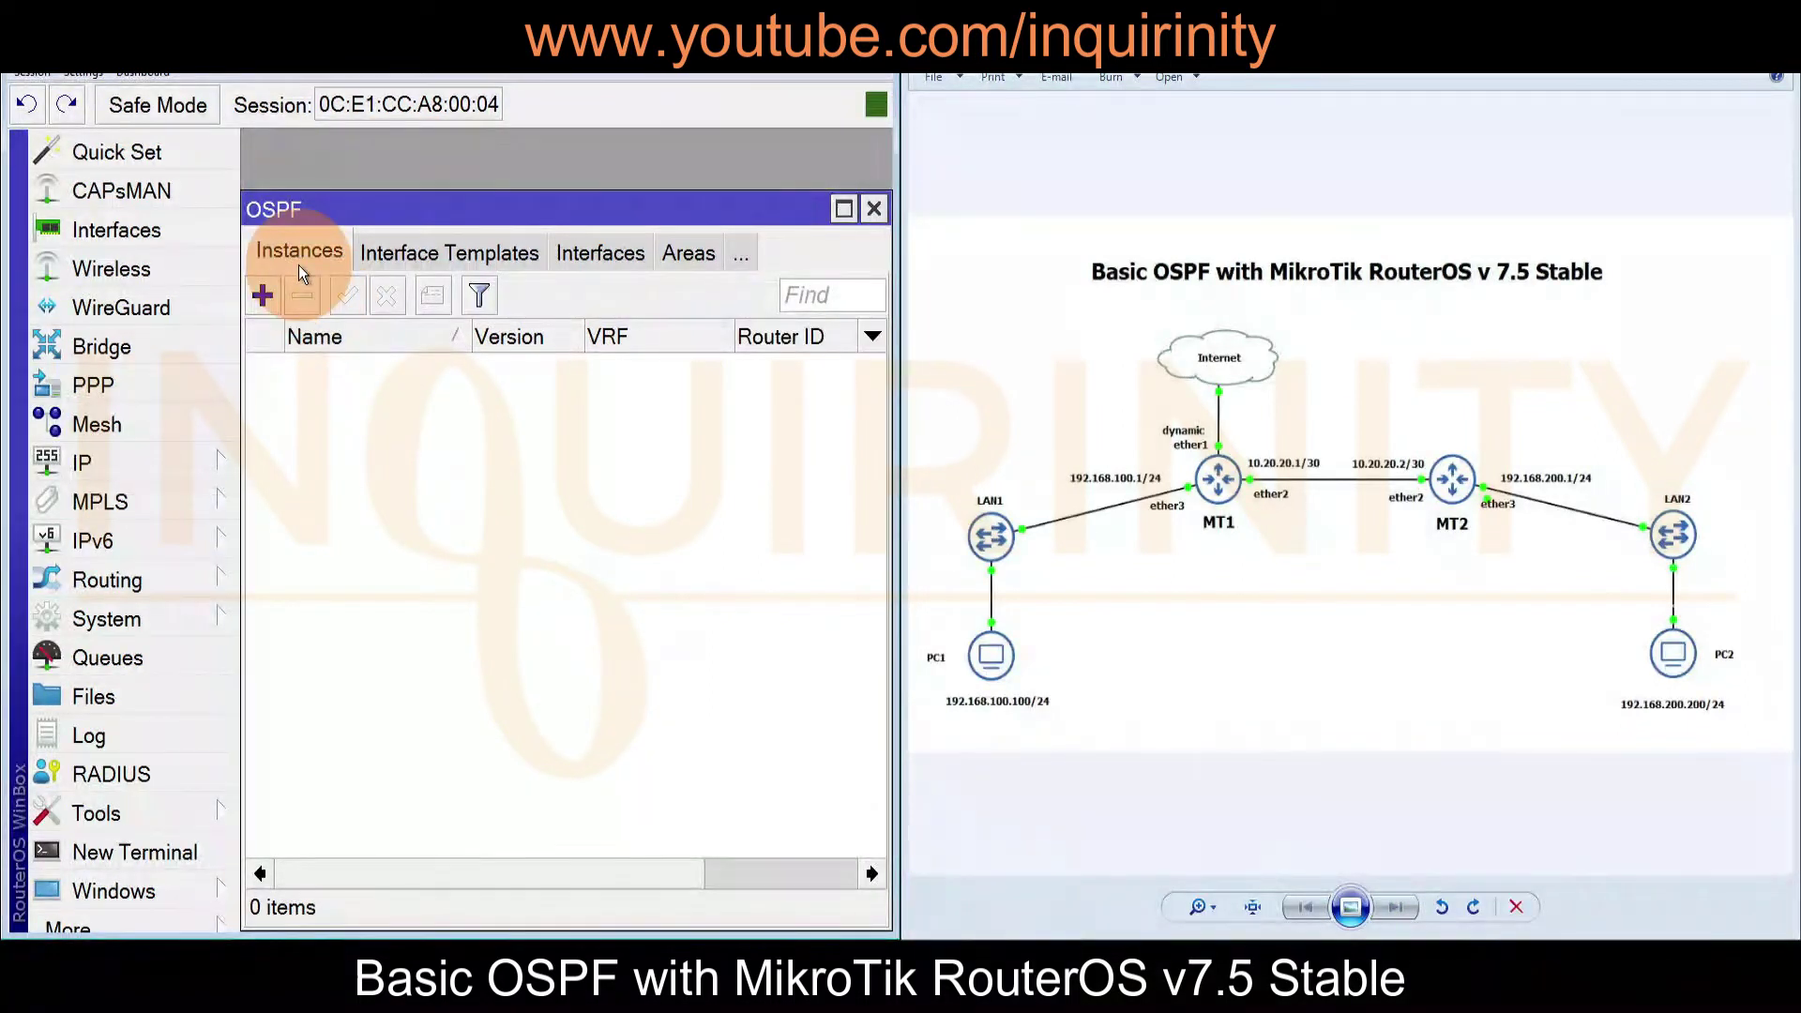
click(263, 296)
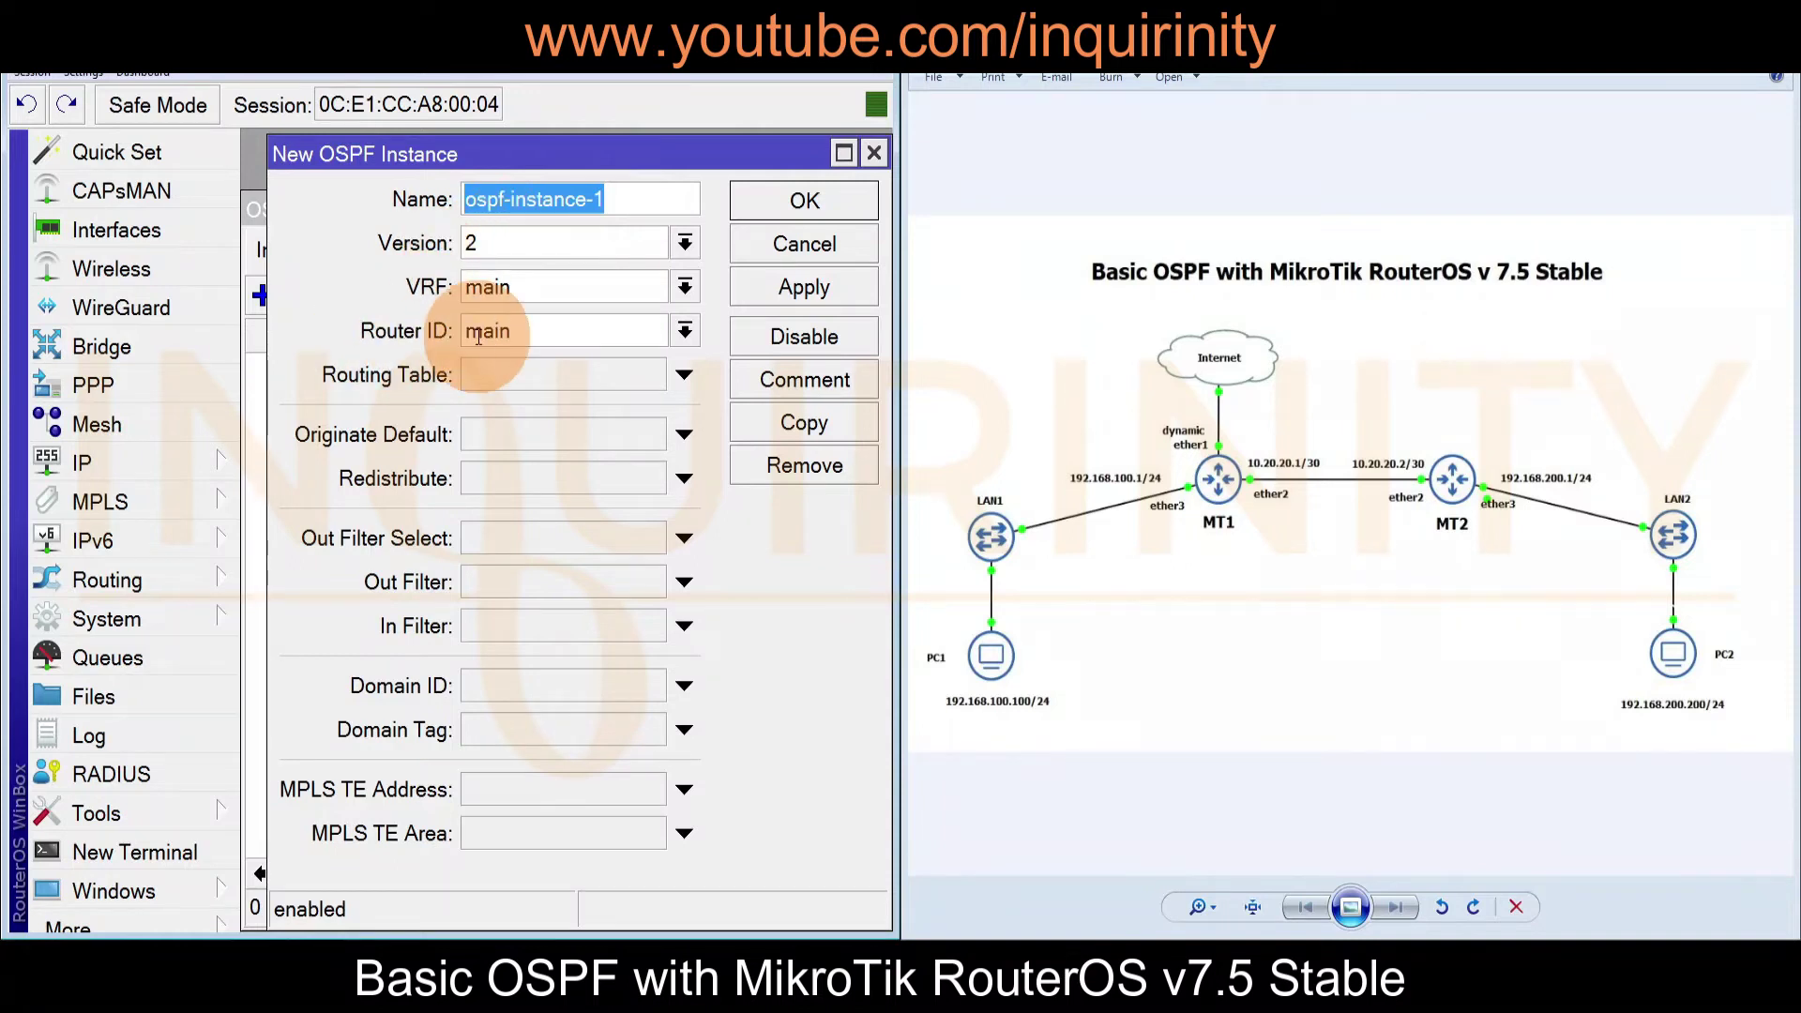
click(685, 330)
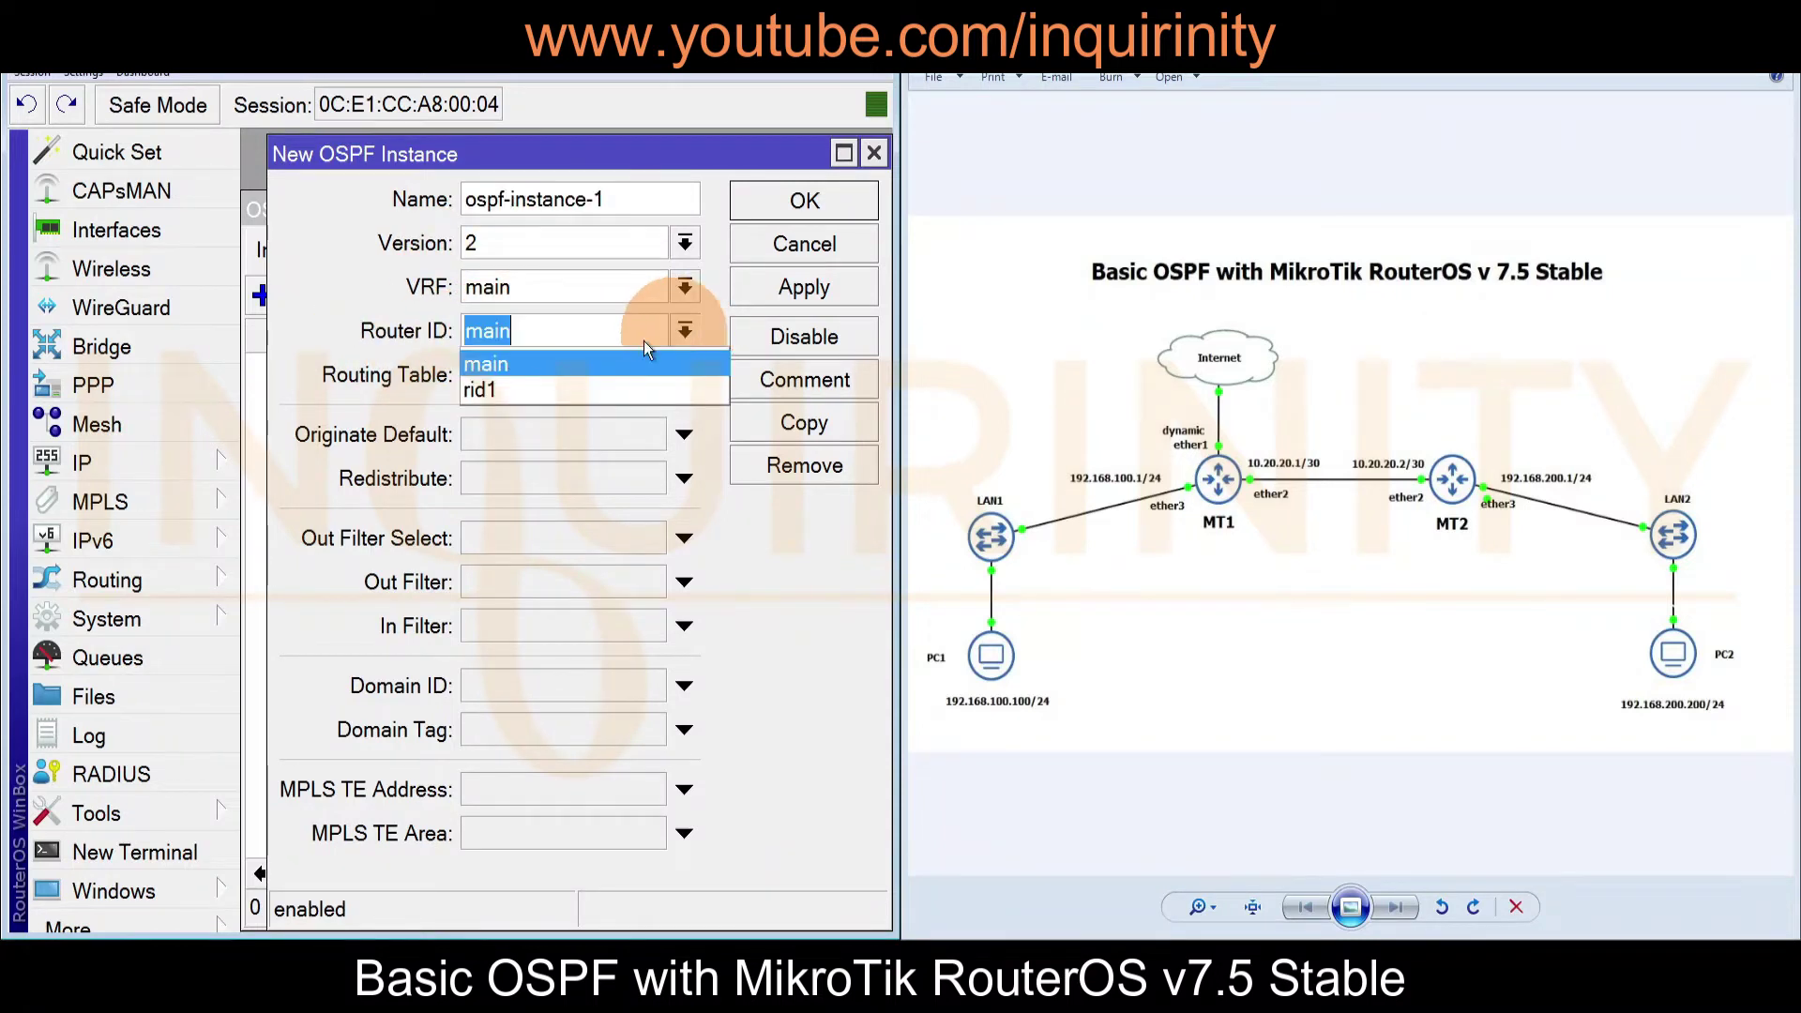
click(487, 394)
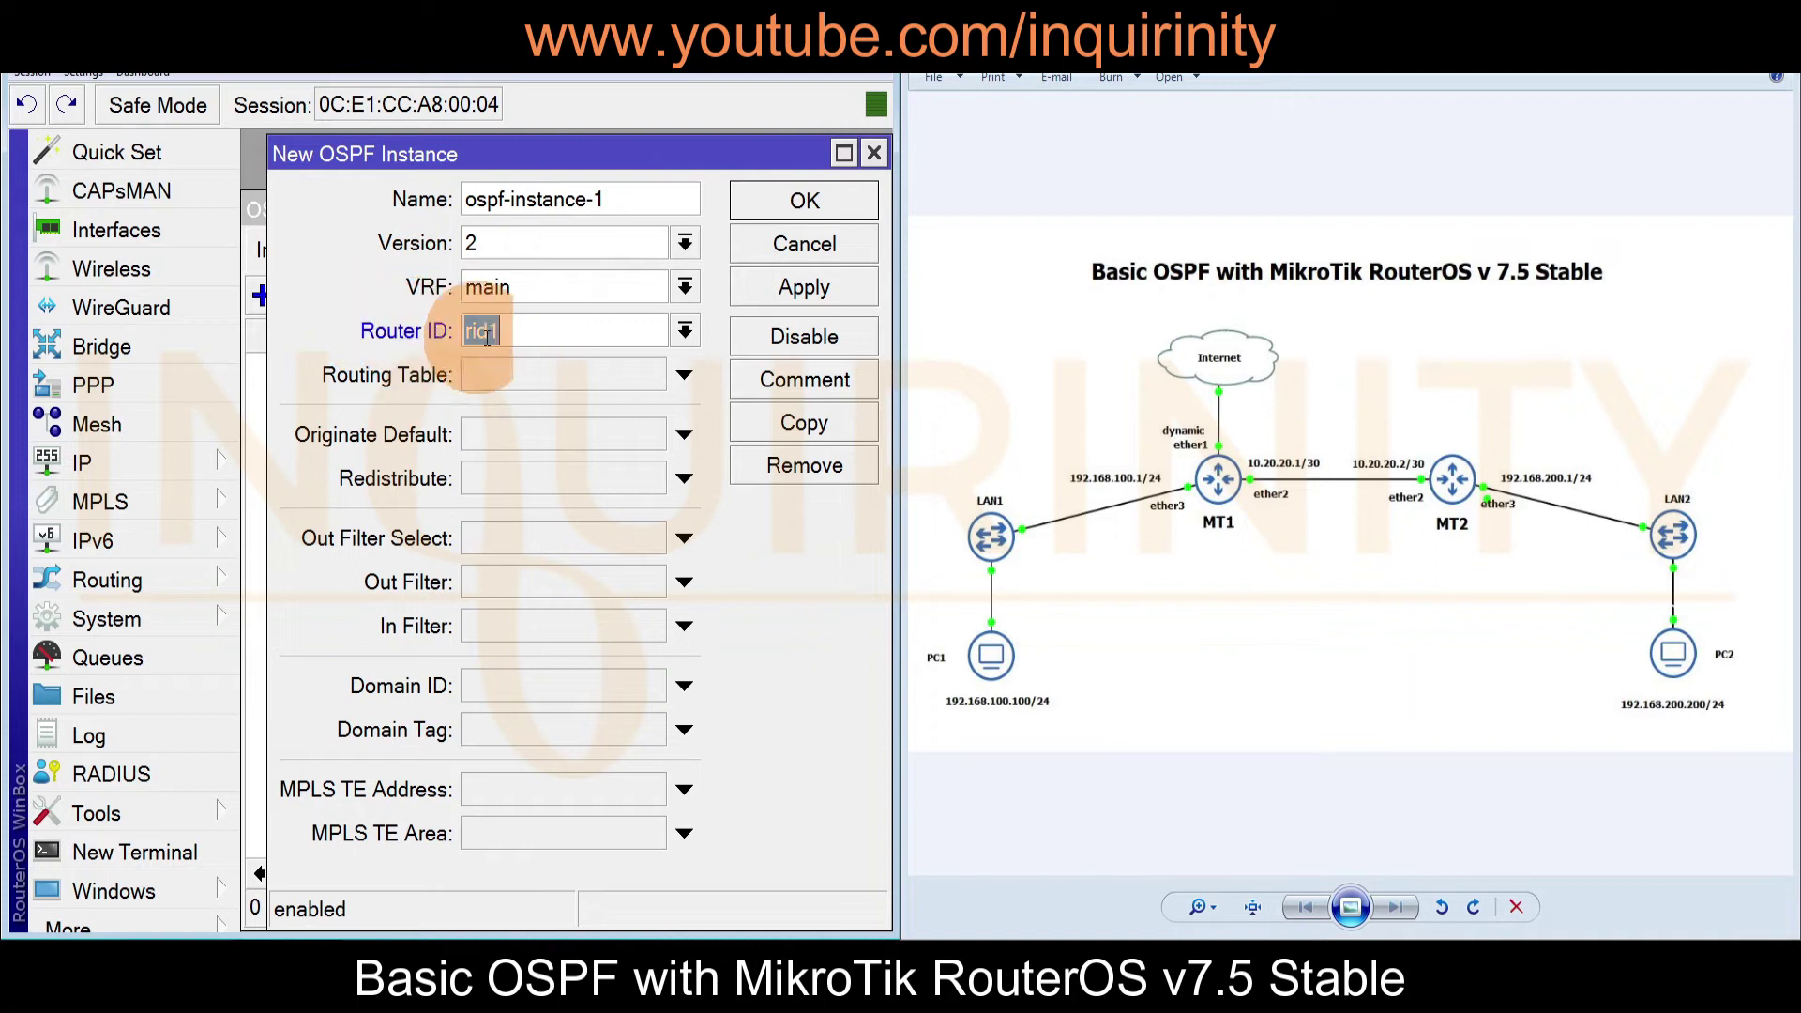
click(781, 289)
click(802, 200)
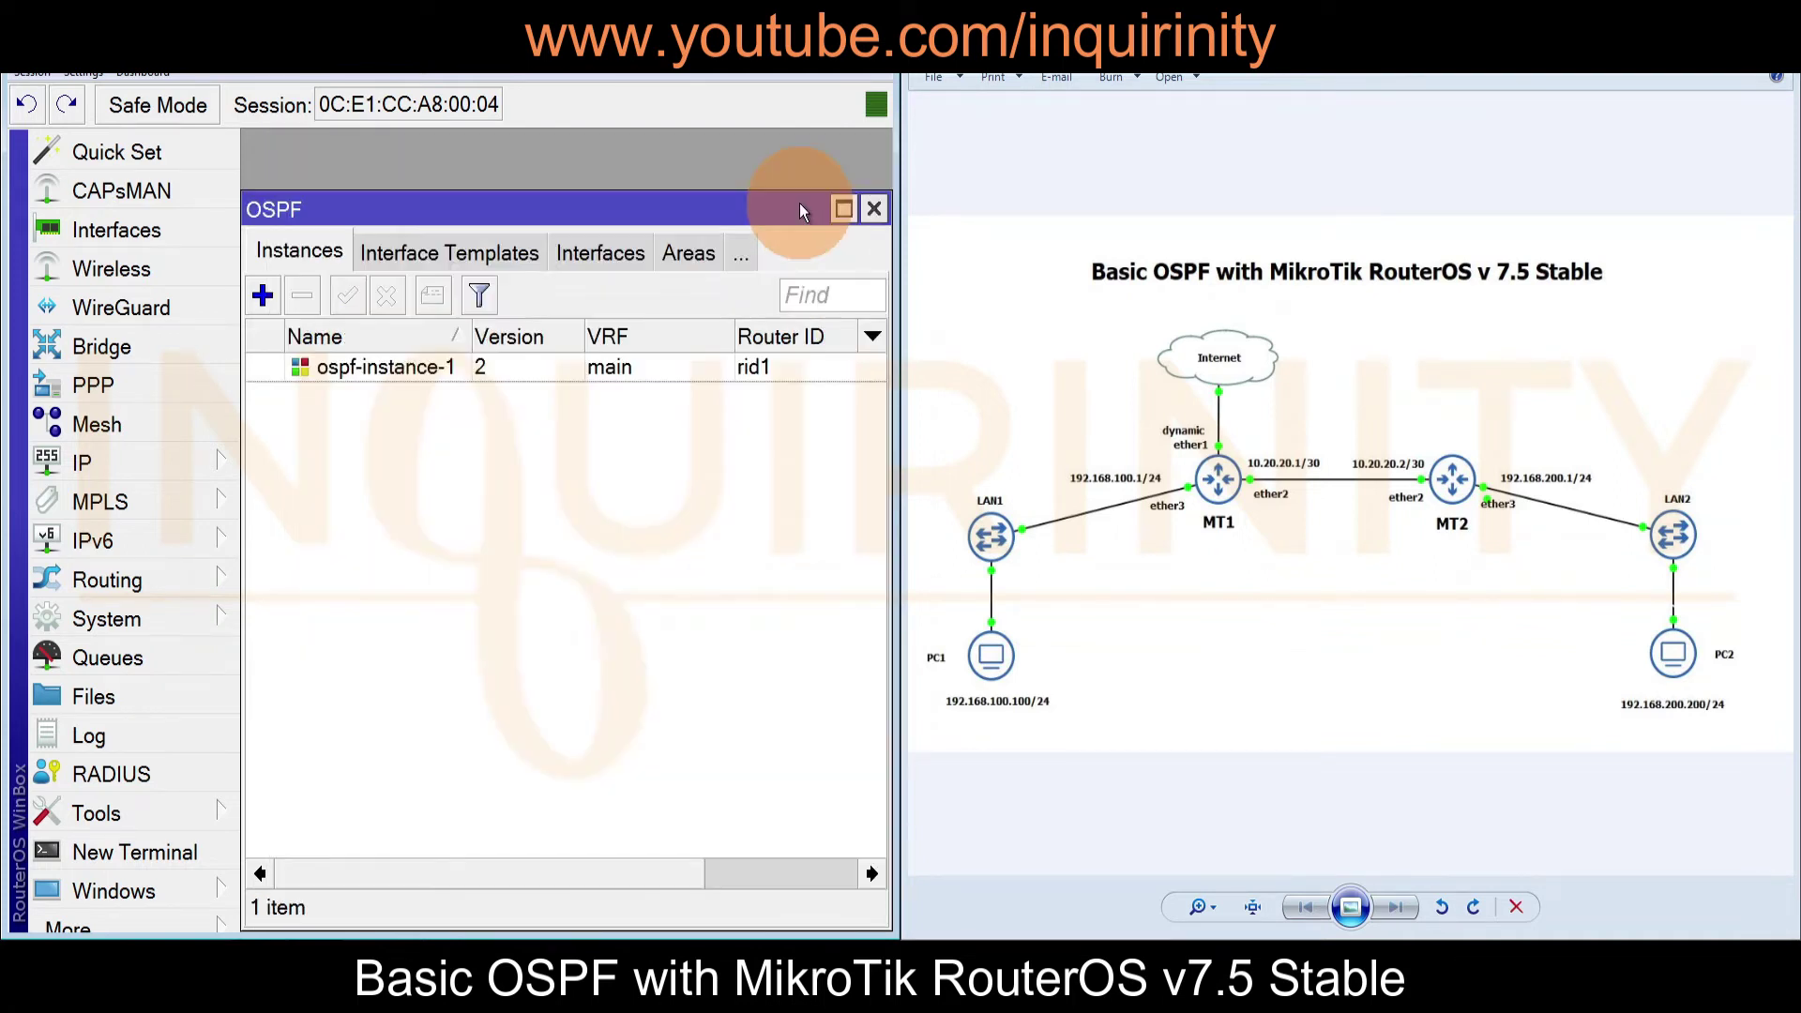
click(416, 253)
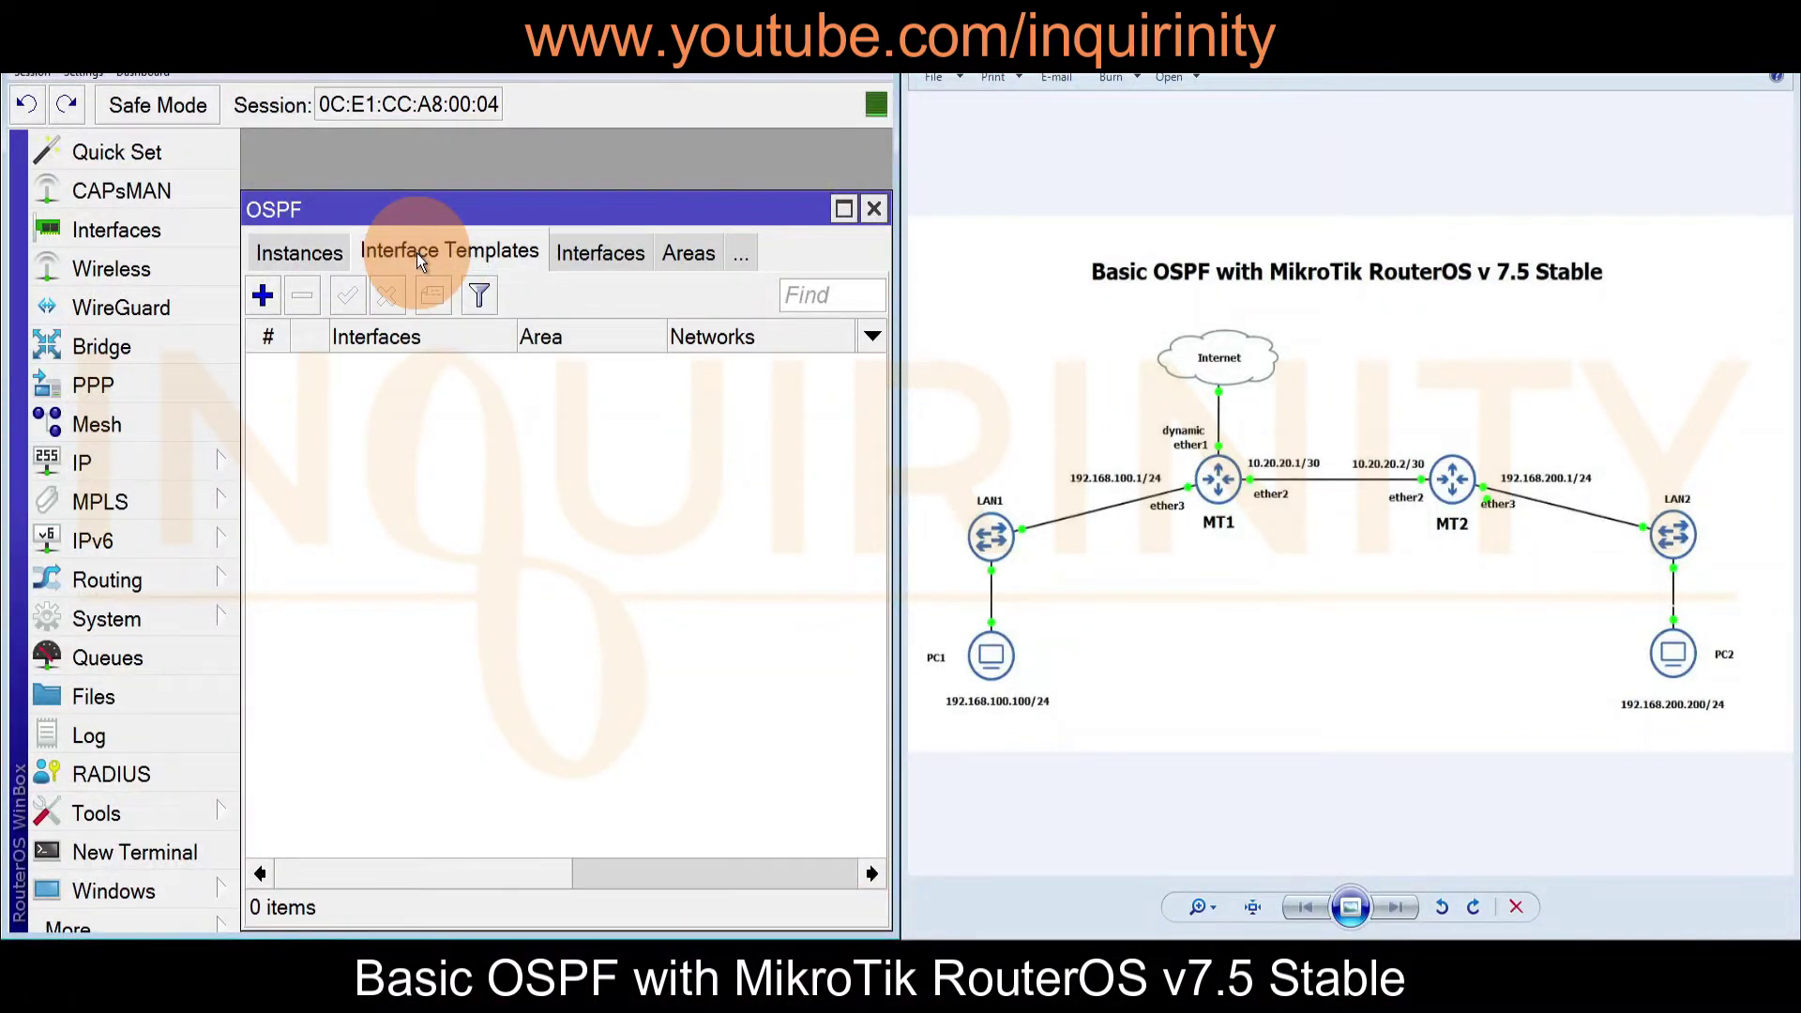
click(265, 297)
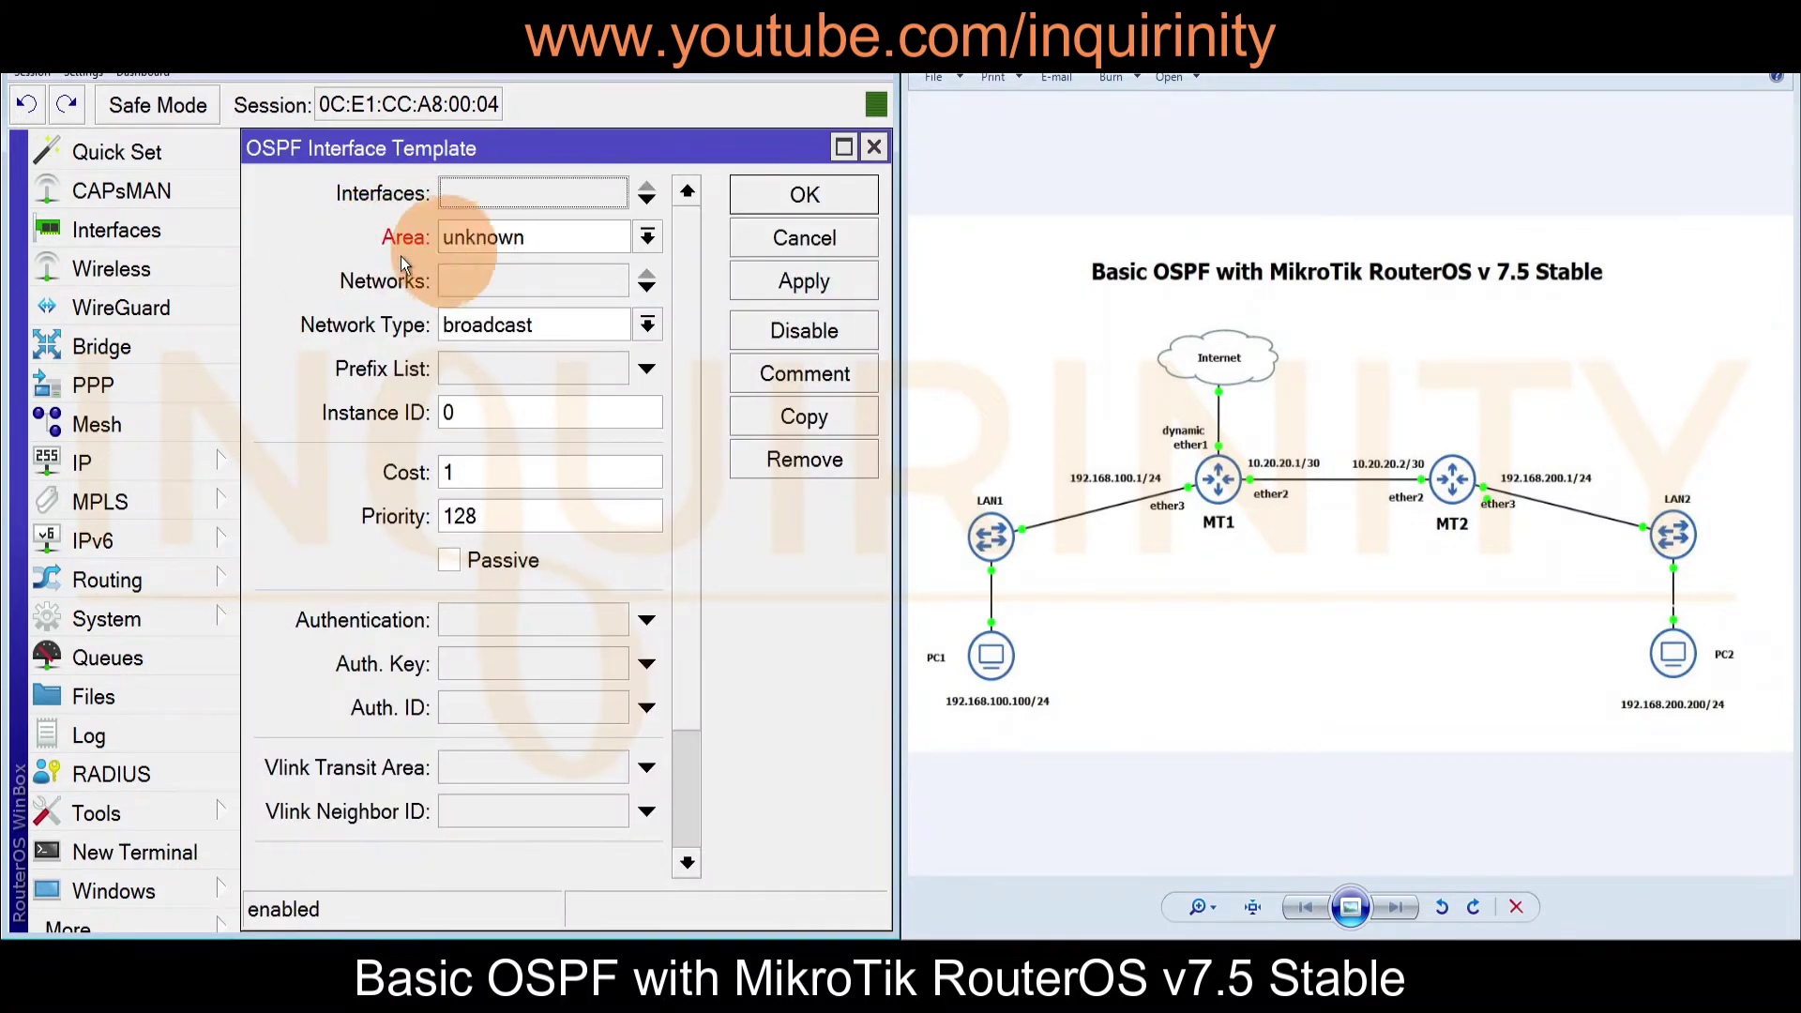
click(638, 238)
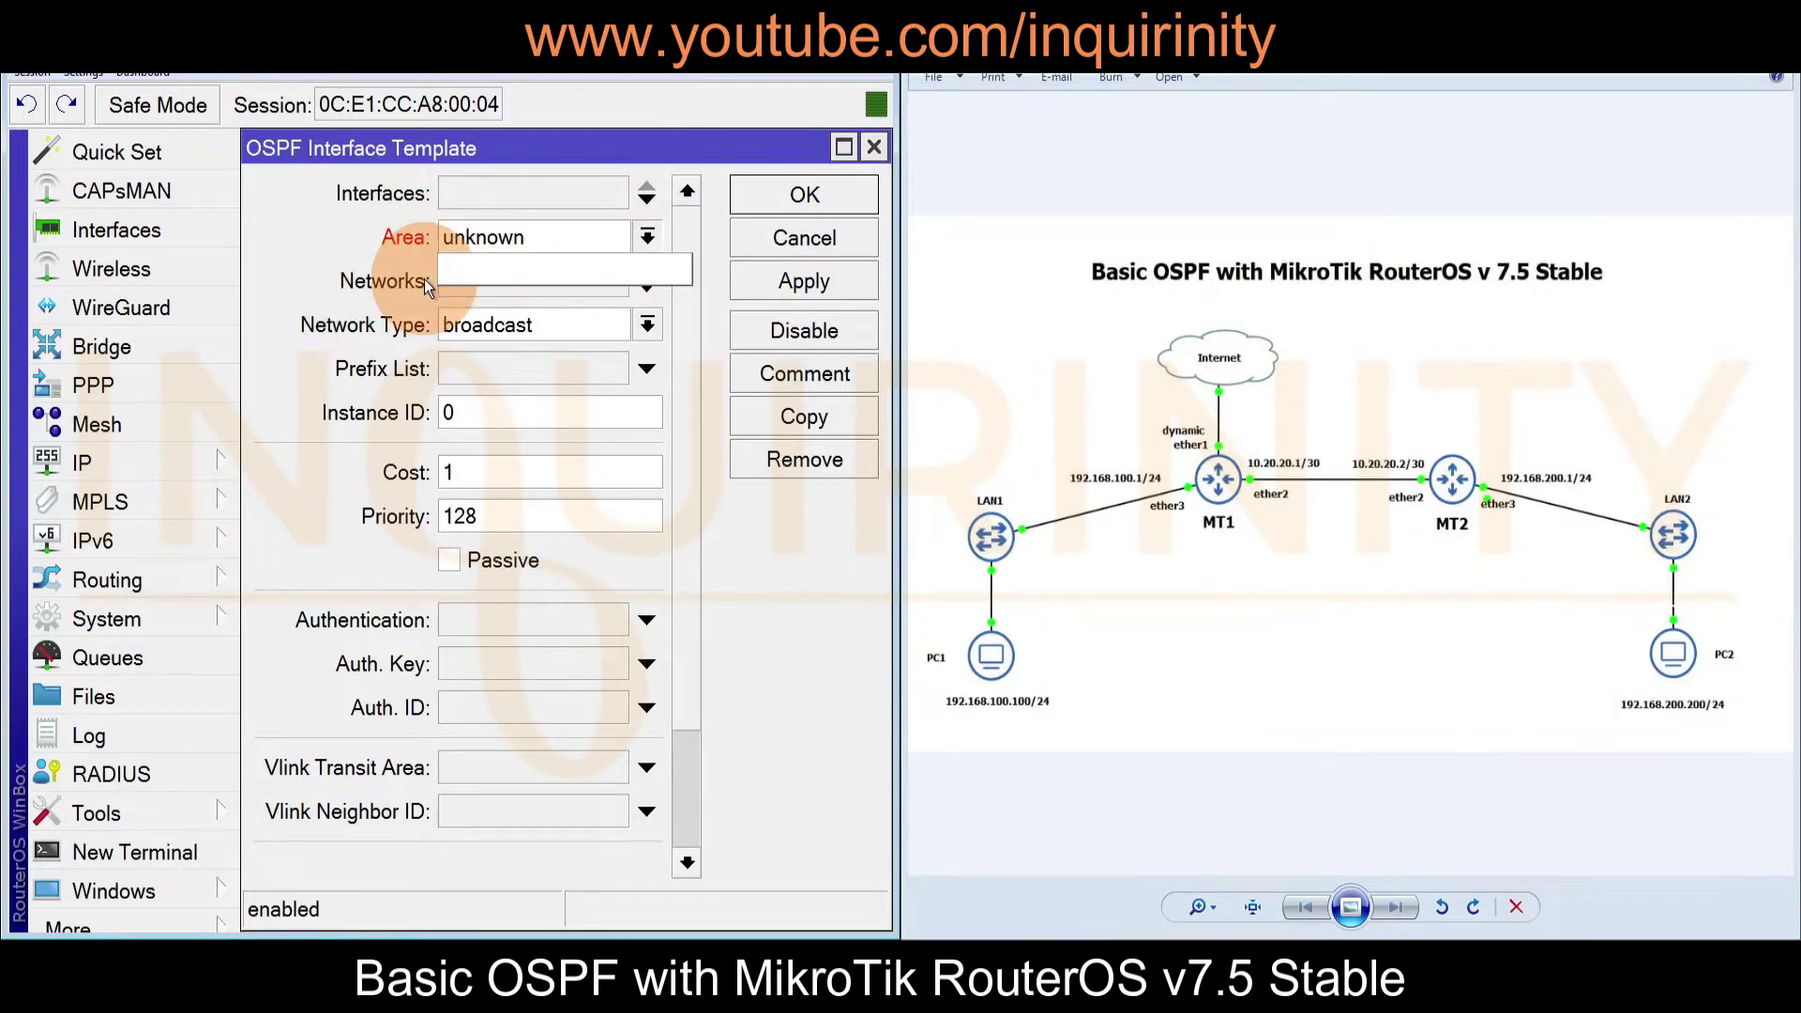
click(356, 248)
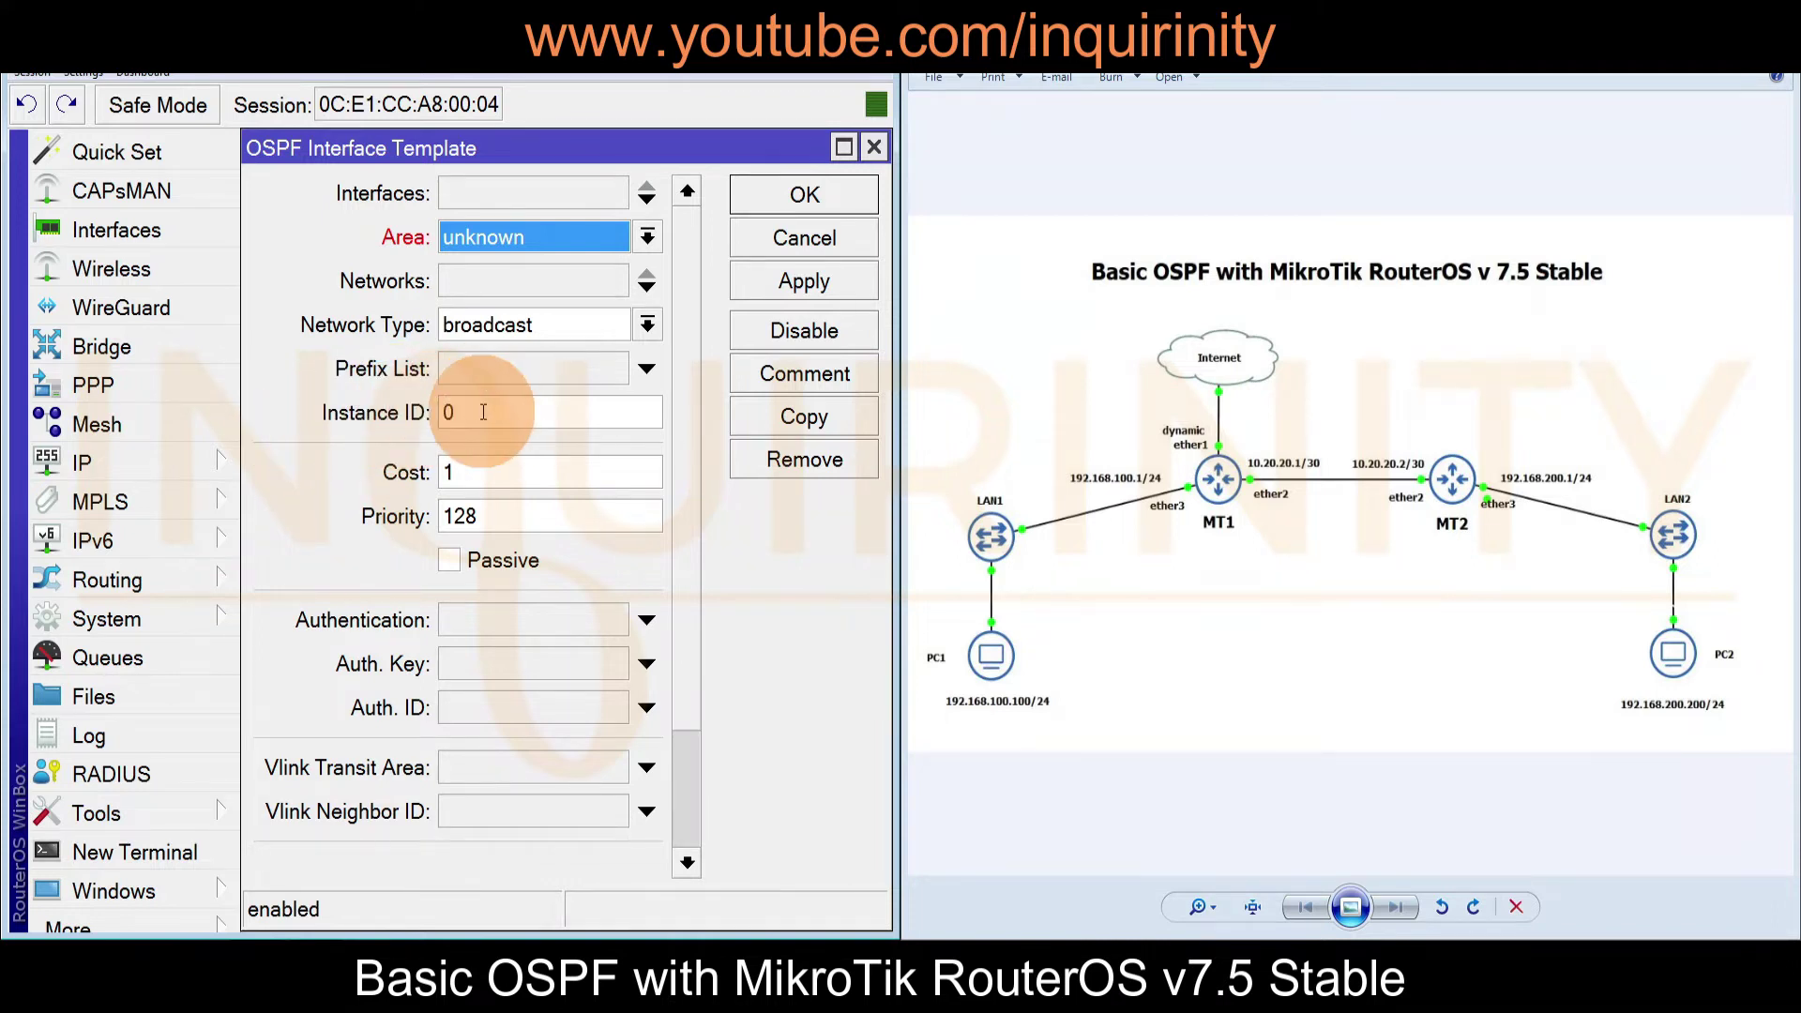
click(788, 242)
Review ospf-instance-1's settings and list MT1's OSPF instances in a terminal with /routing ospf instance print
click(281, 253)
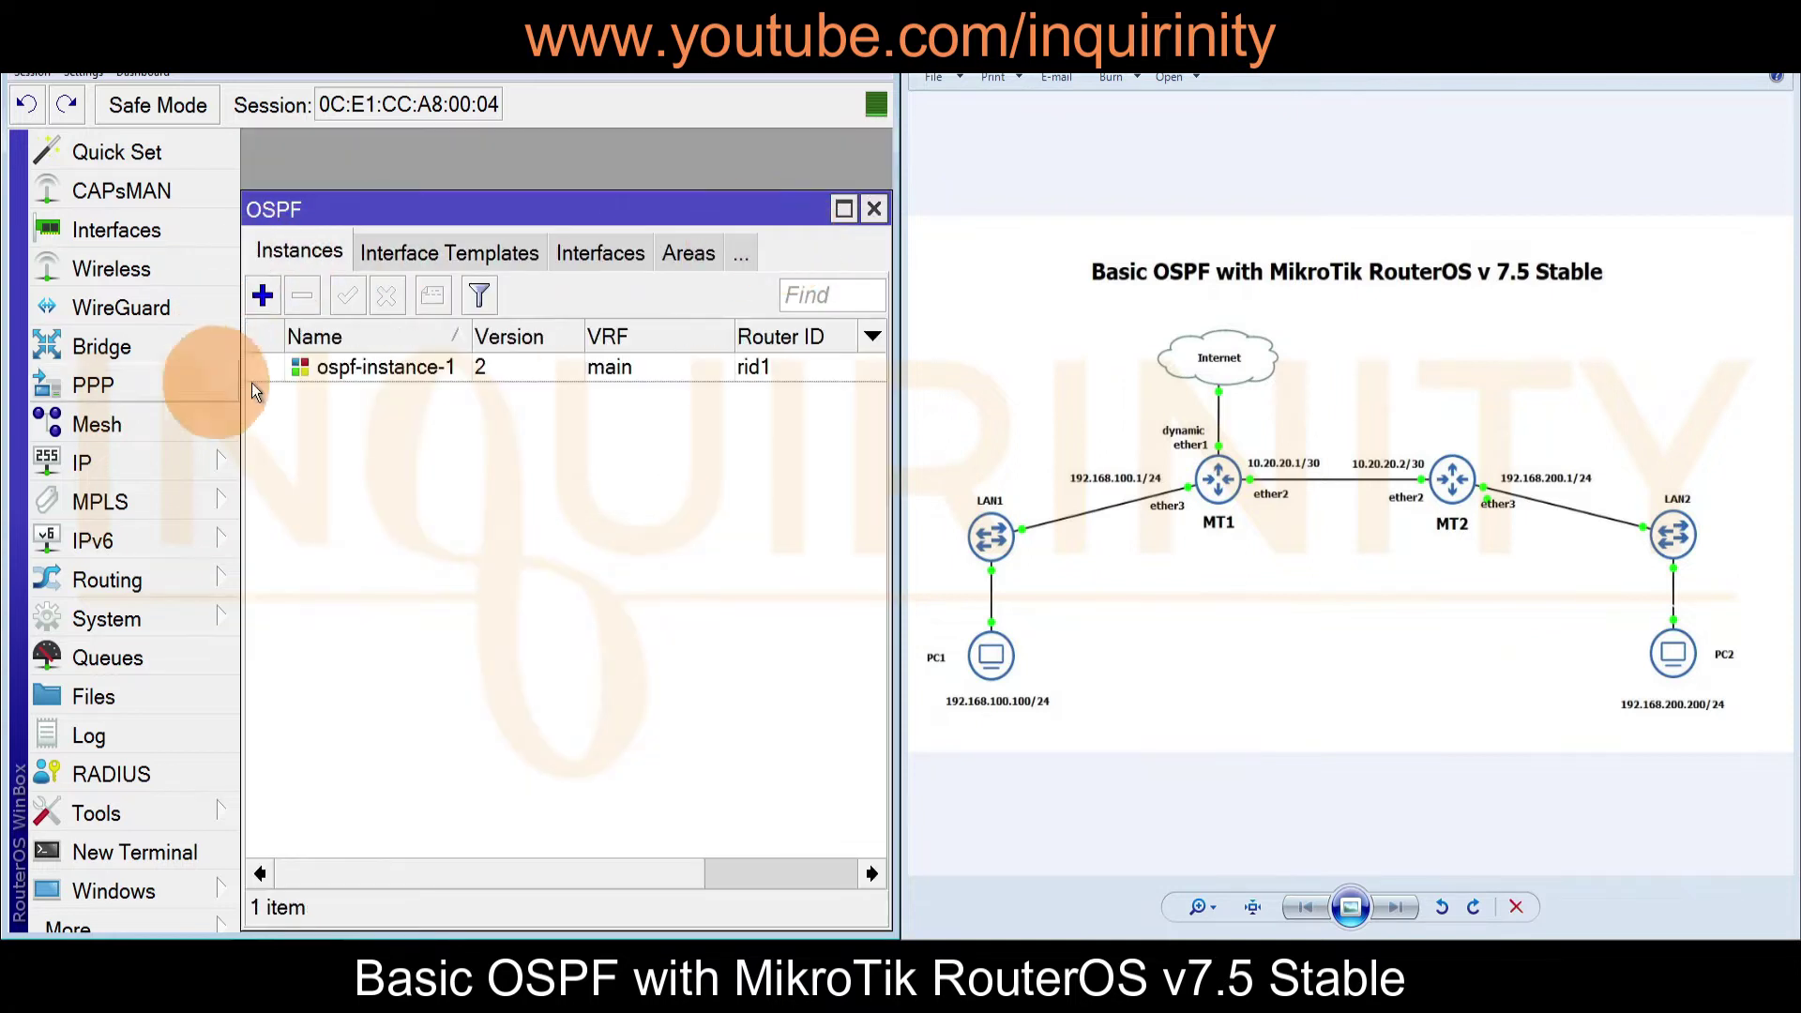
double_click(353, 374)
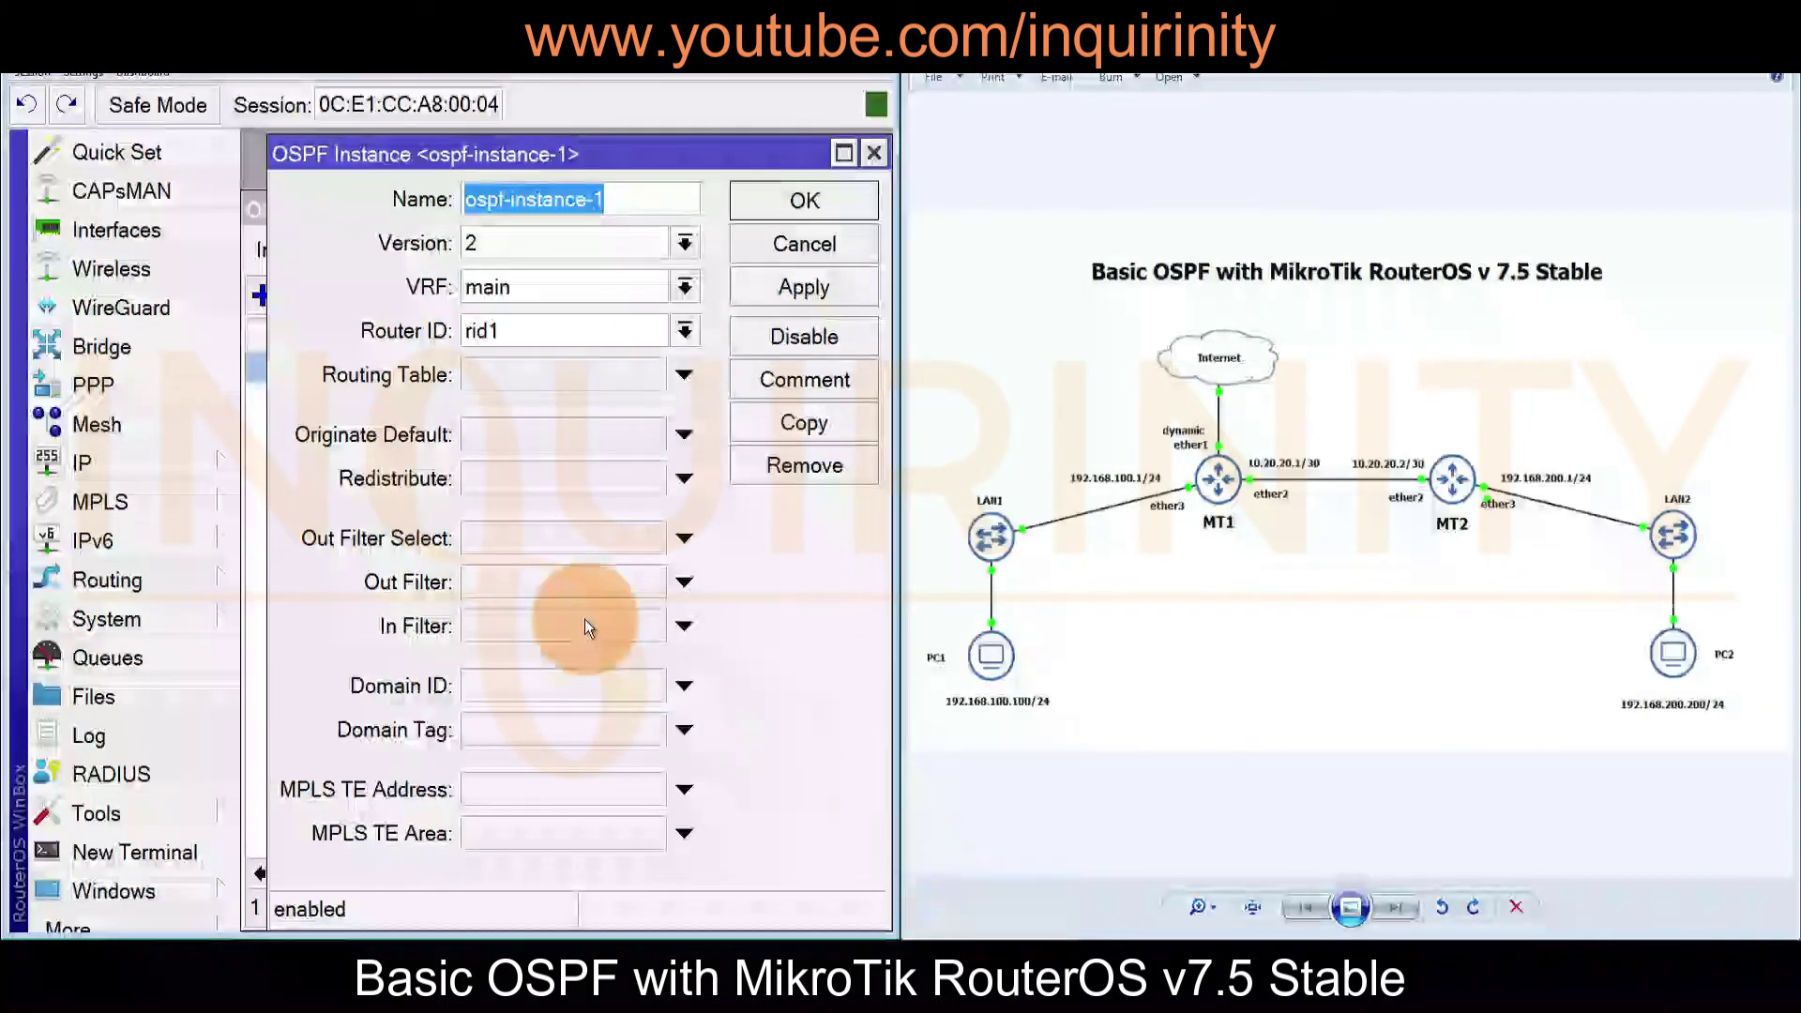
click(101, 859)
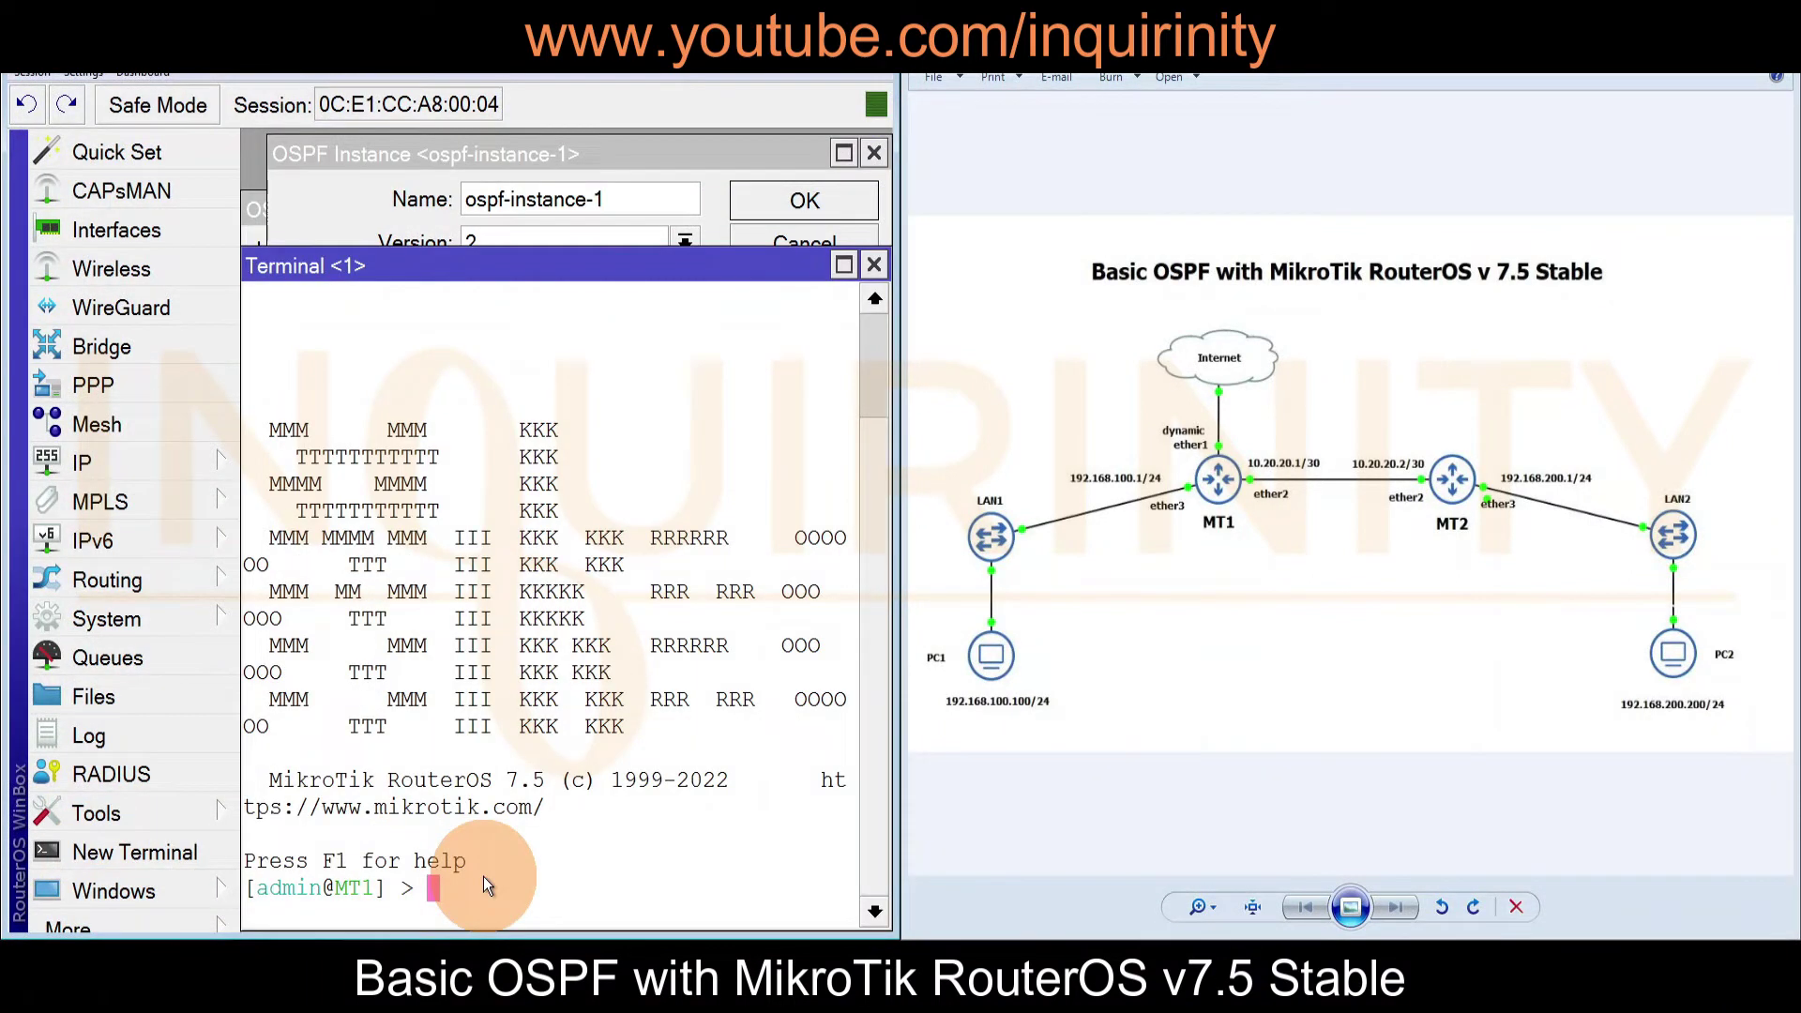
text(/routing op)
text(sf)
key(BackSpace)
key(BackSpace)
key(BackSpace)
text(spf instance)
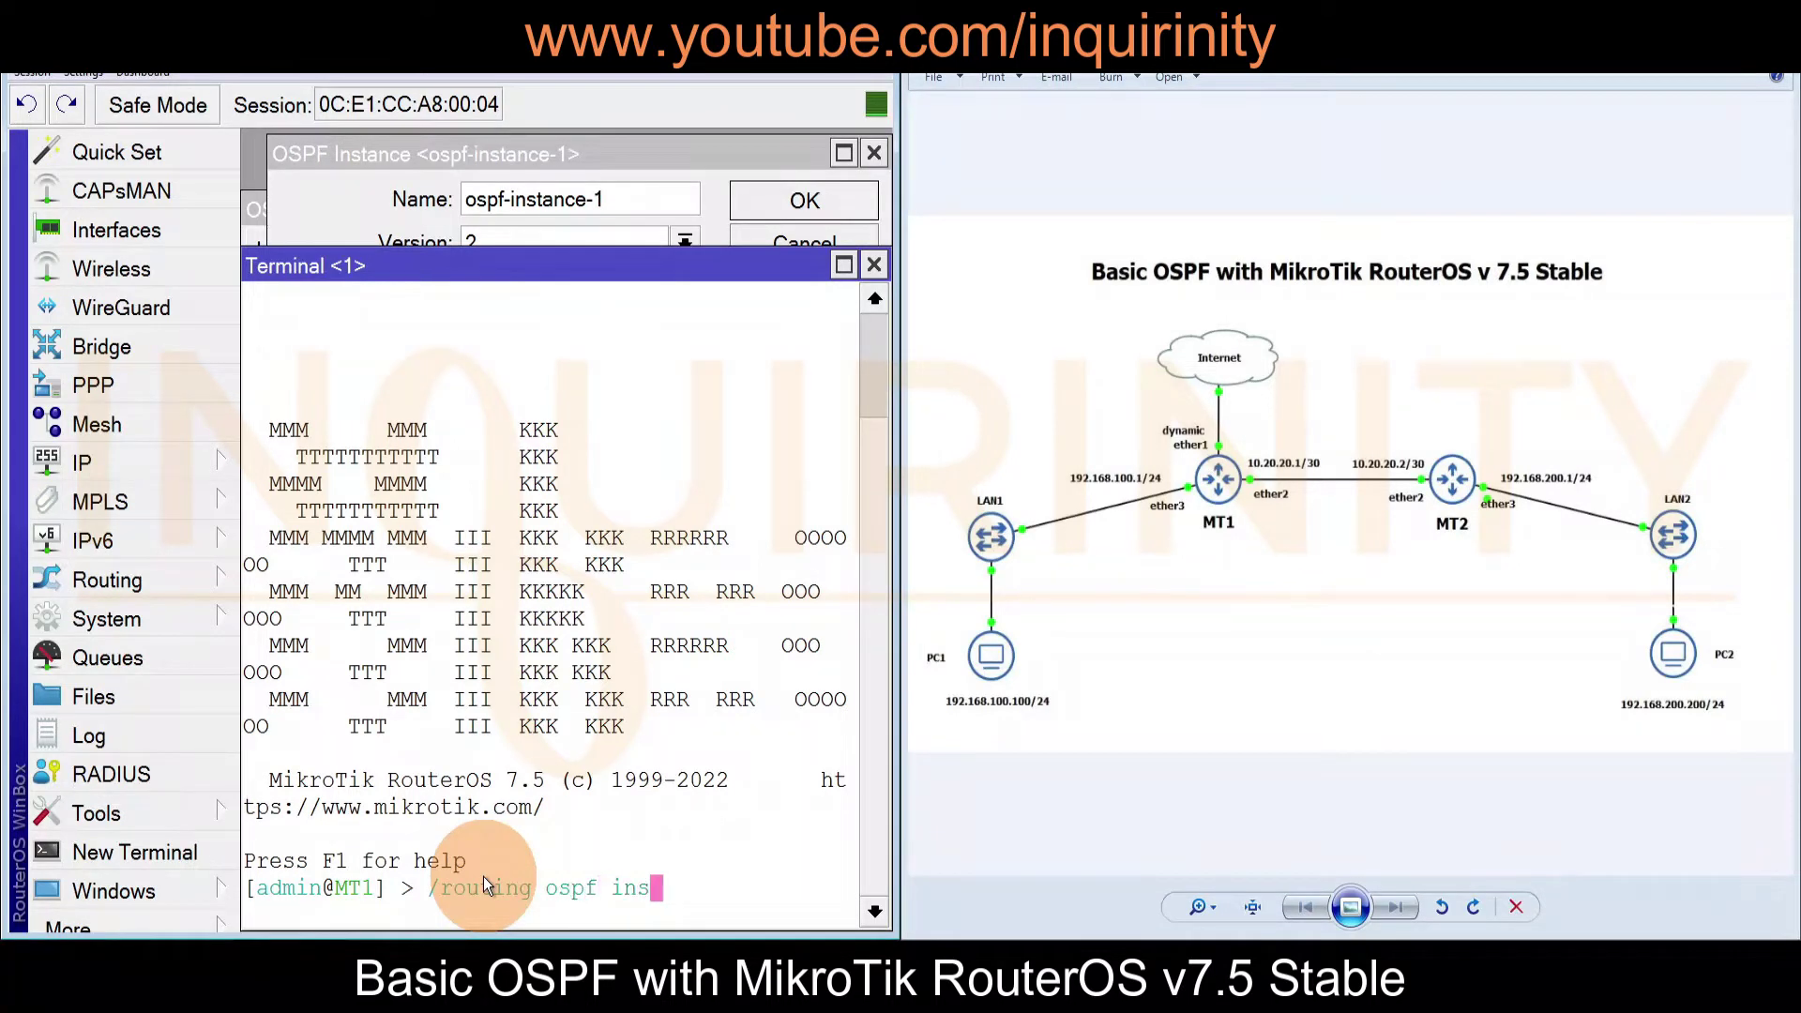
text( print)
key(Return)
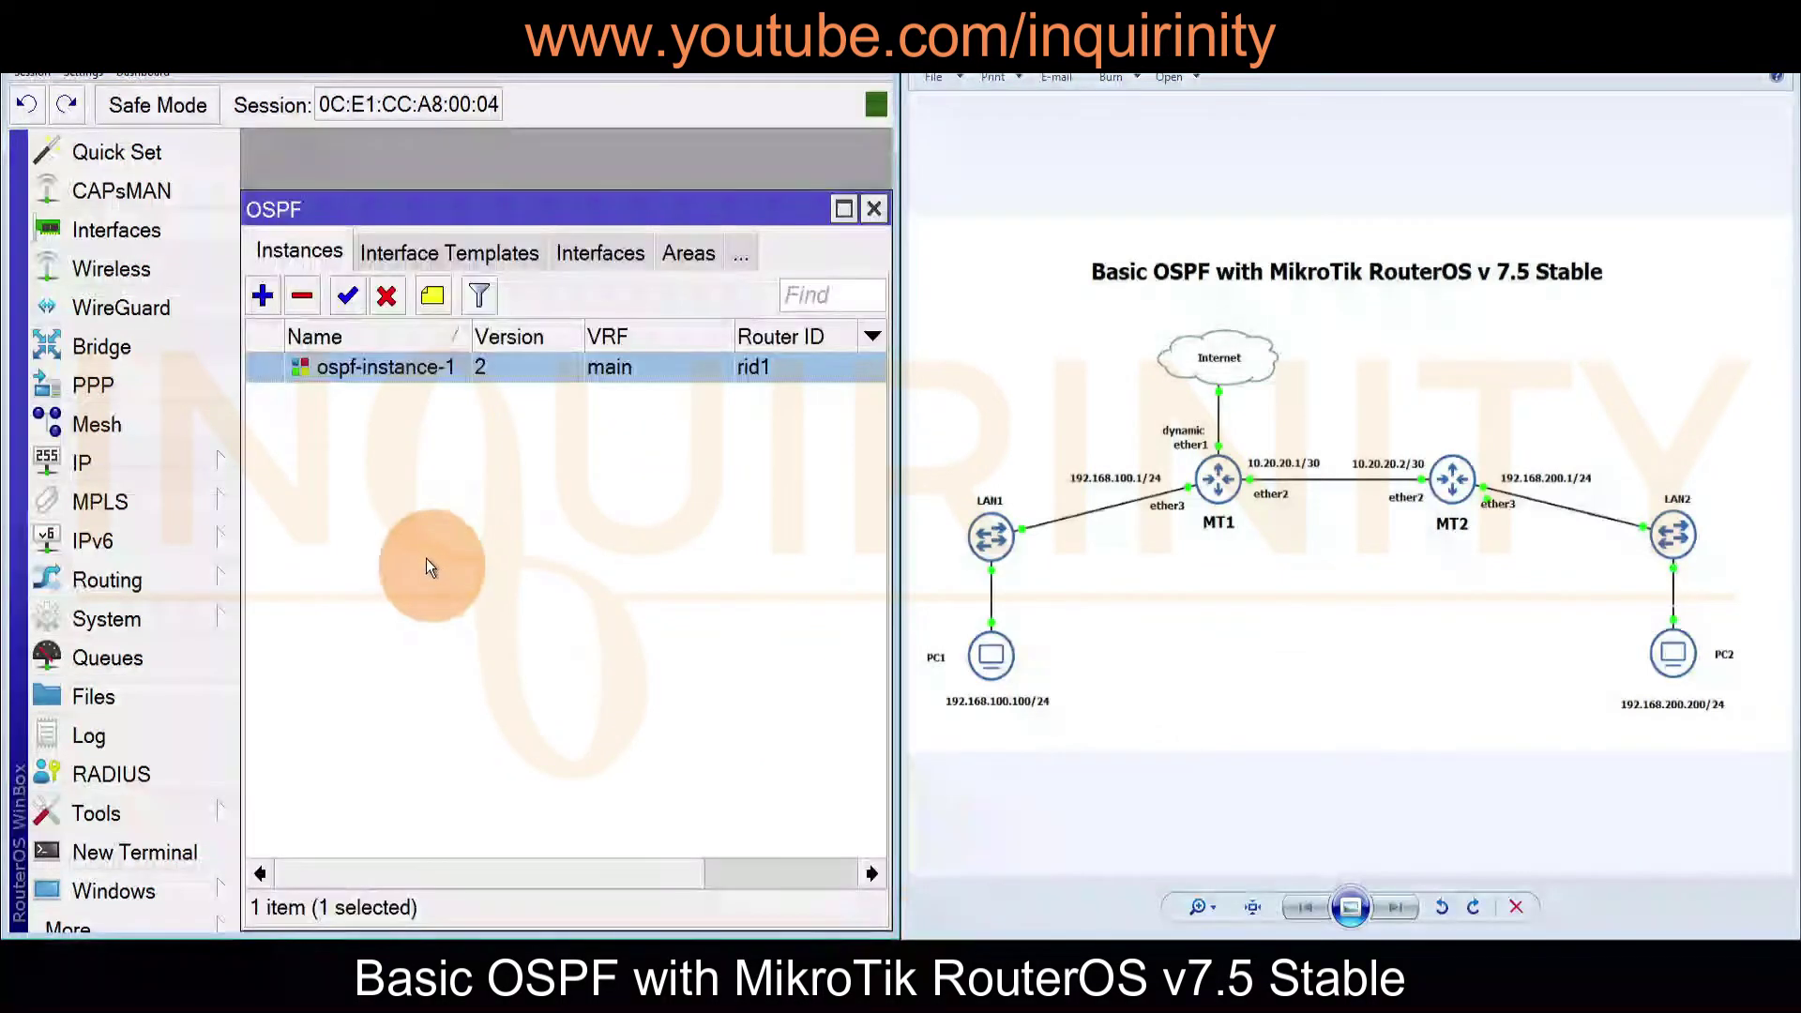
click(430, 246)
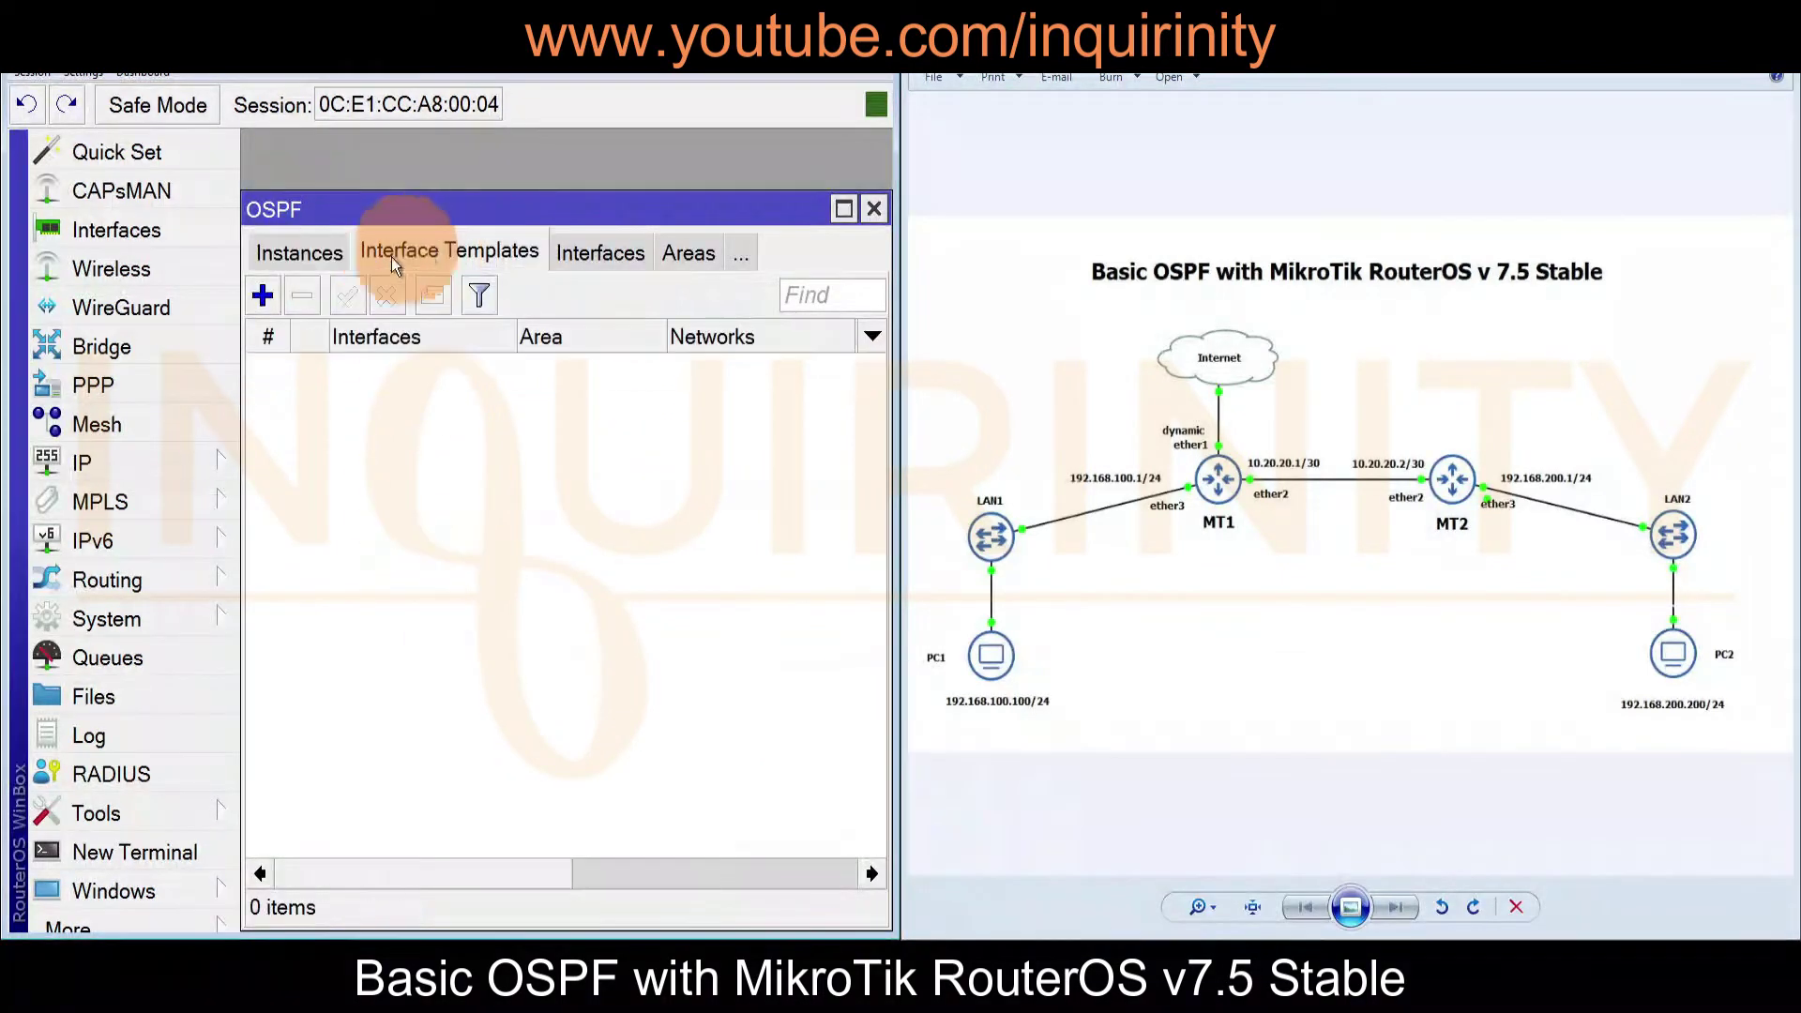
click(261, 297)
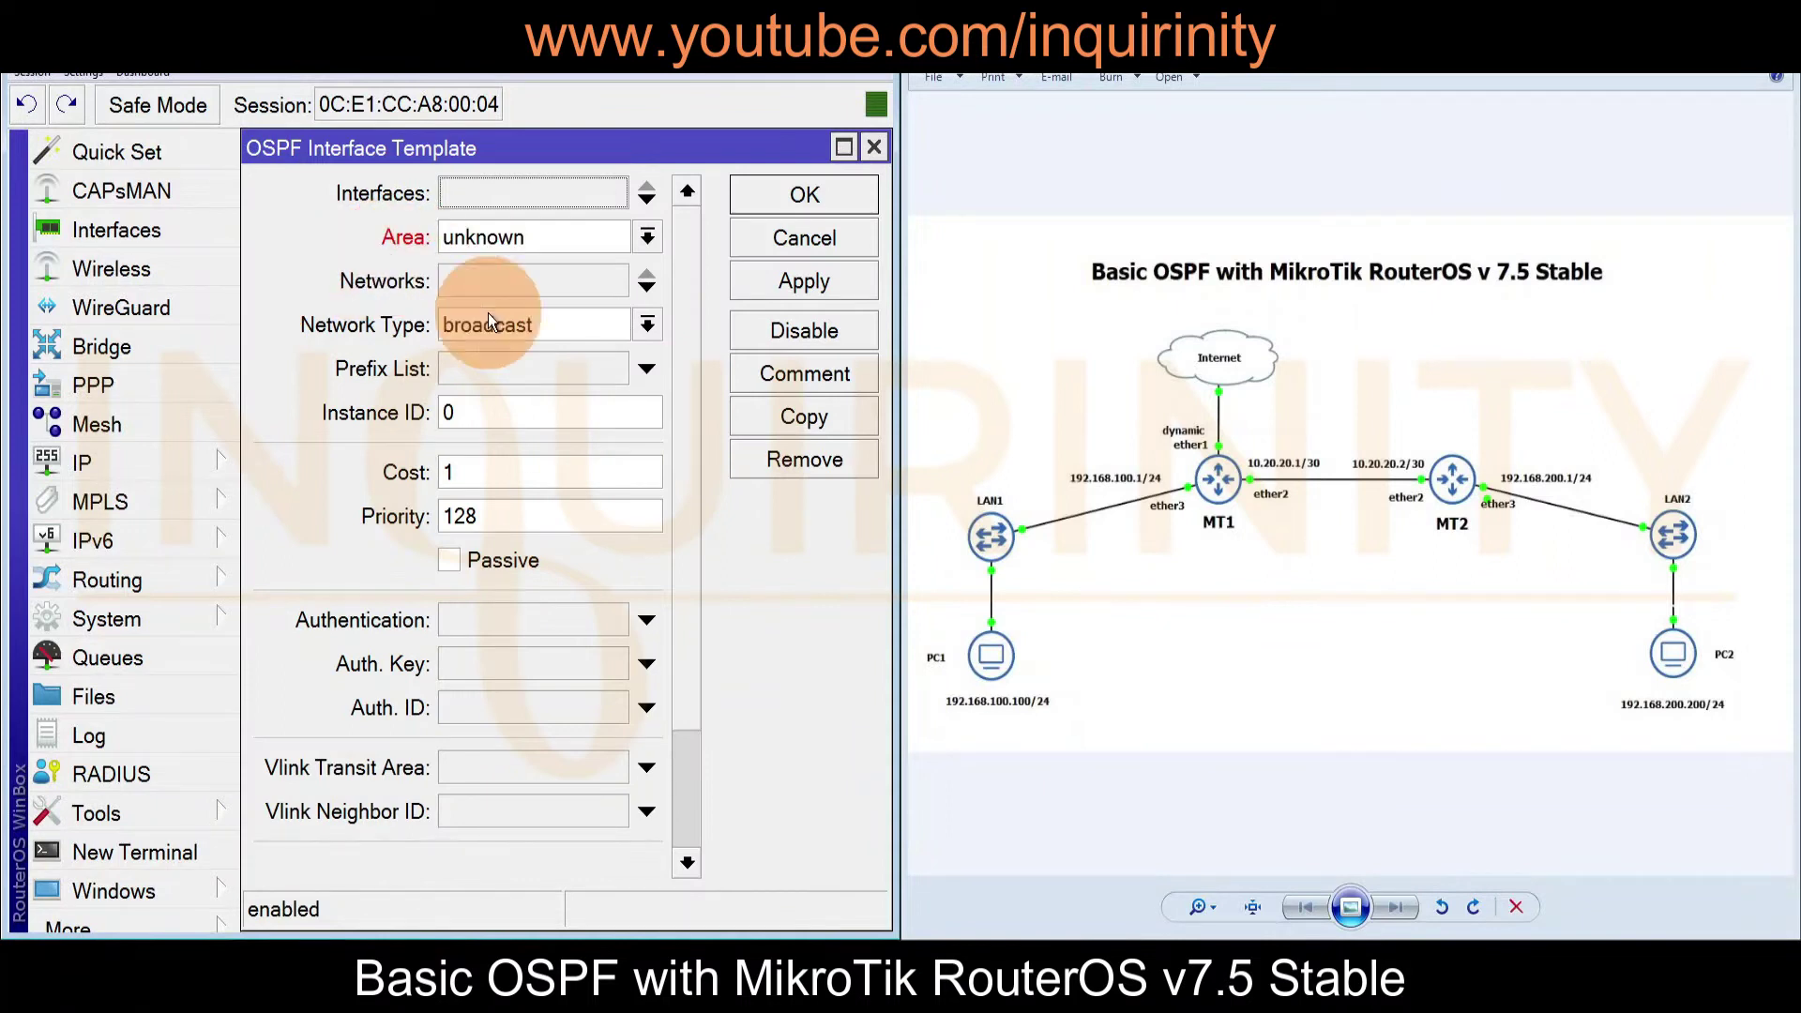
click(804, 238)
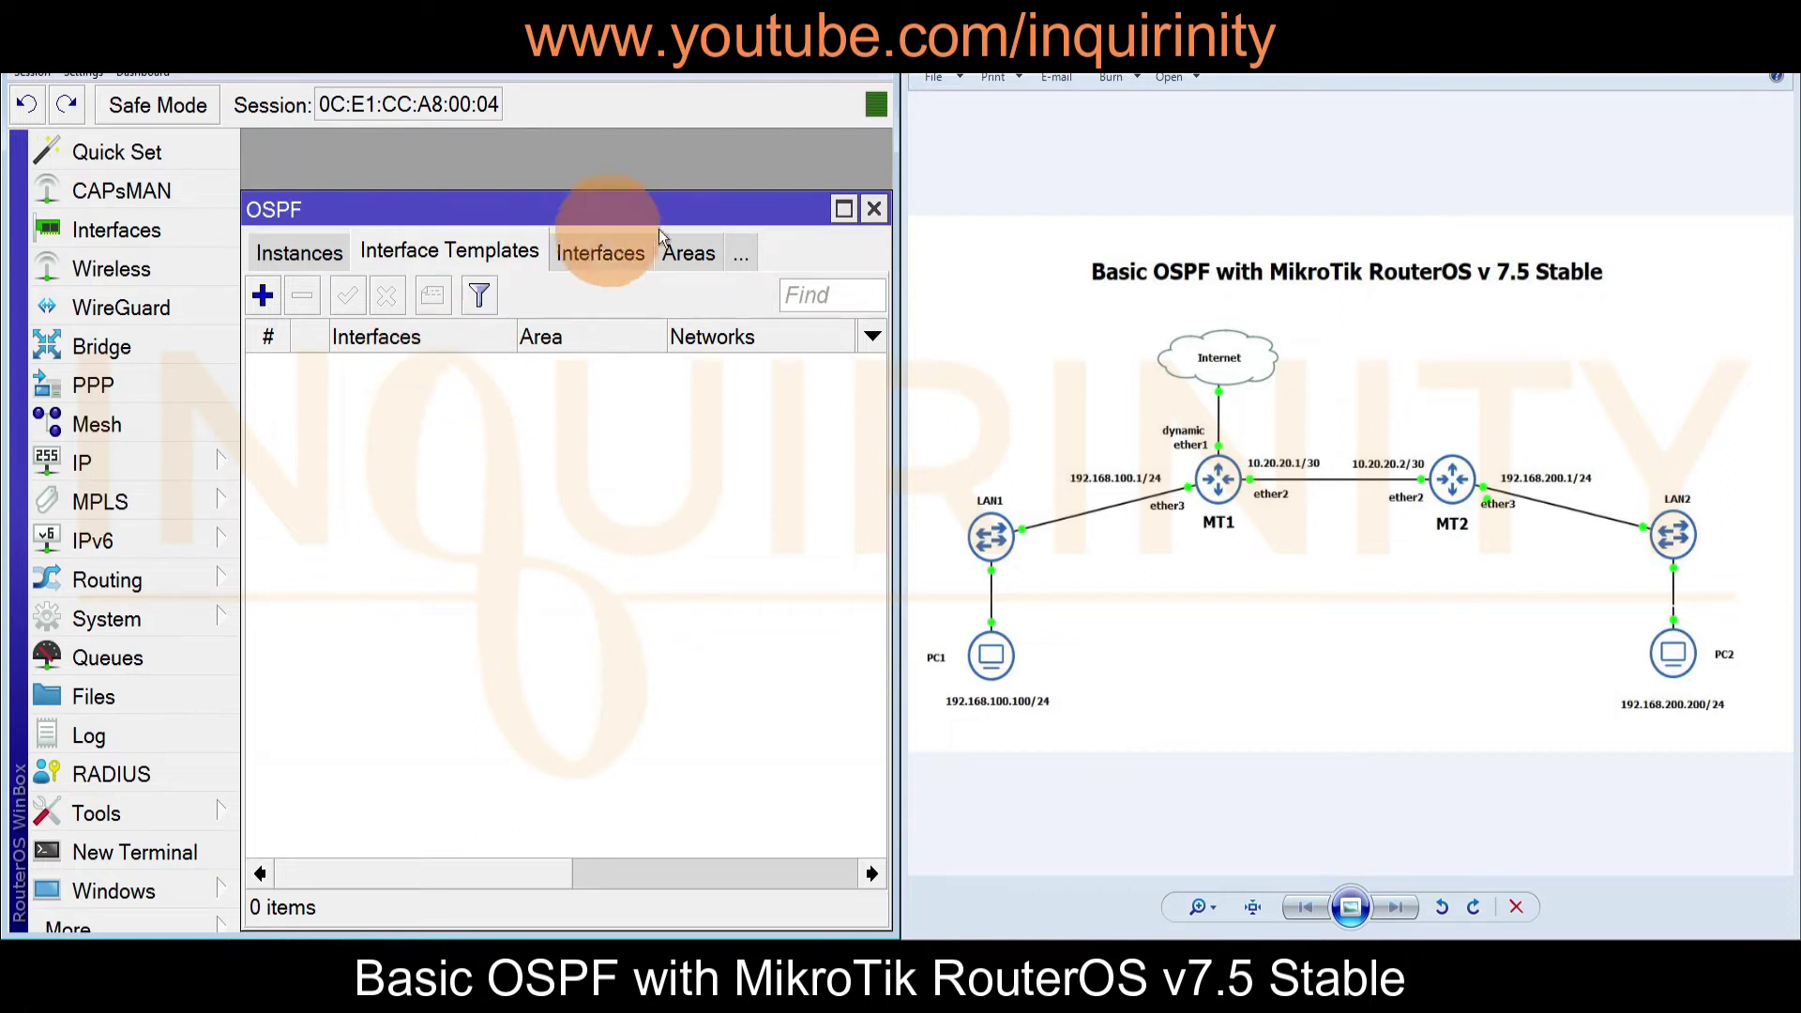
Create an OSPF area named backbone on ospf-instance-1 with area ID 0.0.0.0 and type default, and save it
click(689, 253)
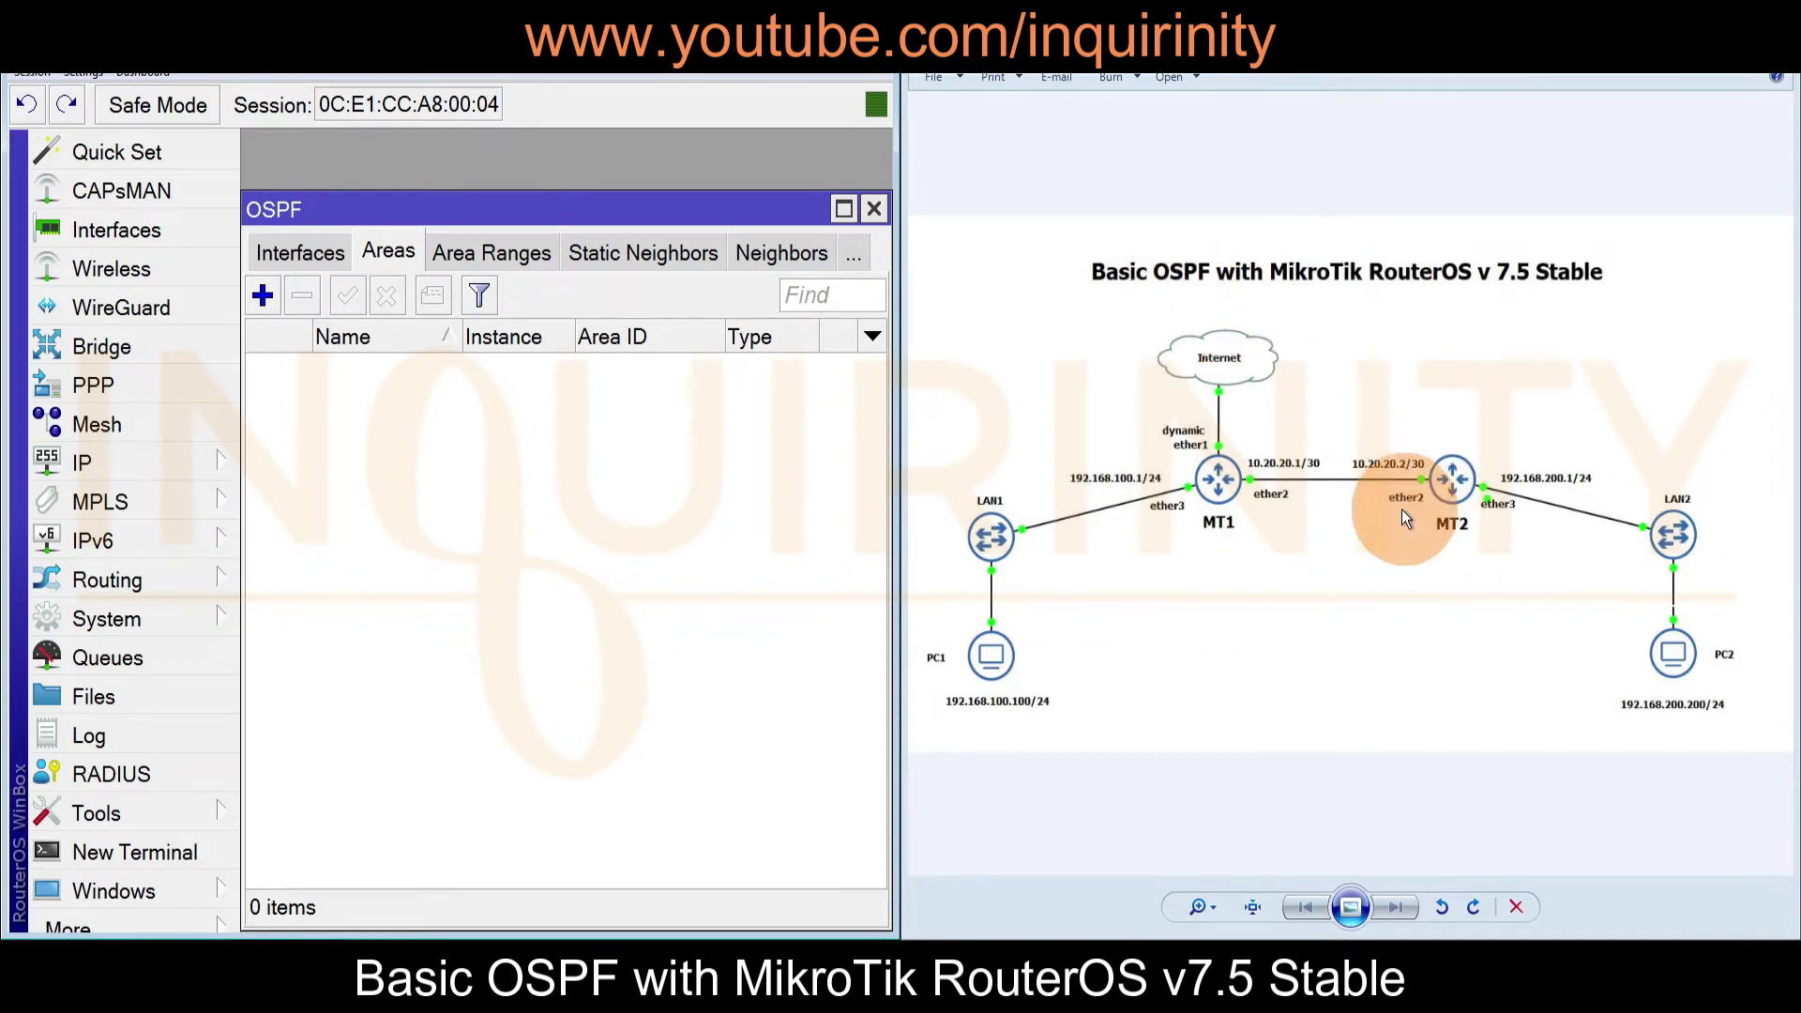
click(262, 307)
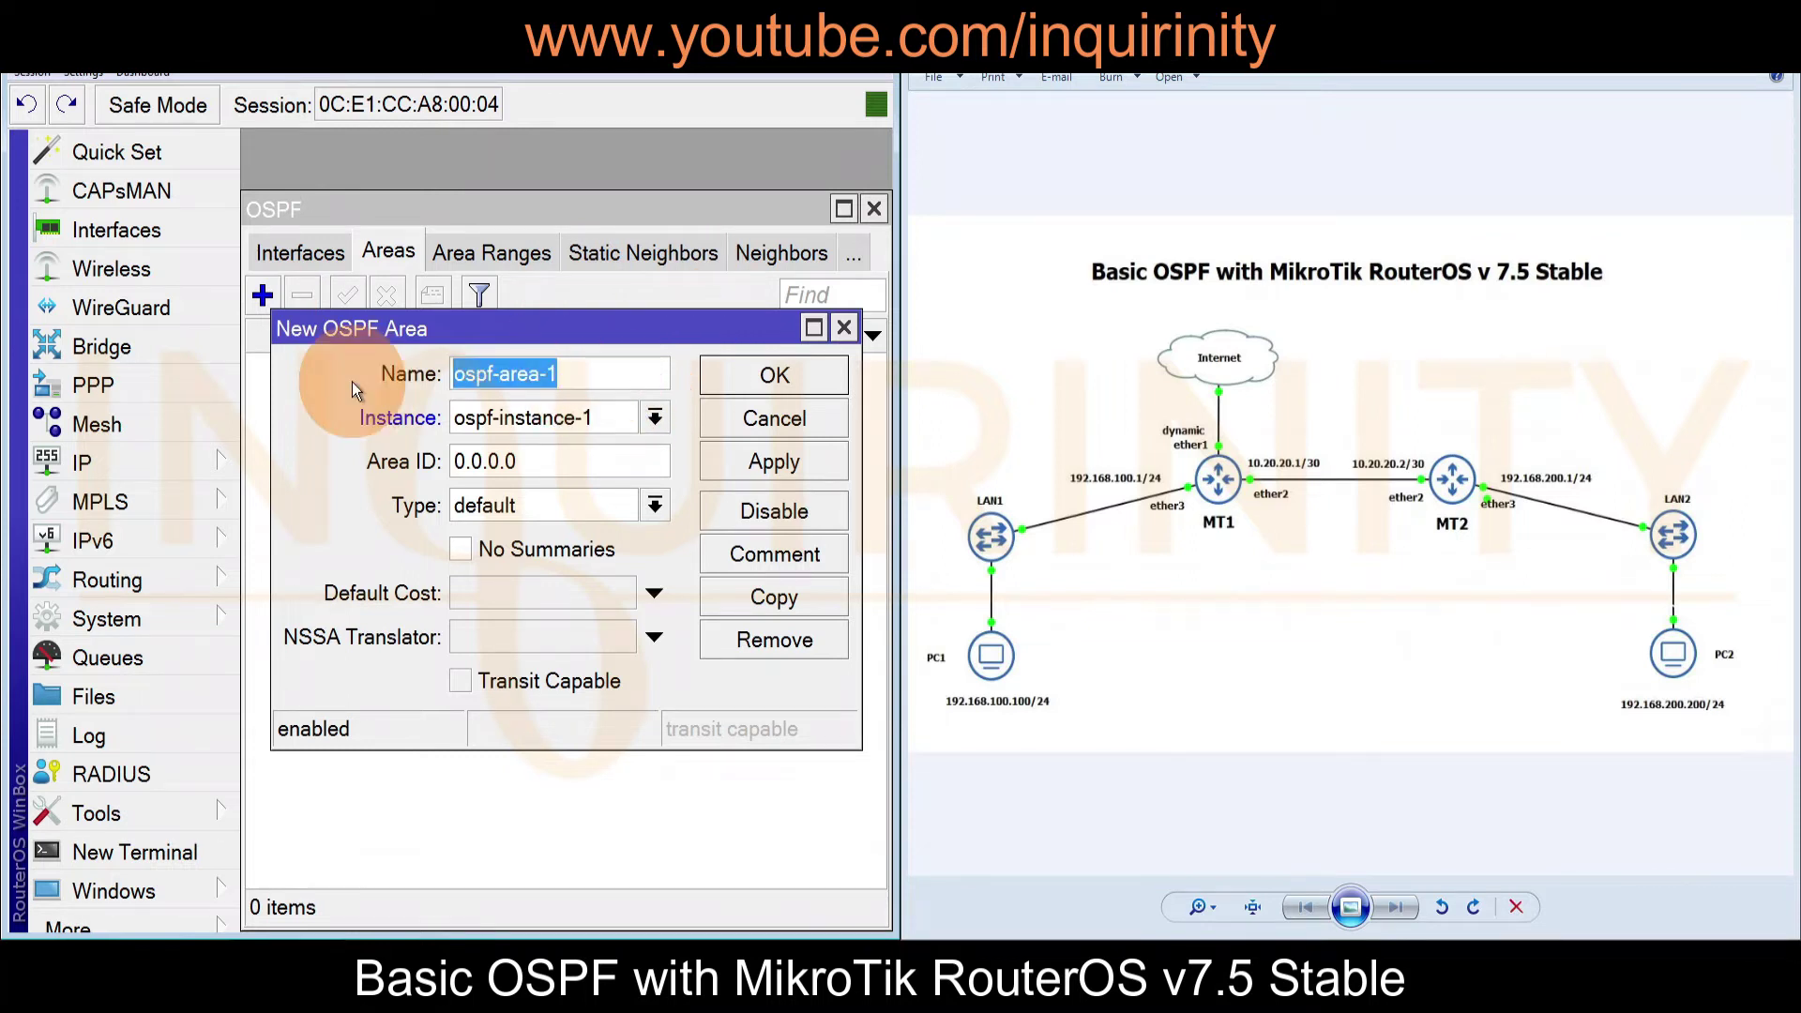
text(backbone)
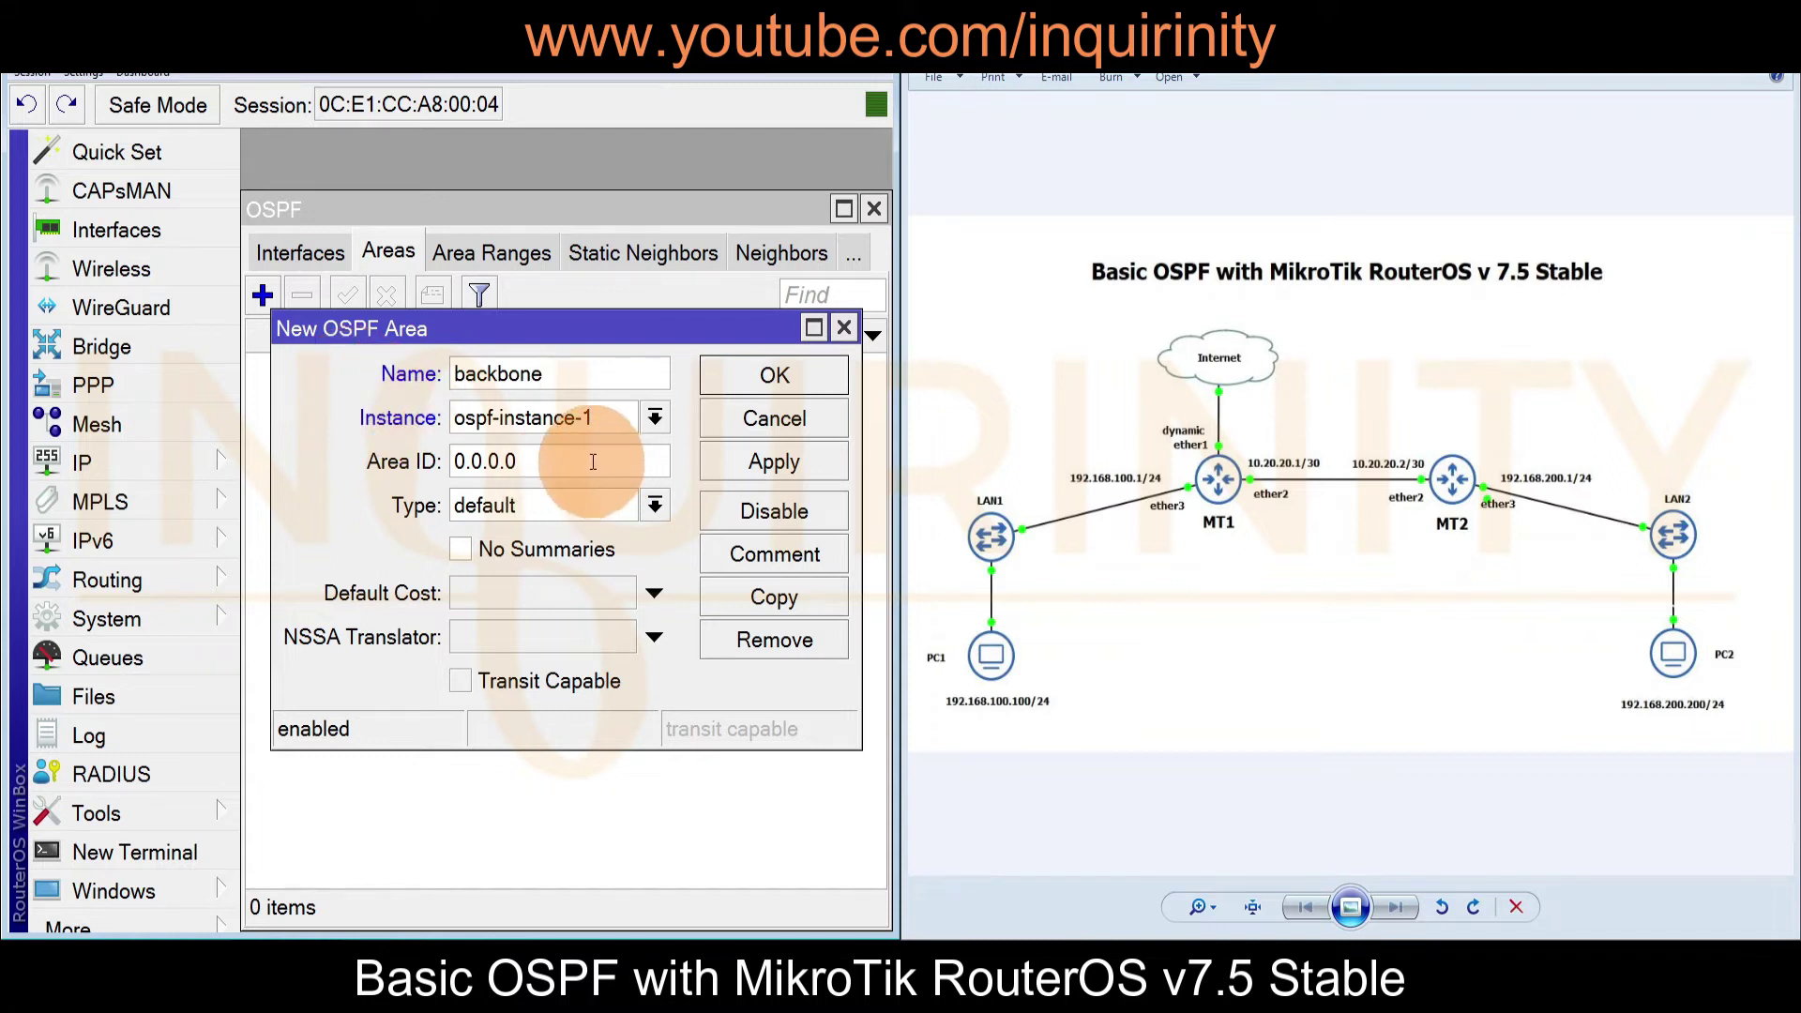
drag(593, 462, 329, 468)
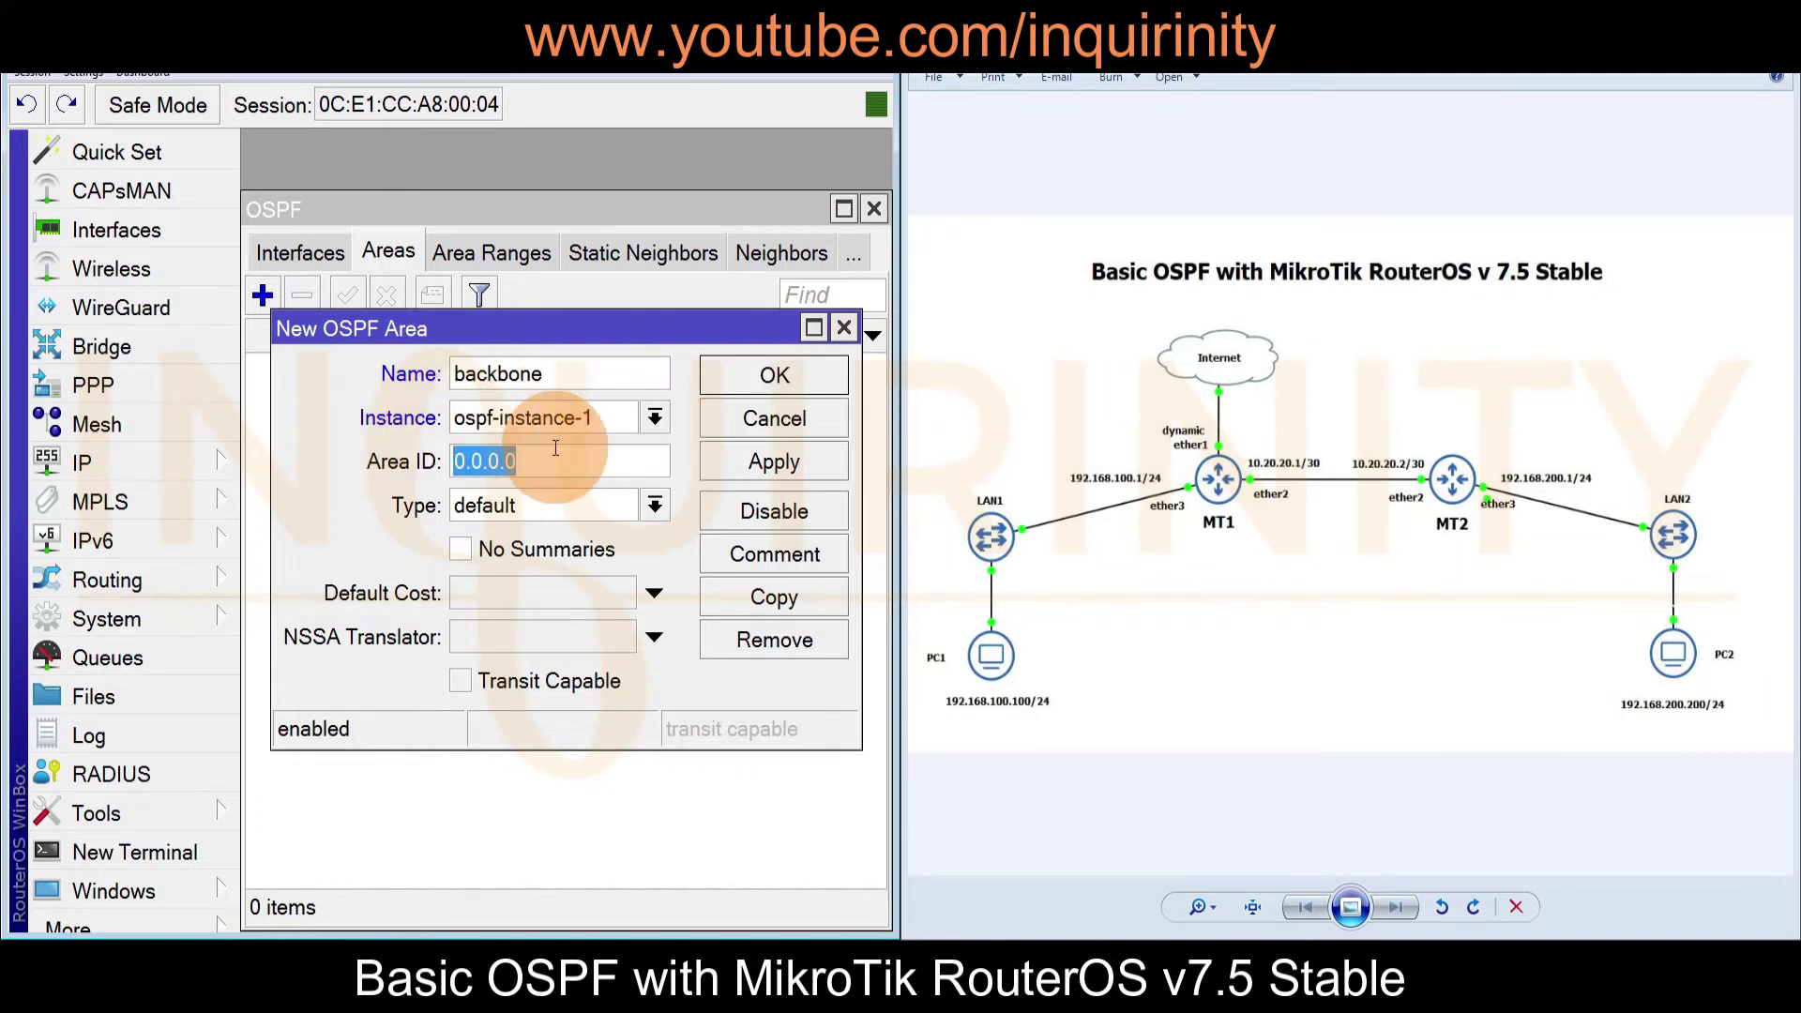
click(654, 506)
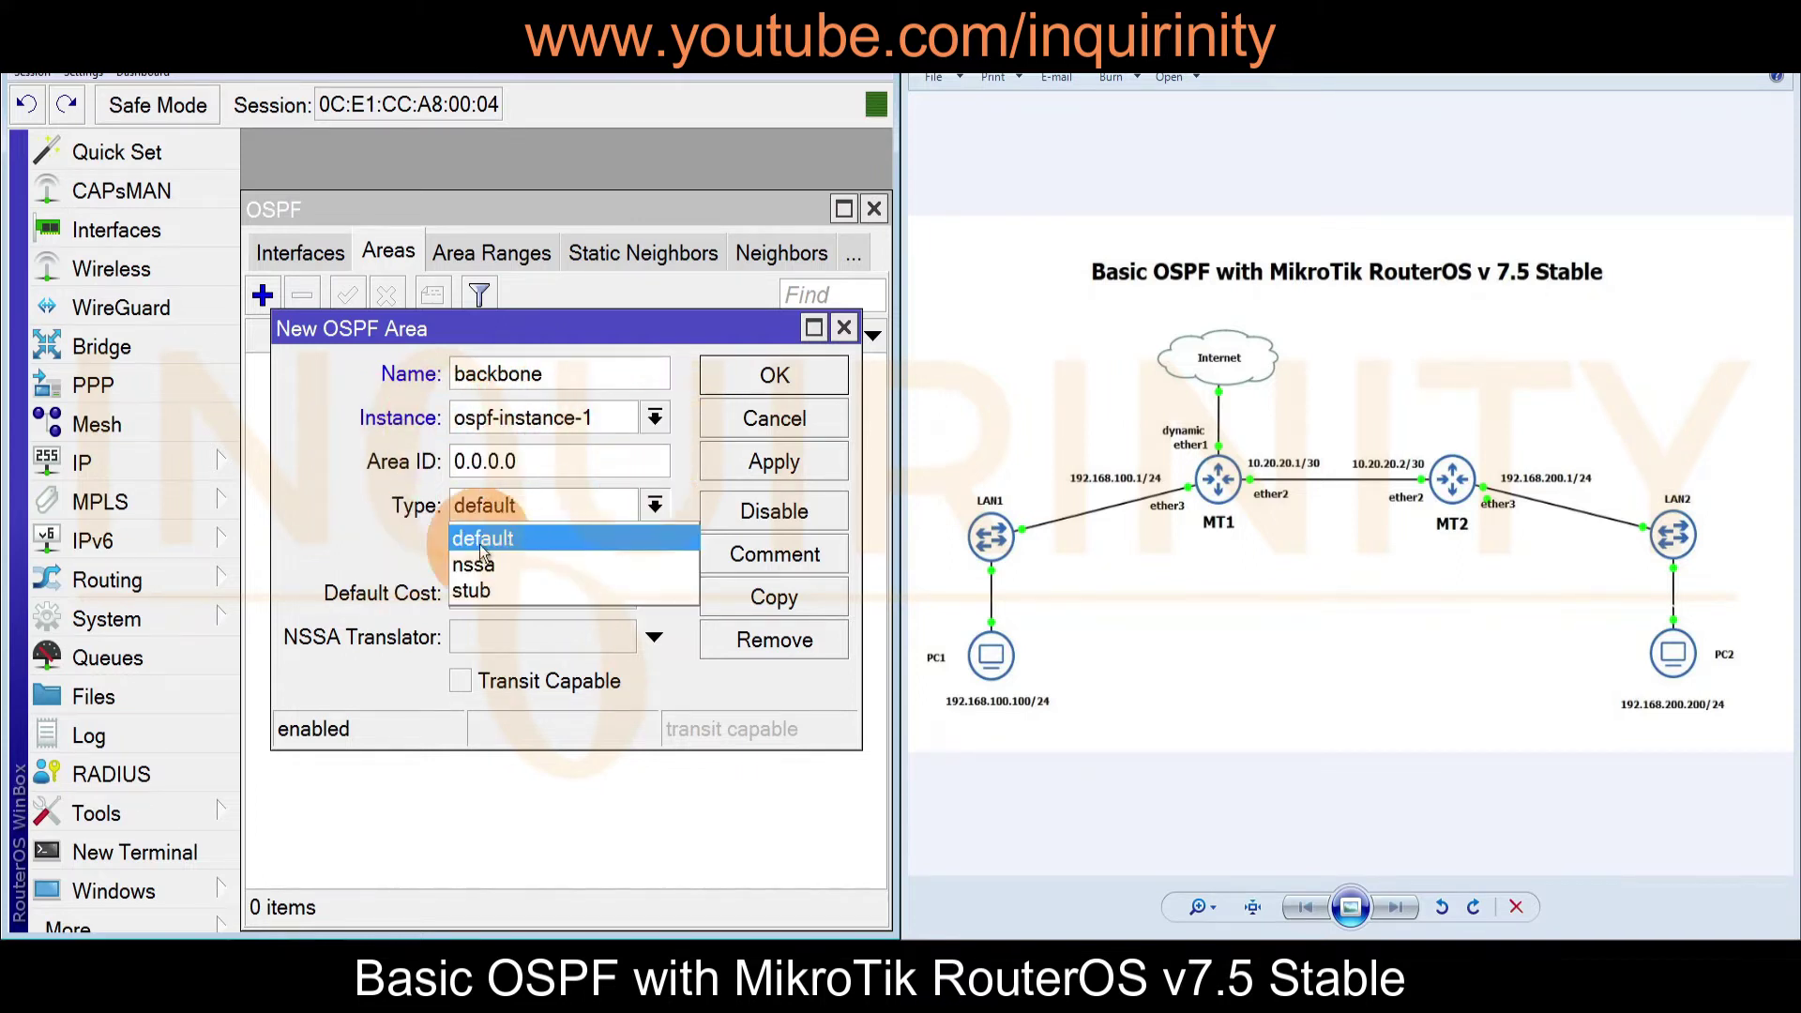
click(492, 535)
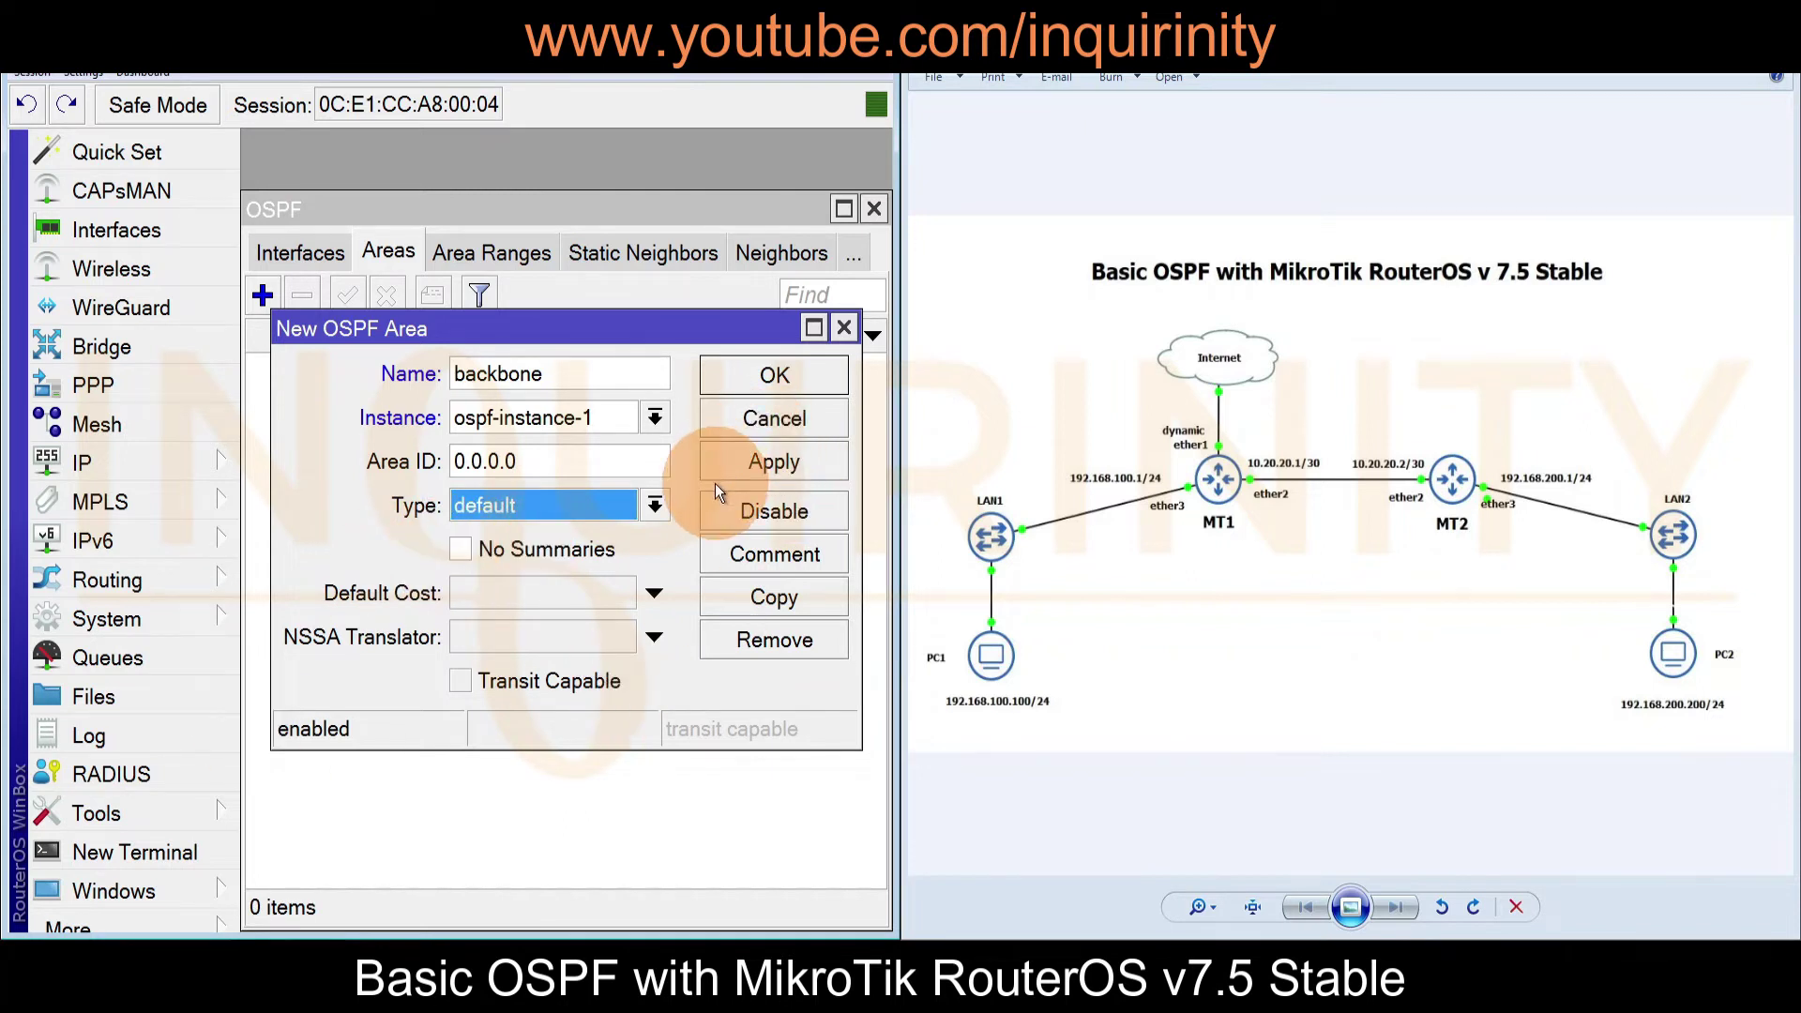
click(779, 476)
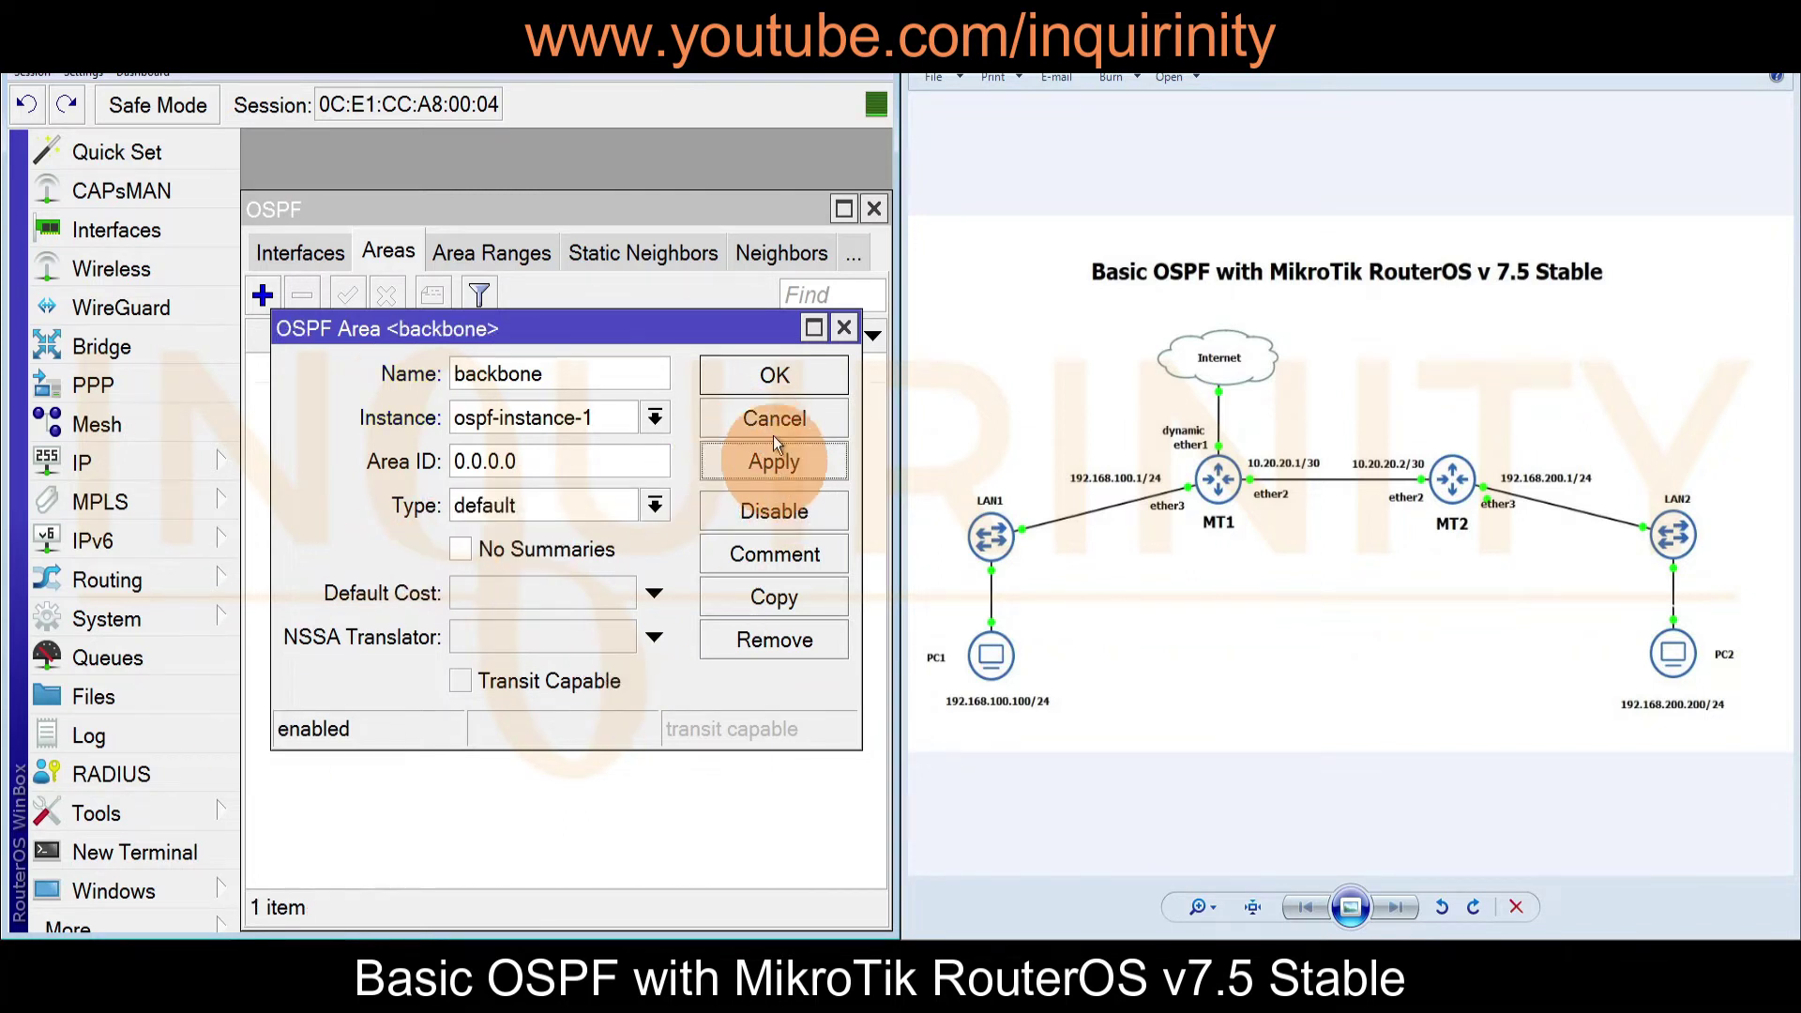
click(769, 388)
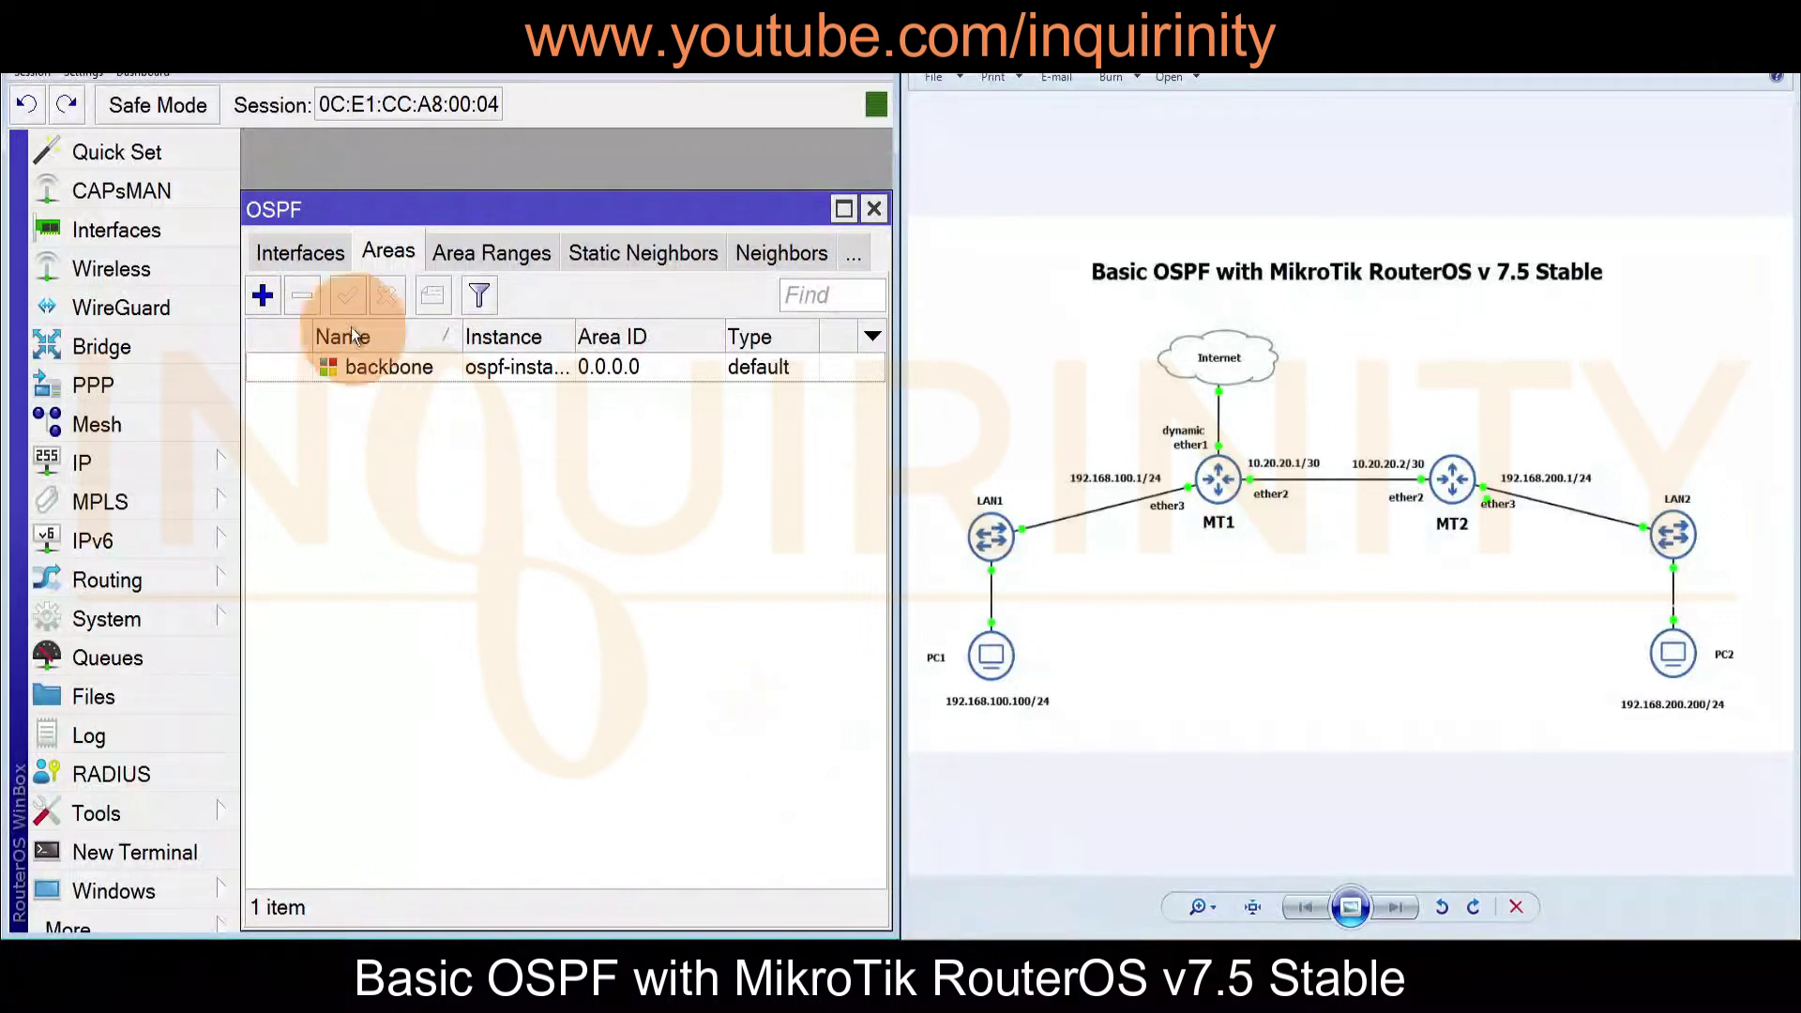
Start a new OSPF interface template on MT1 with interface ether2 and area backbone
click(272, 265)
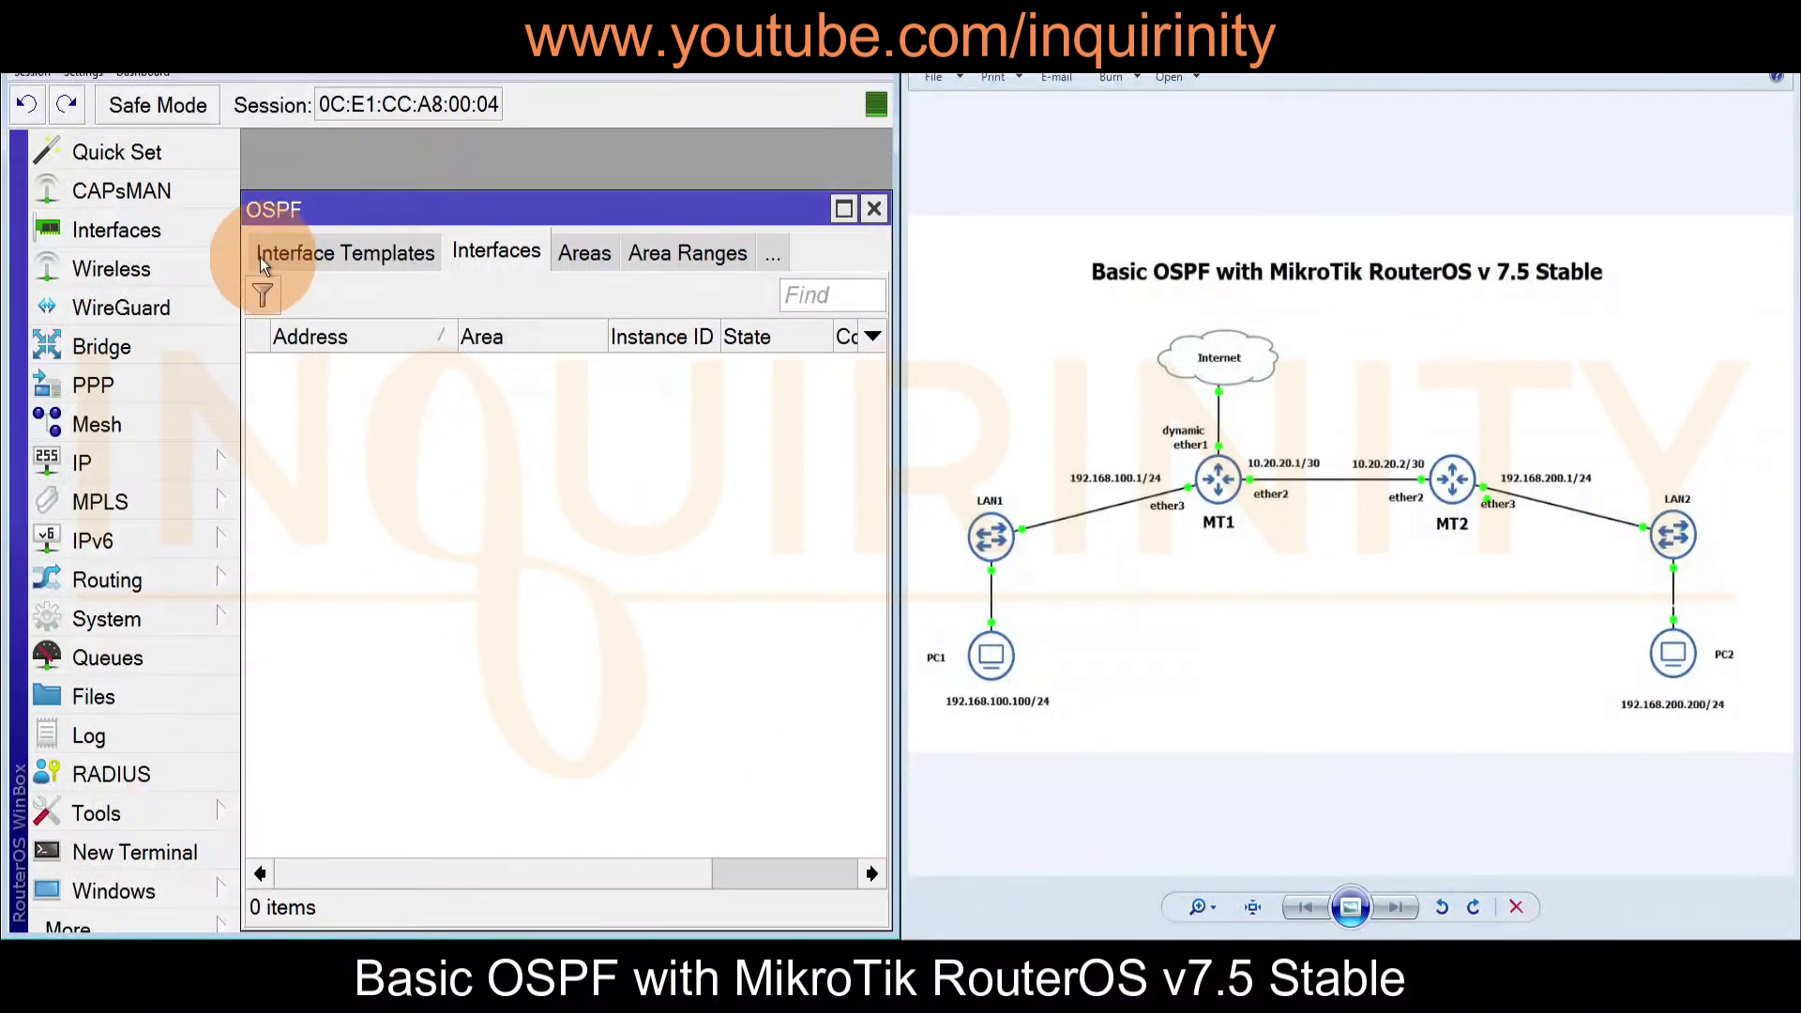
click(334, 255)
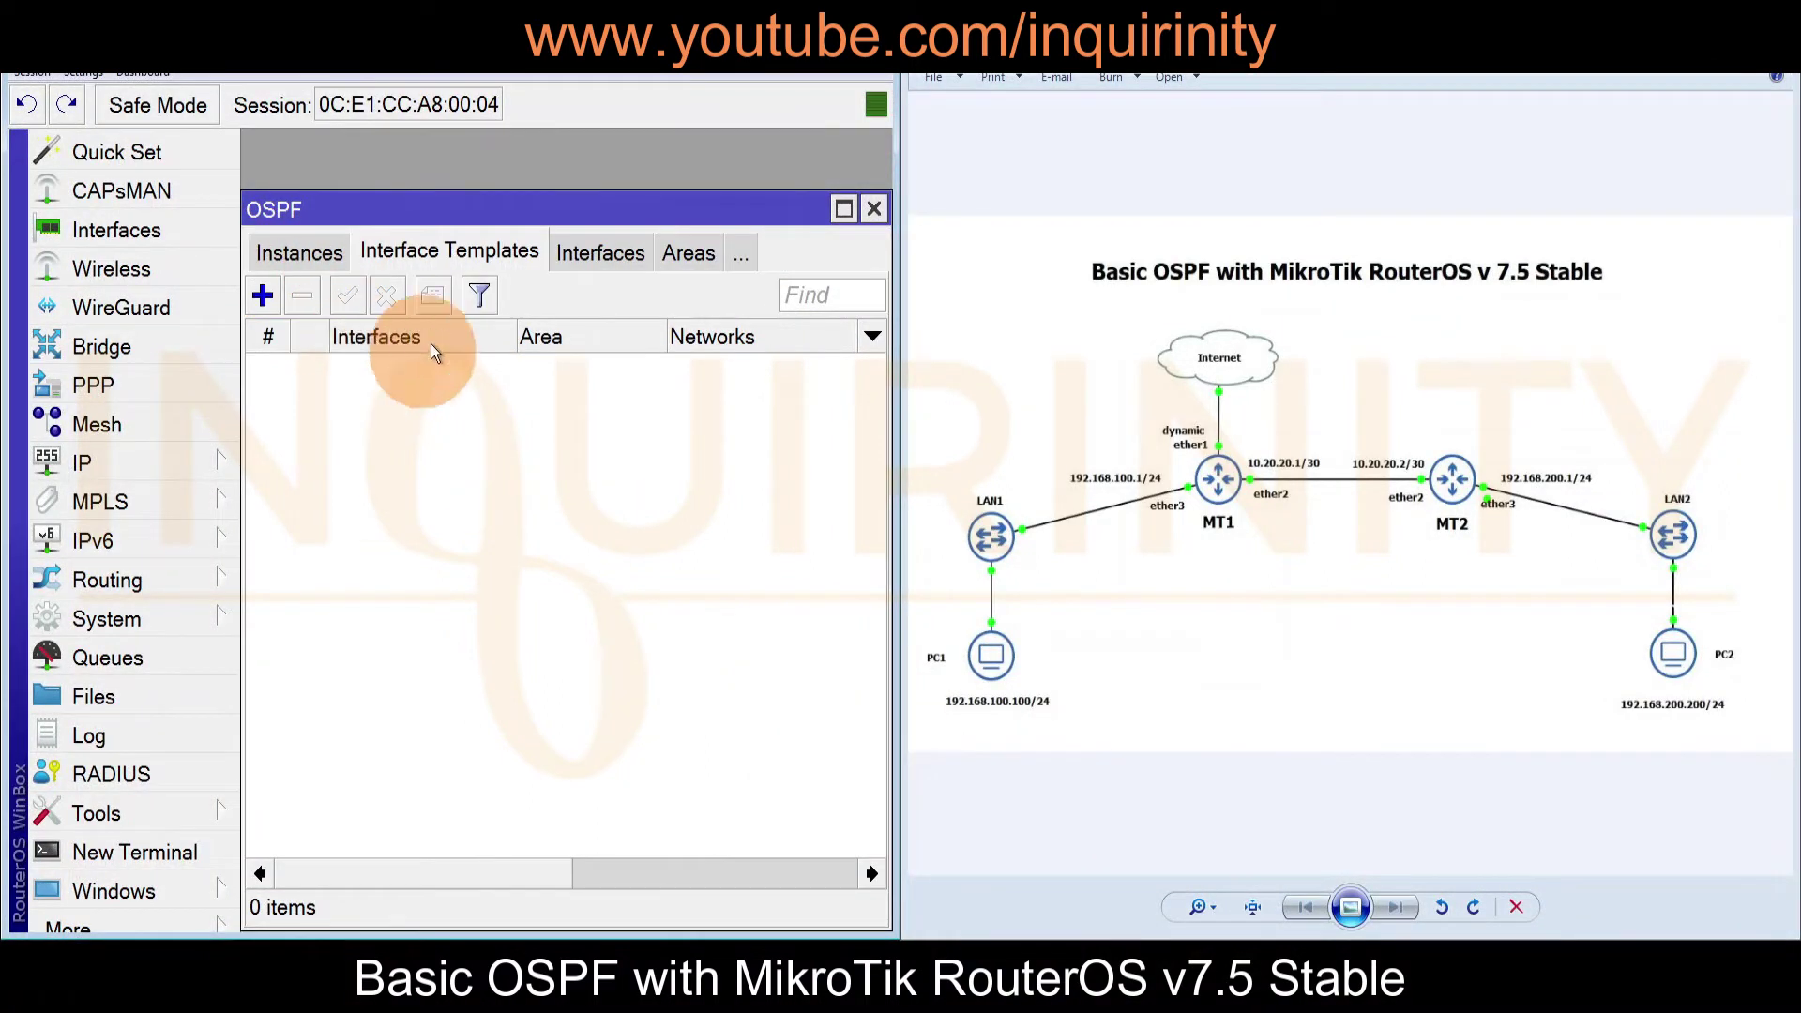
click(264, 300)
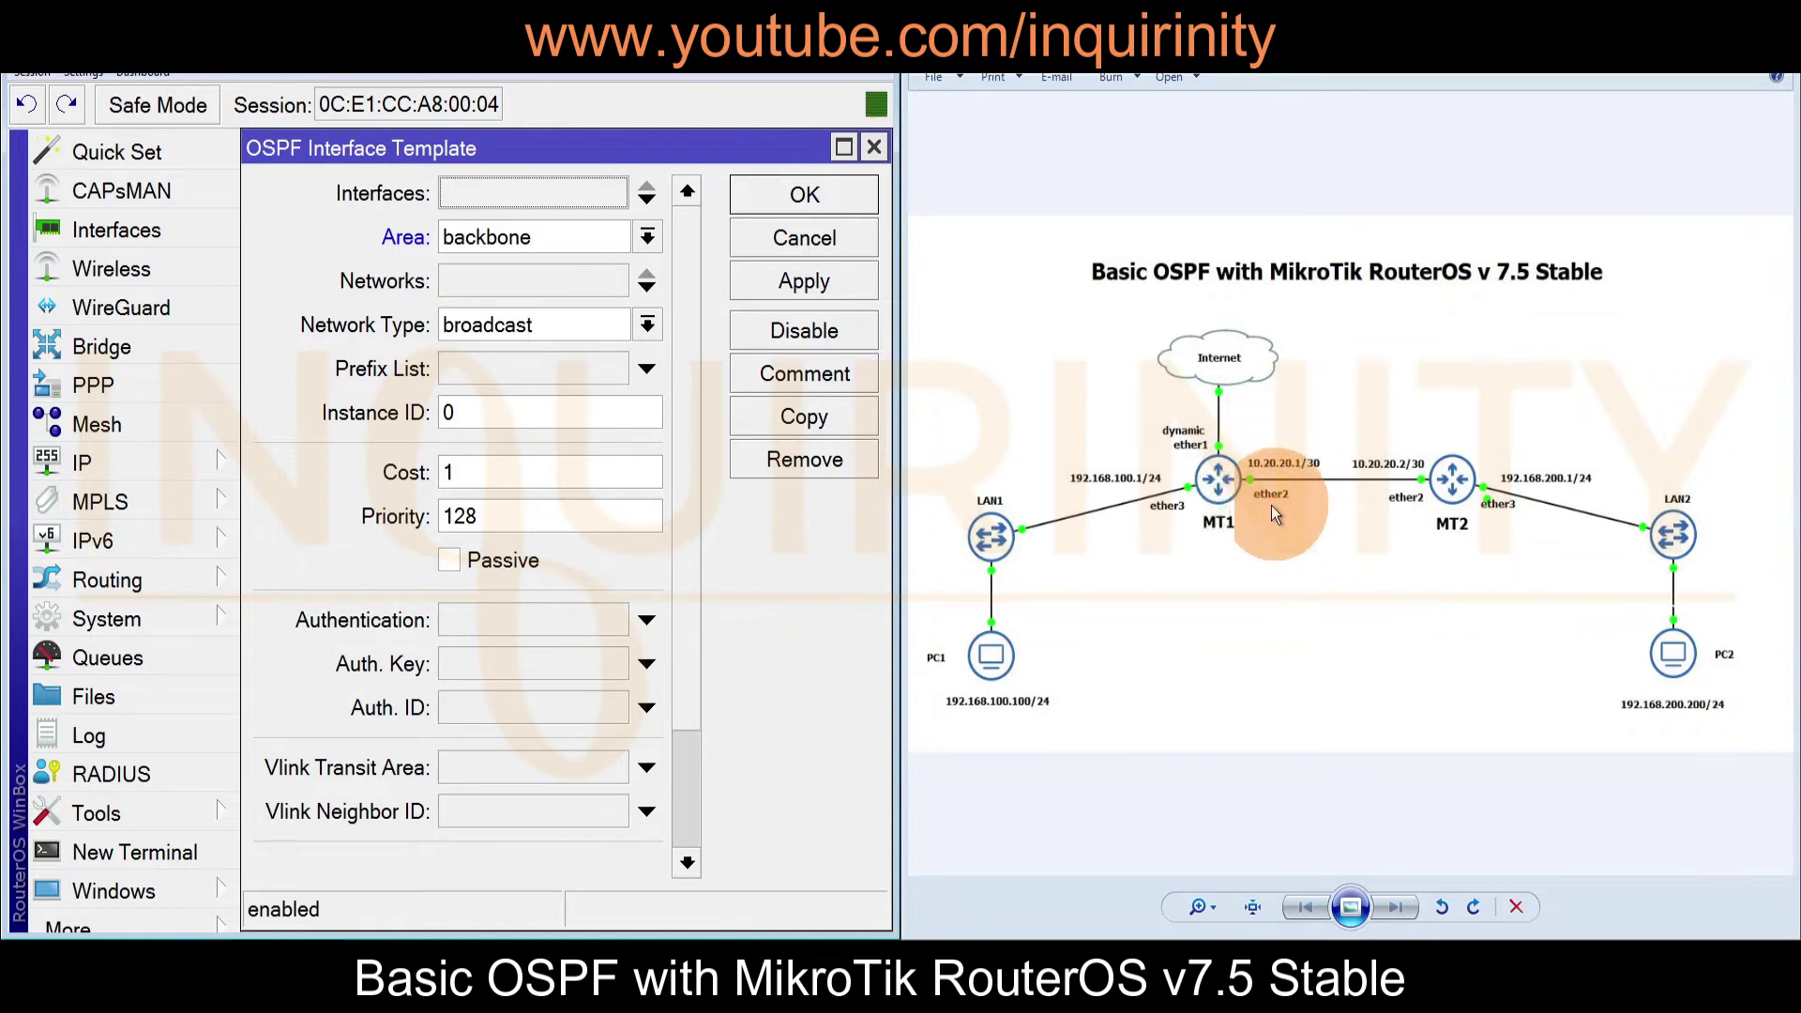
click(594, 200)
click(611, 195)
click(466, 307)
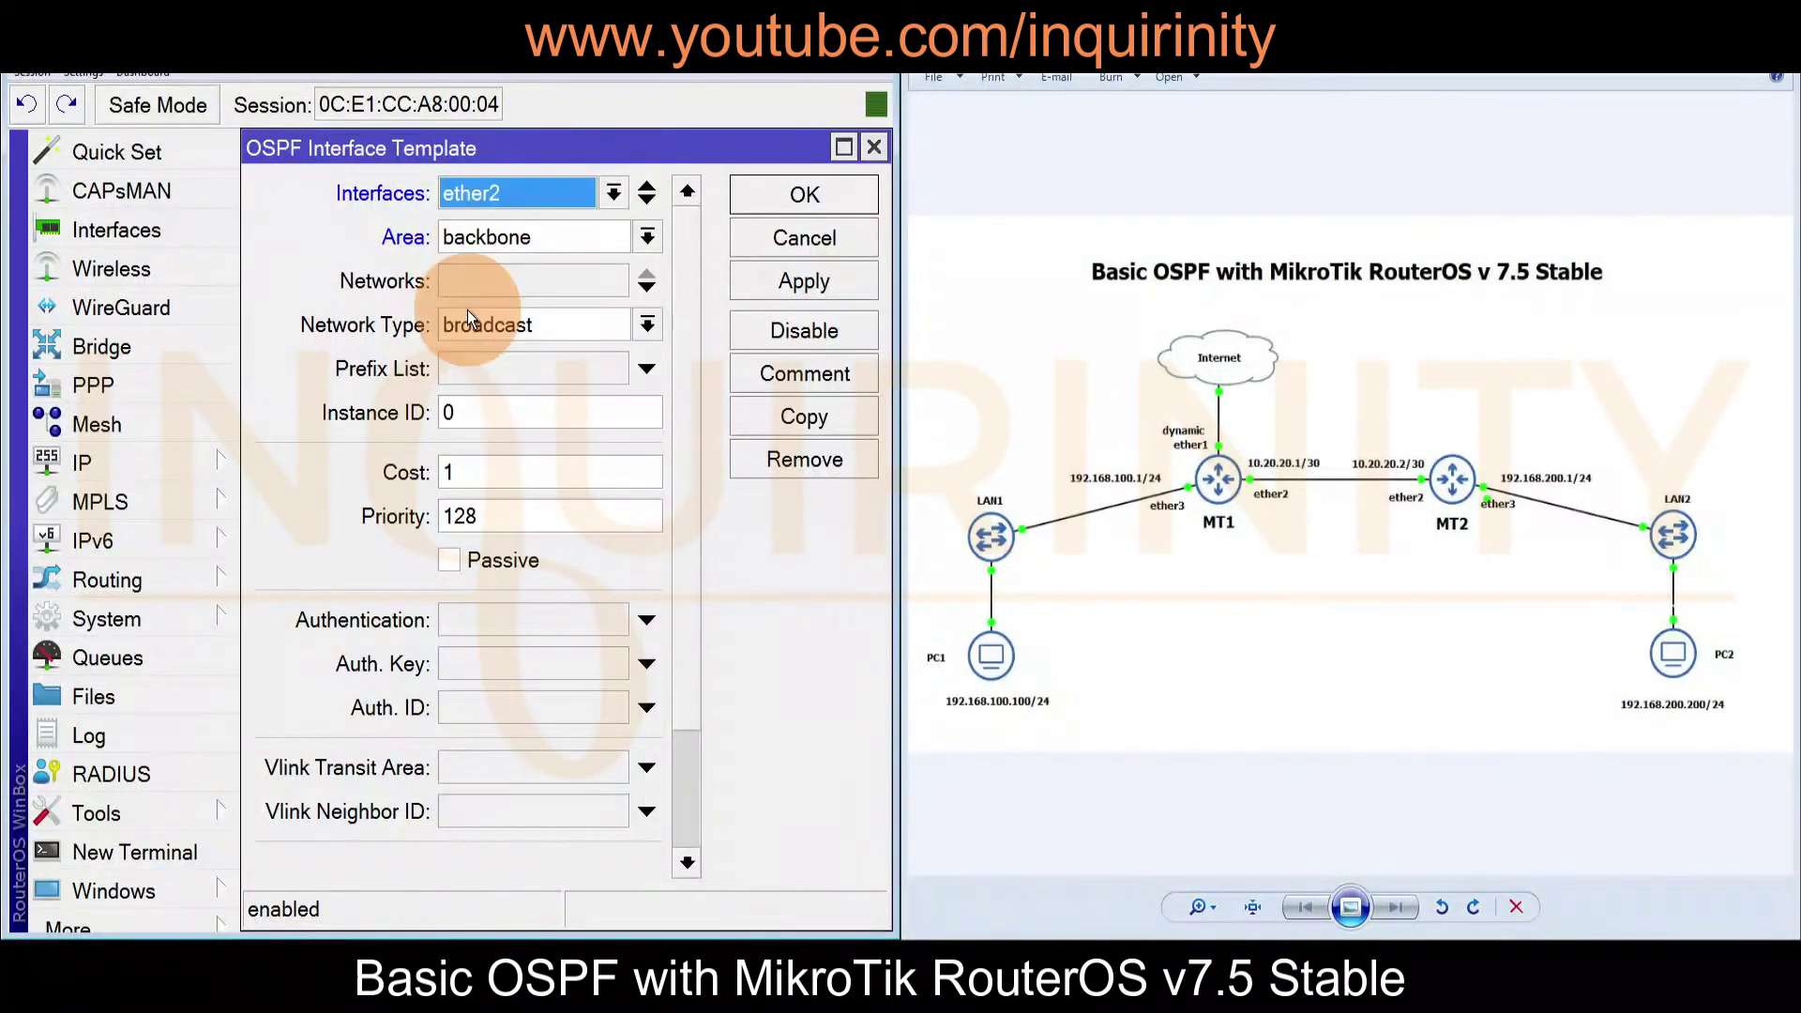
click(647, 238)
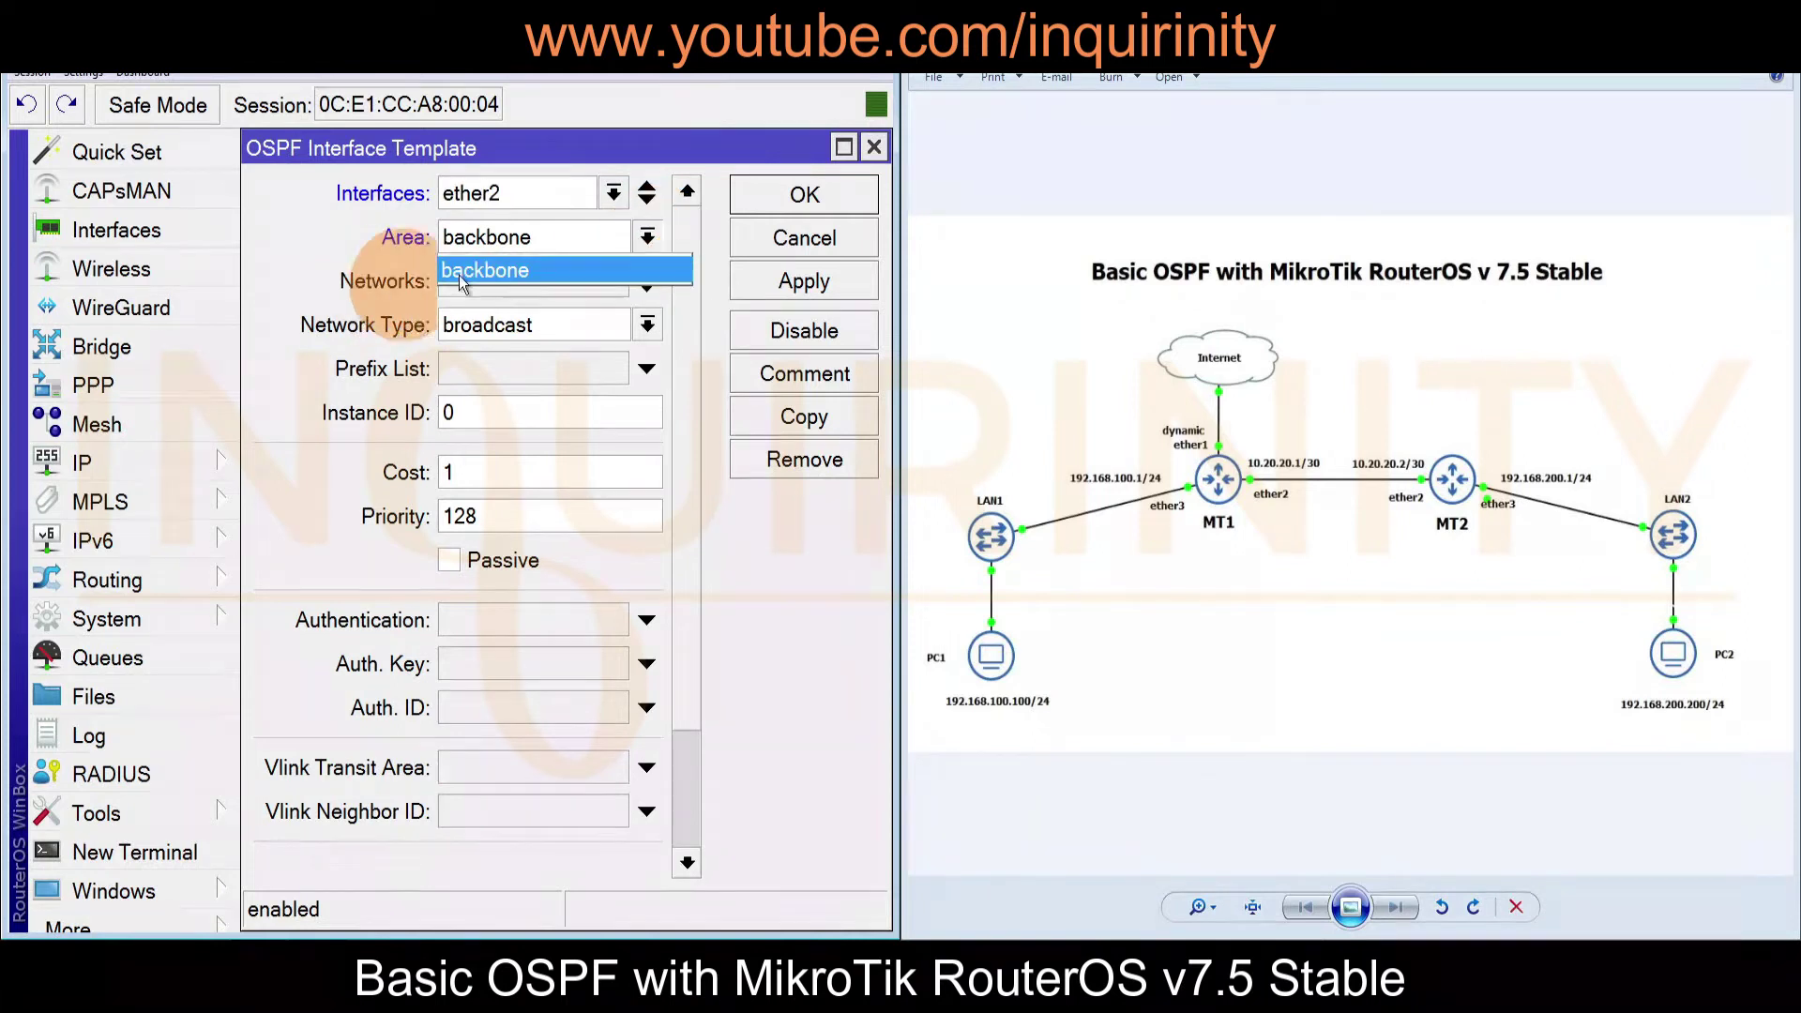
click(541, 269)
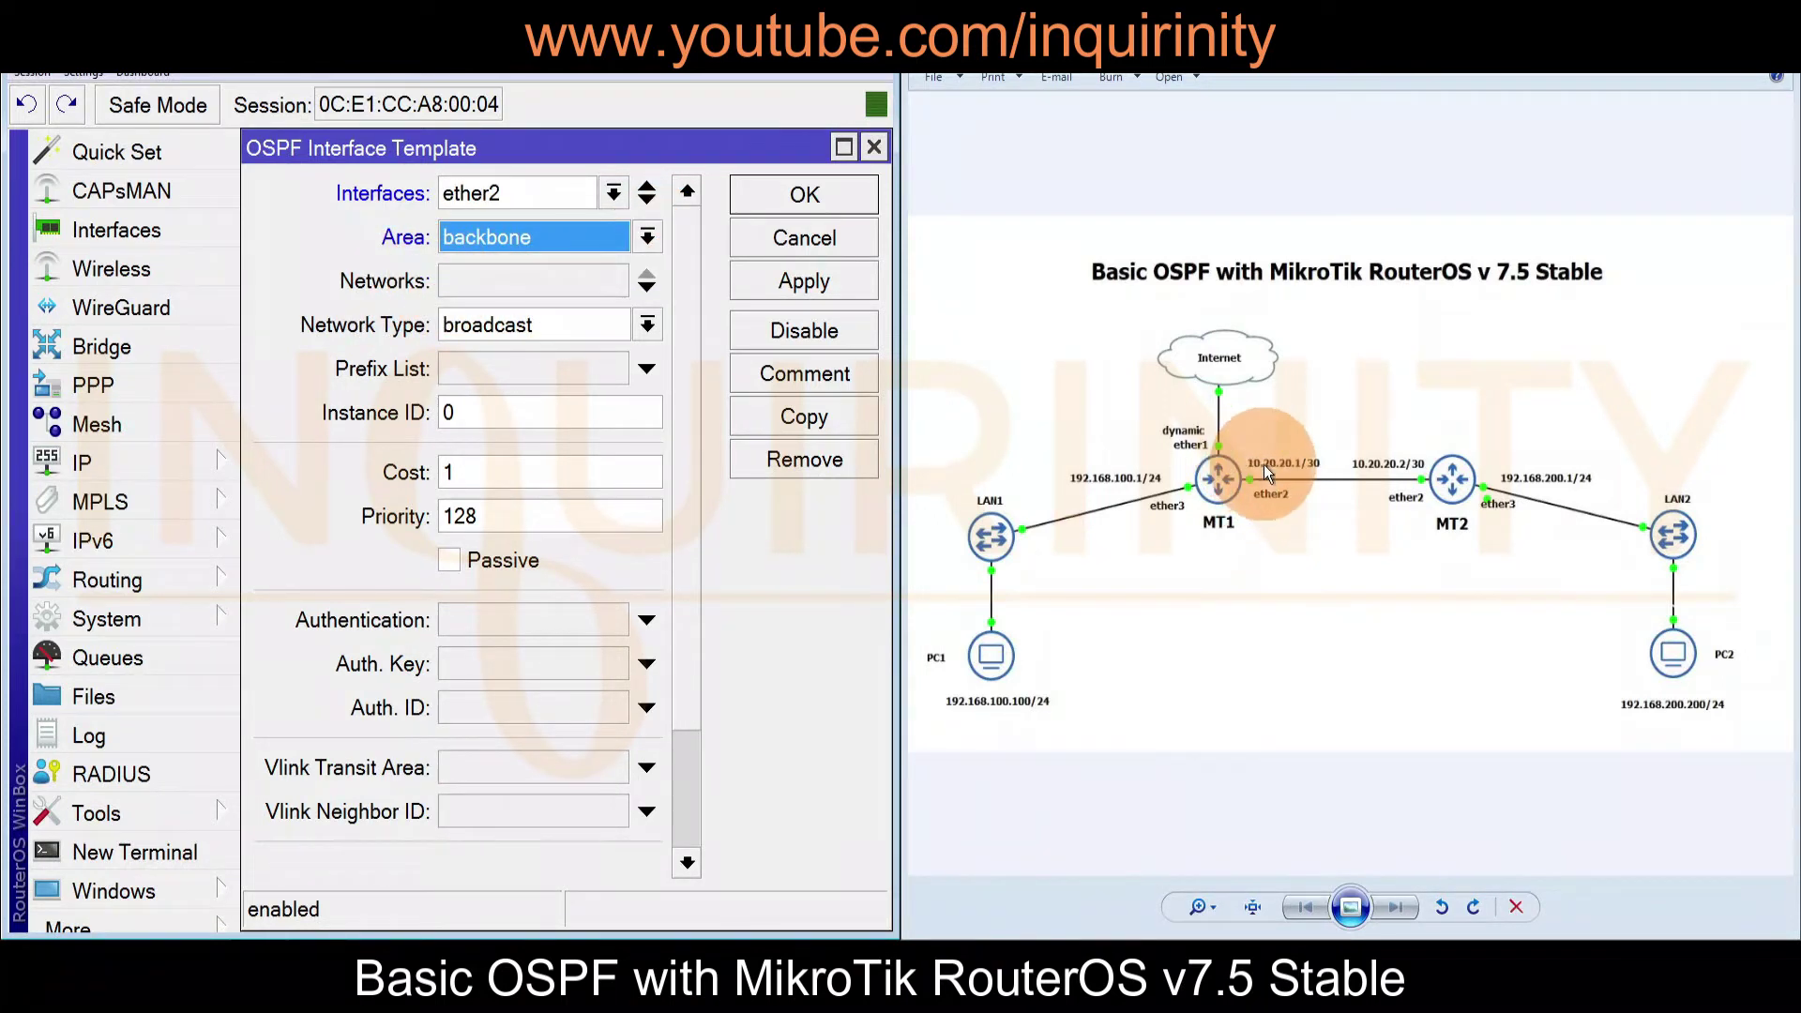
Set the ether2 template's network to 10.20.20.0/30 and its network type to ptp, and save the template
click(511, 289)
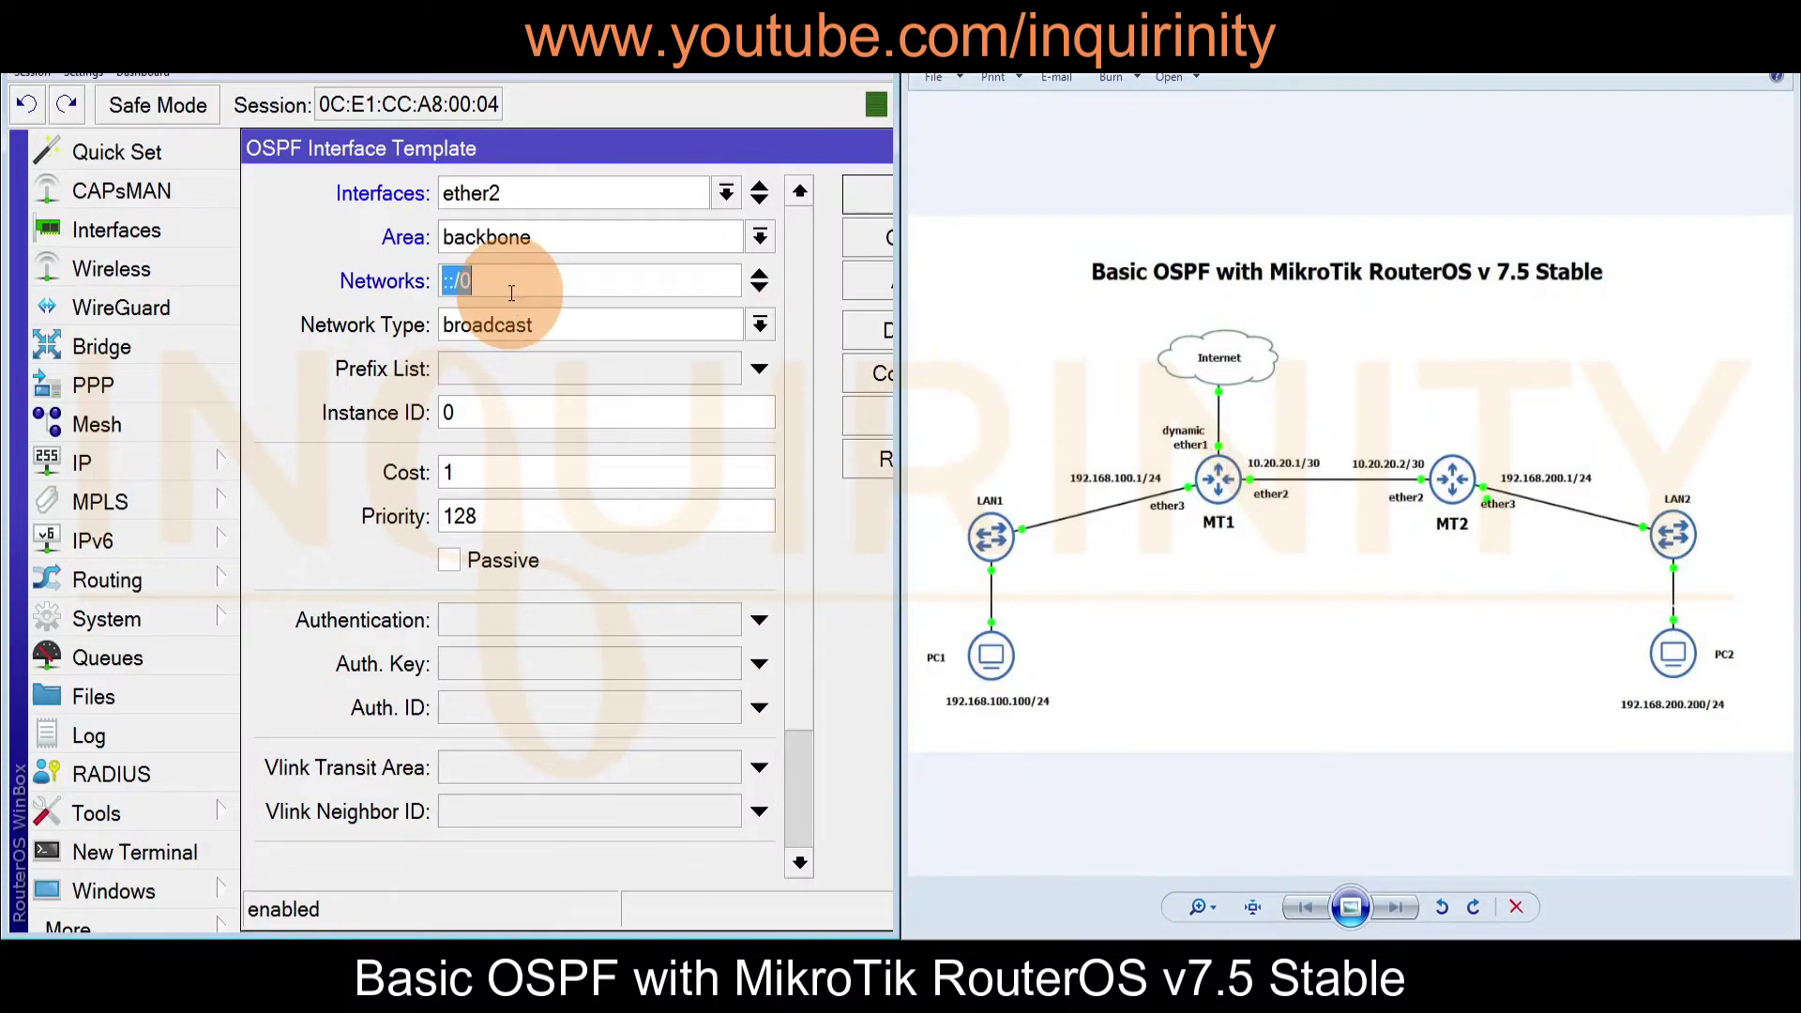
text(10.20.20.0/30)
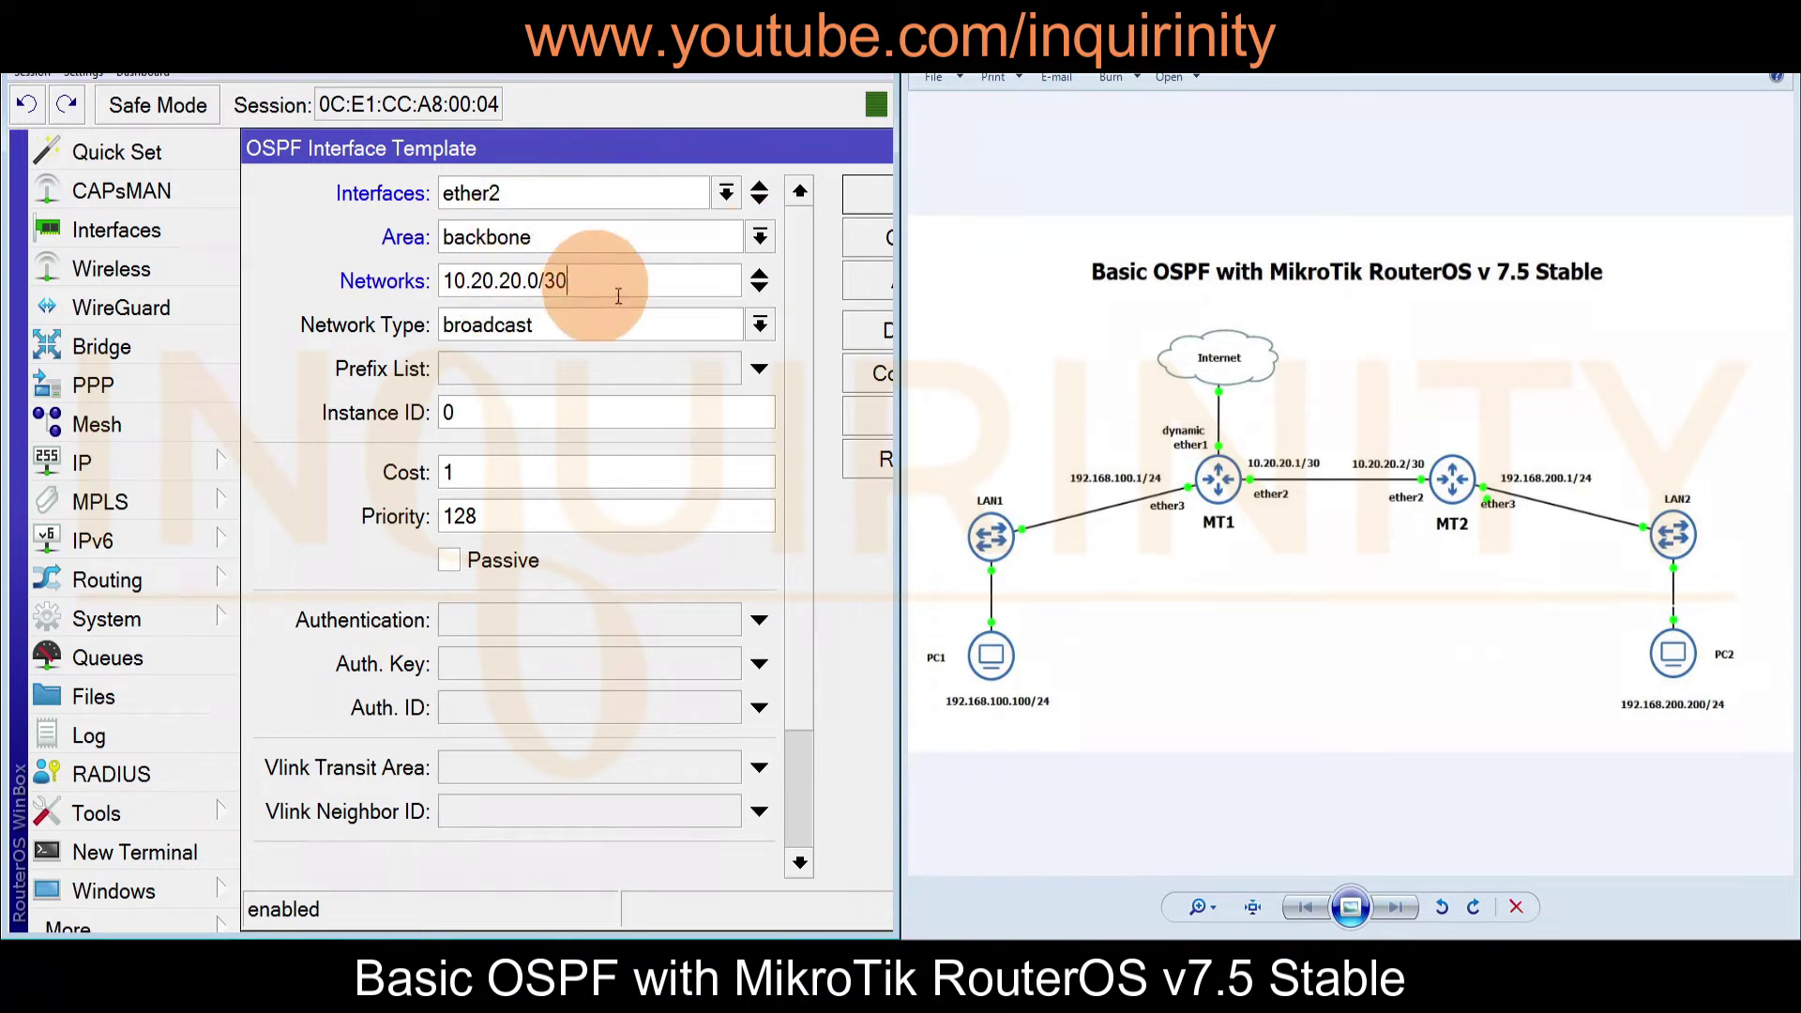
click(762, 325)
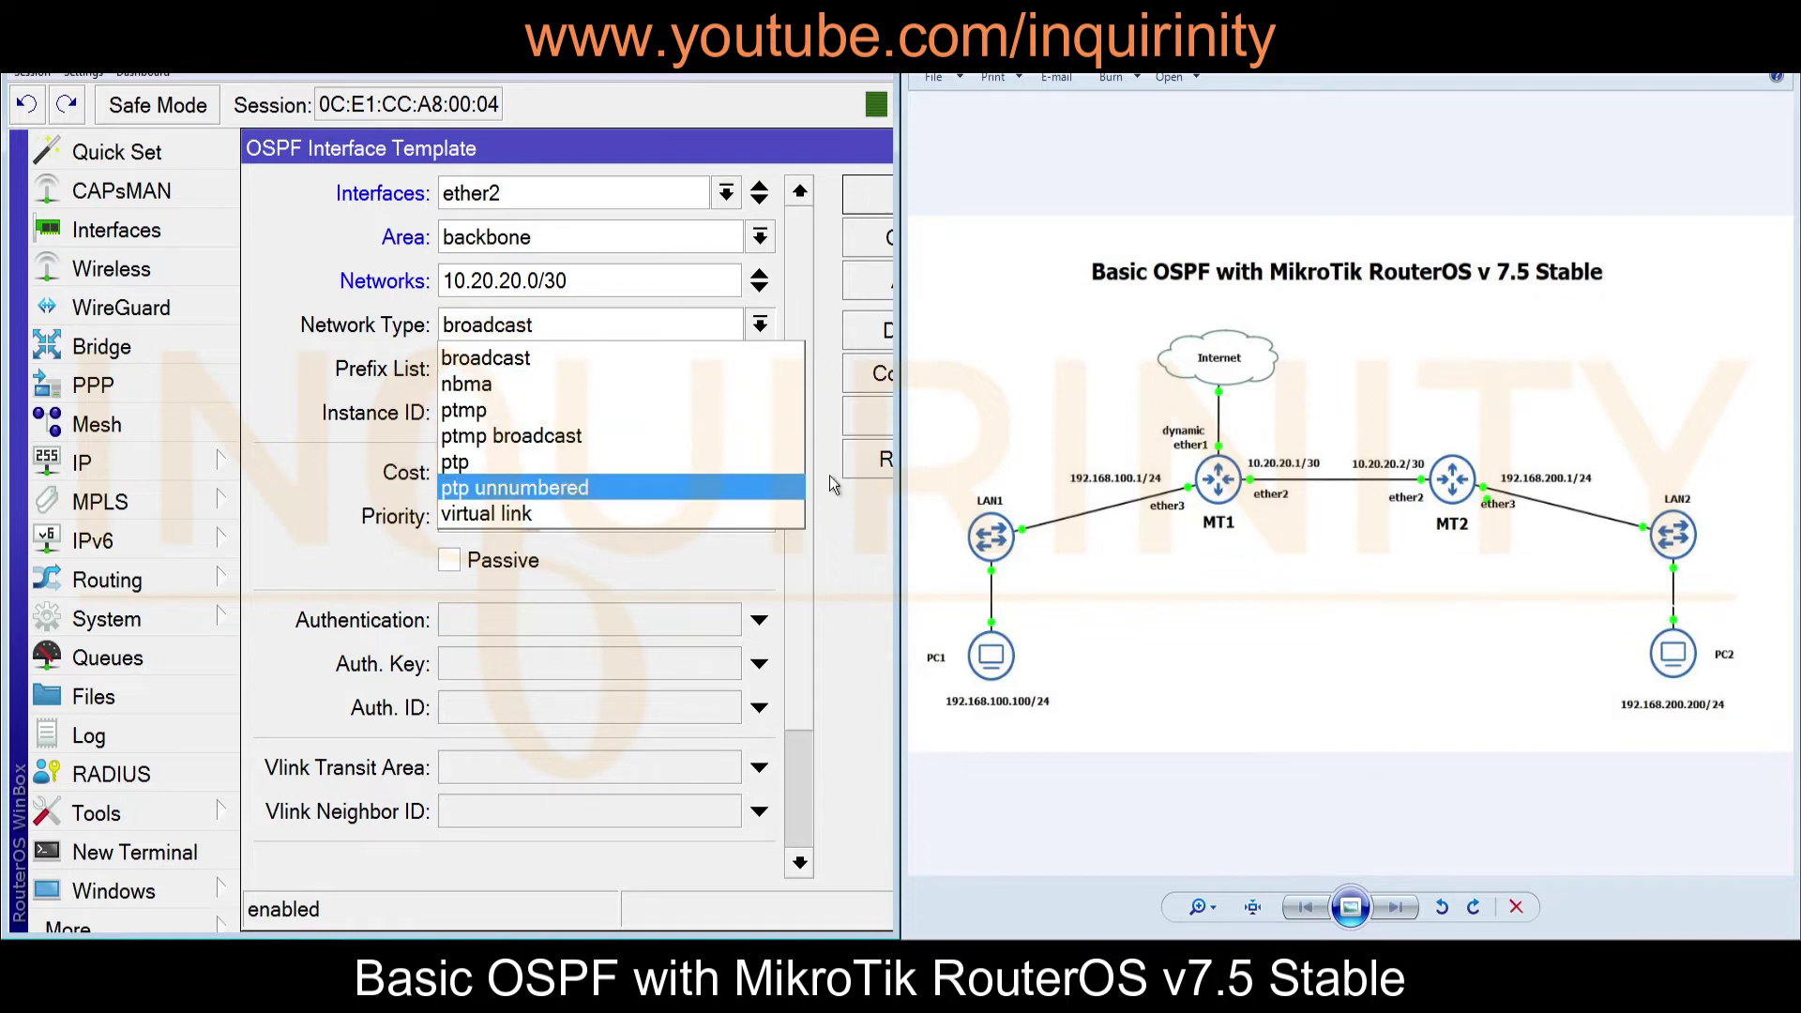
click(464, 462)
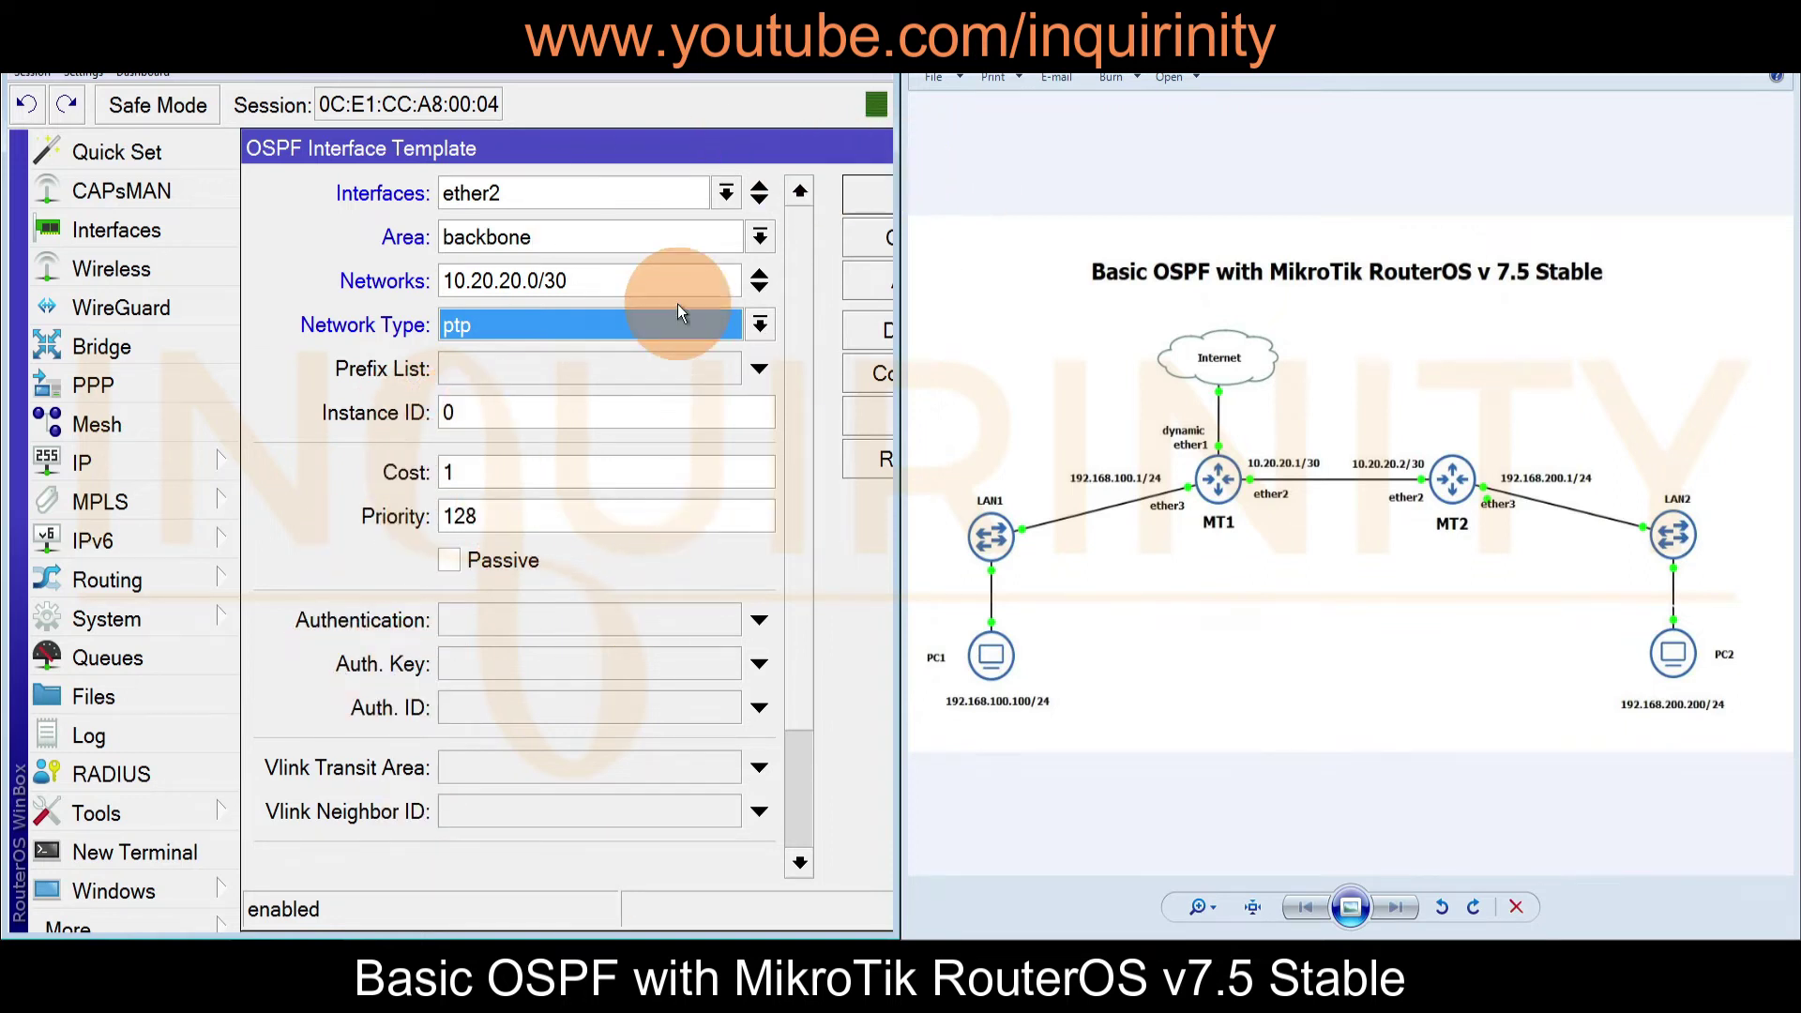
double_click(718, 160)
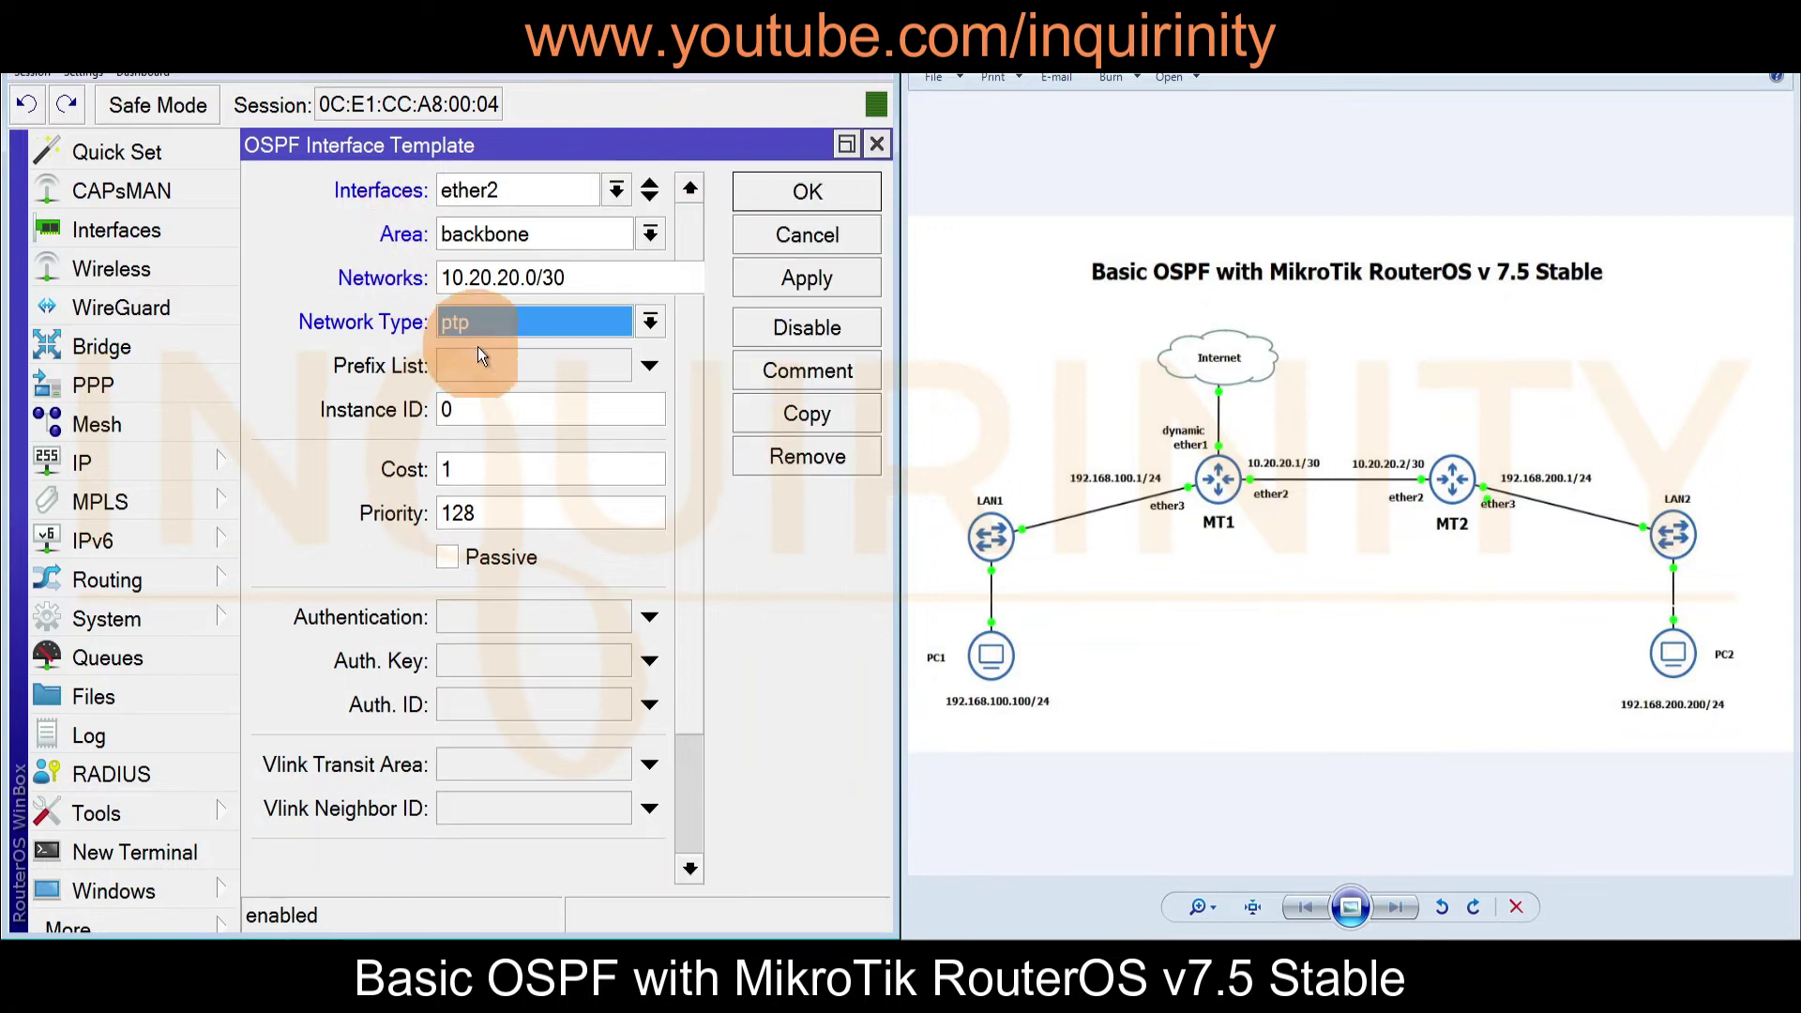
click(774, 196)
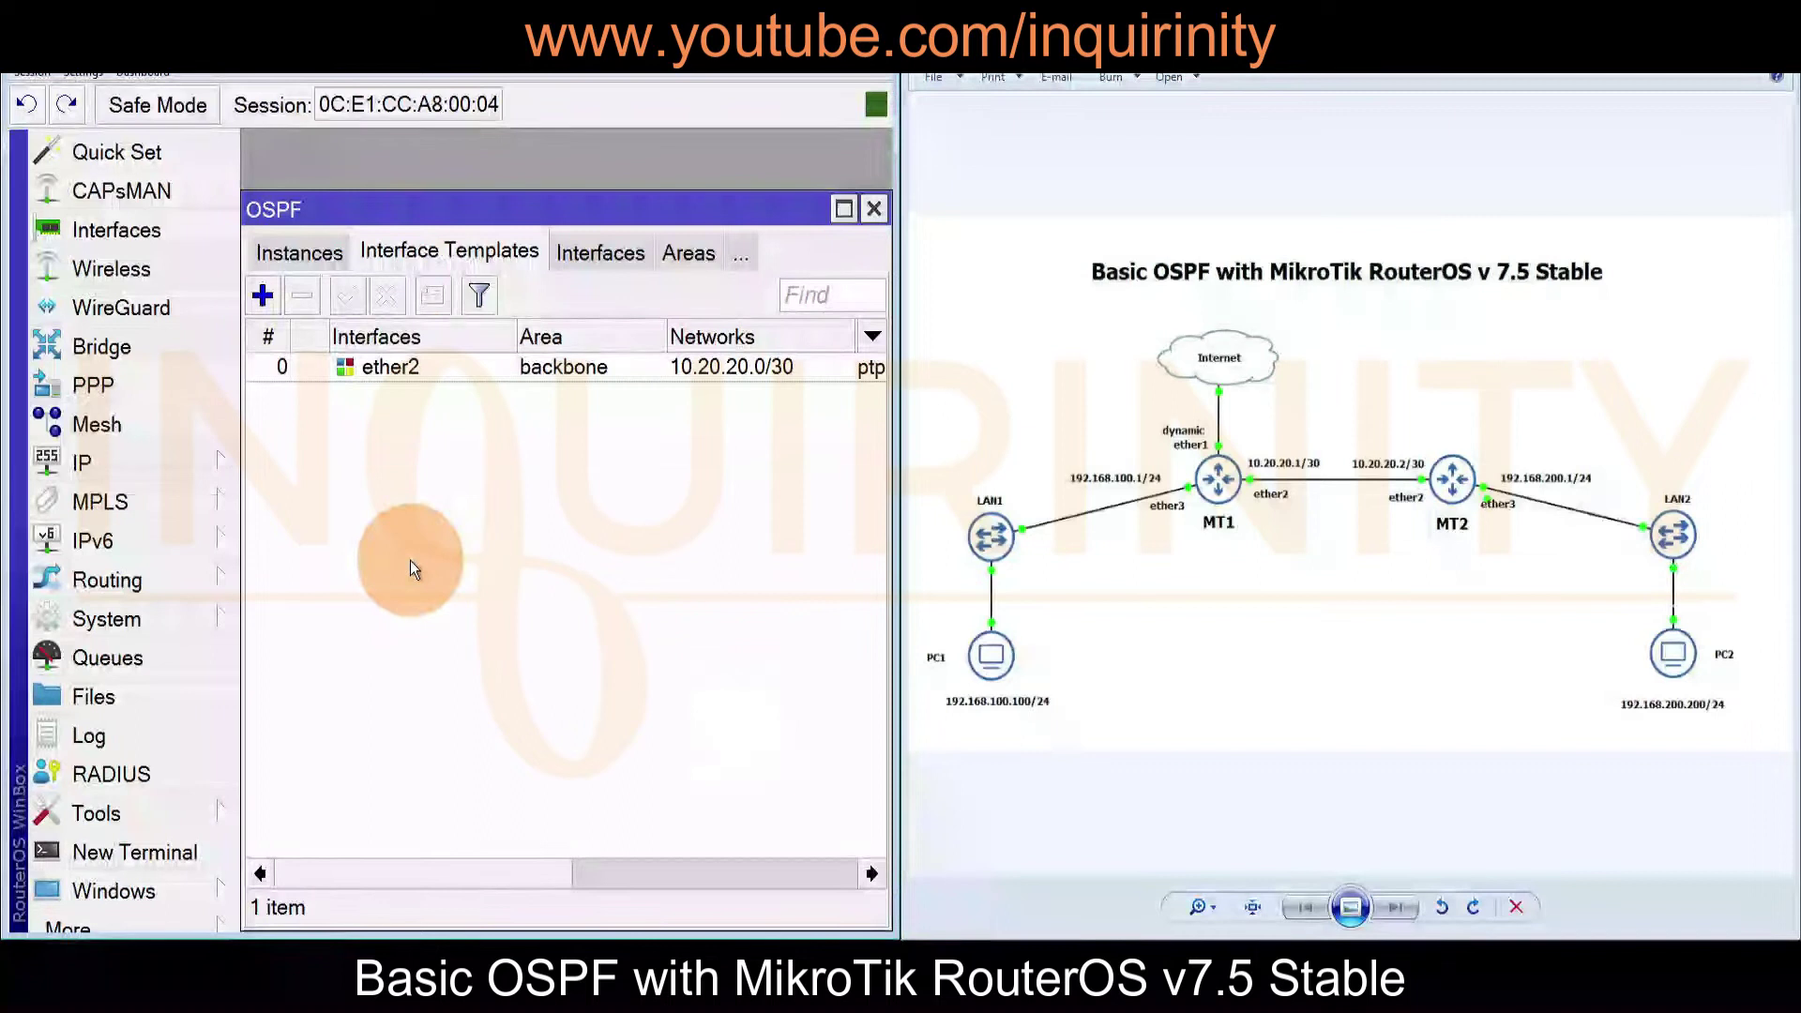
Open ospf-instance-1 on MT1 and set Originate Default to if installed
click(306, 267)
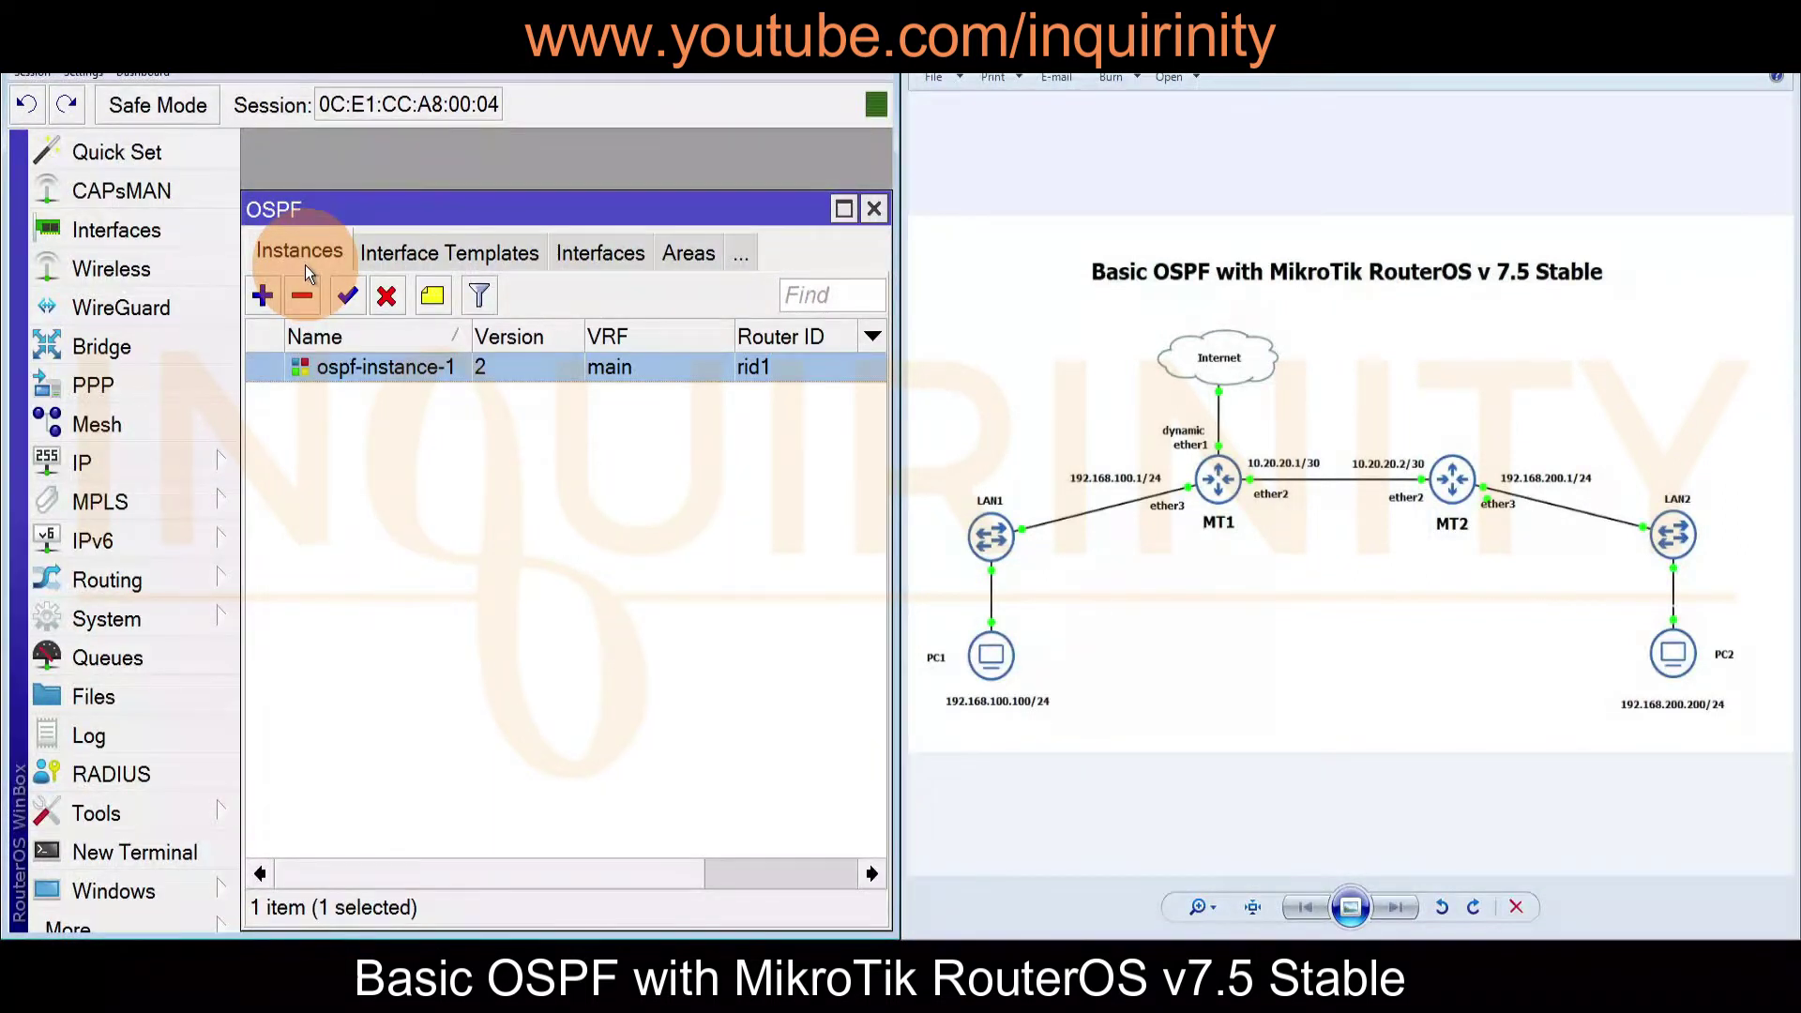
double_click(369, 374)
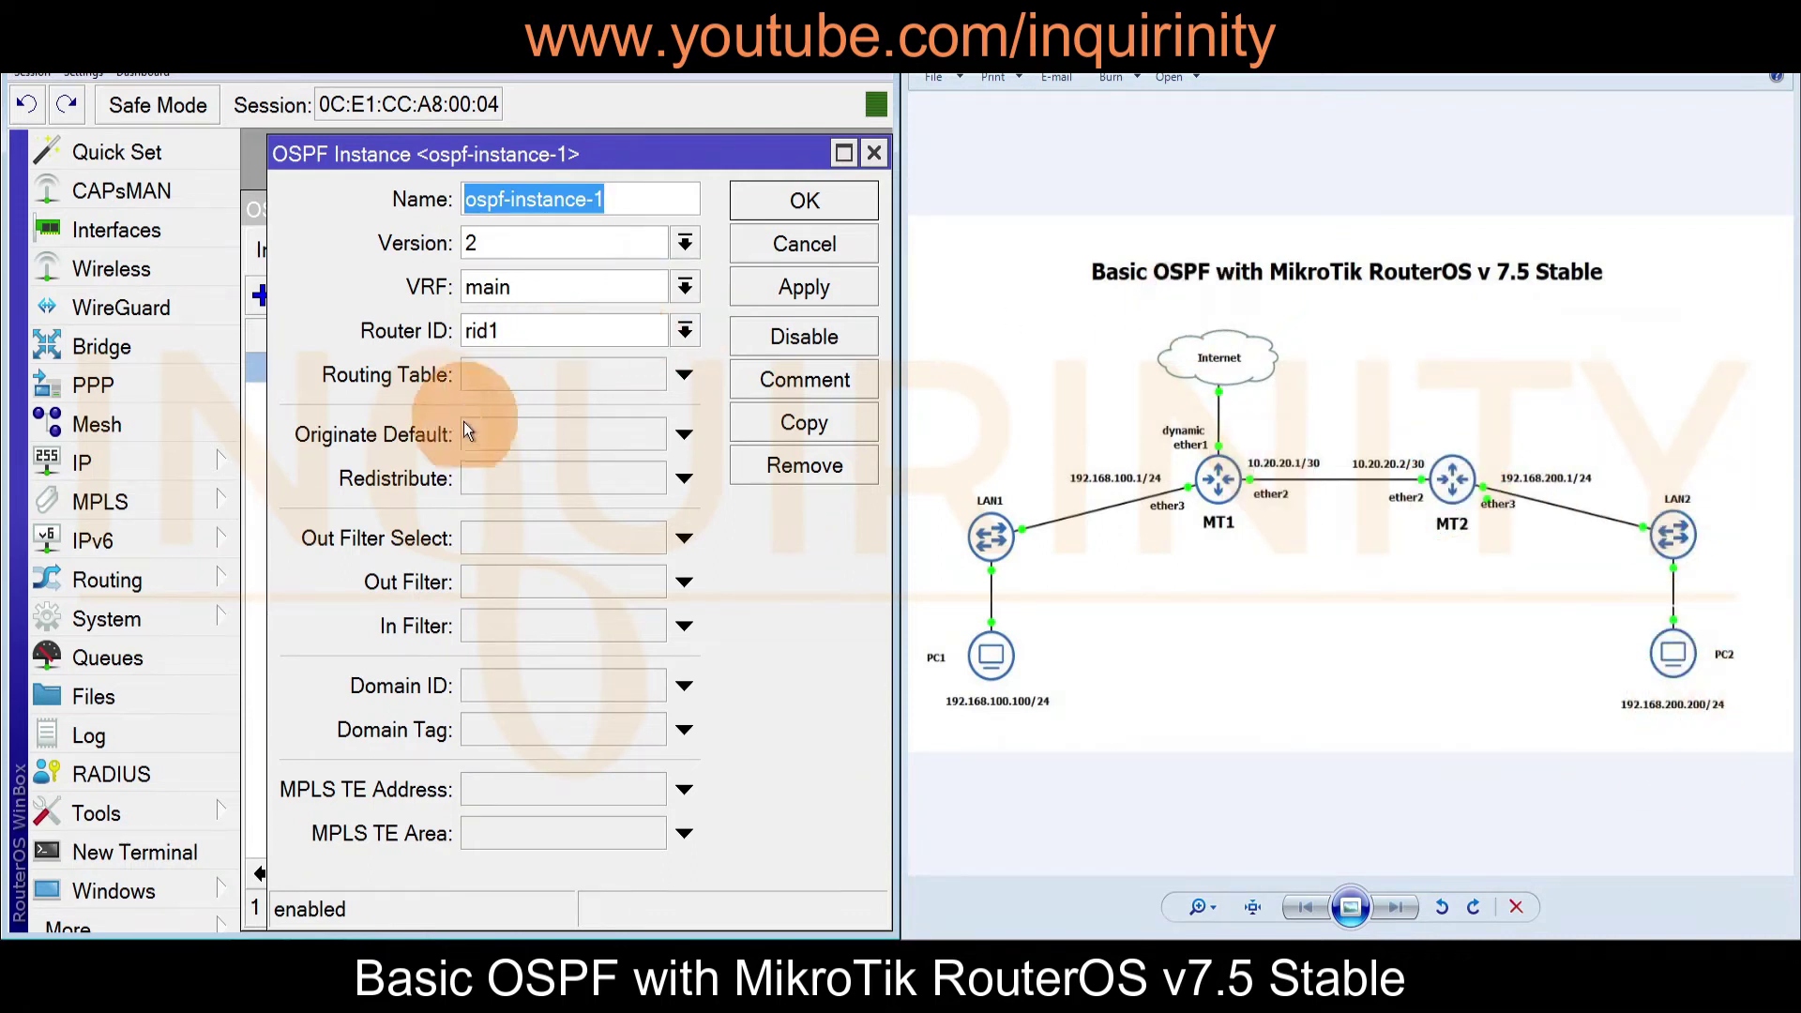
click(634, 437)
click(647, 436)
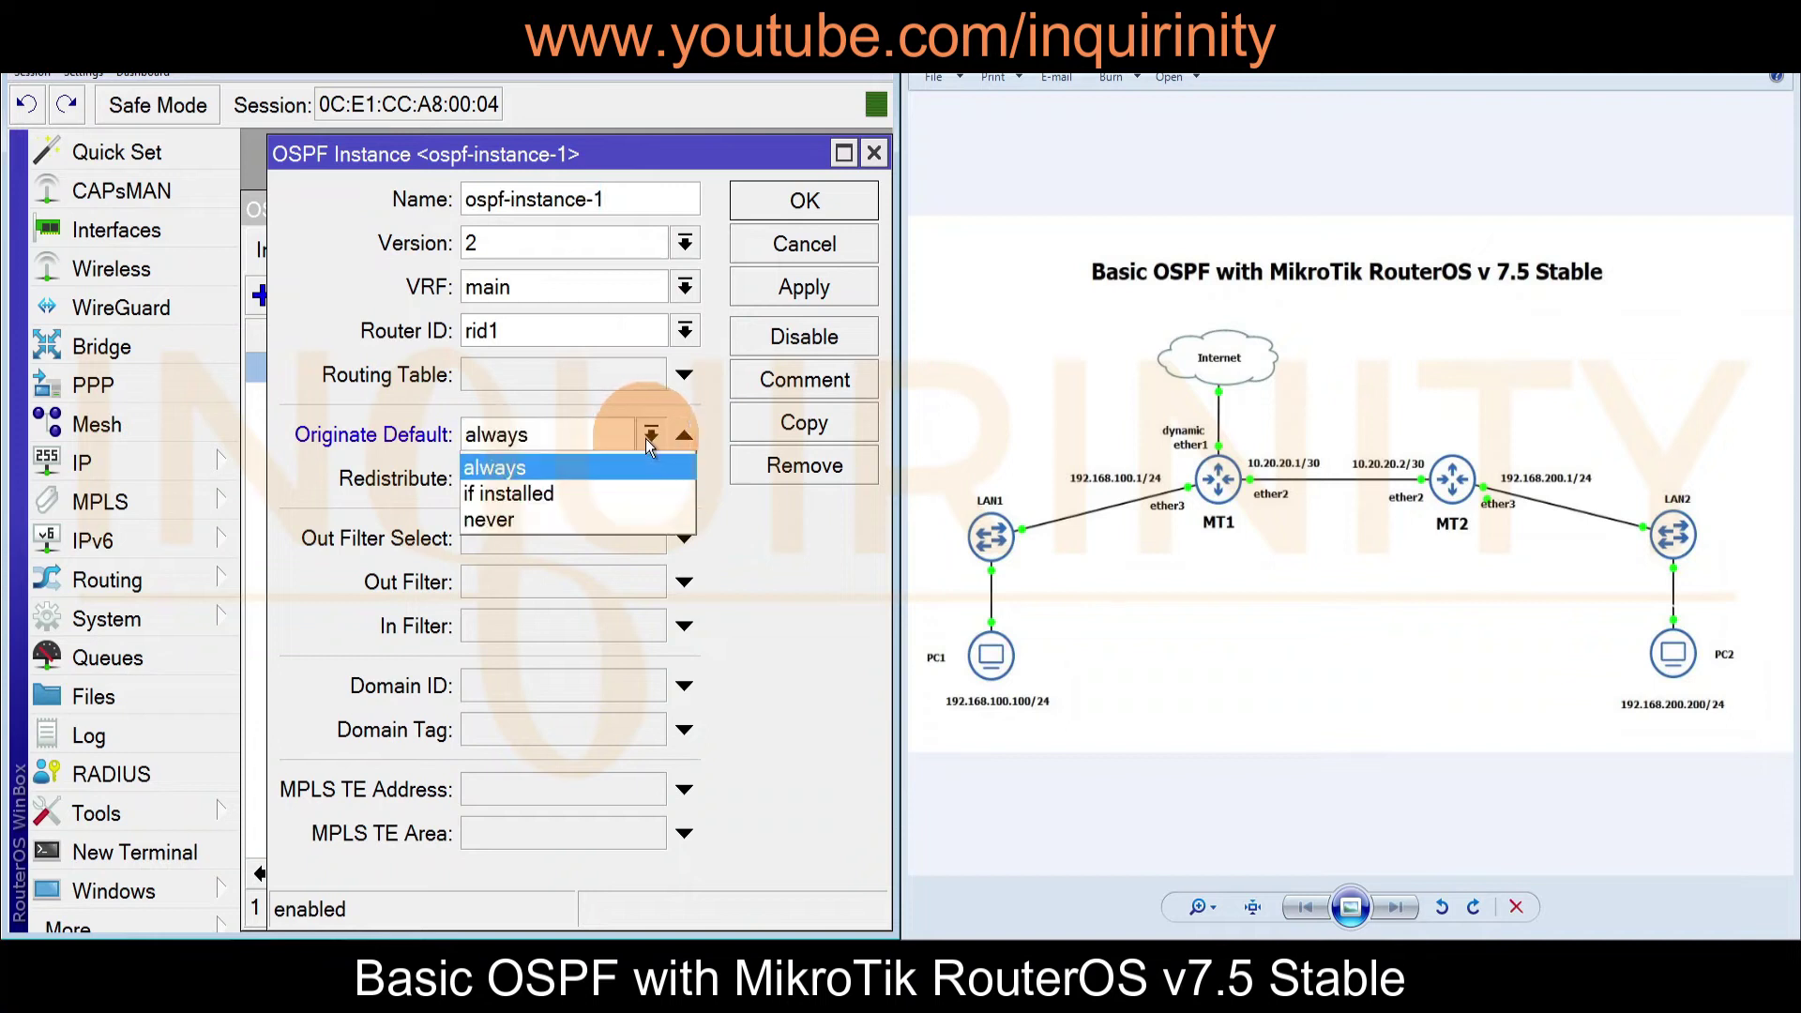
click(512, 495)
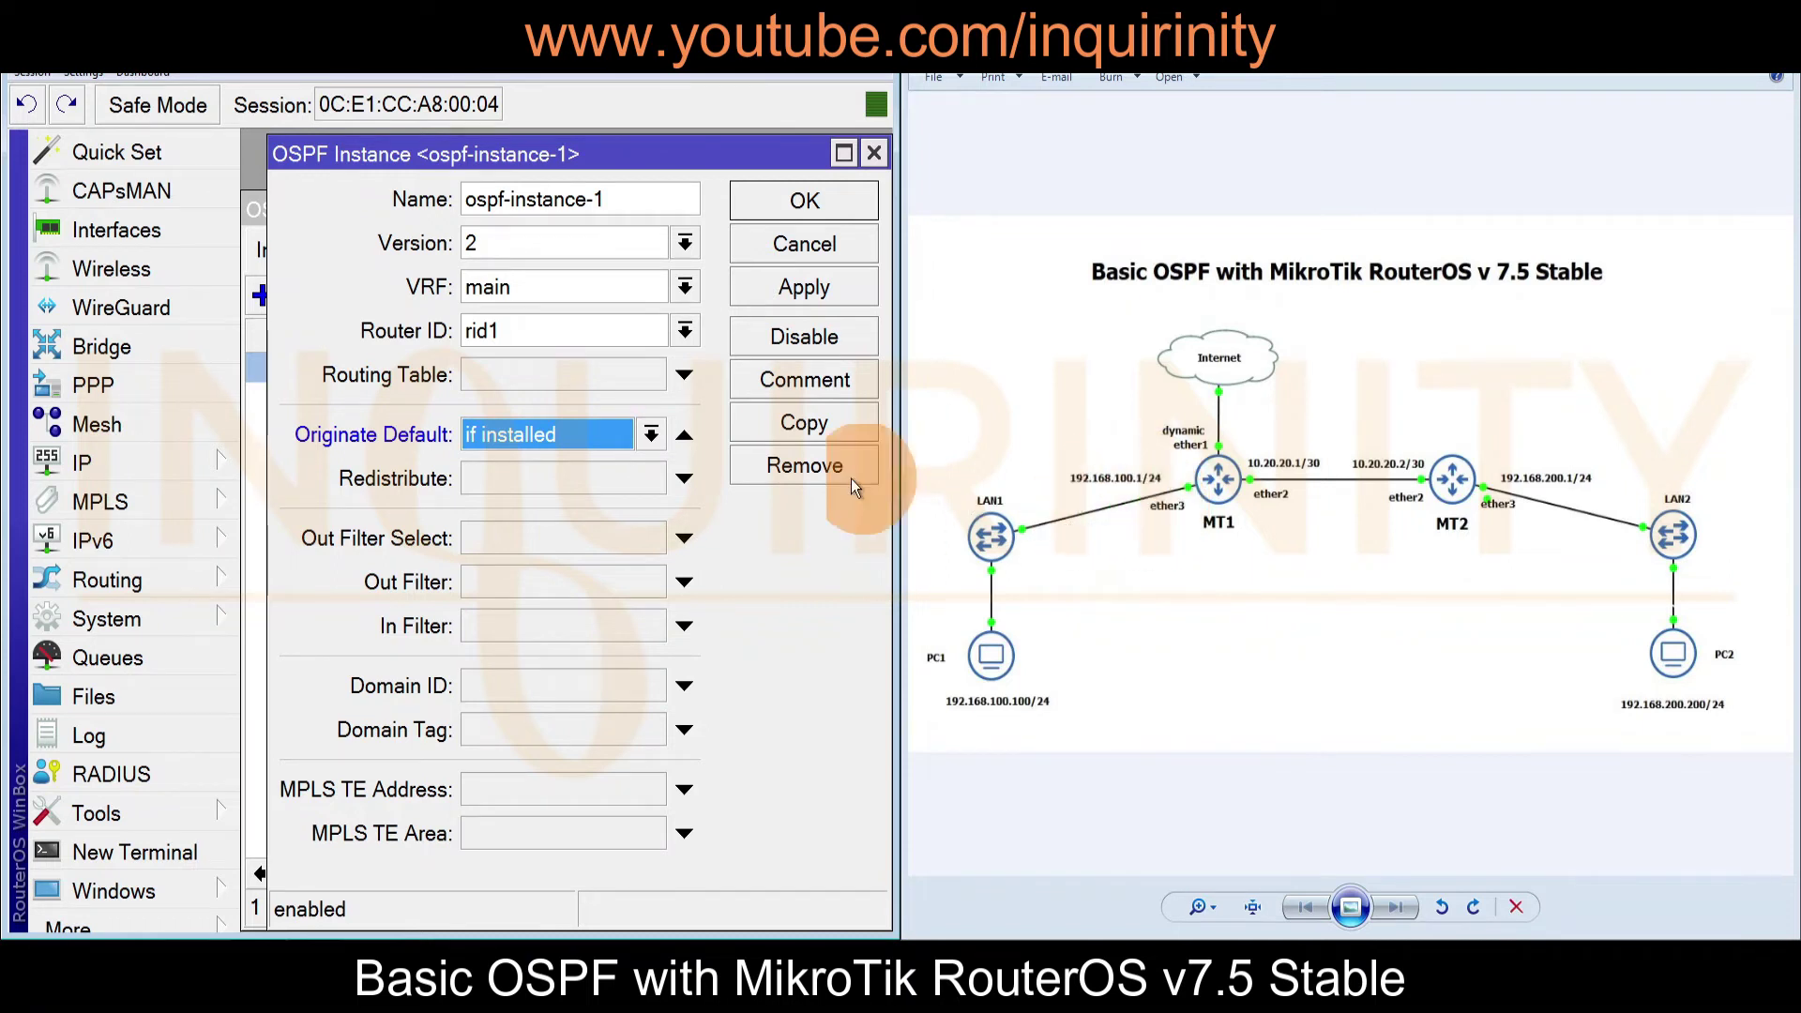
Enable redistribution of connected routes for ospf-instance-1, then apply and save the instance
click(638, 480)
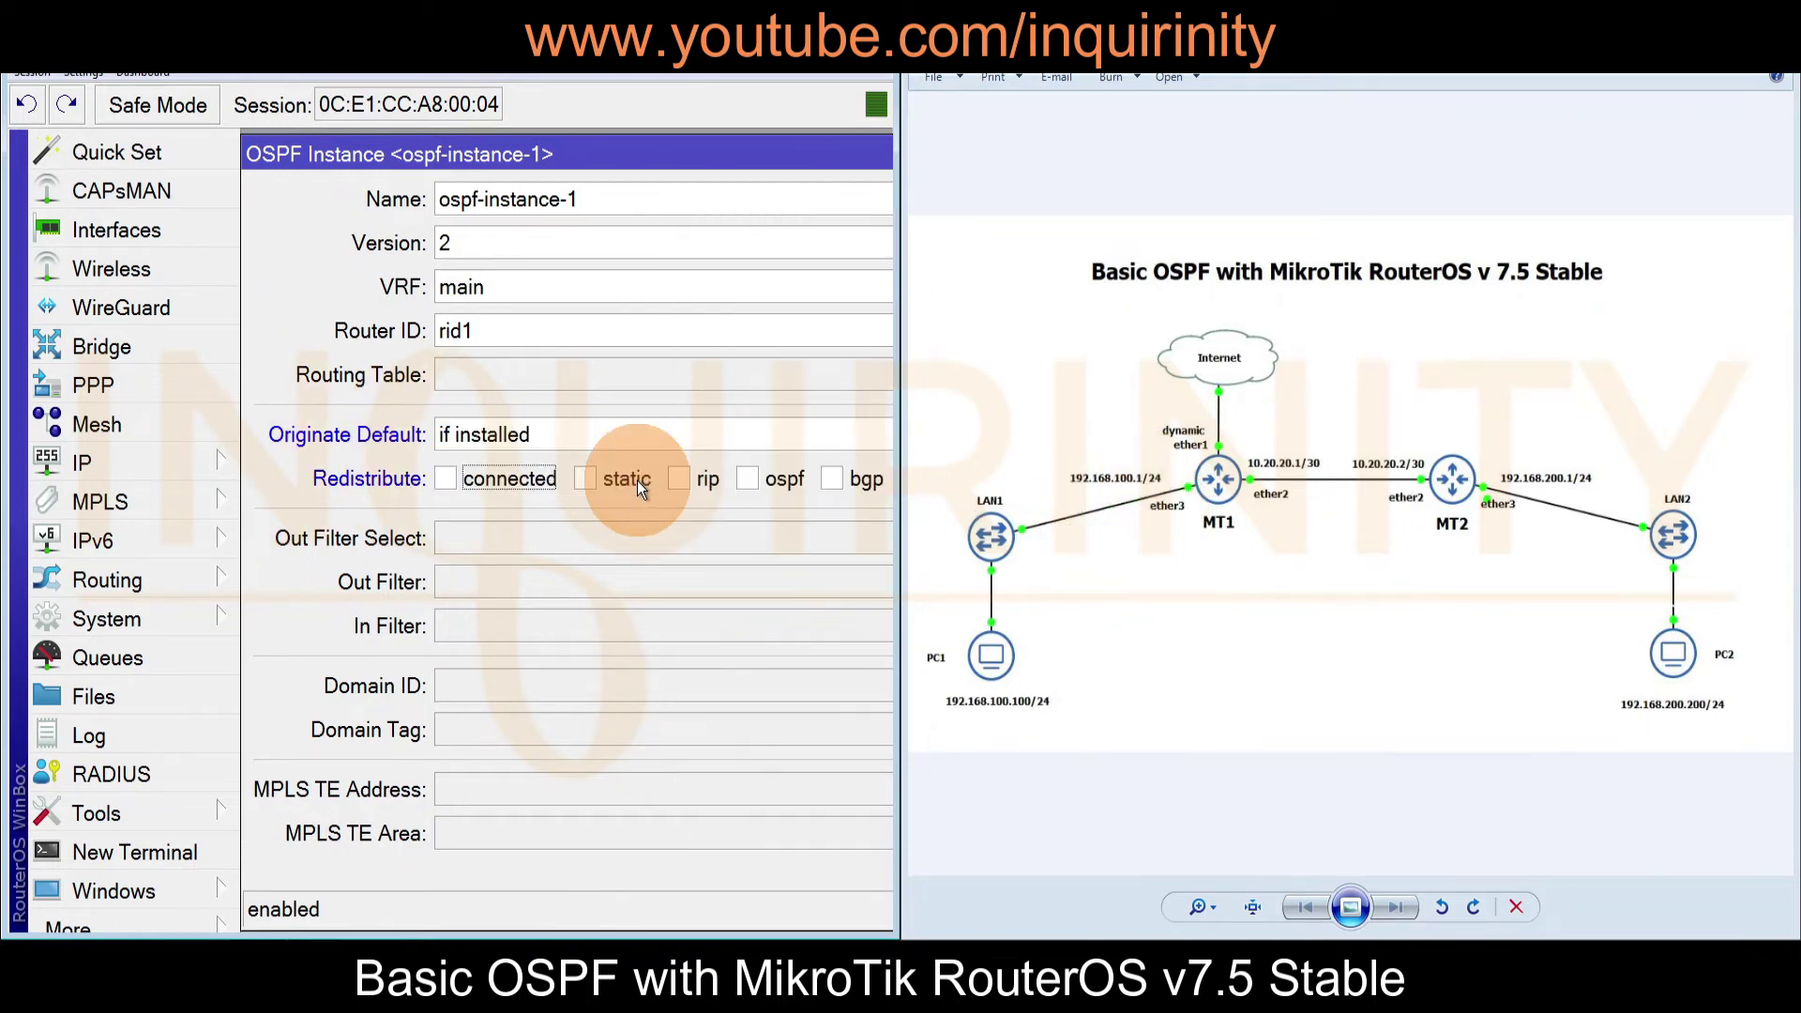
click(451, 482)
double_click(563, 155)
click(827, 276)
click(807, 193)
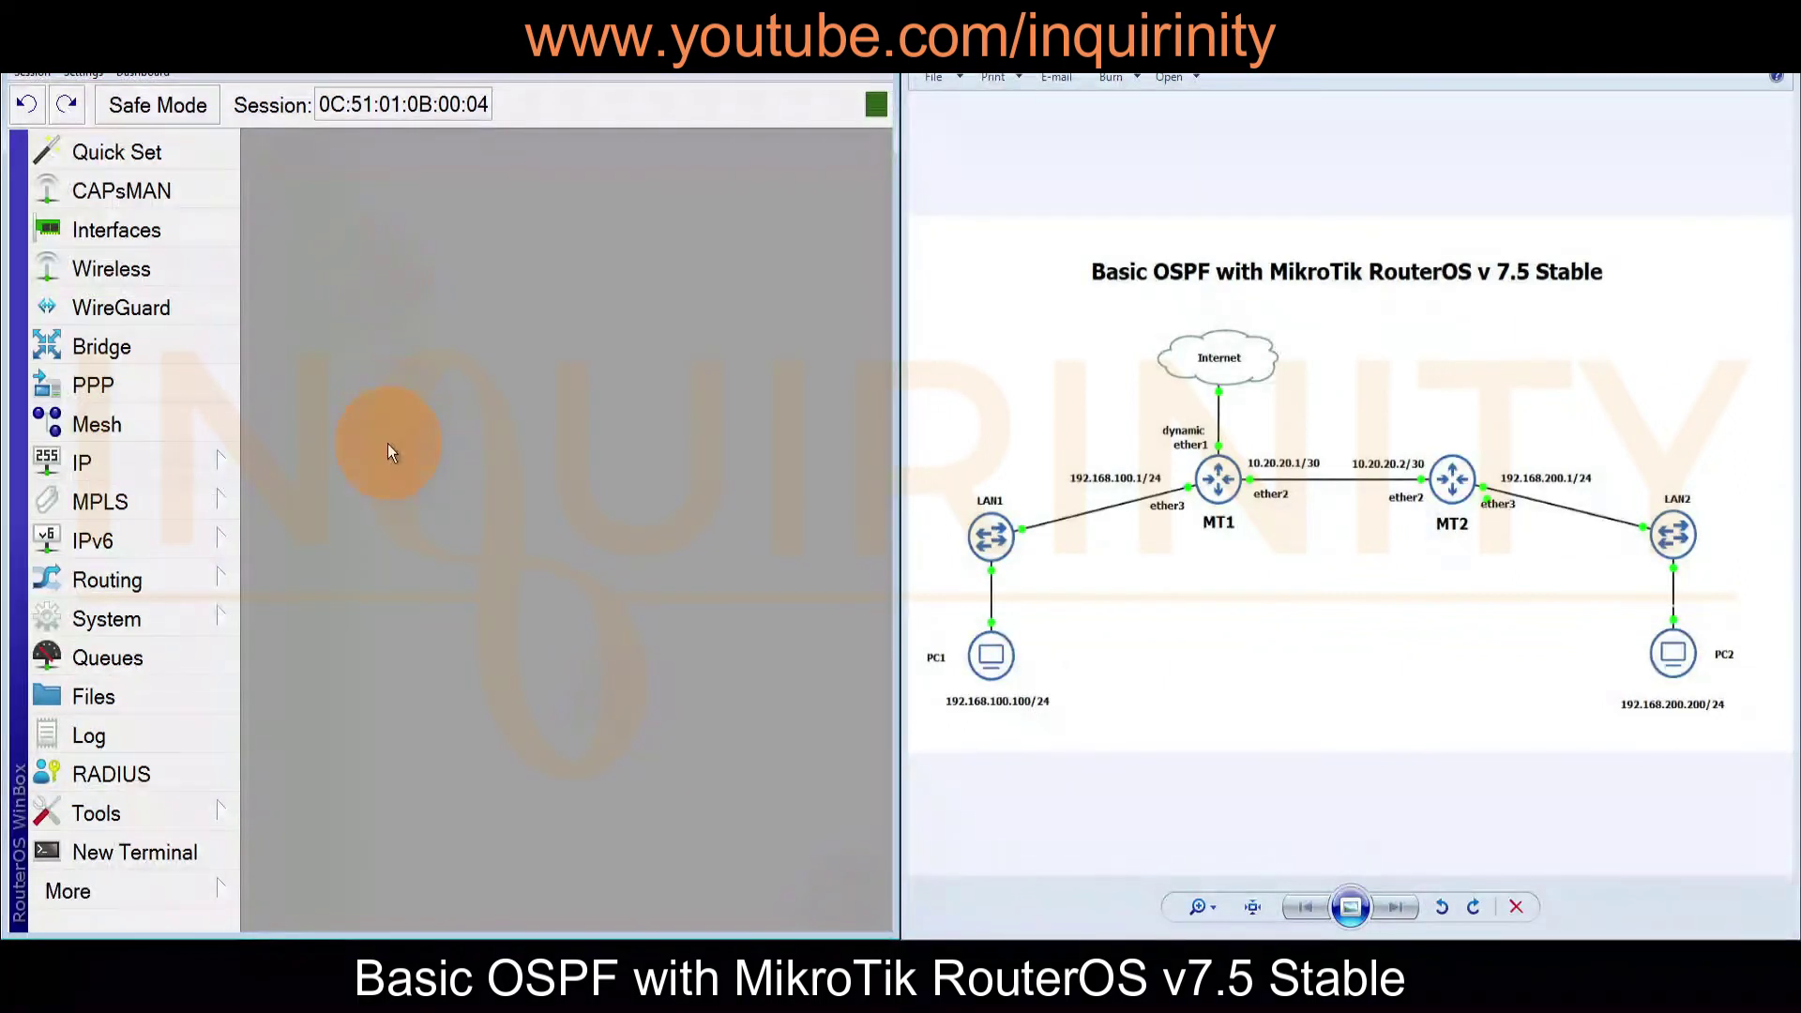
Create a router ID named rid1 with ID 192.168.255.2 on MT2, save it and close the router ID list
click(133, 592)
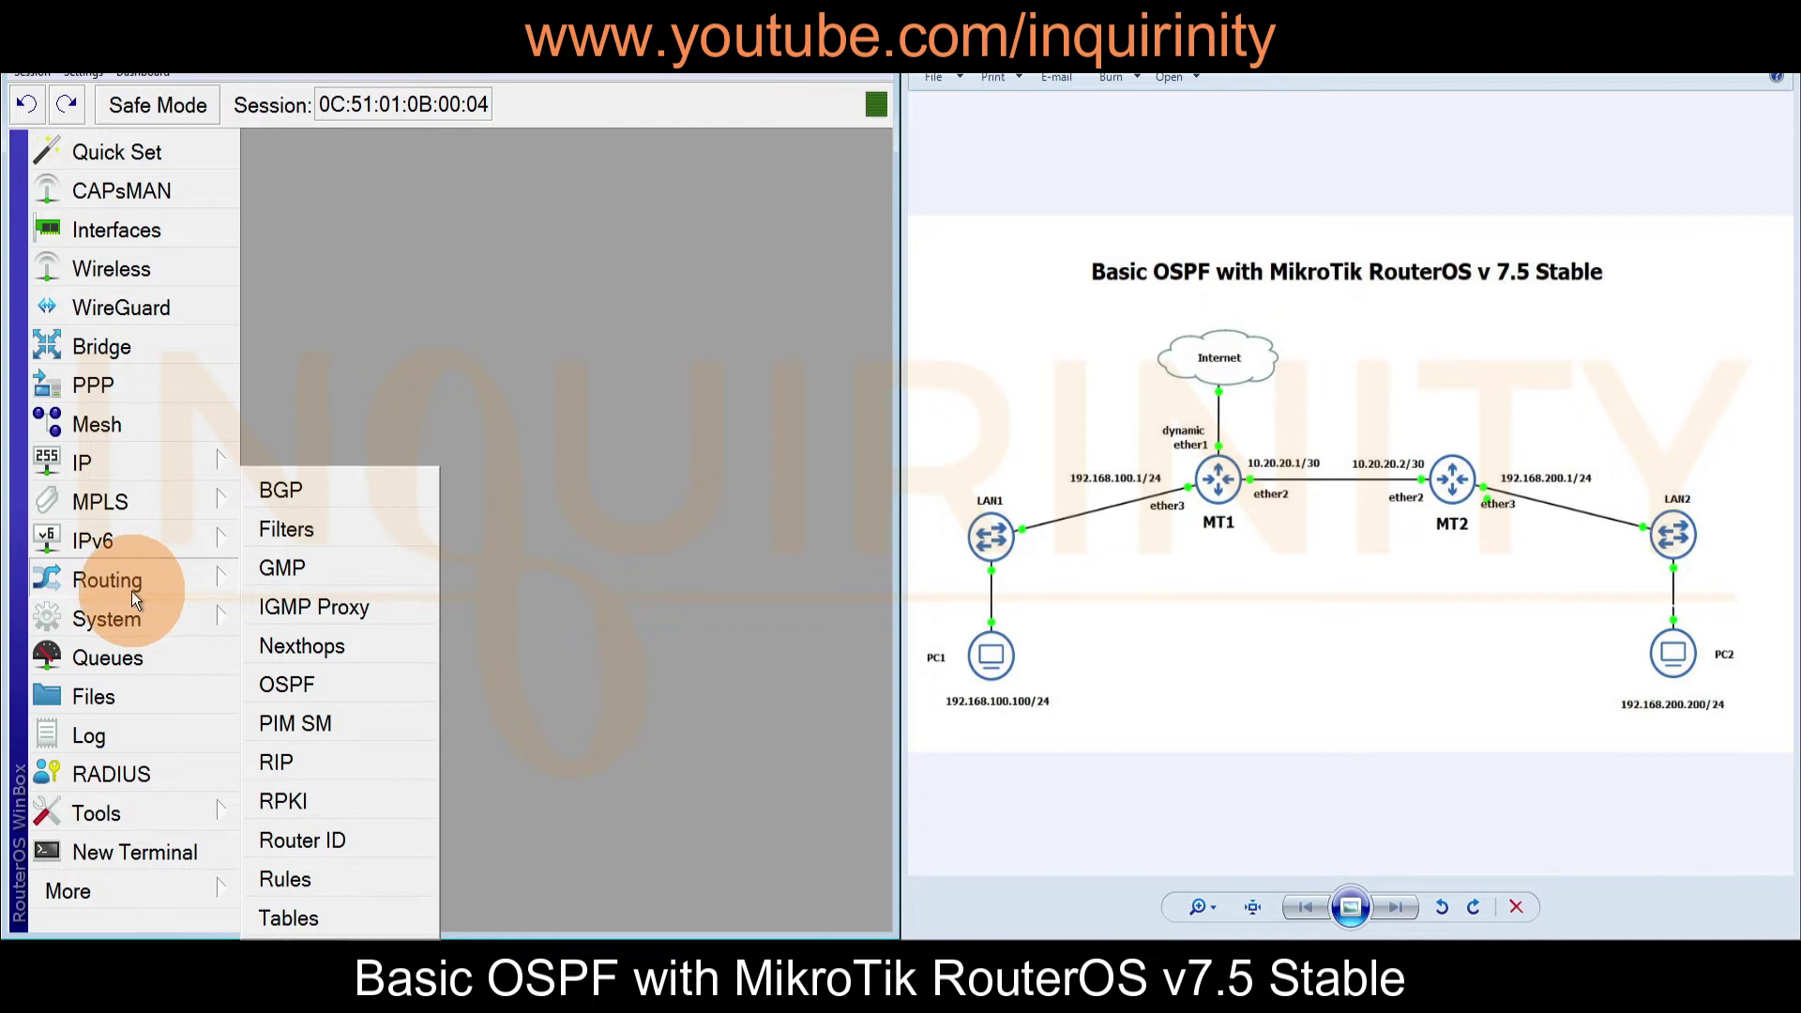
click(302, 838)
click(262, 263)
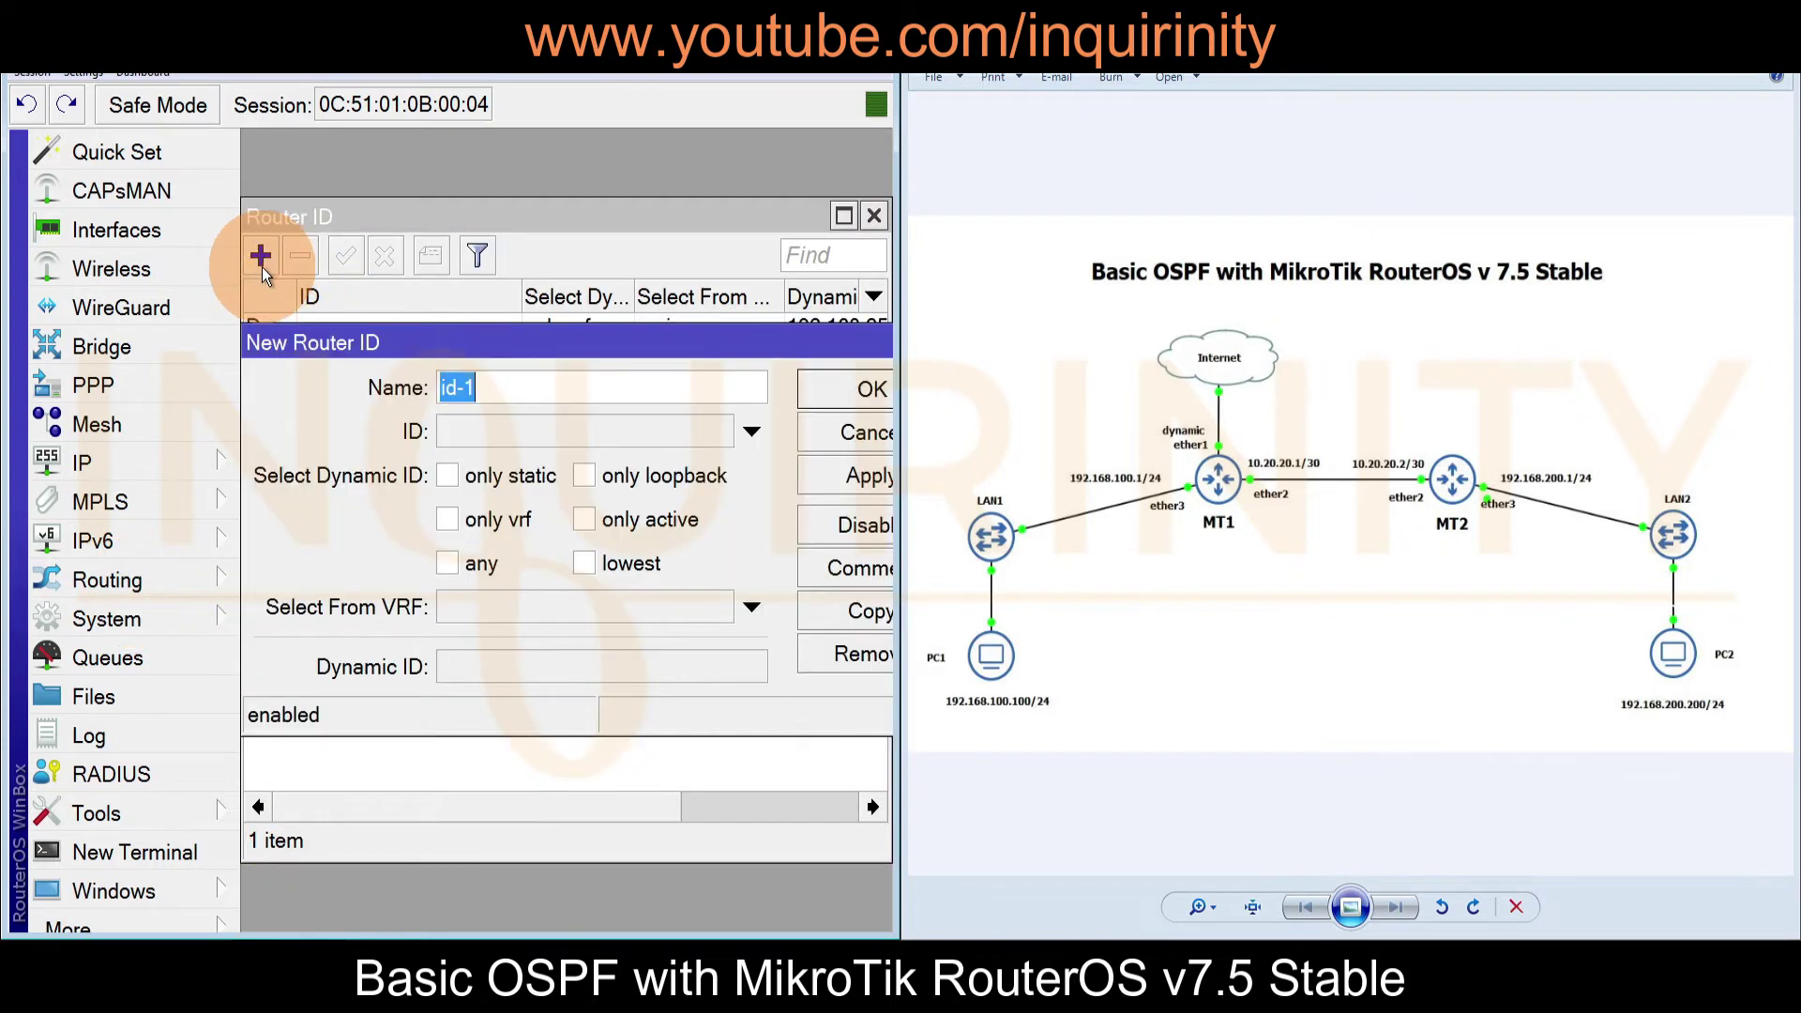
text(rid1)
click(520, 428)
text(192.168.)
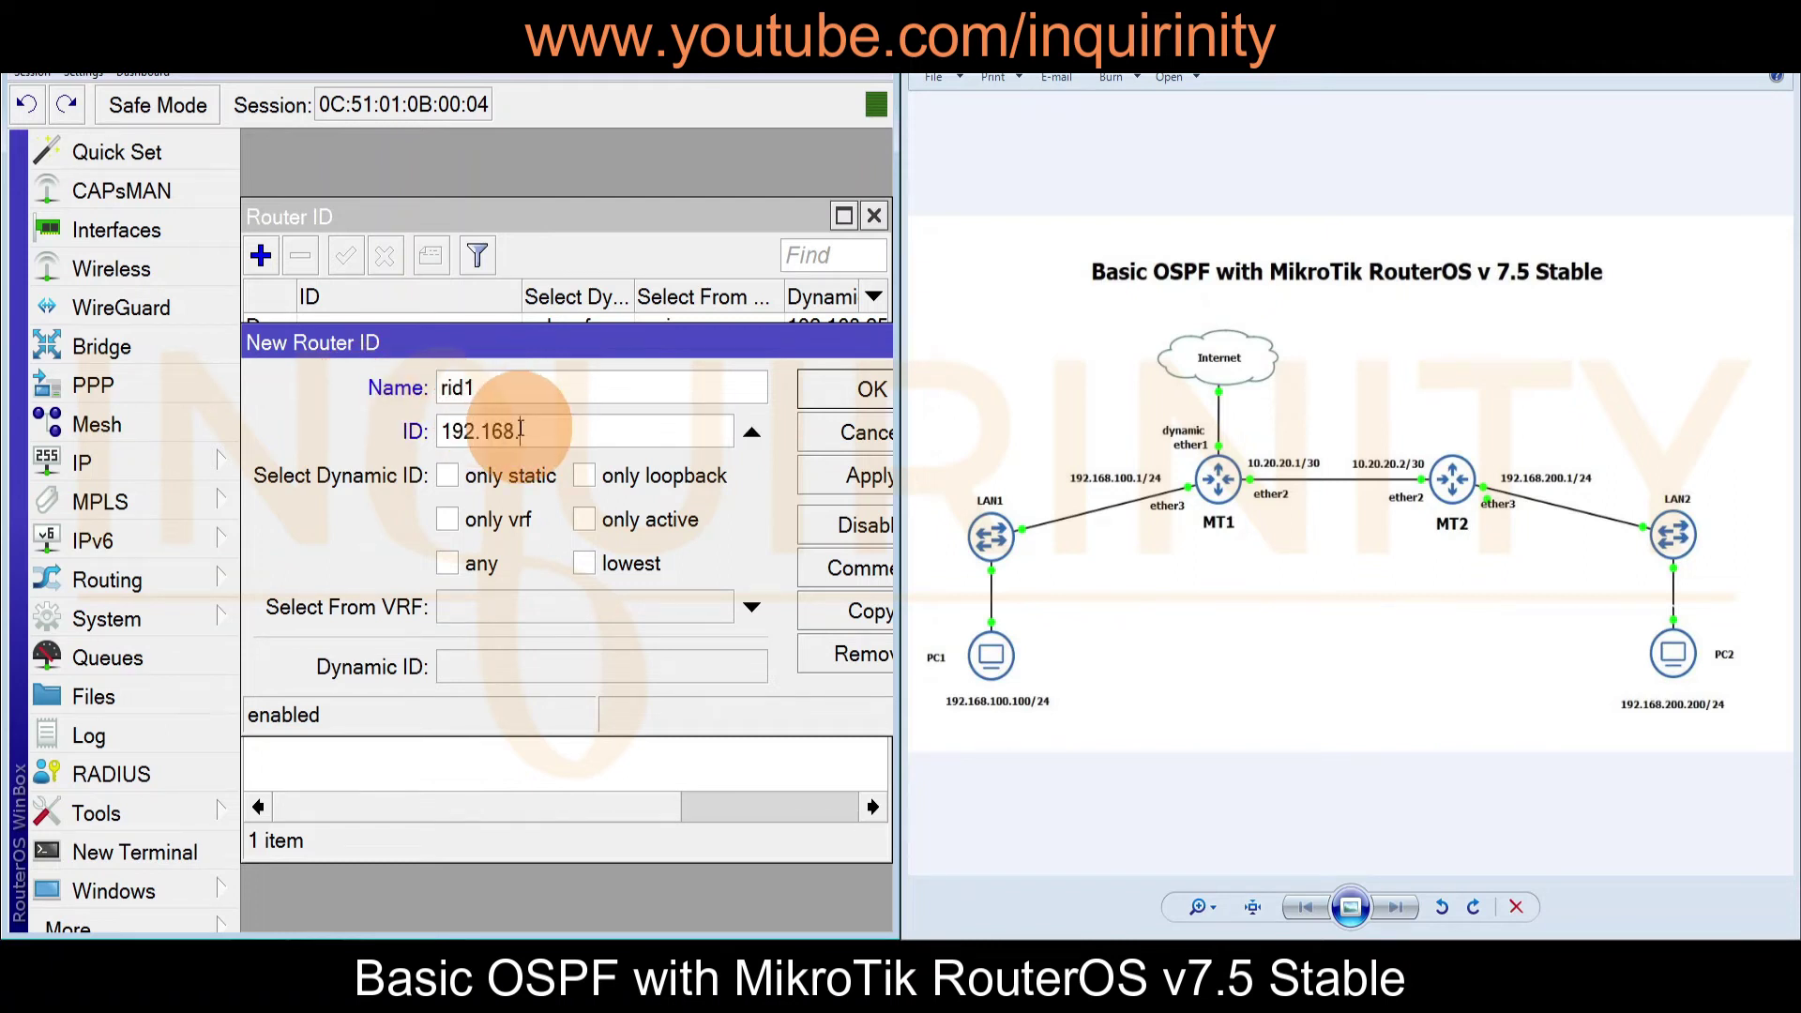
text(255.2)
click(852, 483)
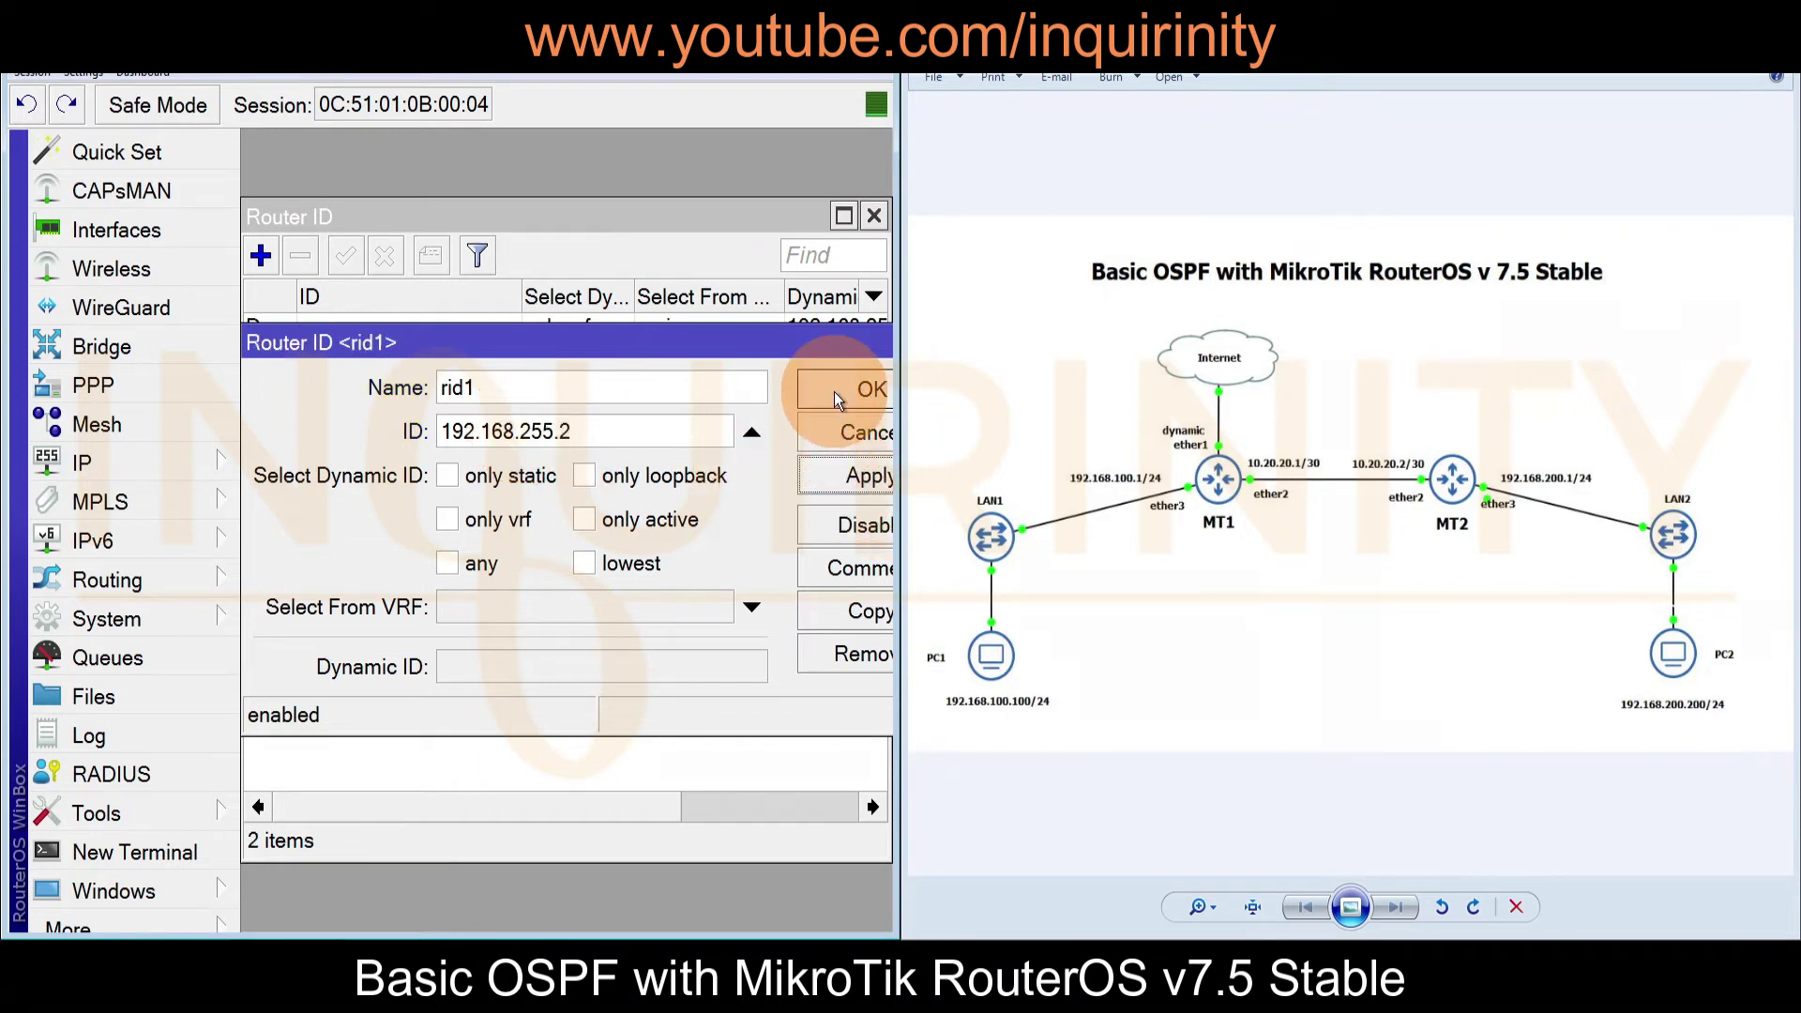
click(835, 391)
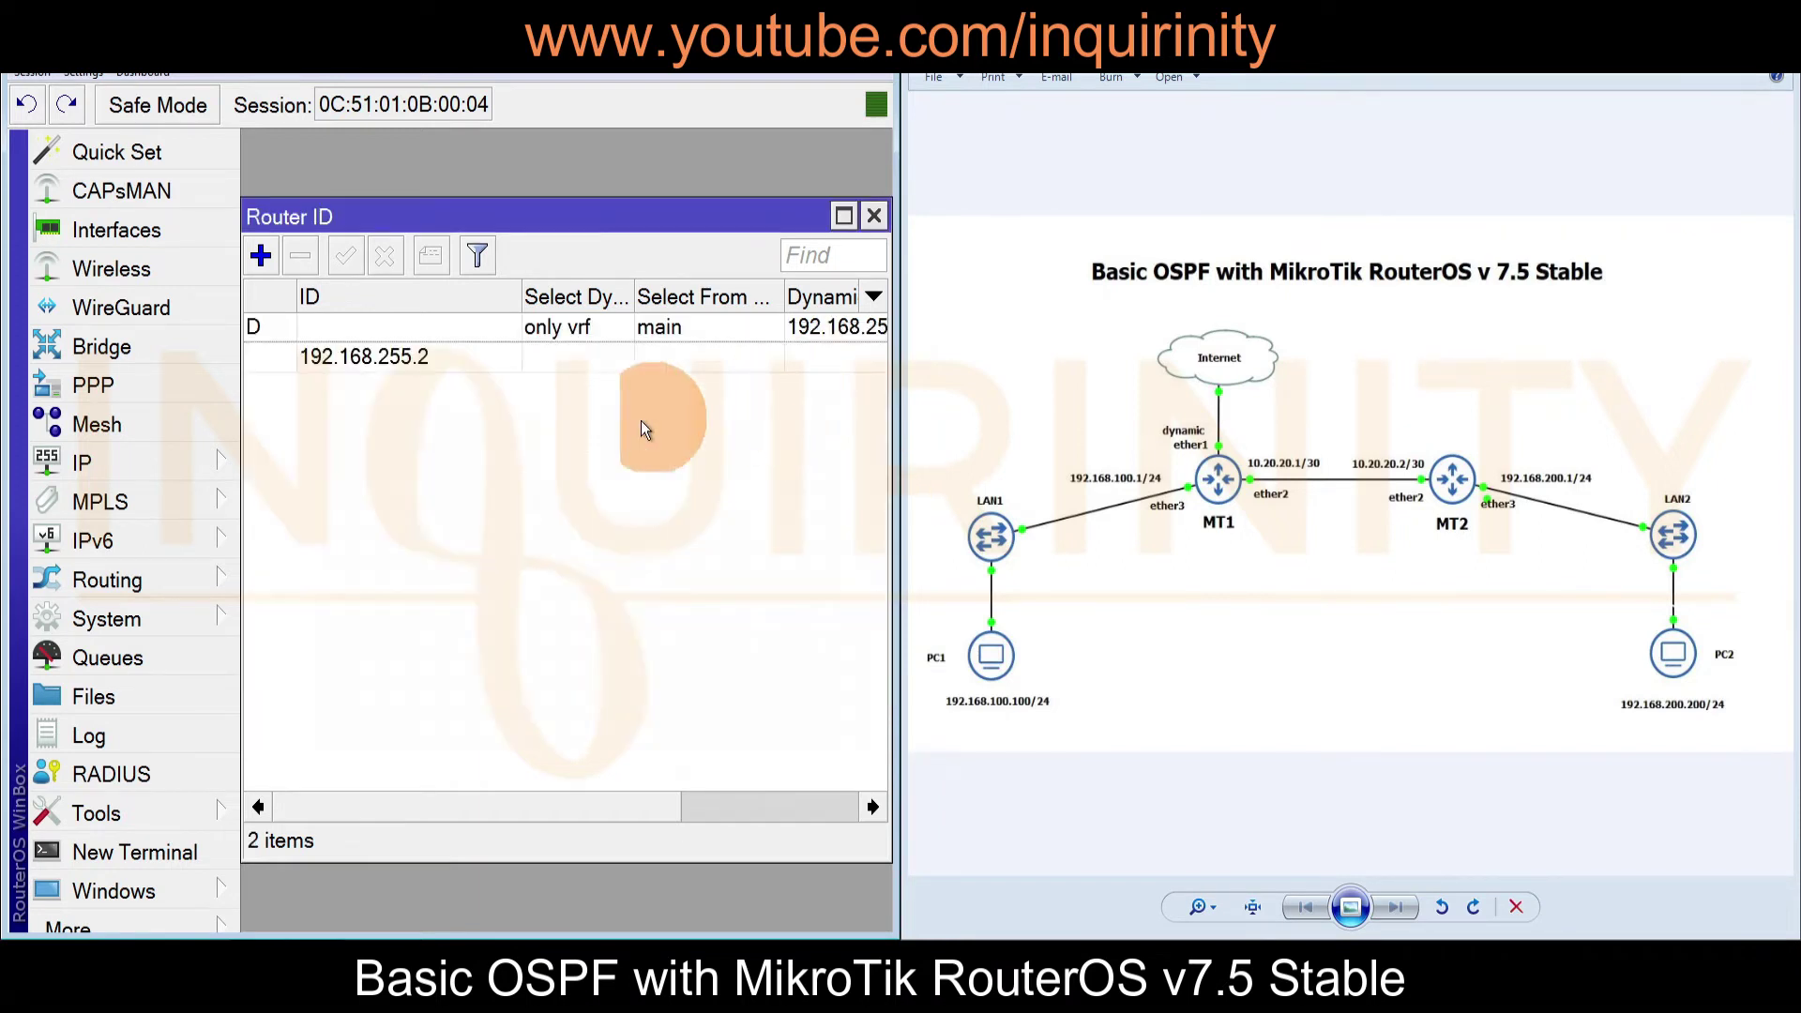
click(874, 216)
Create OSPF instance ospf-instance-1 on MT2 with router ID rid1, then apply and save it
click(161, 572)
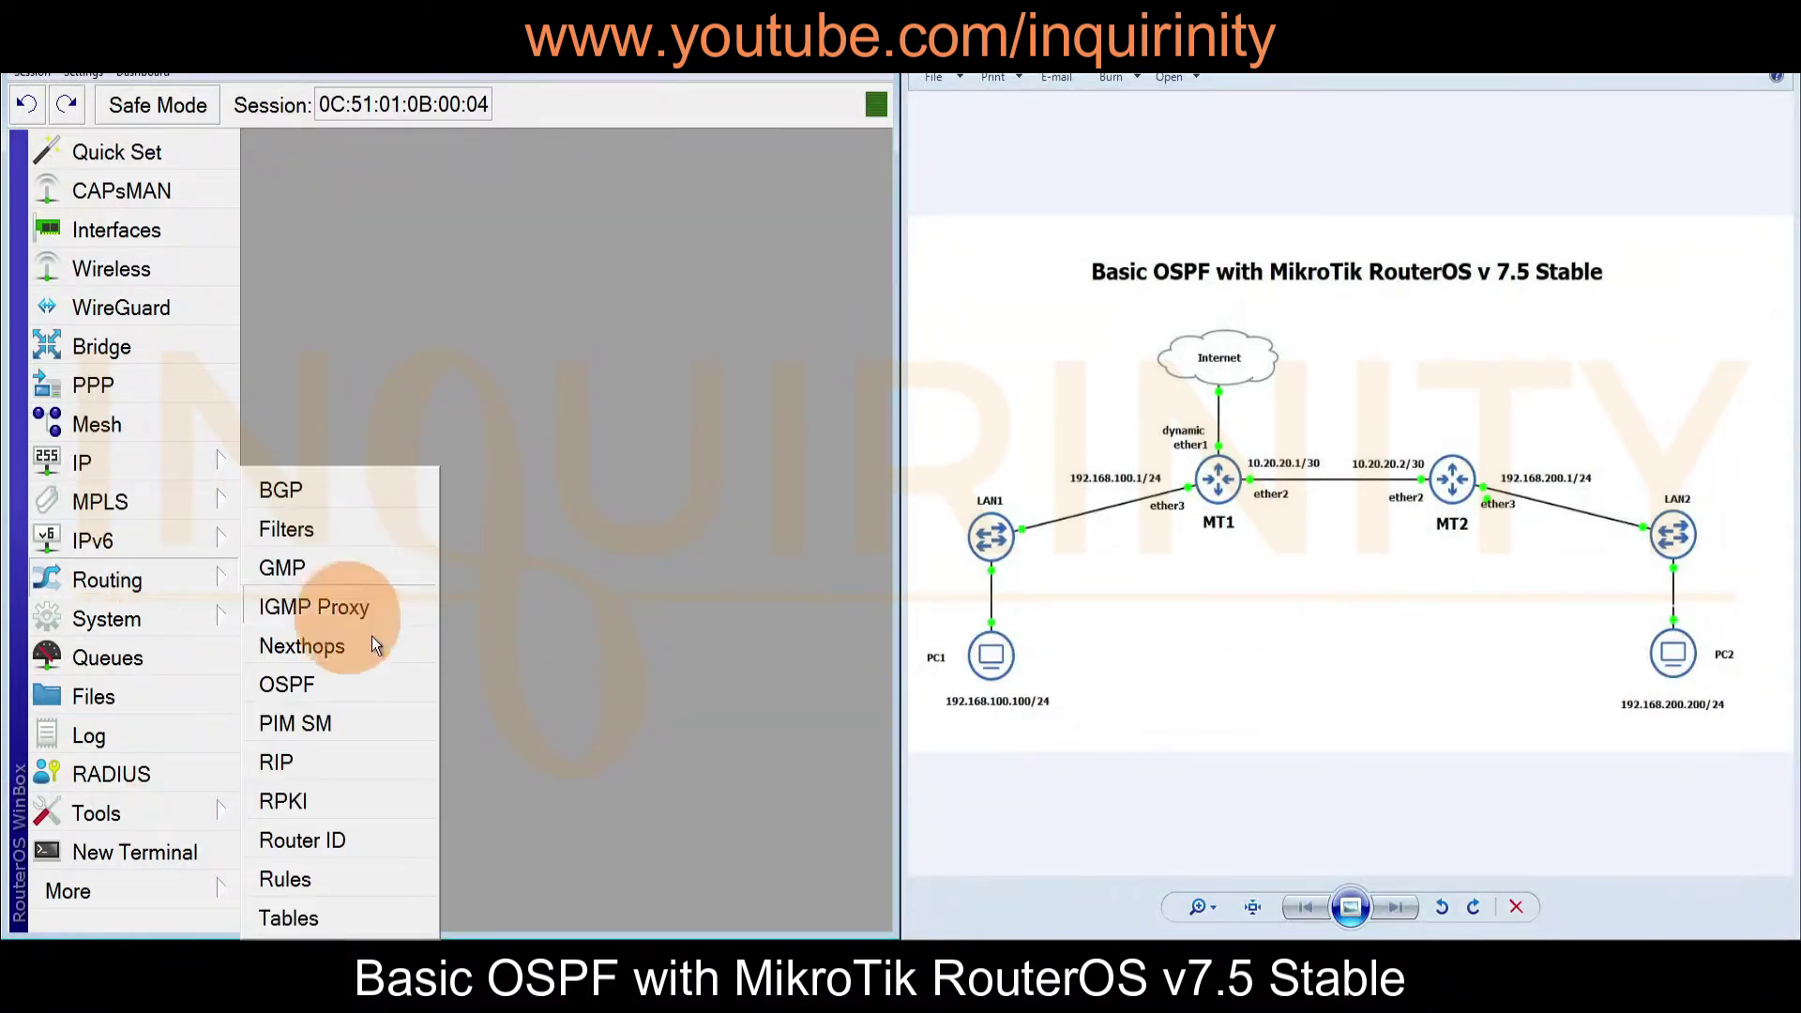
click(357, 684)
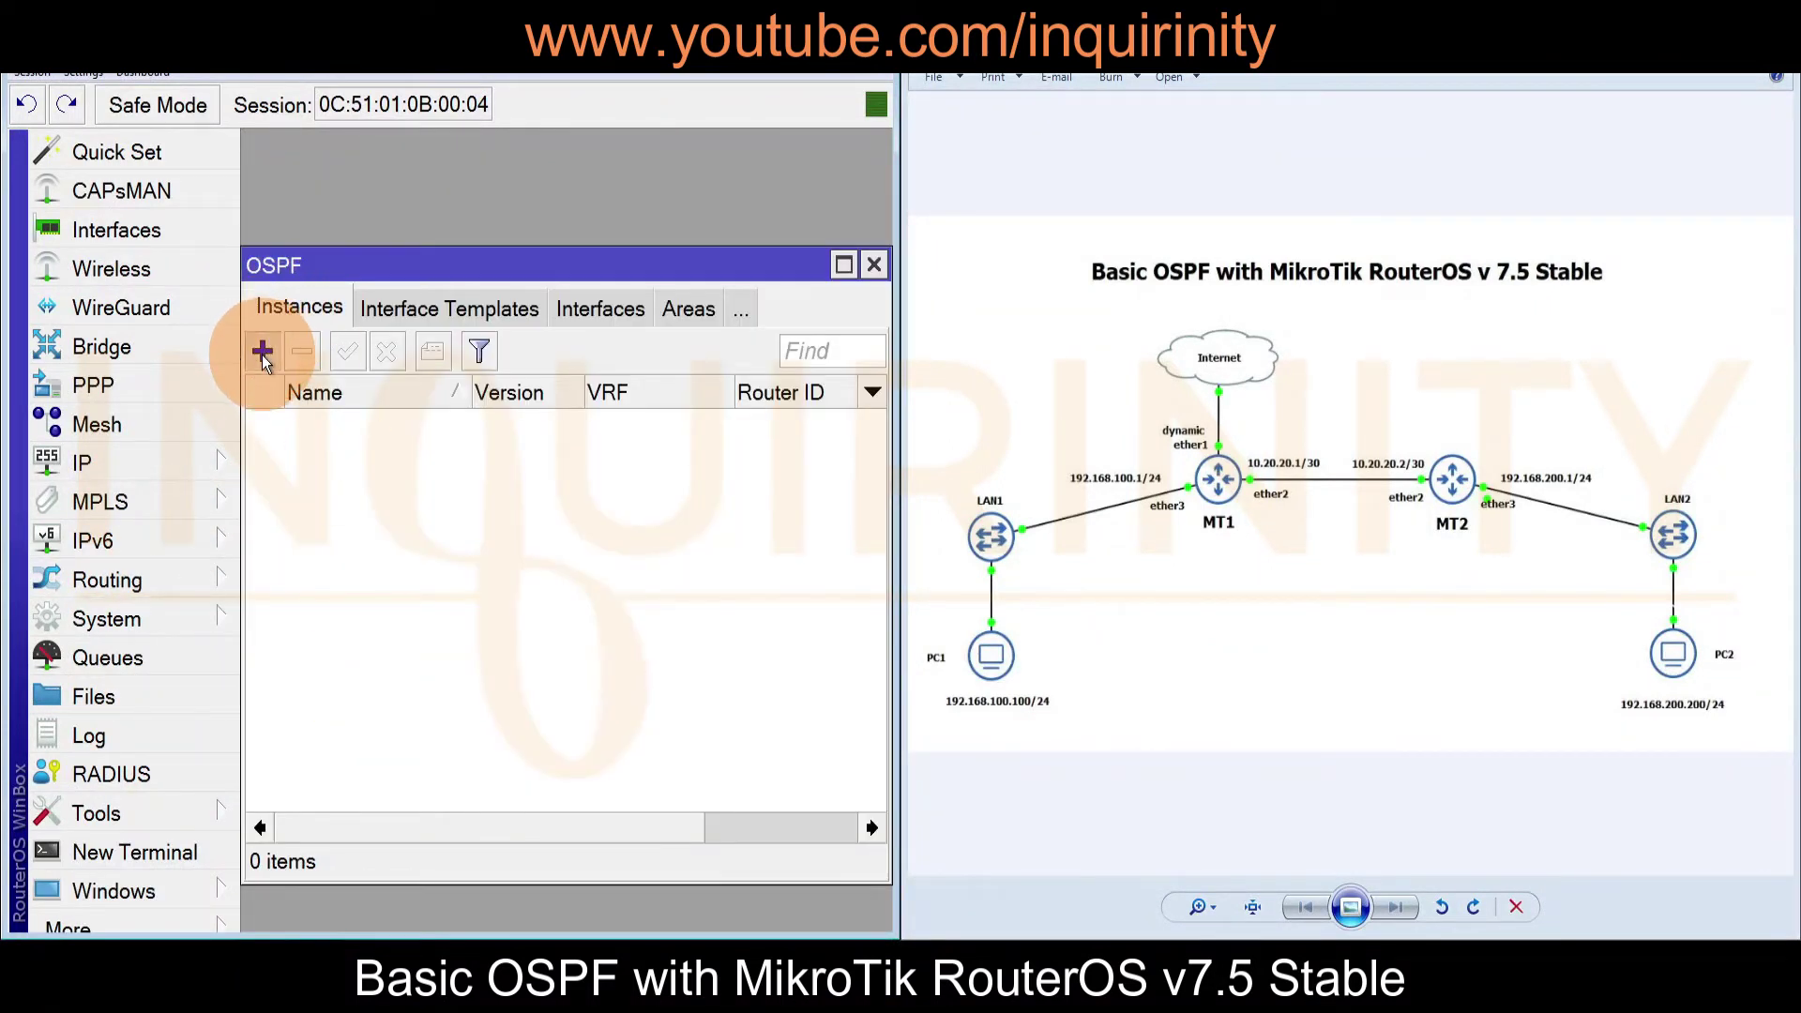
click(262, 352)
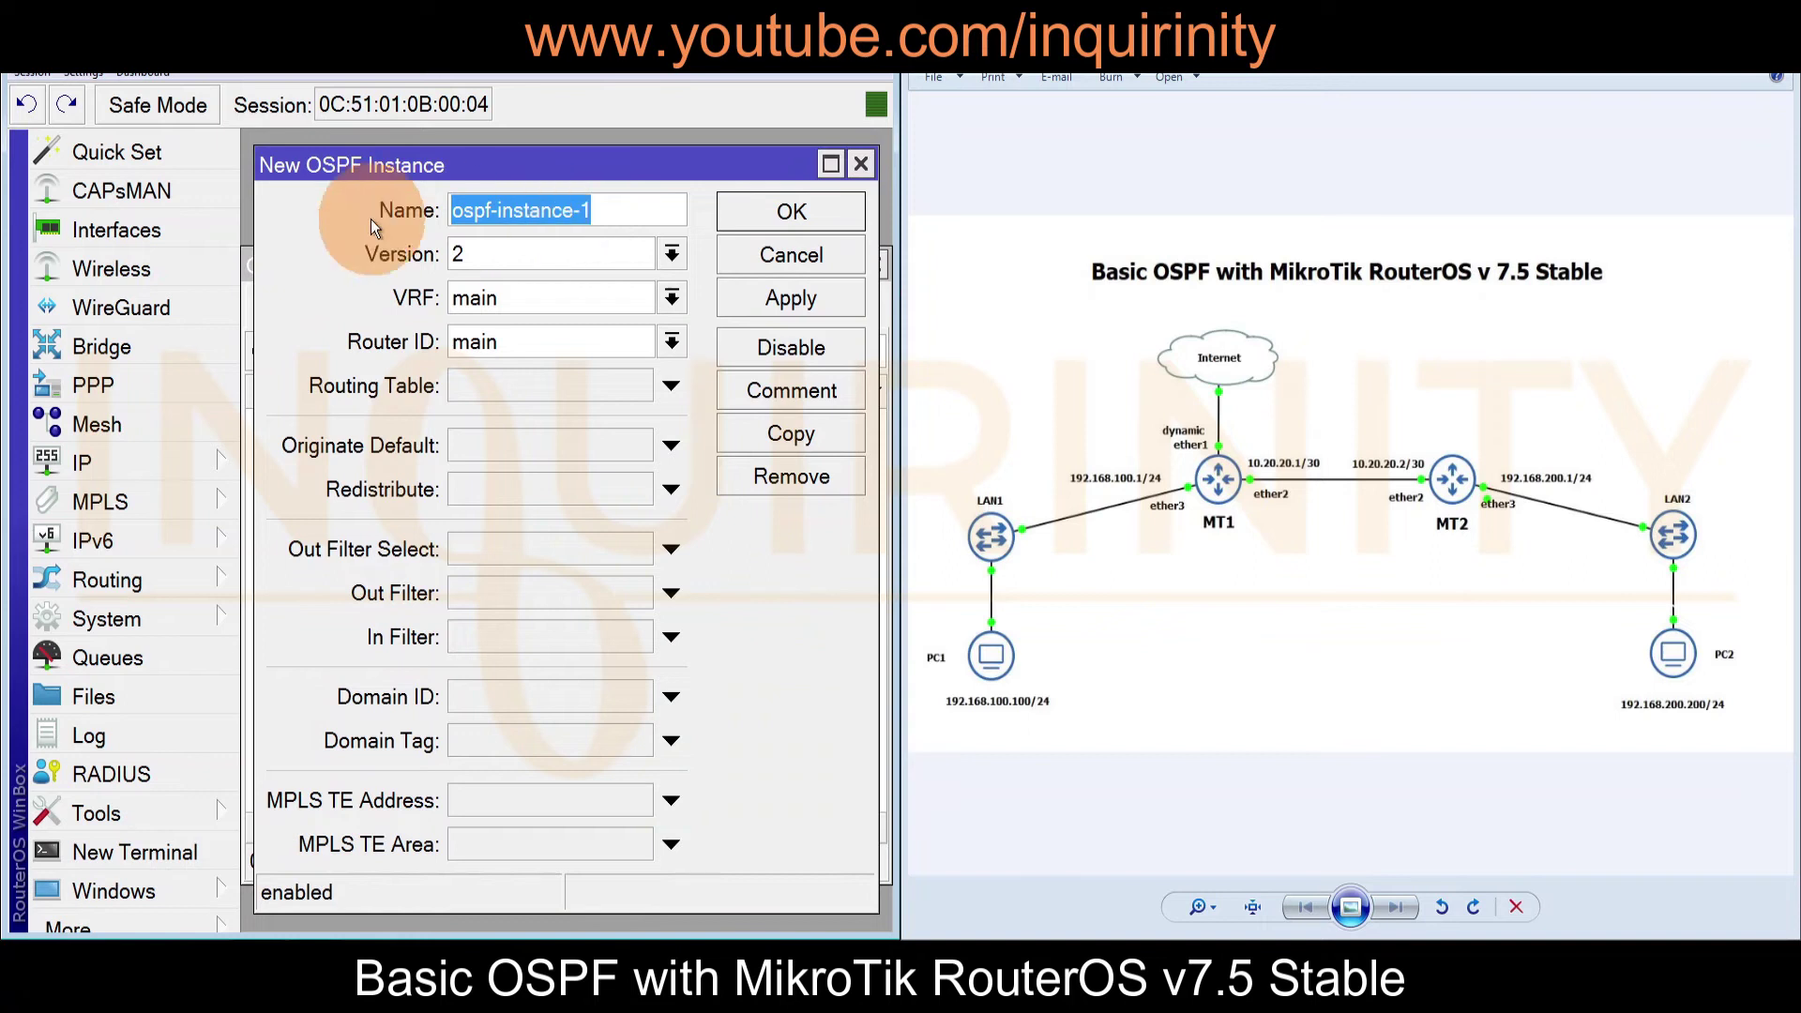
click(575, 343)
click(671, 342)
click(516, 394)
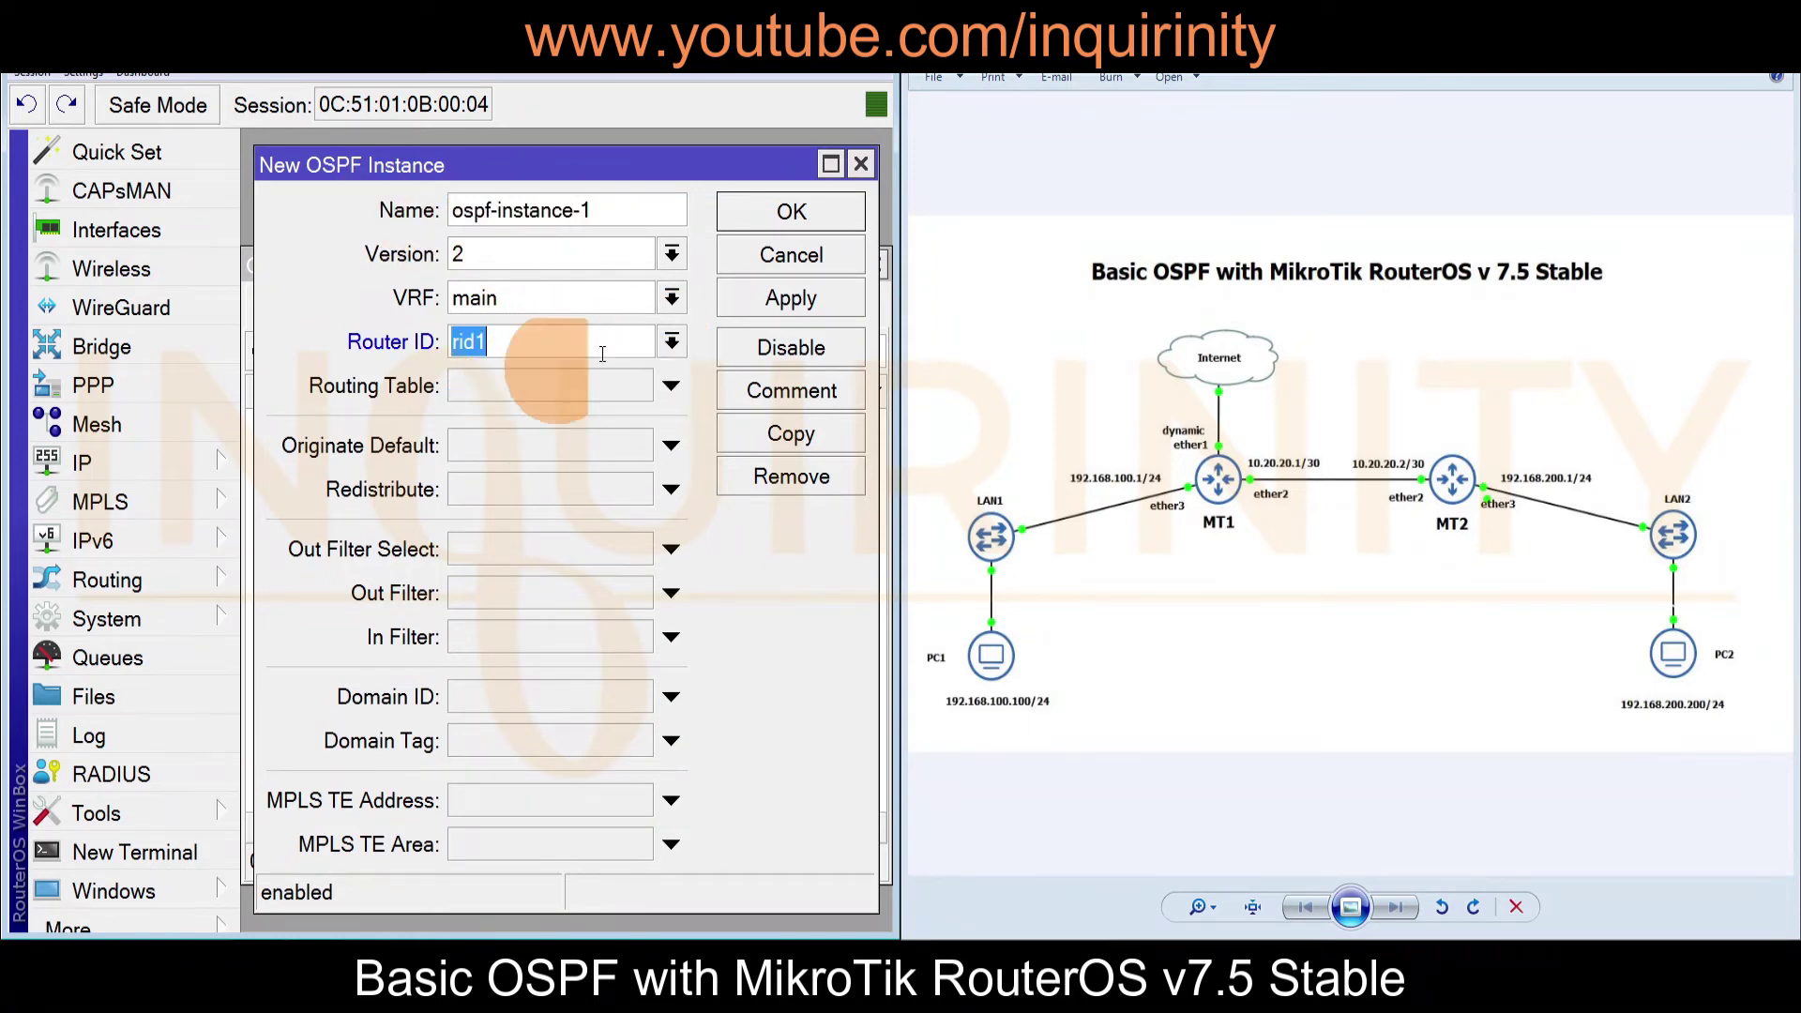
click(755, 298)
click(788, 210)
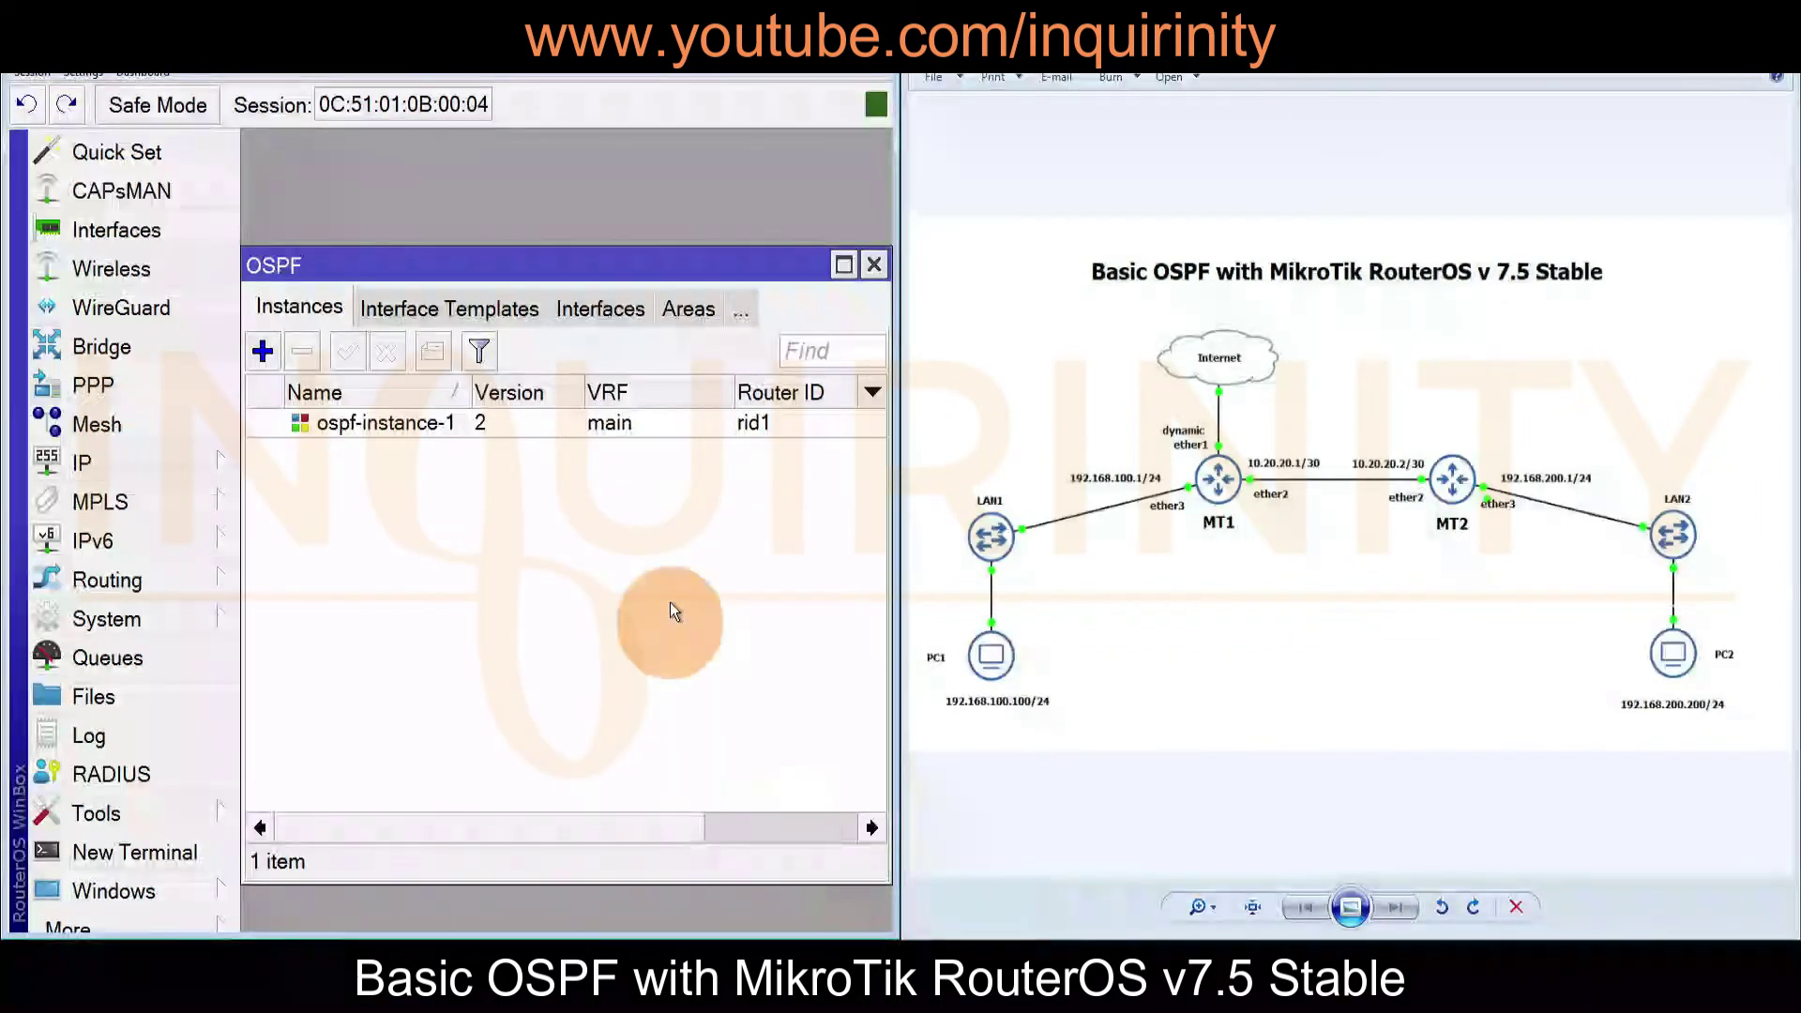
Add an OSPF area named backbone with area ID 0.0.0.0 to ospf-instance-1 on MT2, and save it
click(704, 319)
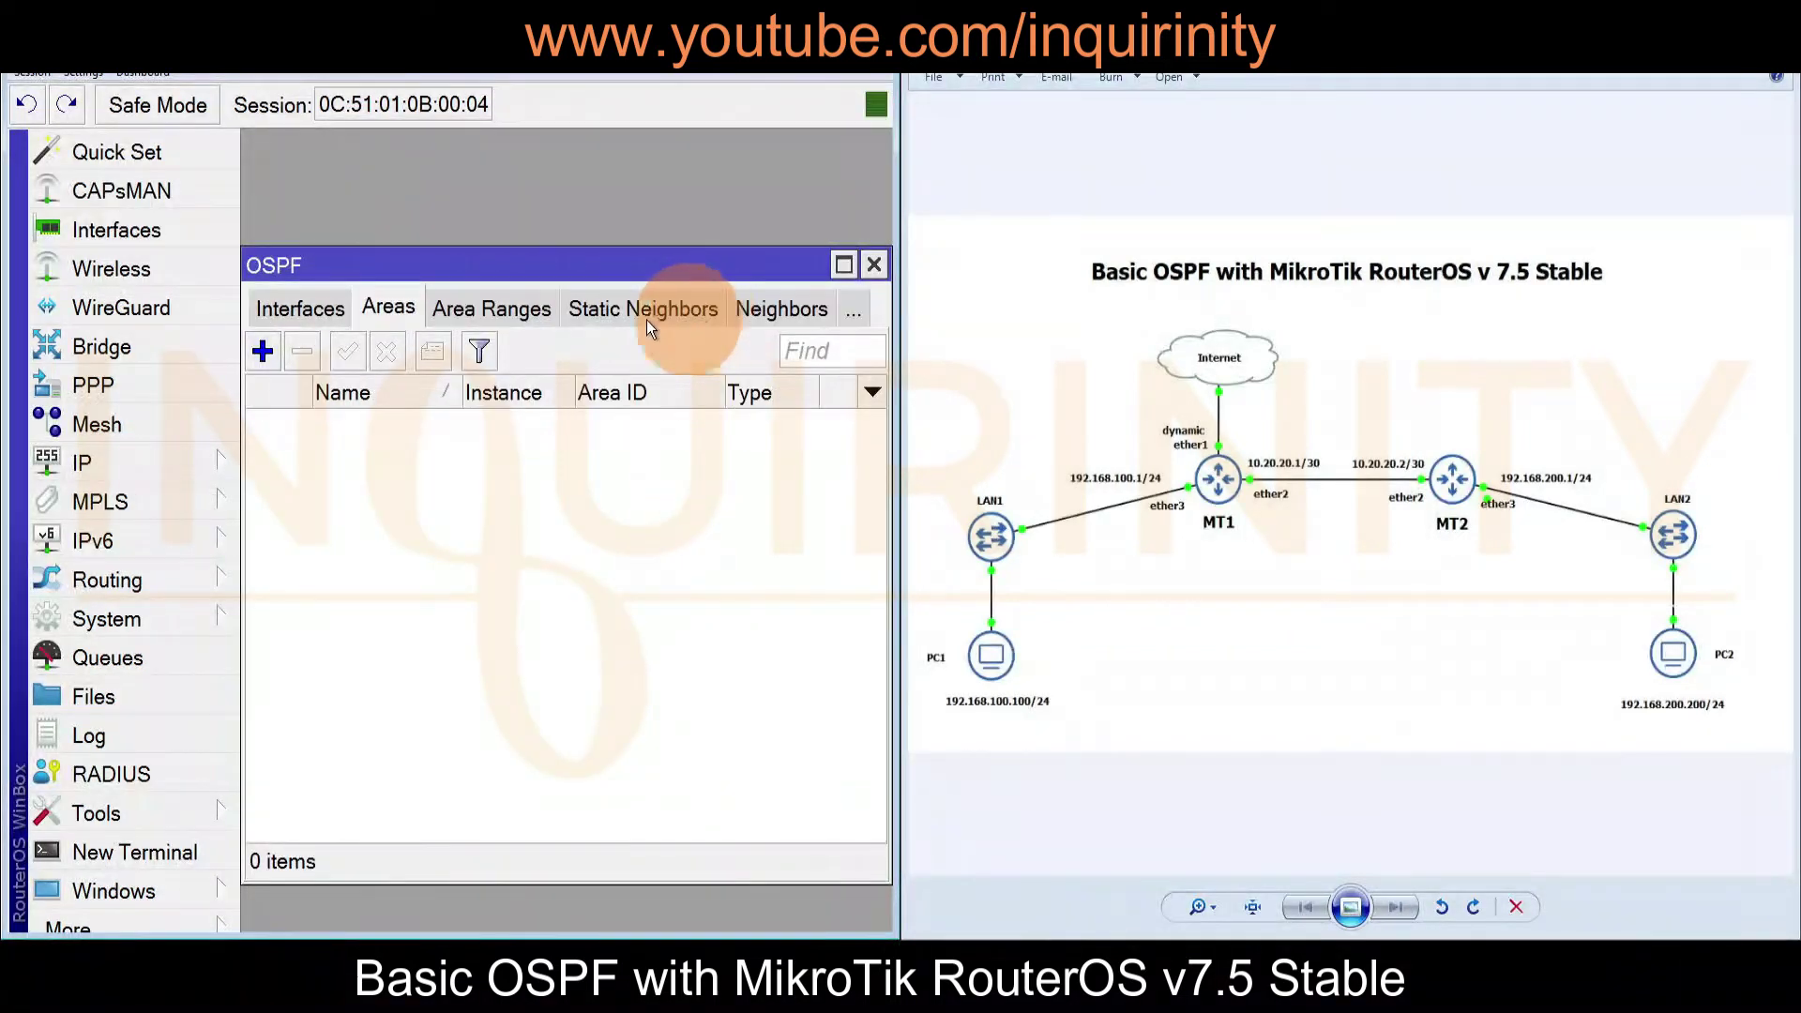
click(262, 352)
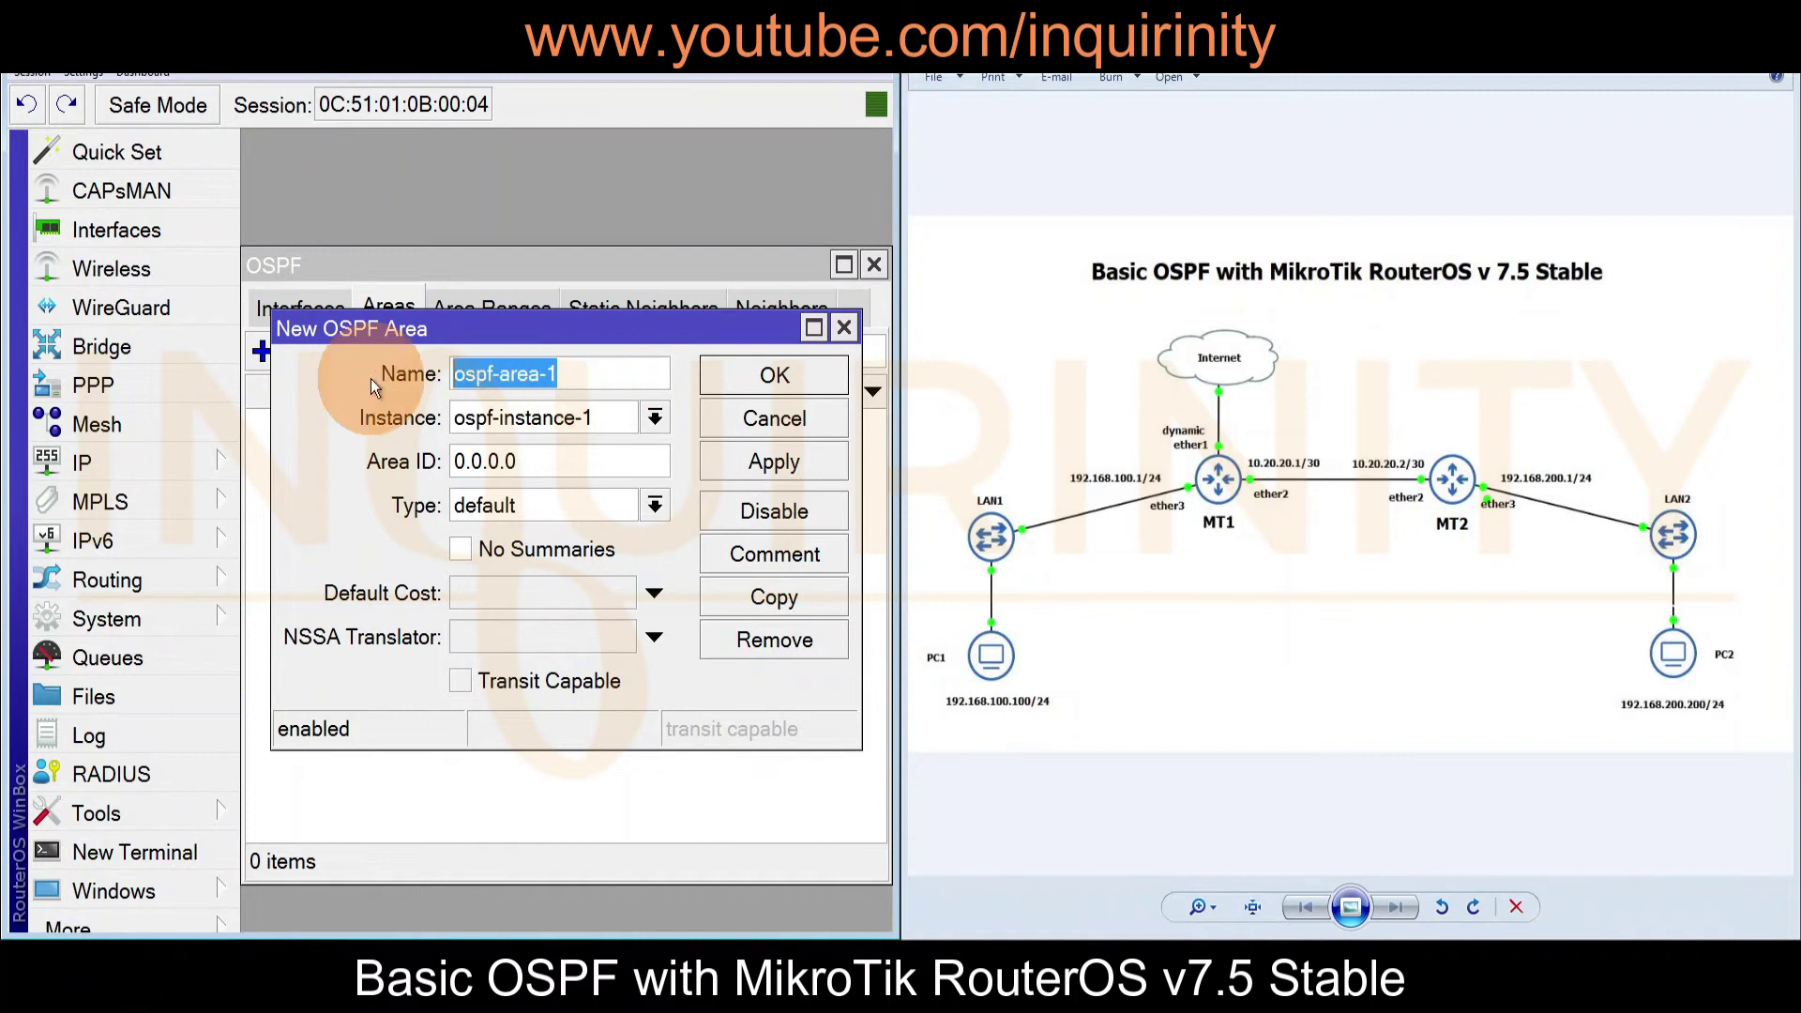
text(backbone)
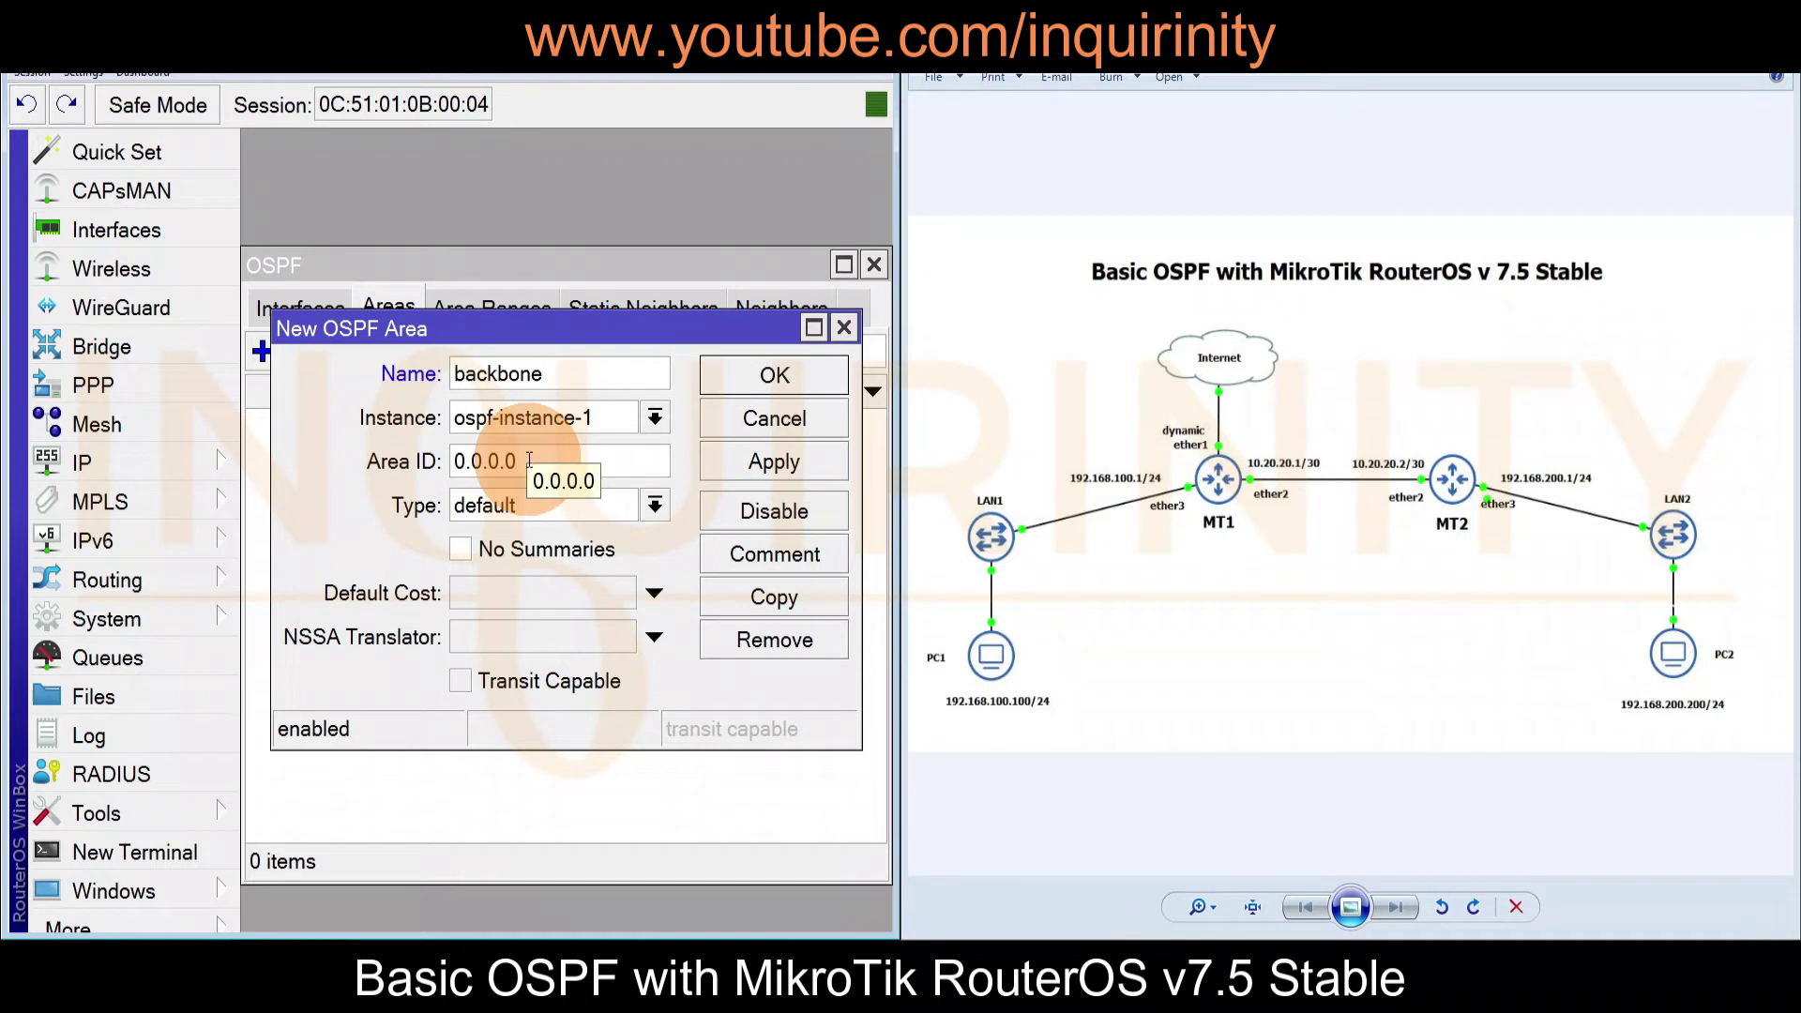
click(737, 462)
click(756, 384)
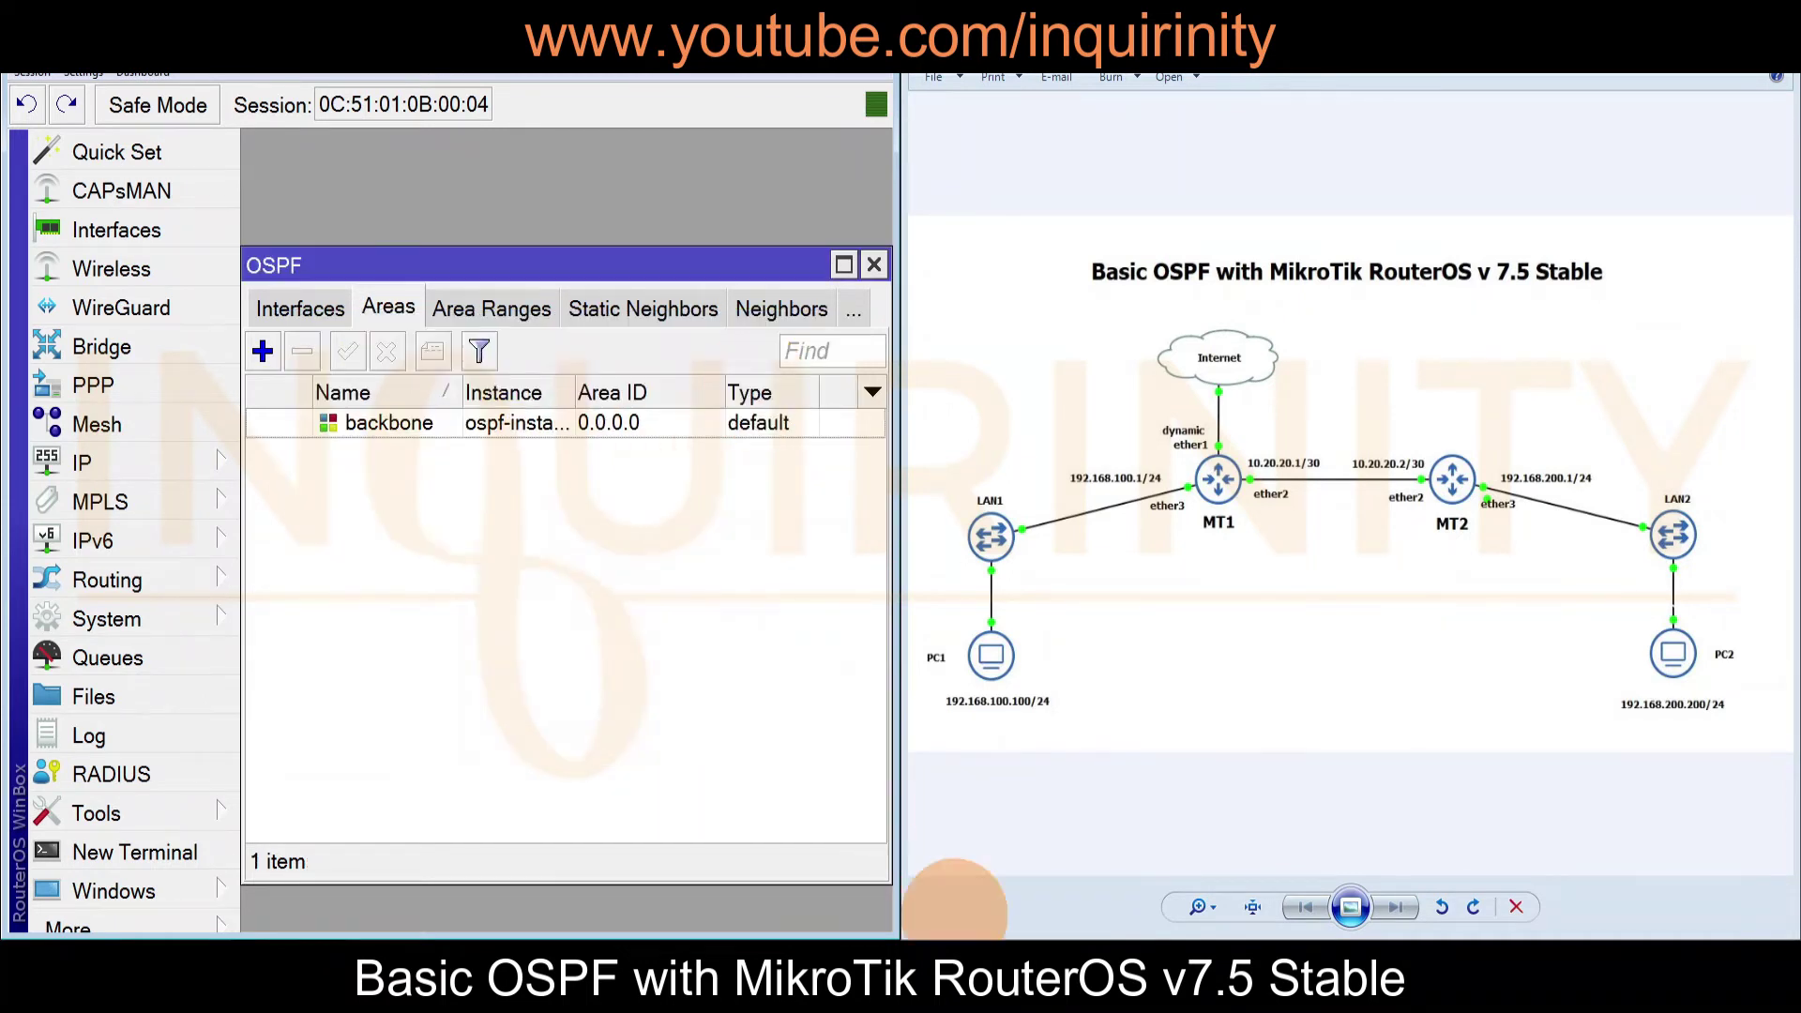
Start a new OSPF interface template on MT2 for interface ether2 in area backbone
click(274, 302)
click(269, 308)
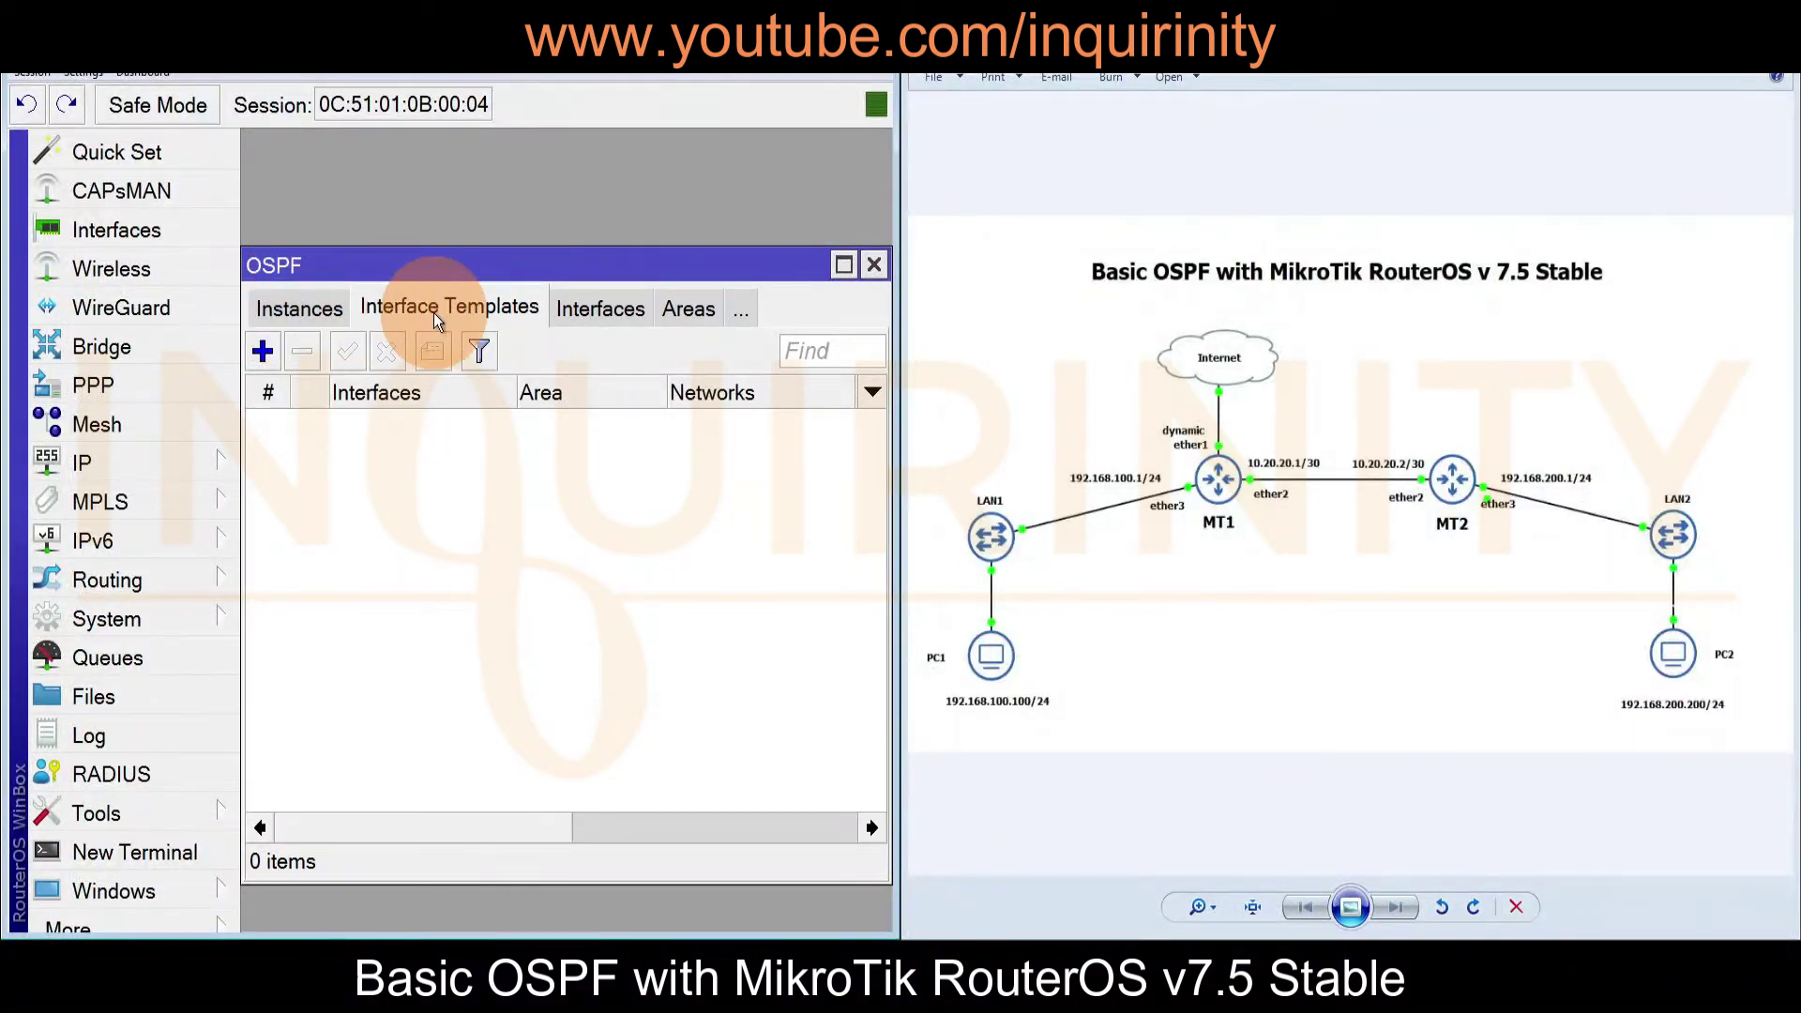
click(263, 350)
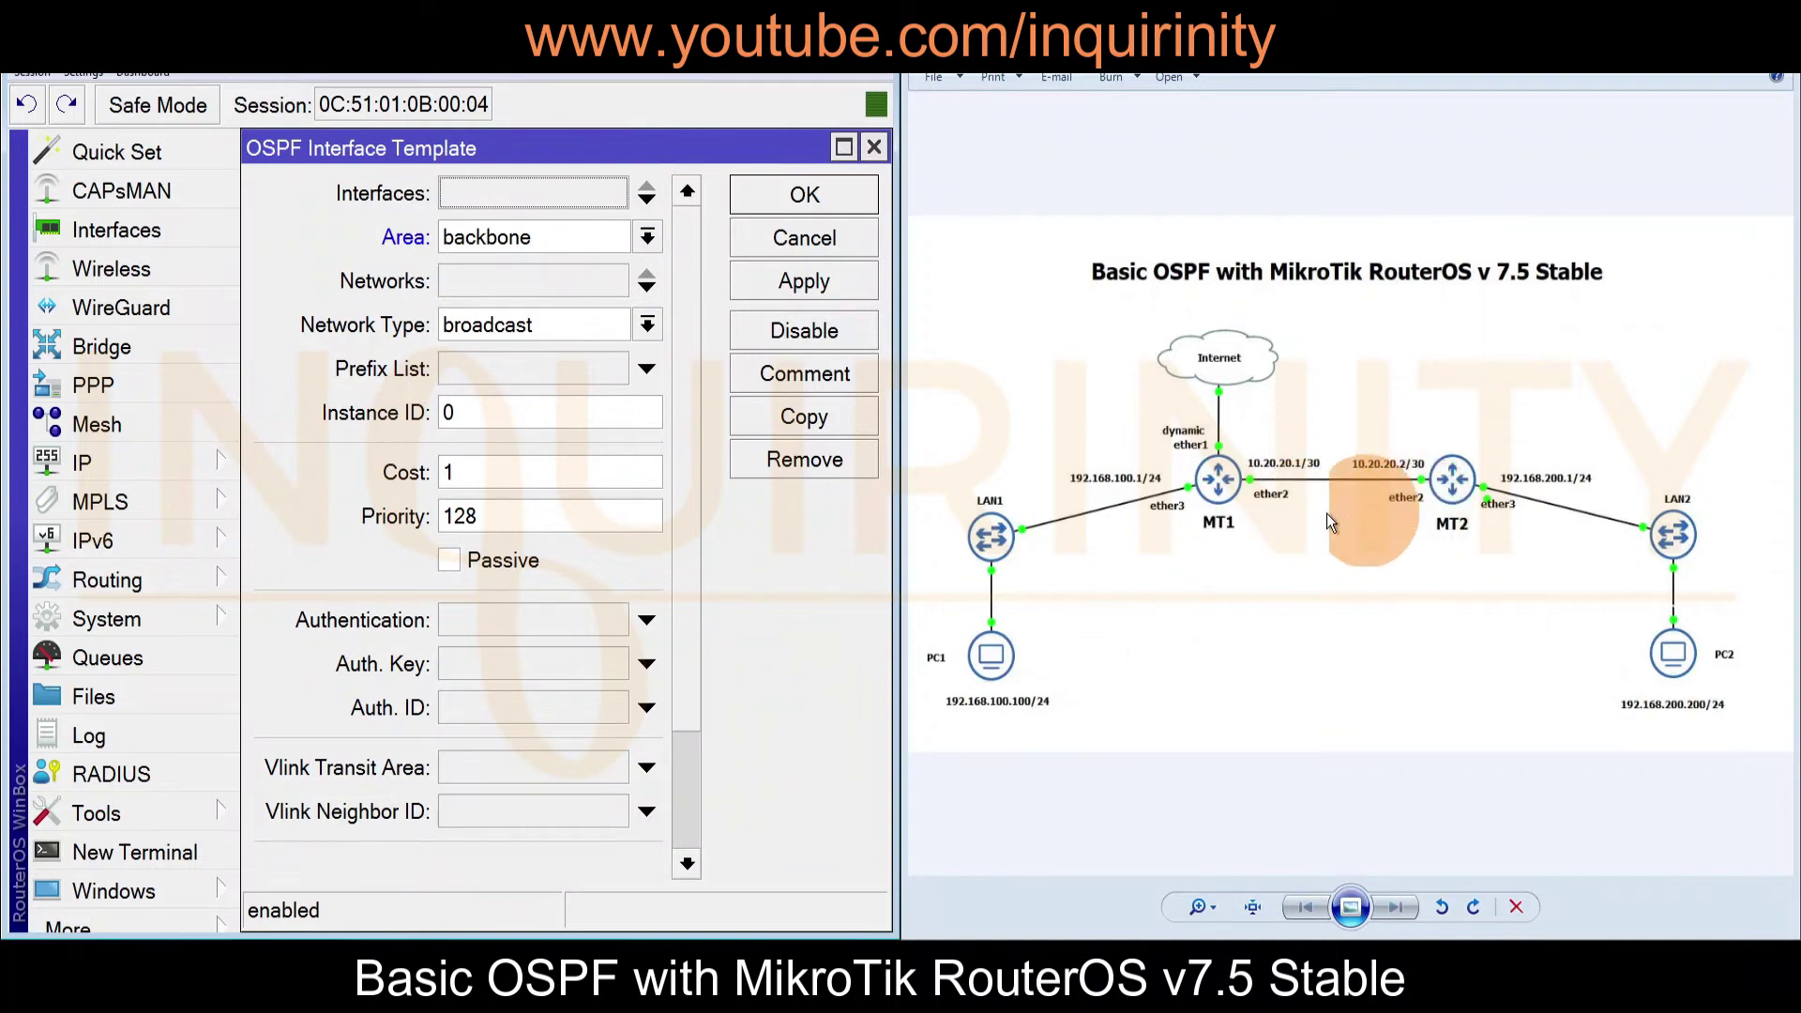
click(621, 198)
click(480, 306)
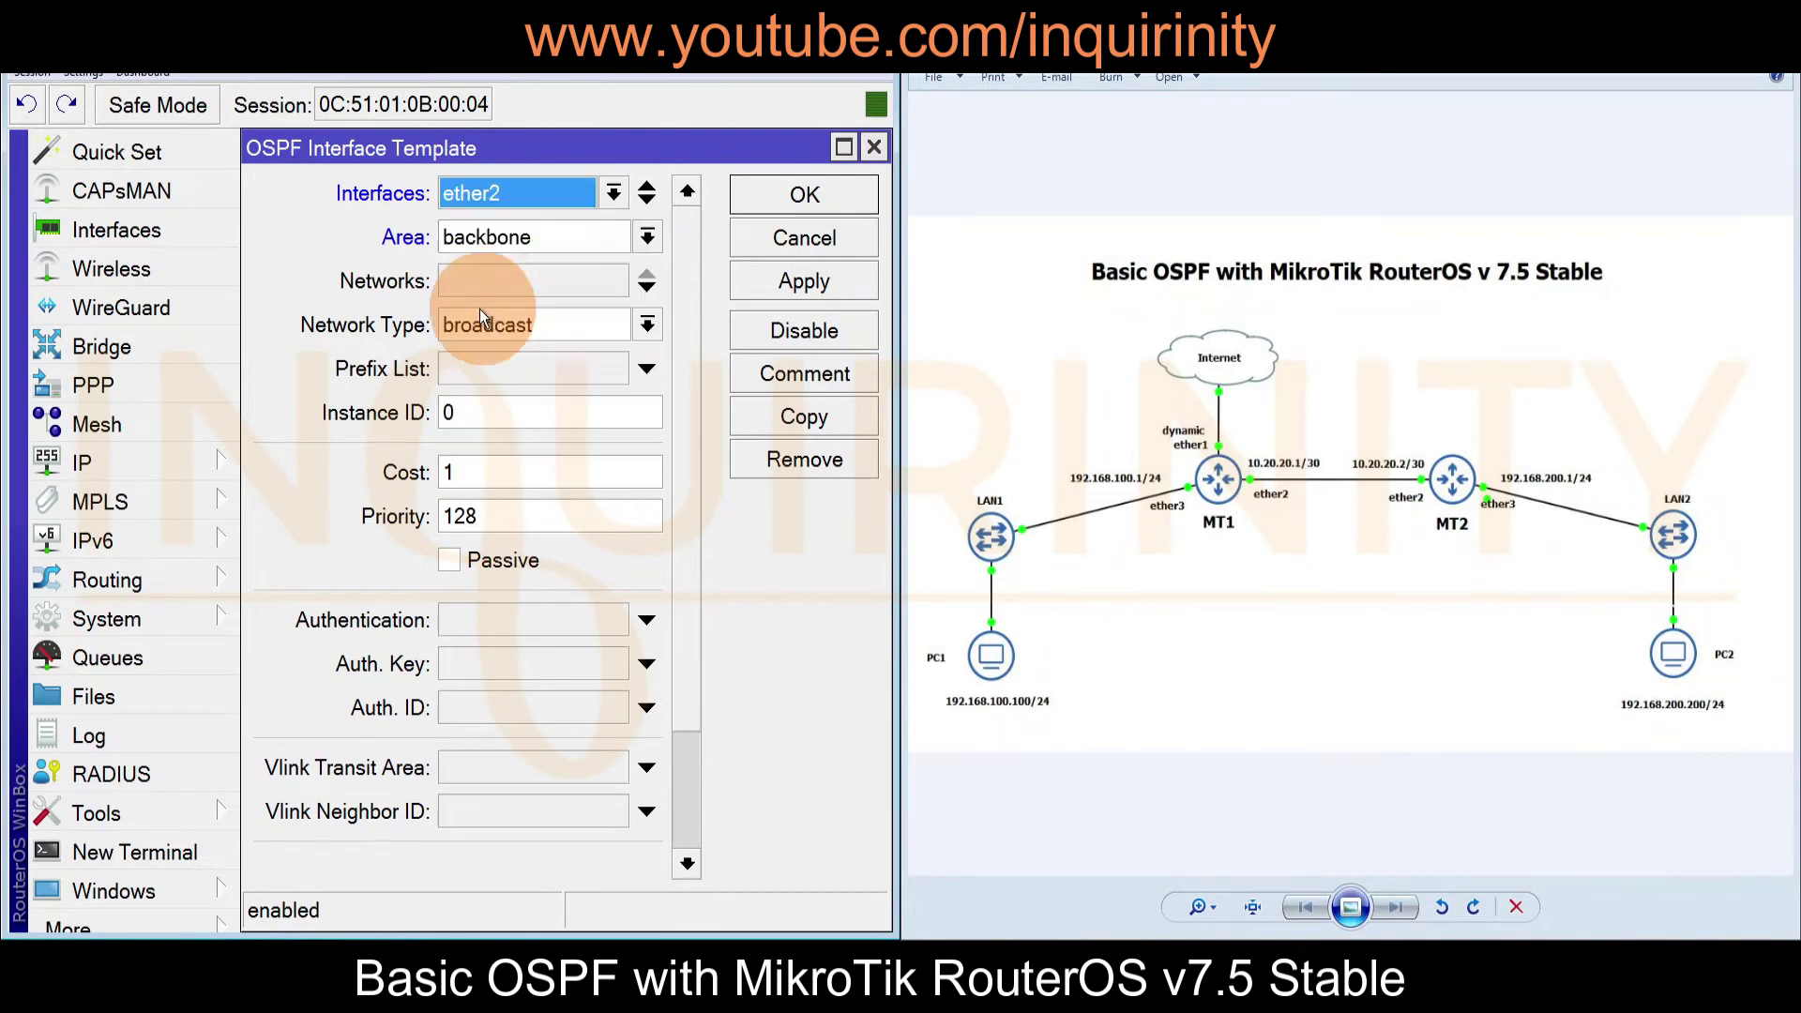
Set the MT2 template's network to 10.20.20.0/30 and its network type to ptp, and save the template
click(563, 283)
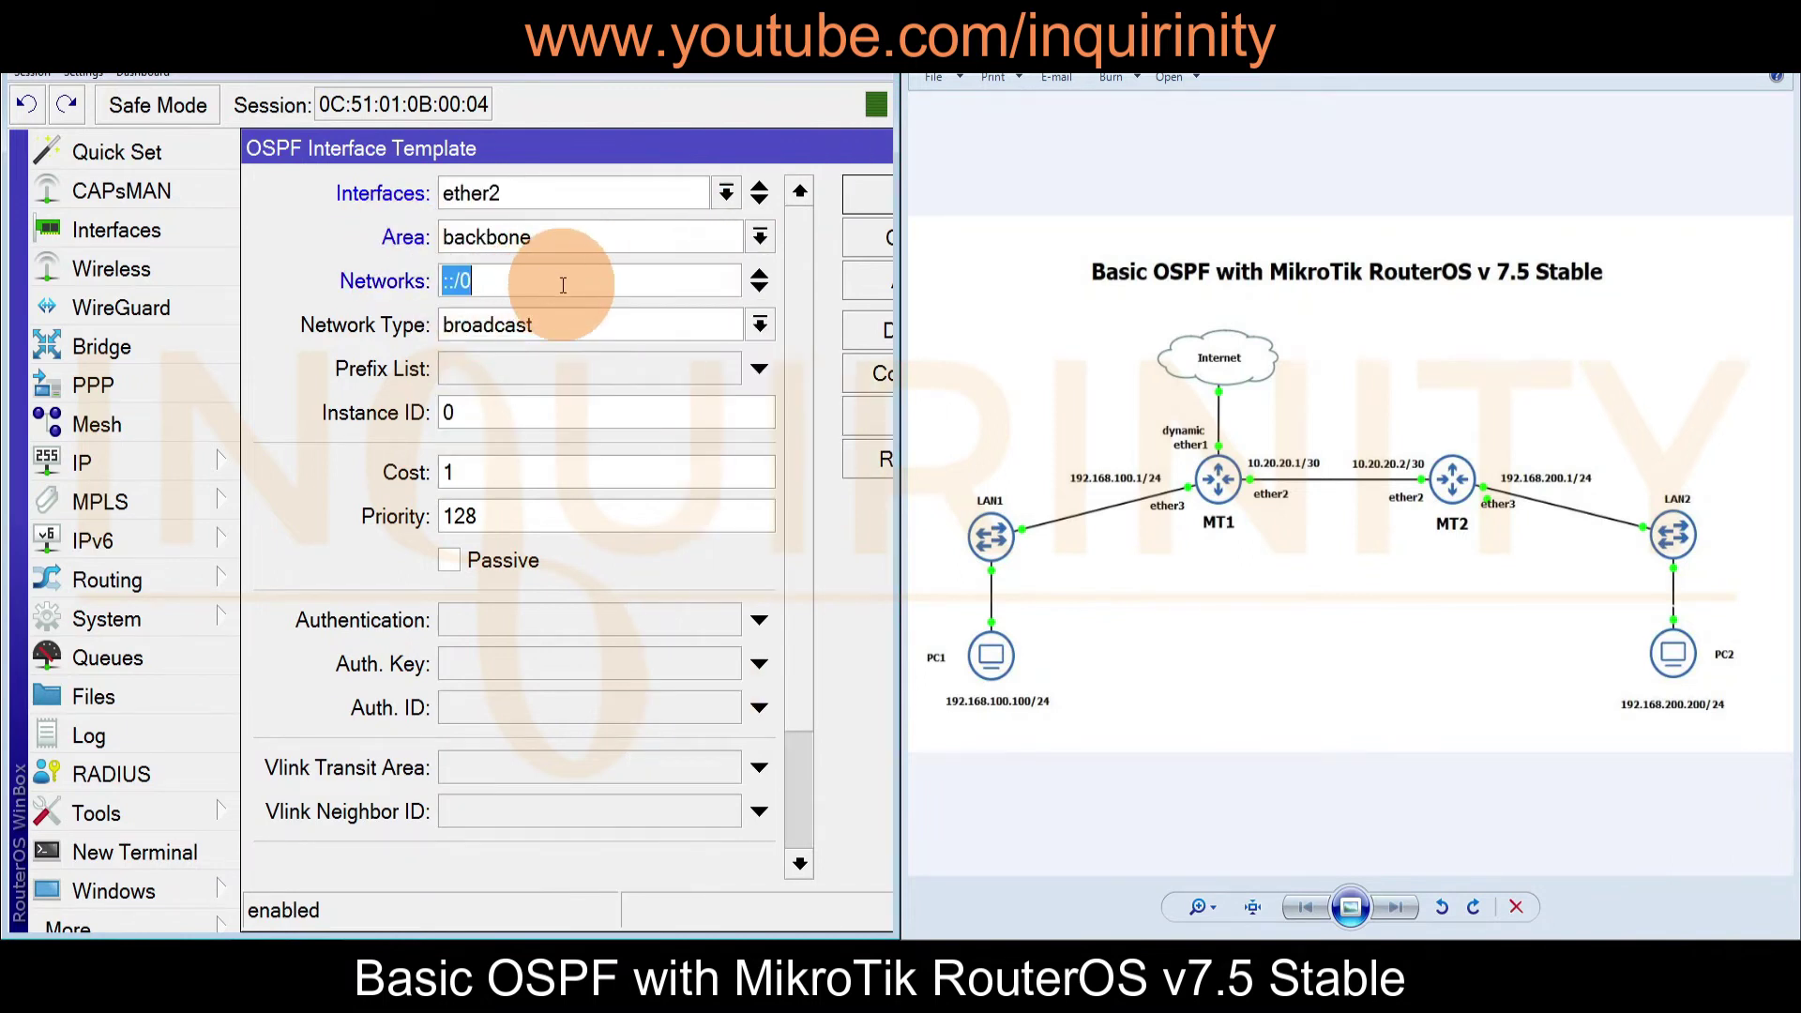
text(10.20.20.0/30)
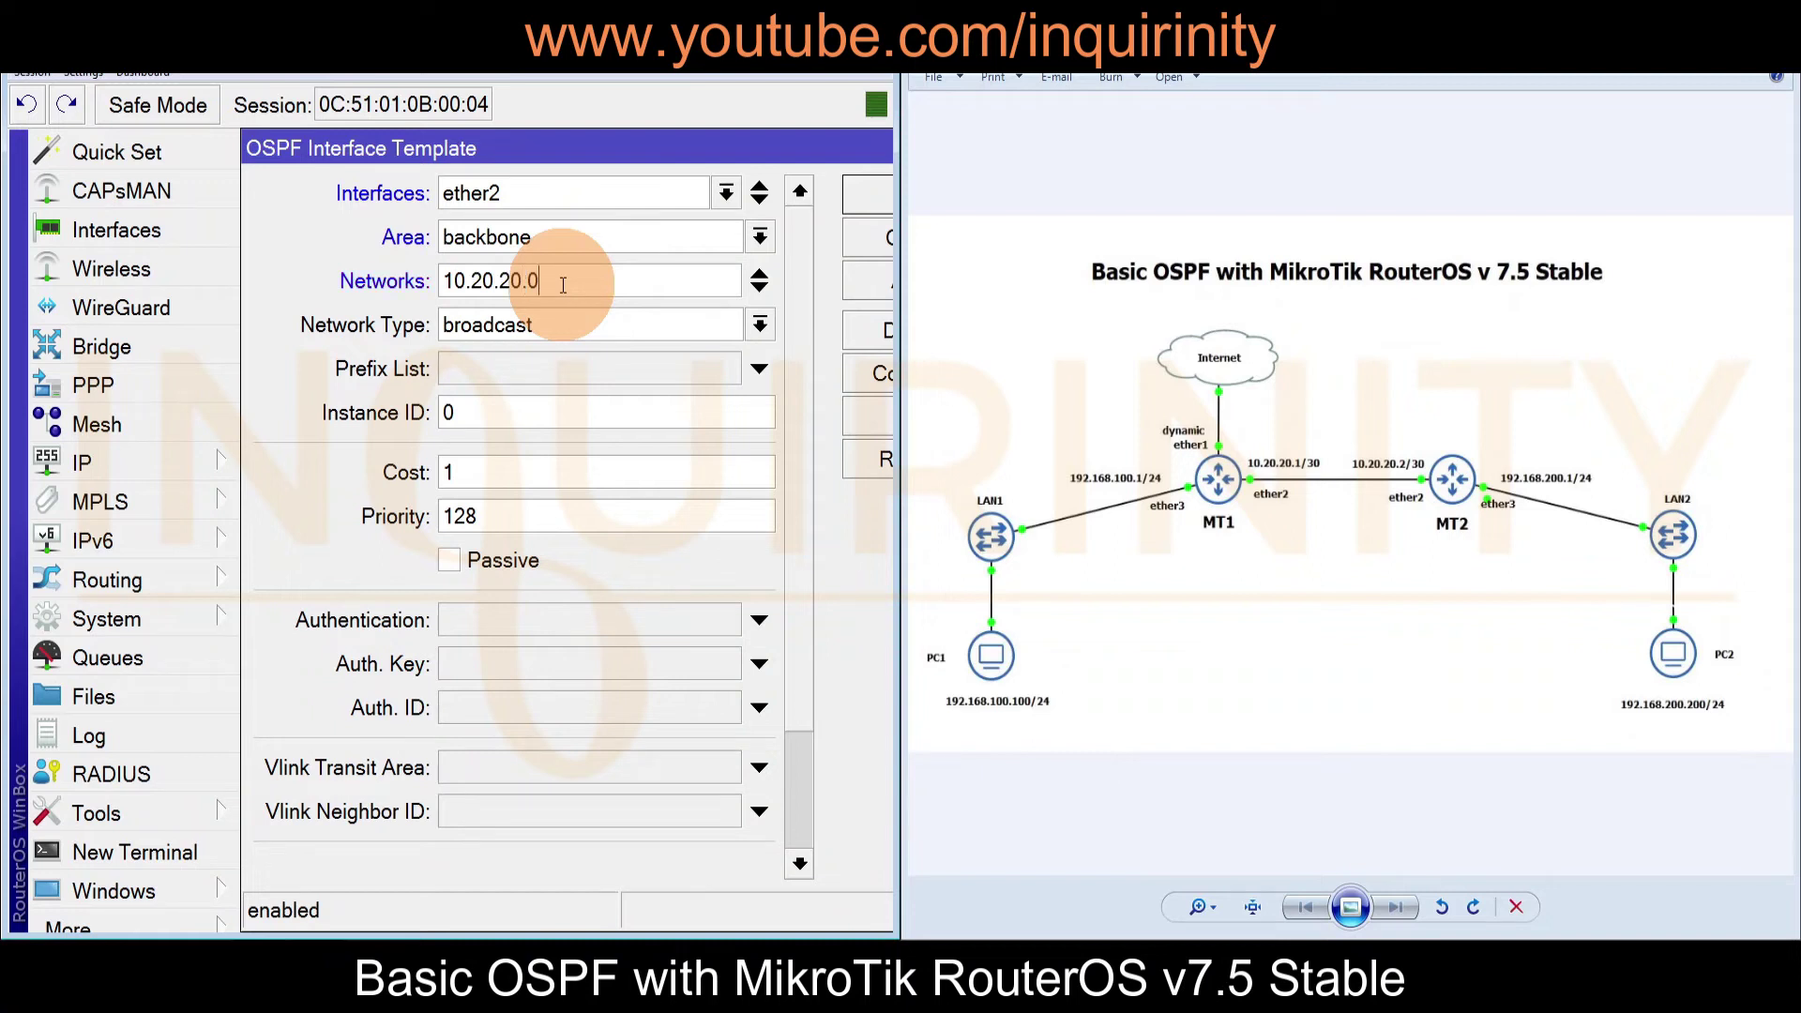
click(533, 333)
click(457, 464)
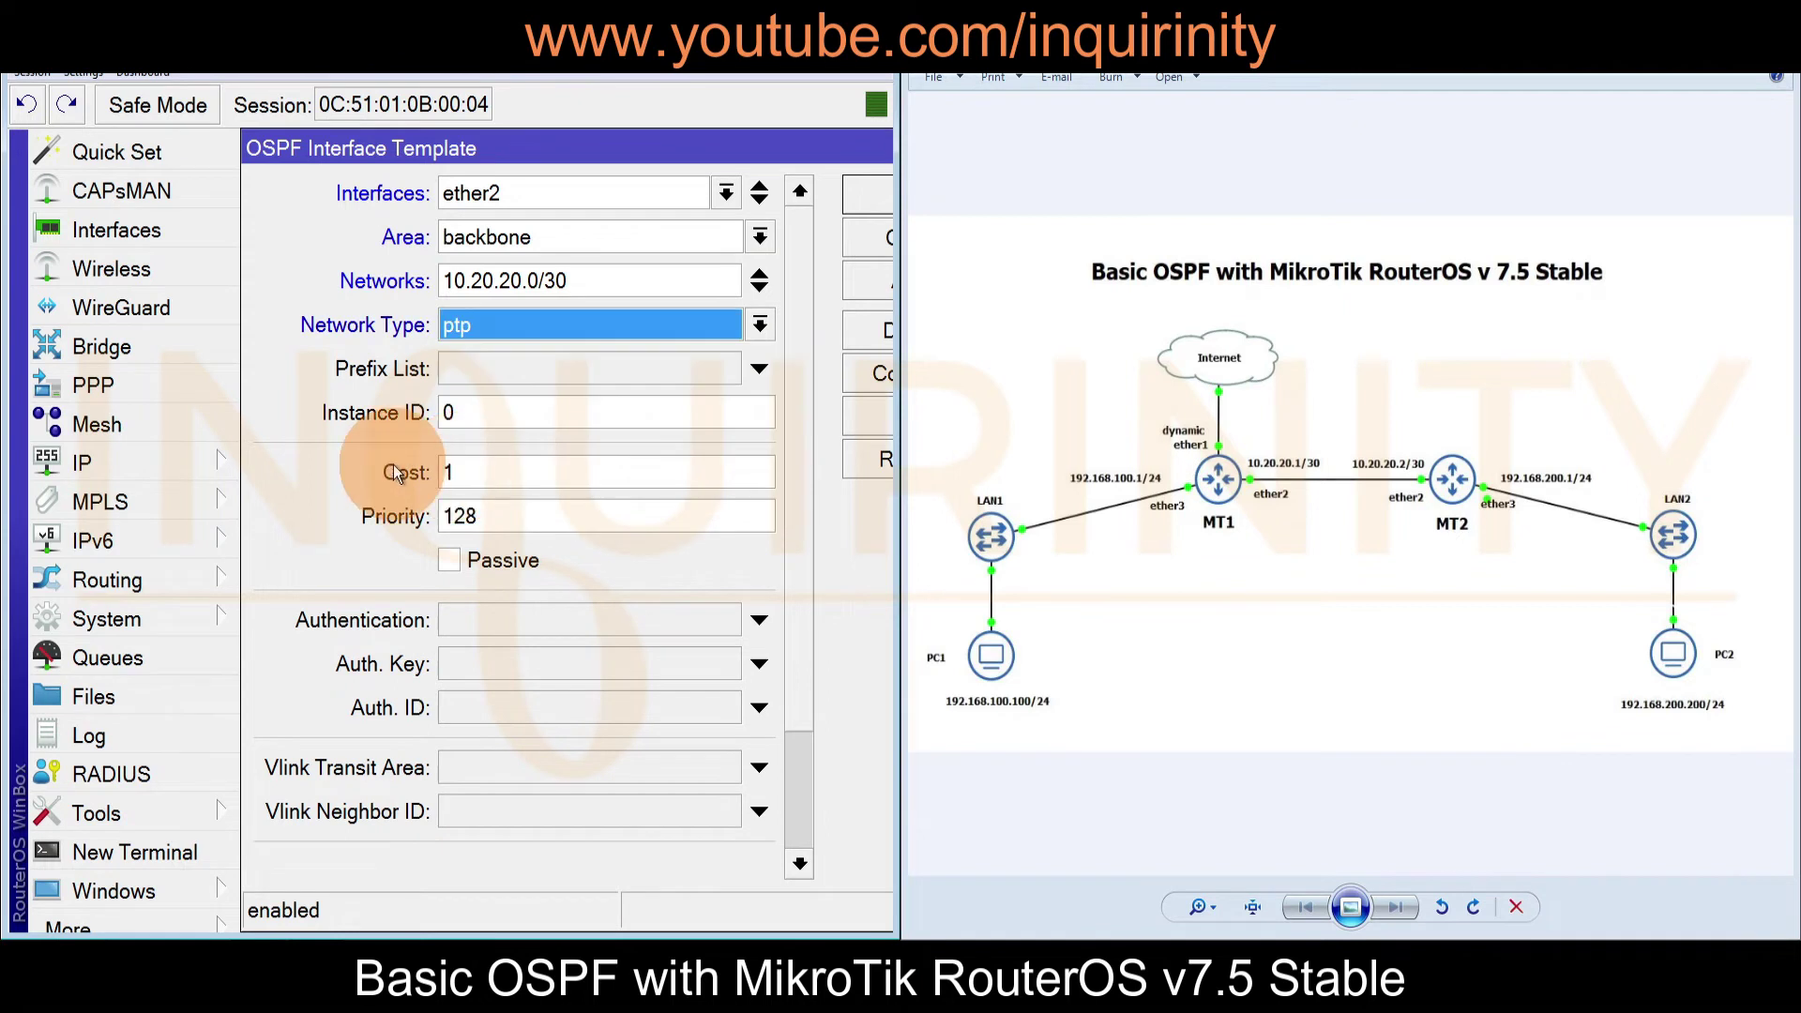
click(863, 195)
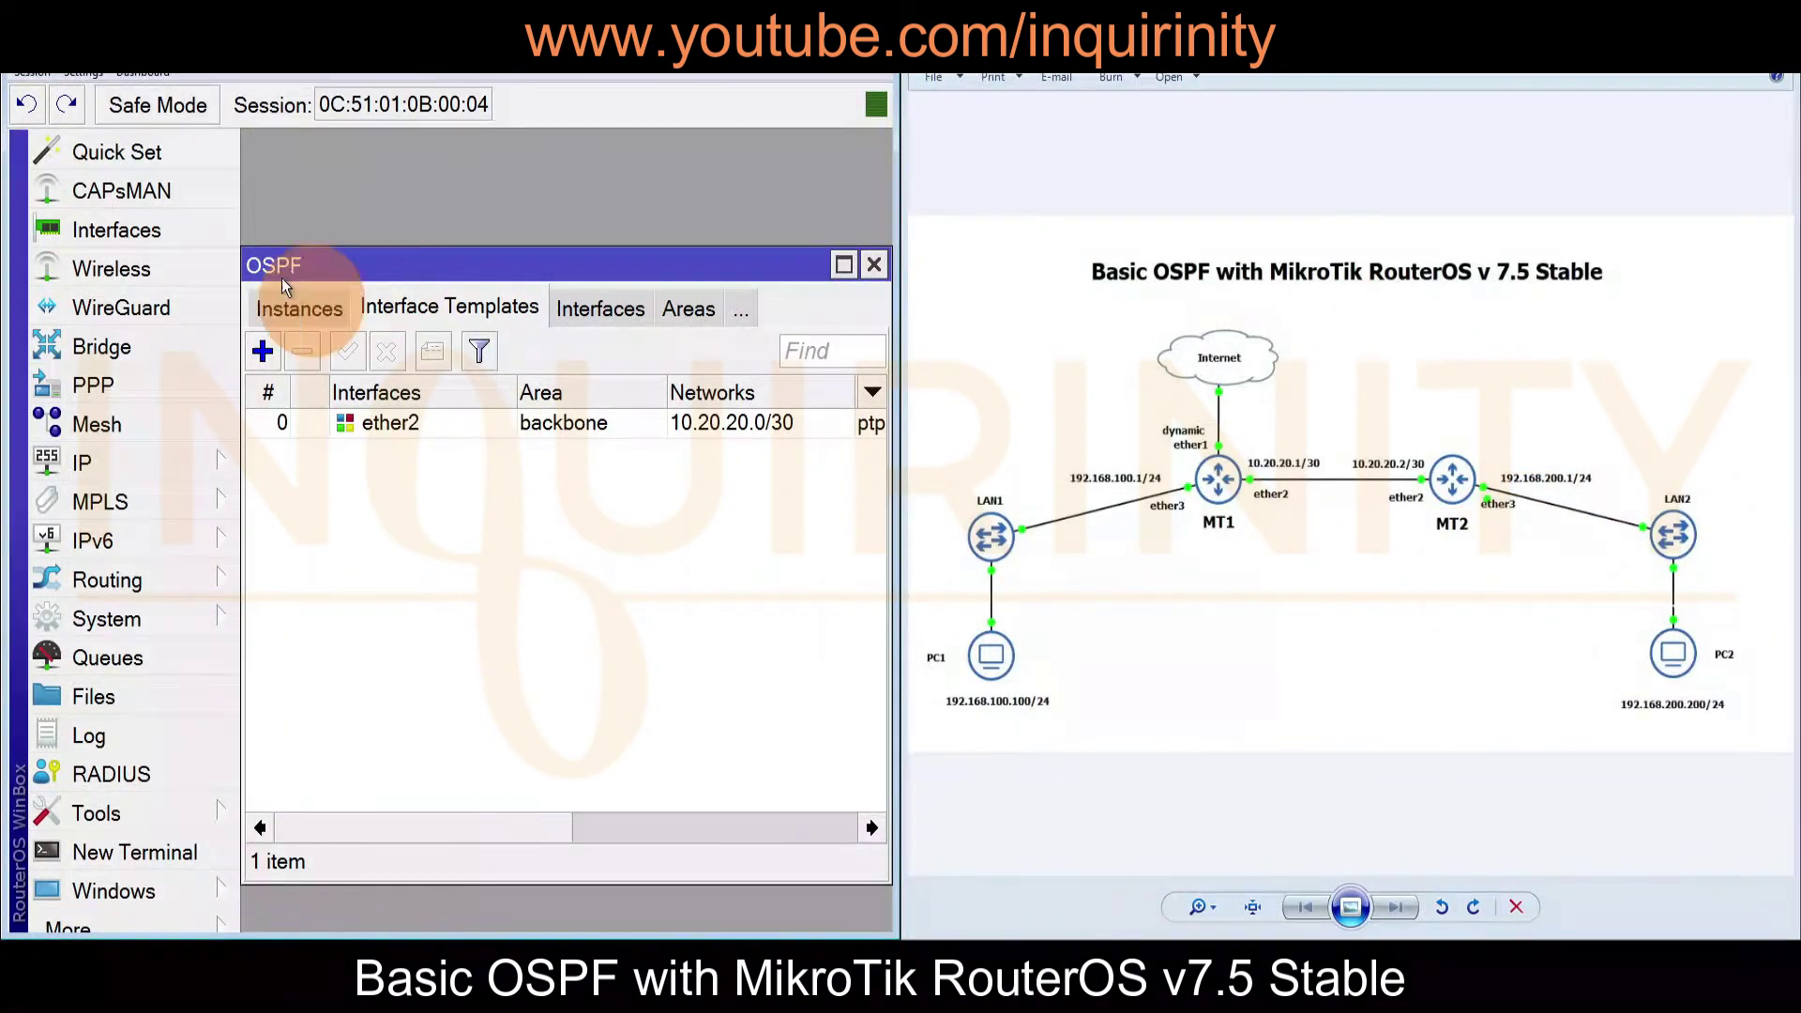
Enable redistribution of connected routes in ospf-instance-1 on MT2, then apply and save the instance
click(301, 318)
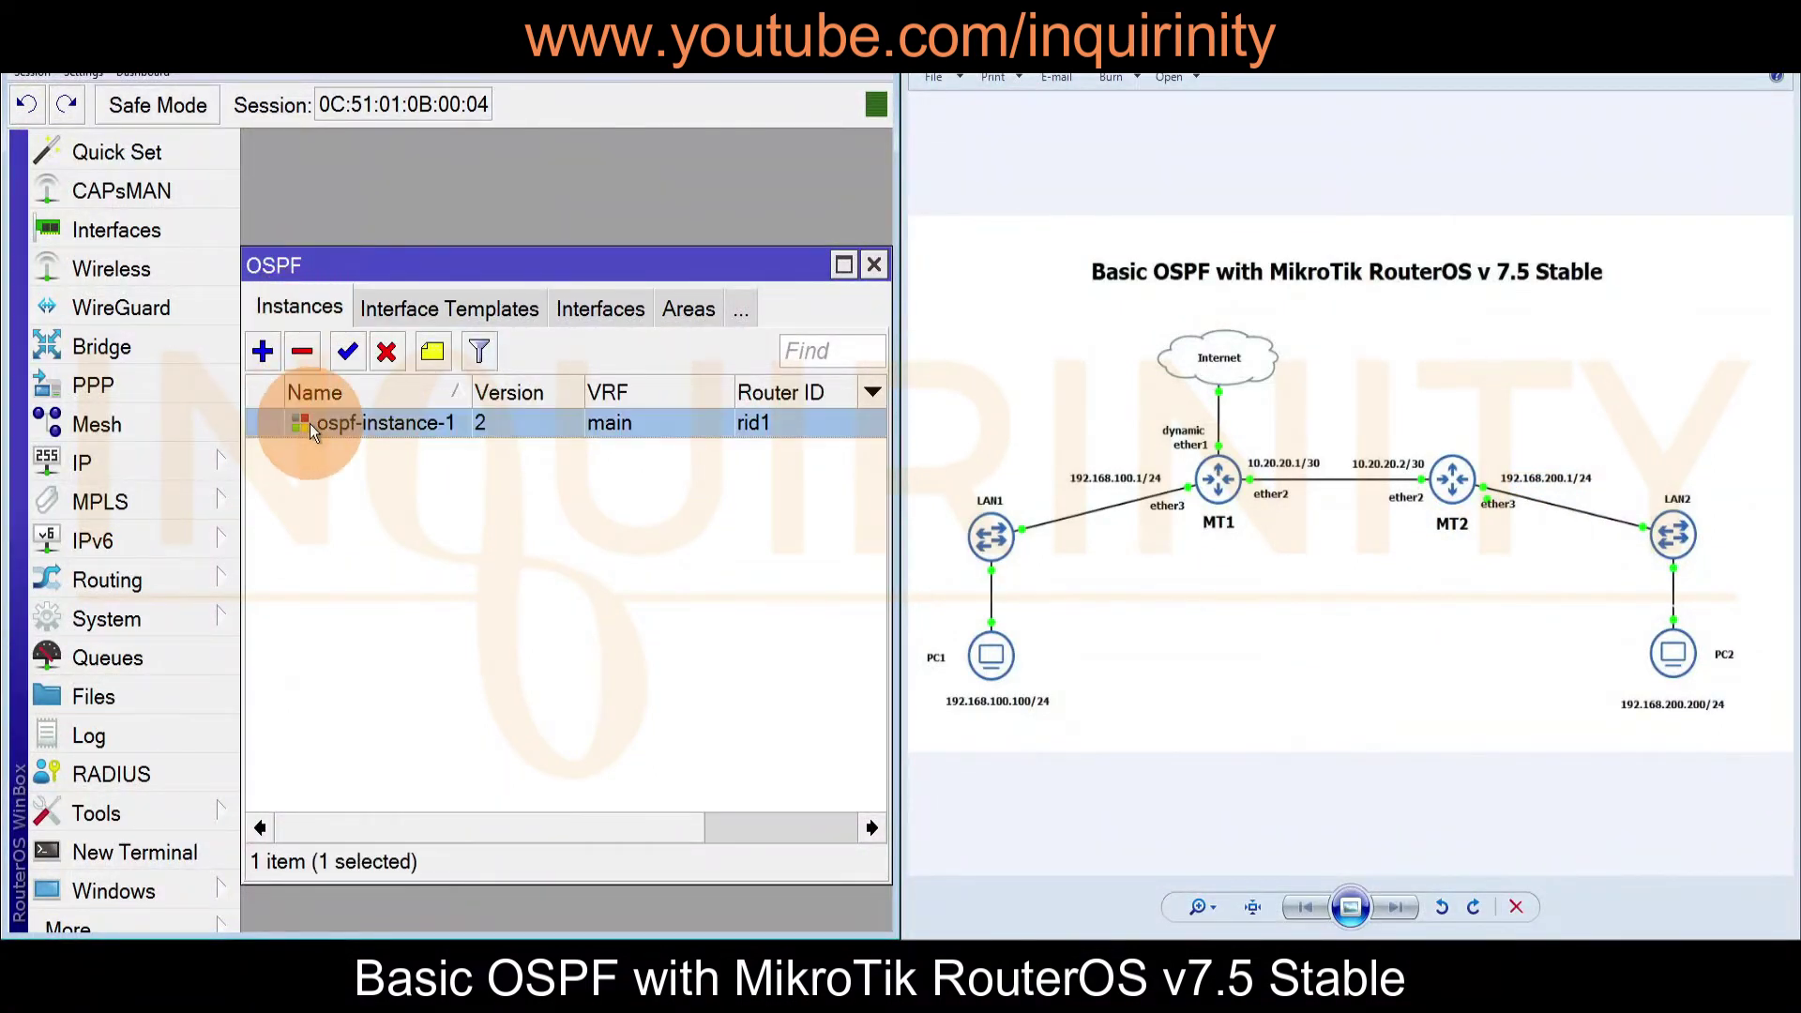
double_click(300, 424)
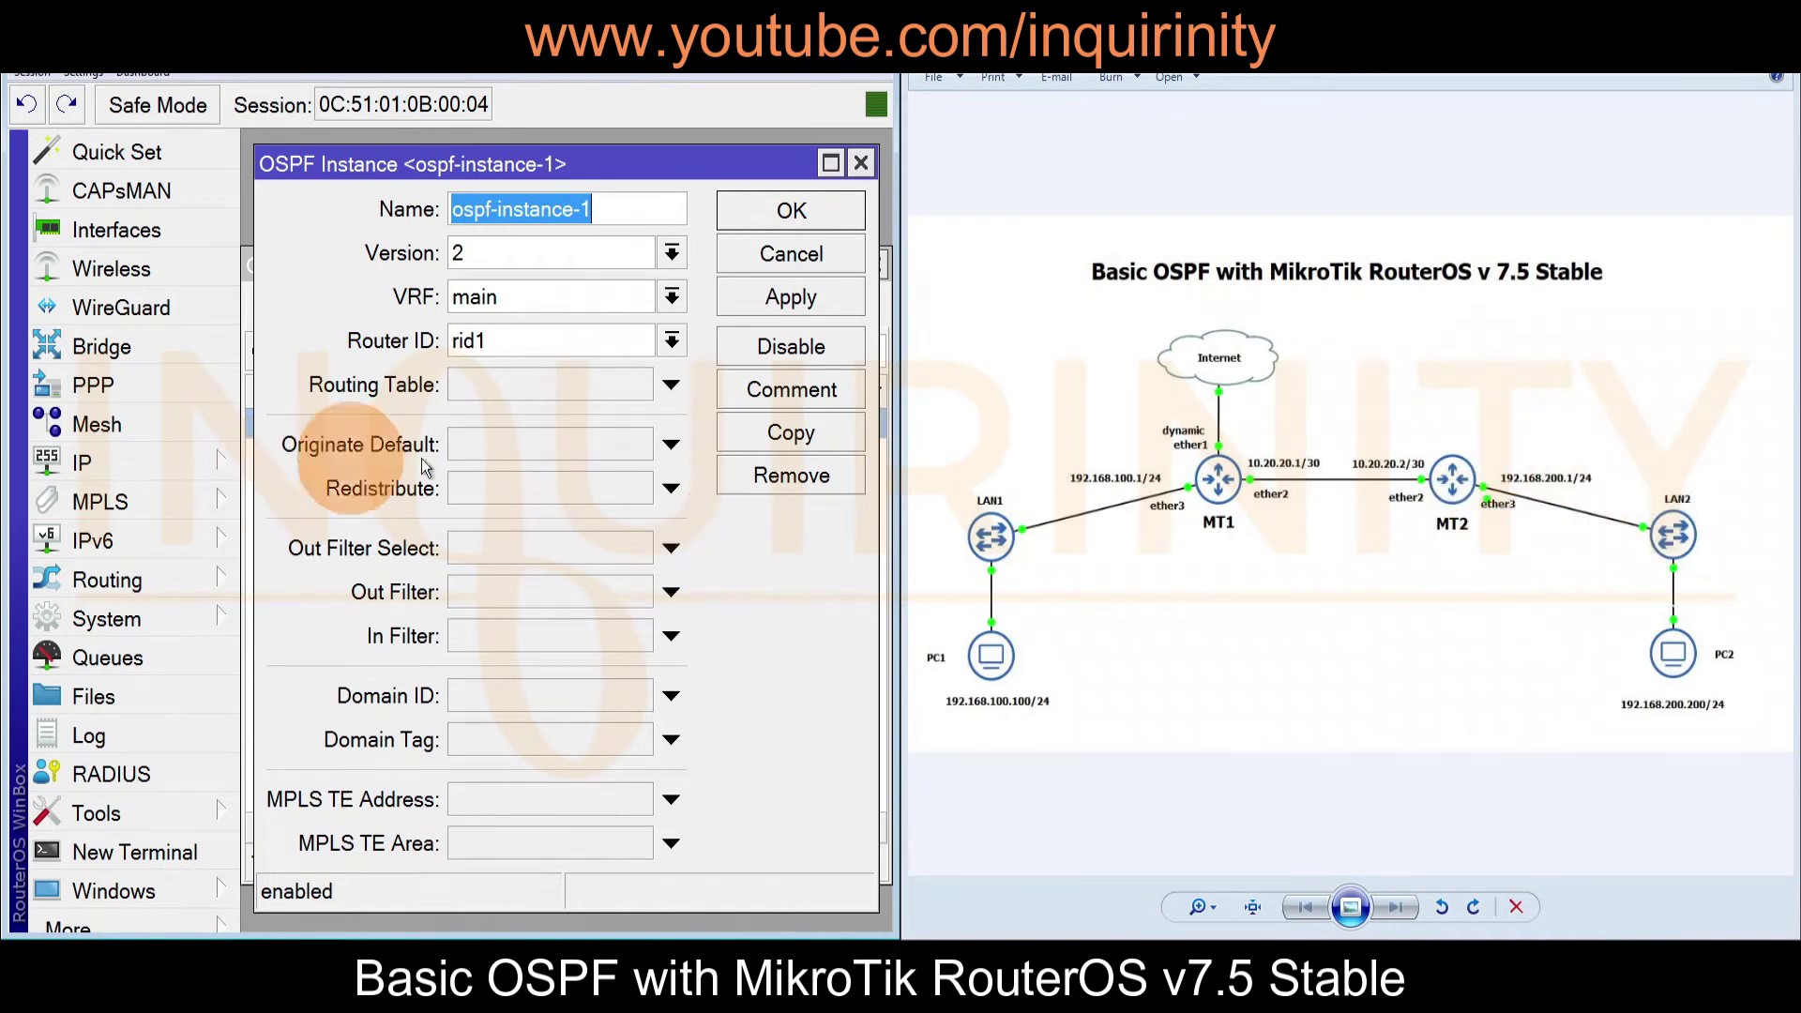
click(522, 487)
click(446, 489)
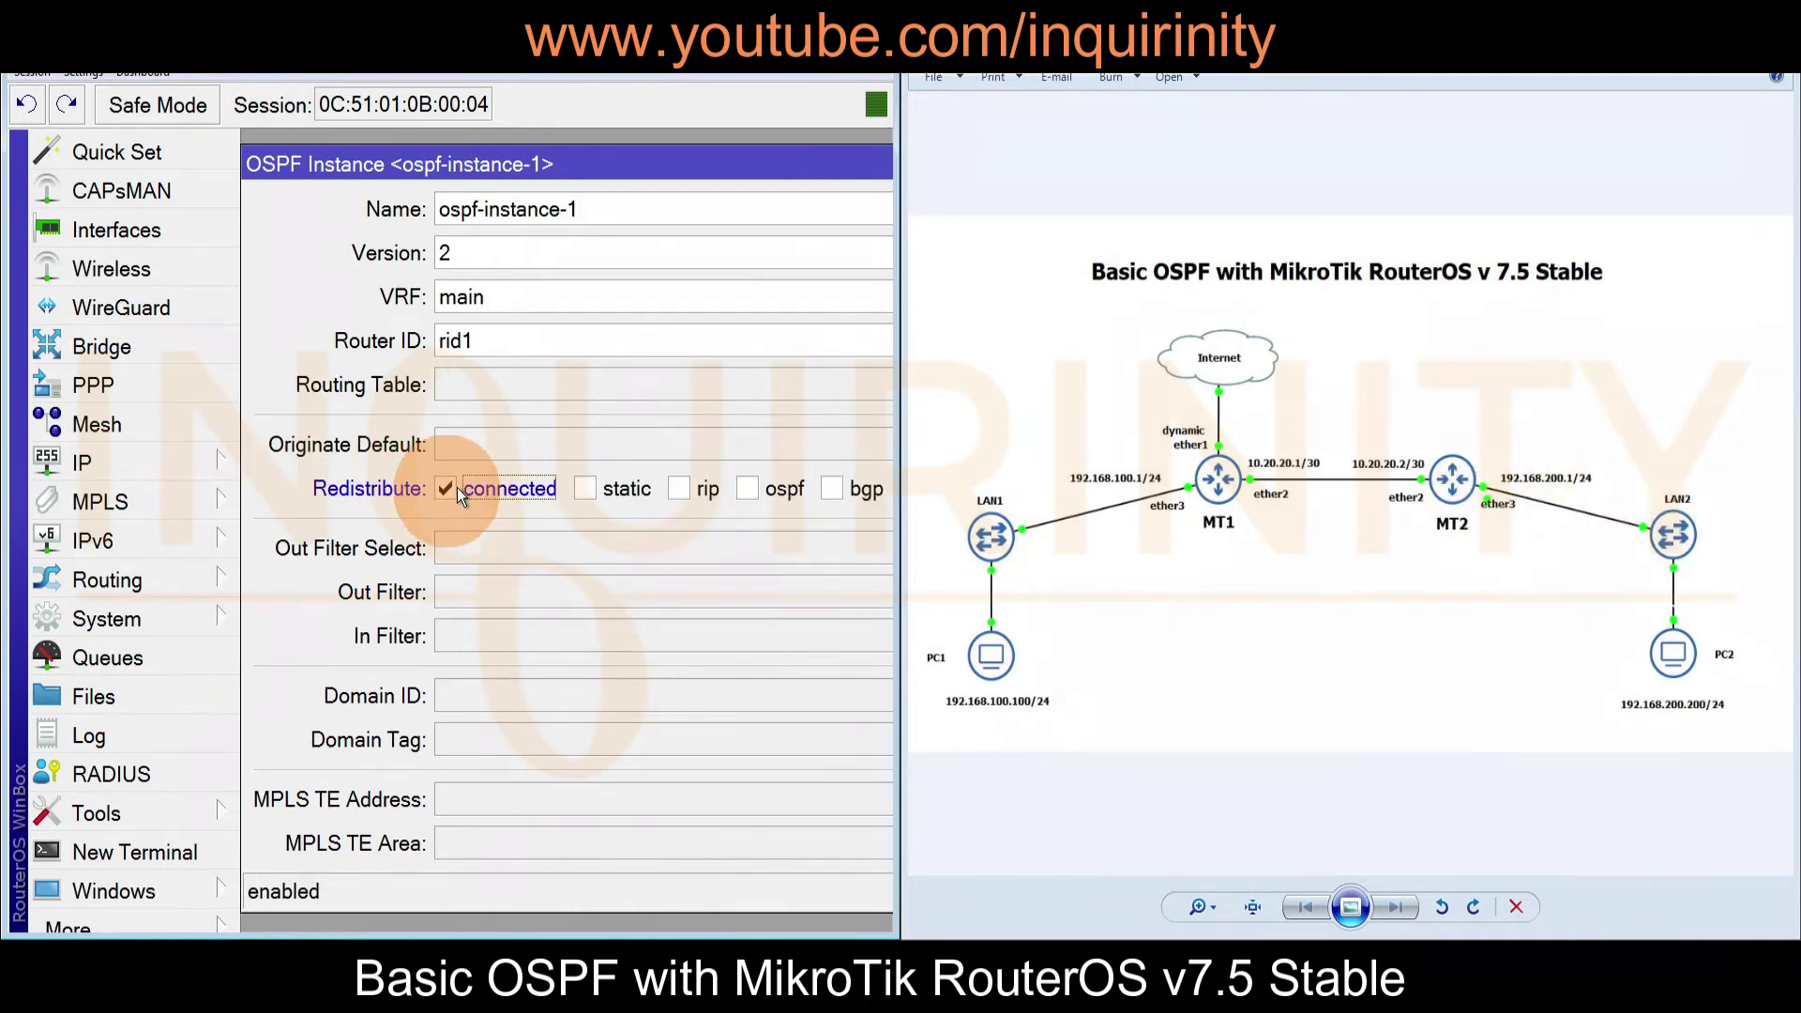
double_click(620, 167)
click(809, 287)
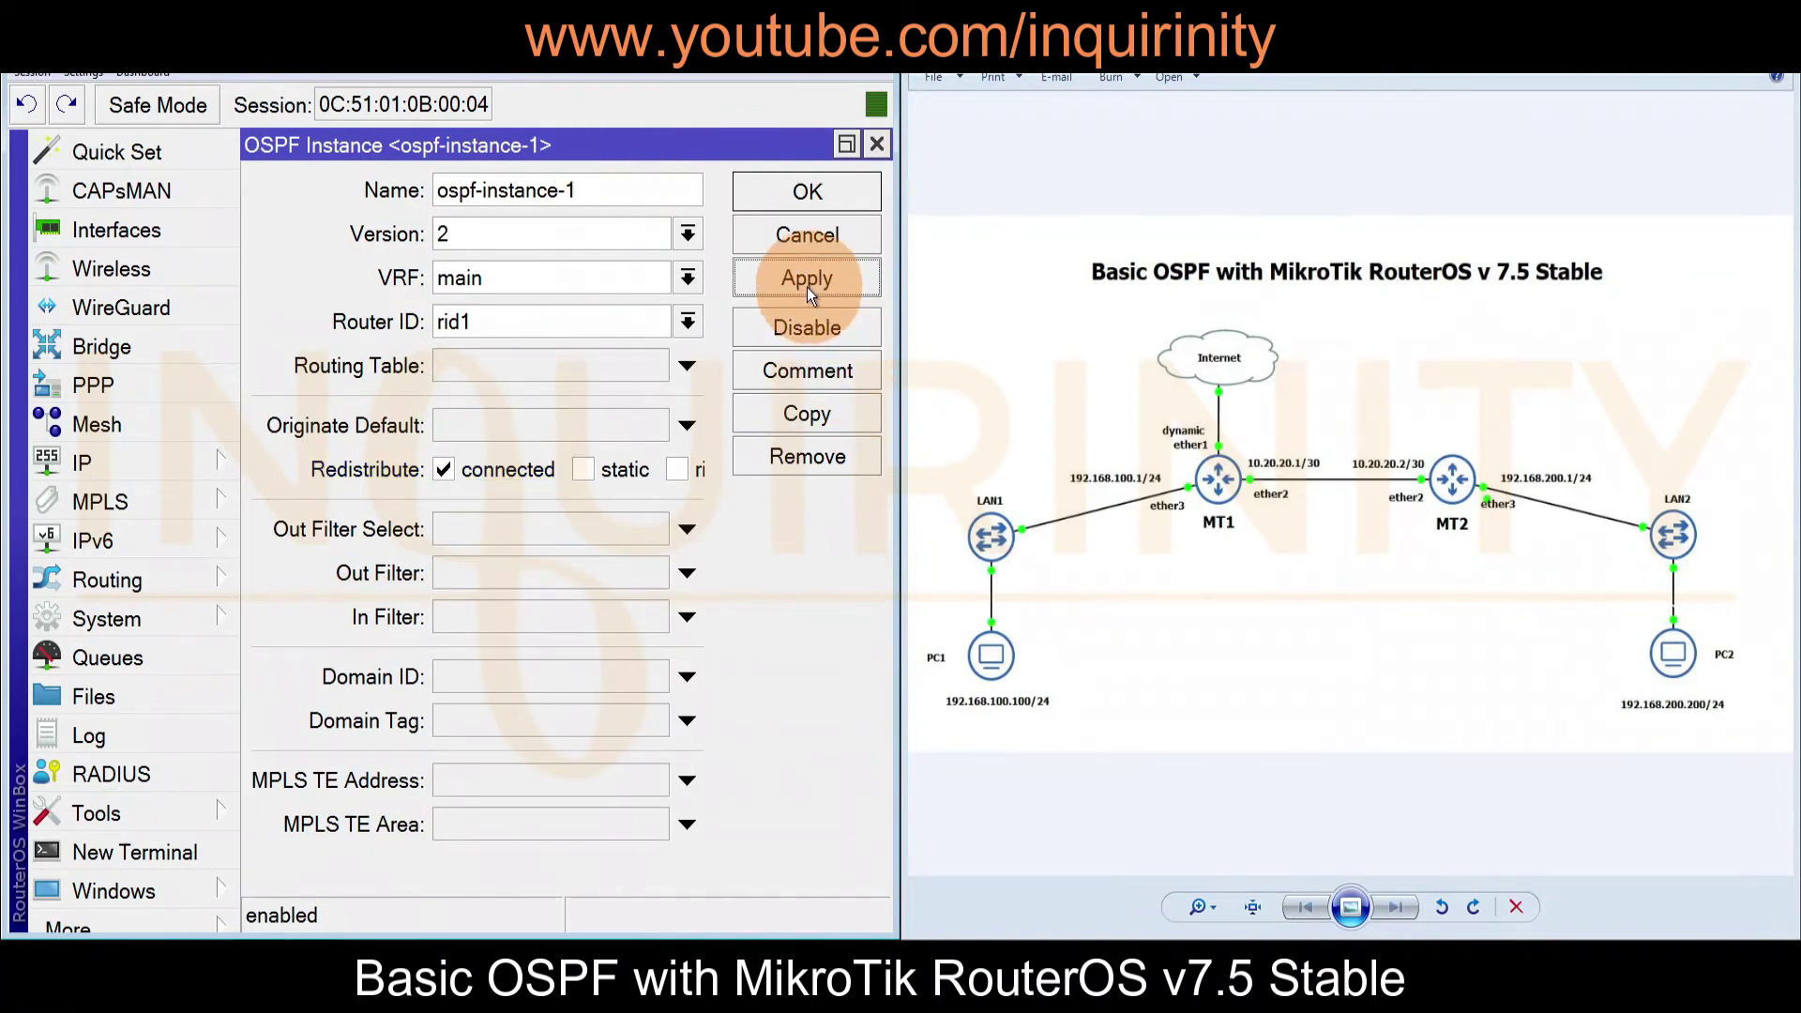
click(792, 202)
Check MT2's OSPF interface templates, active OSPF interfaces and the state of its OSPF neighbors
click(449, 306)
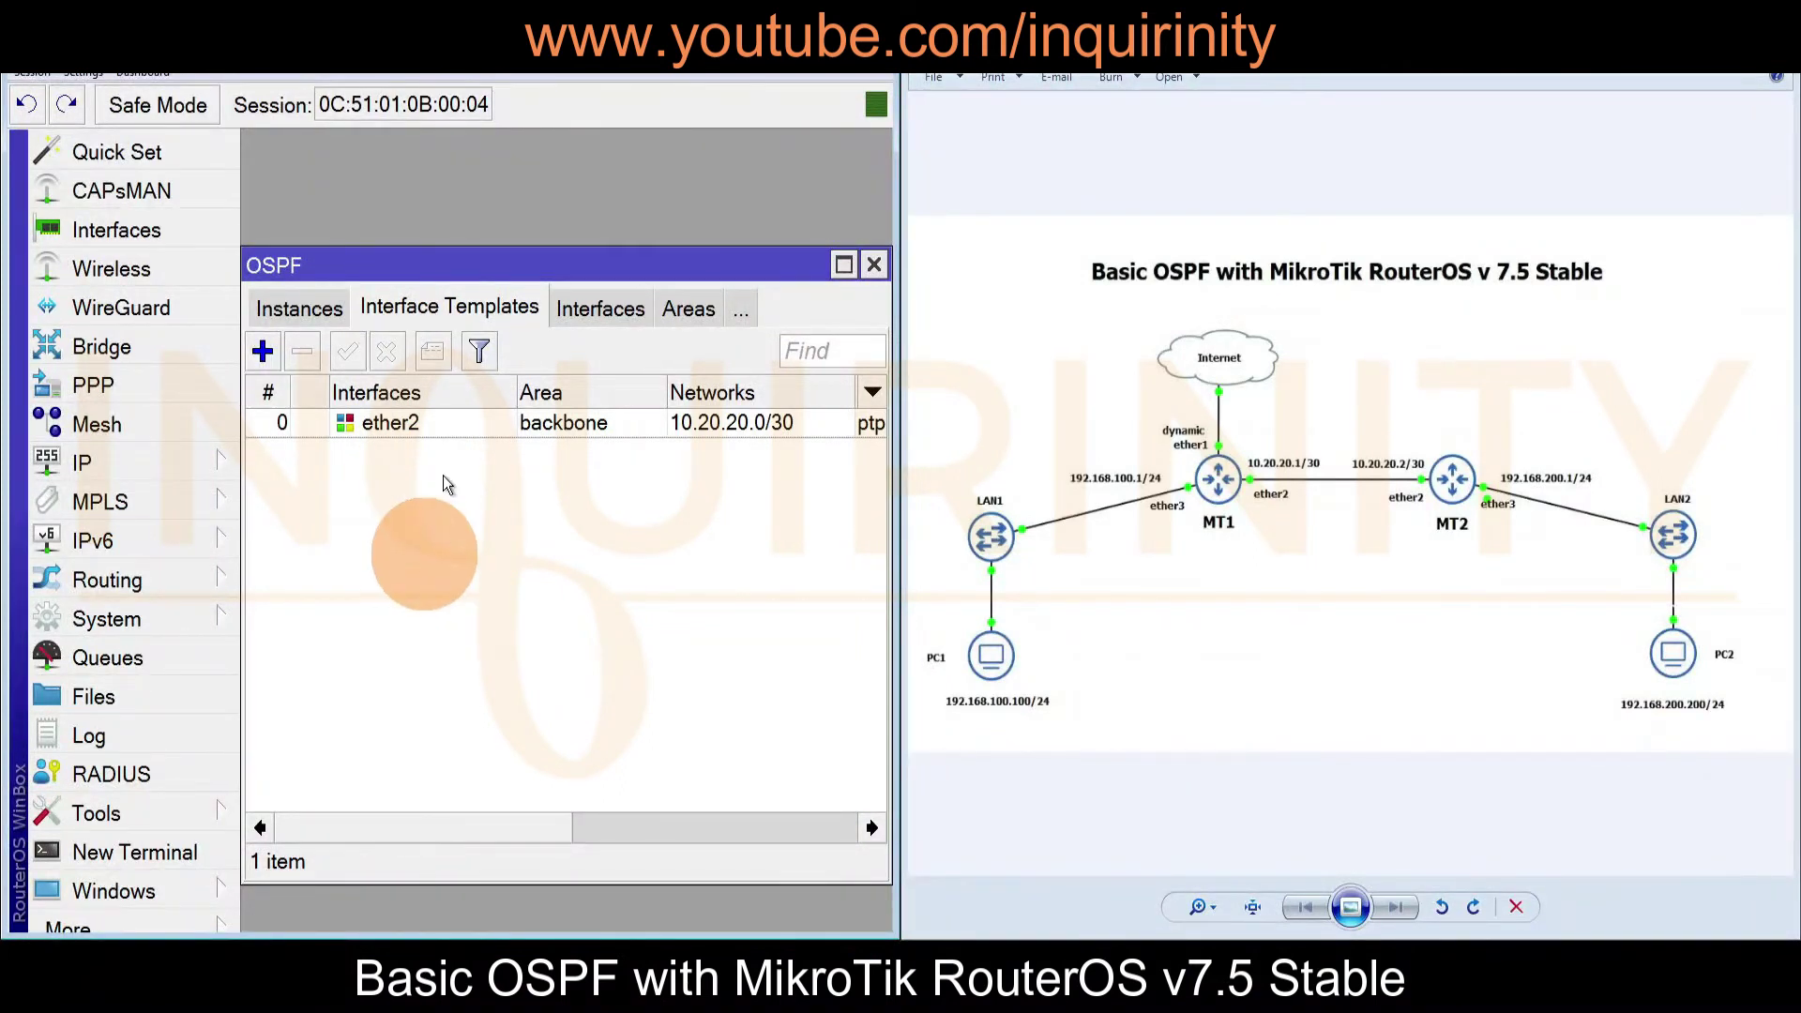
click(577, 314)
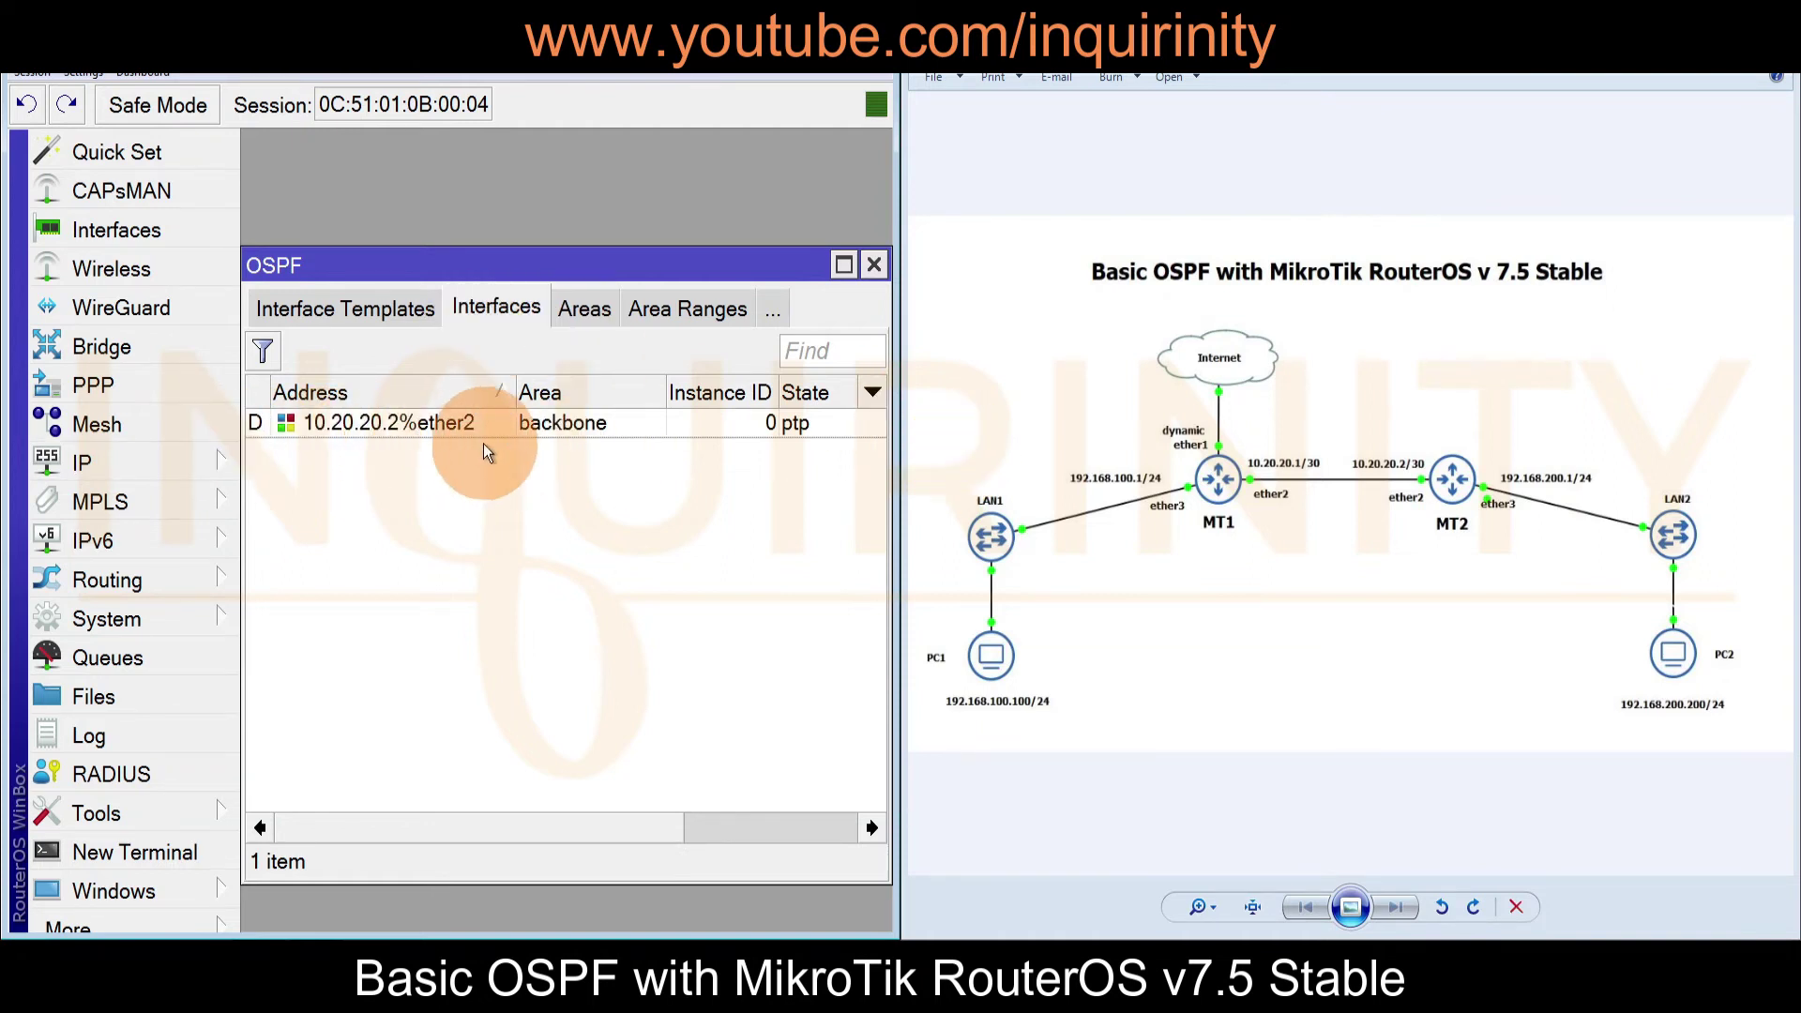
click(777, 314)
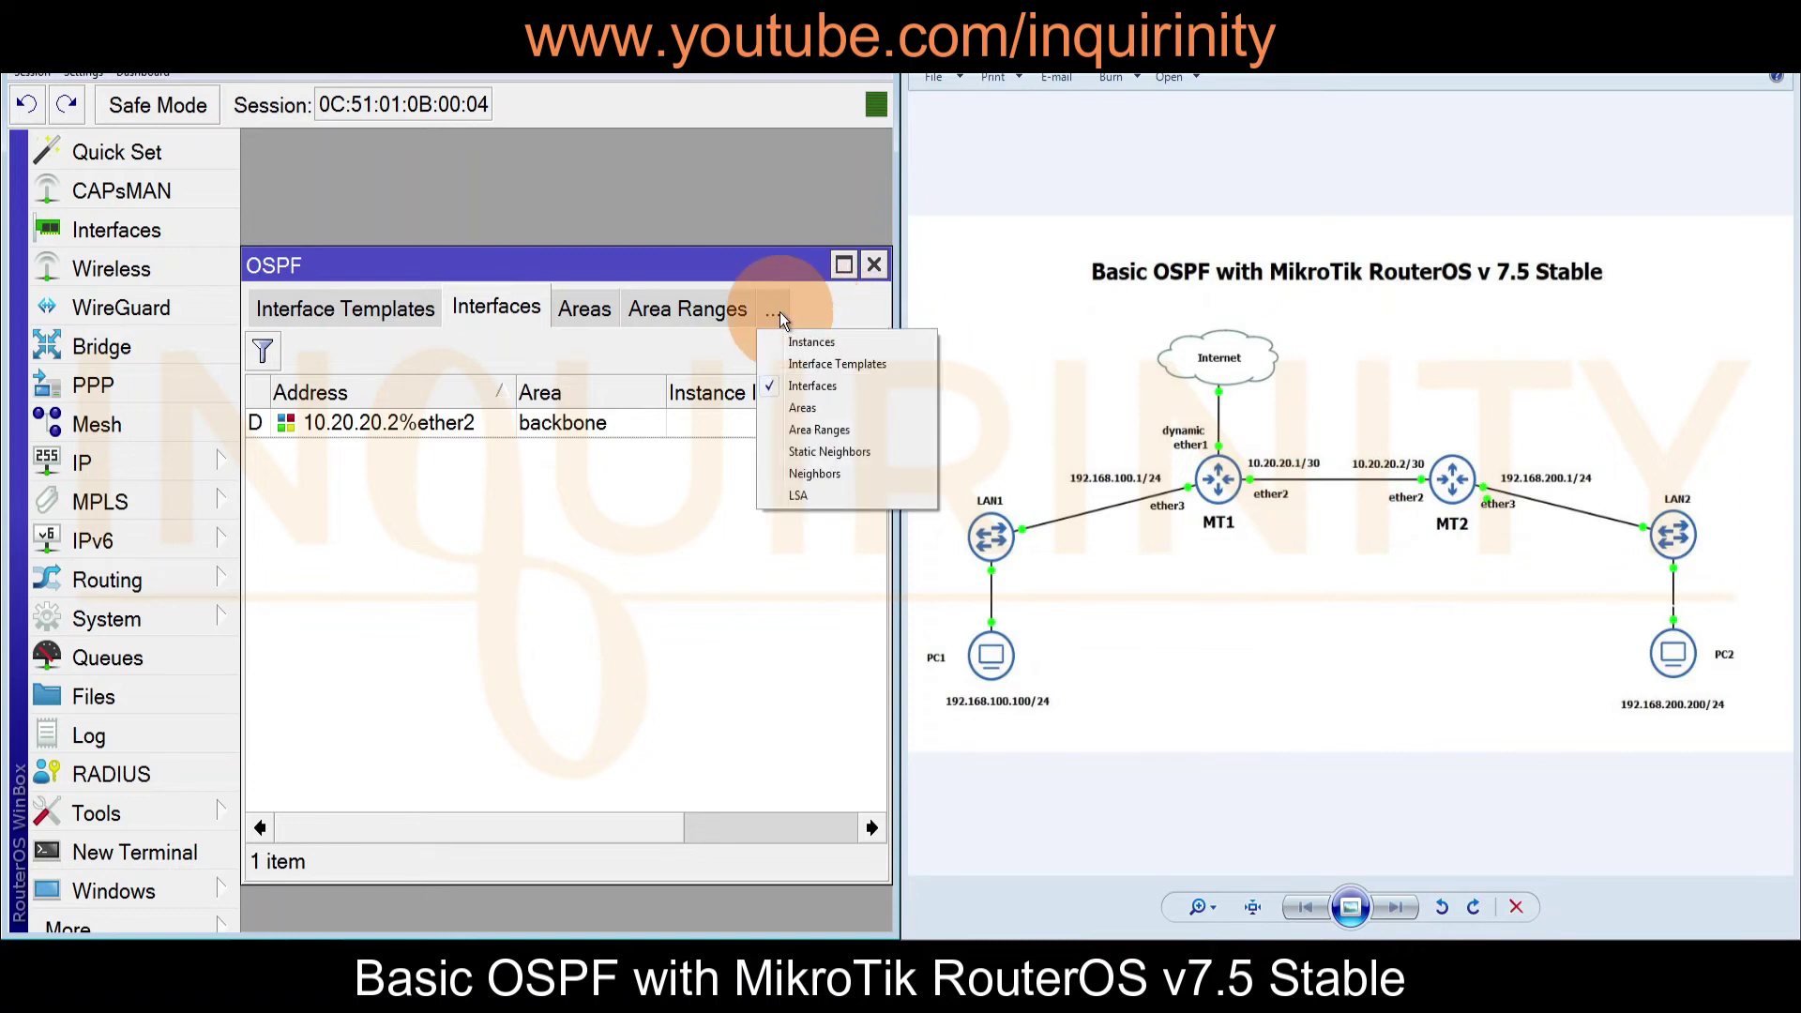
click(818, 475)
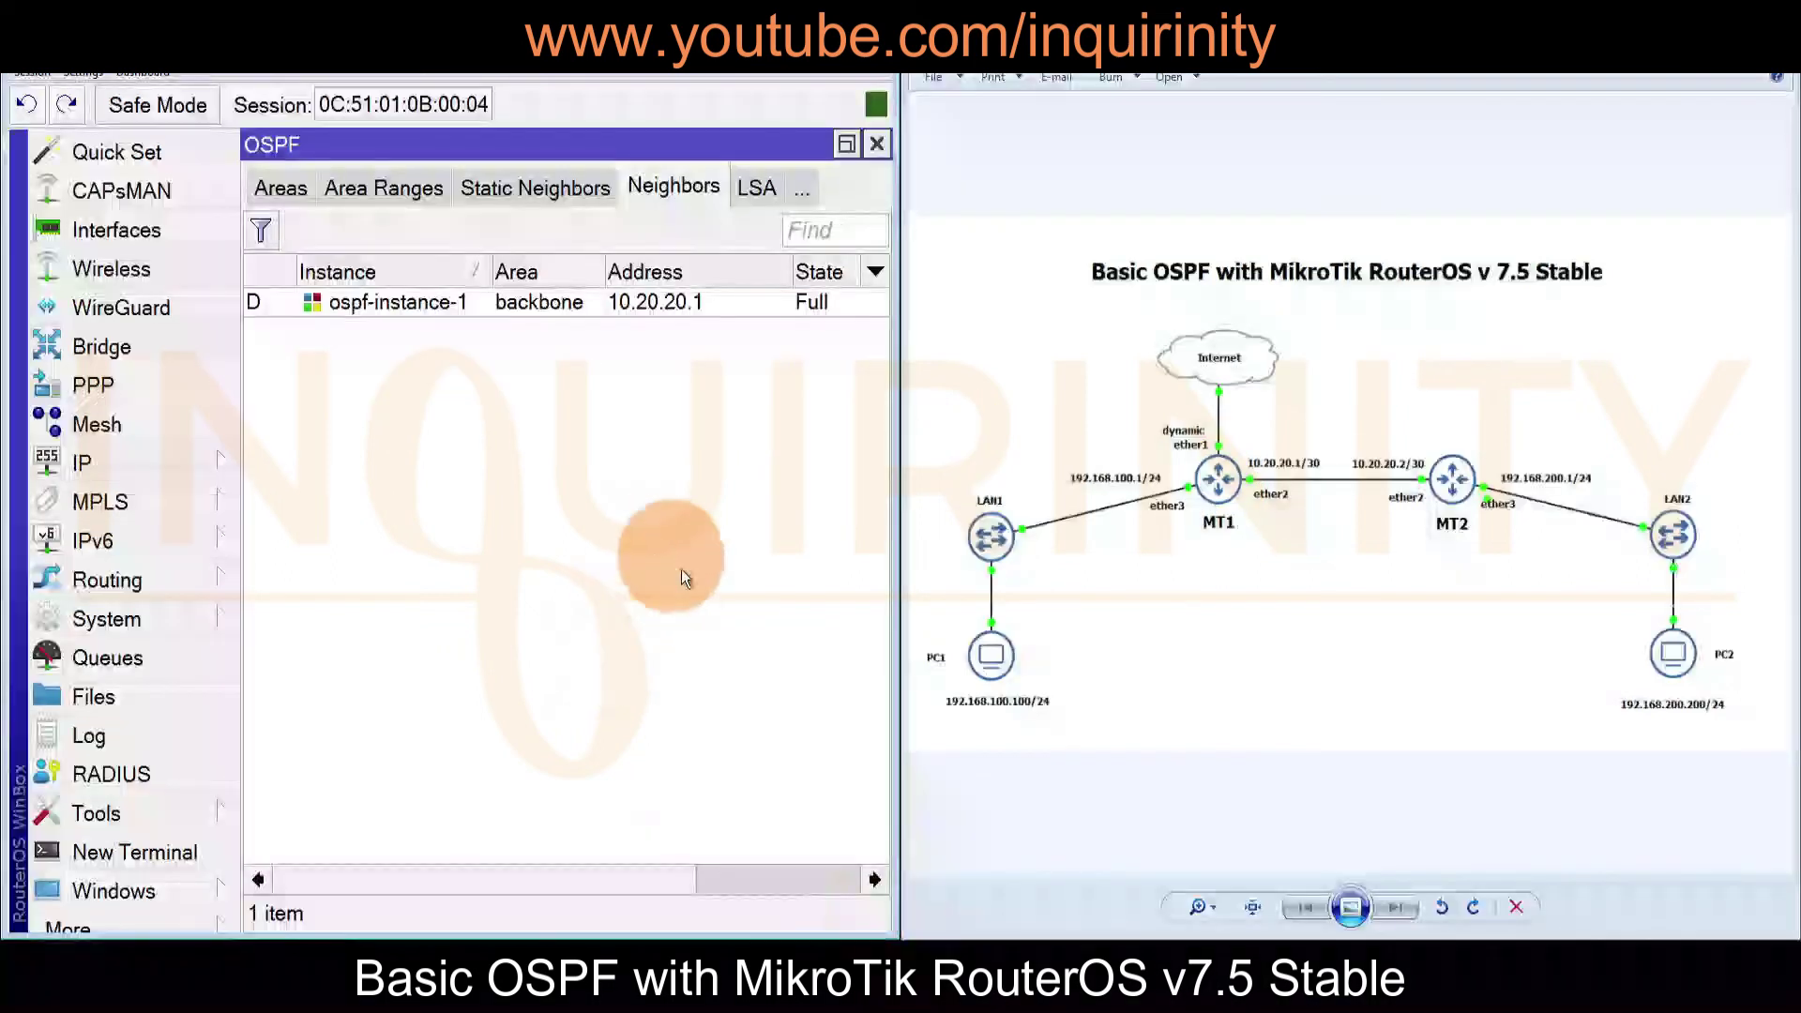
Examine MT2's LSA entries, including the external 0.0.0.0 and router 192.168.255.1 entries, then close the OSPF window
click(758, 191)
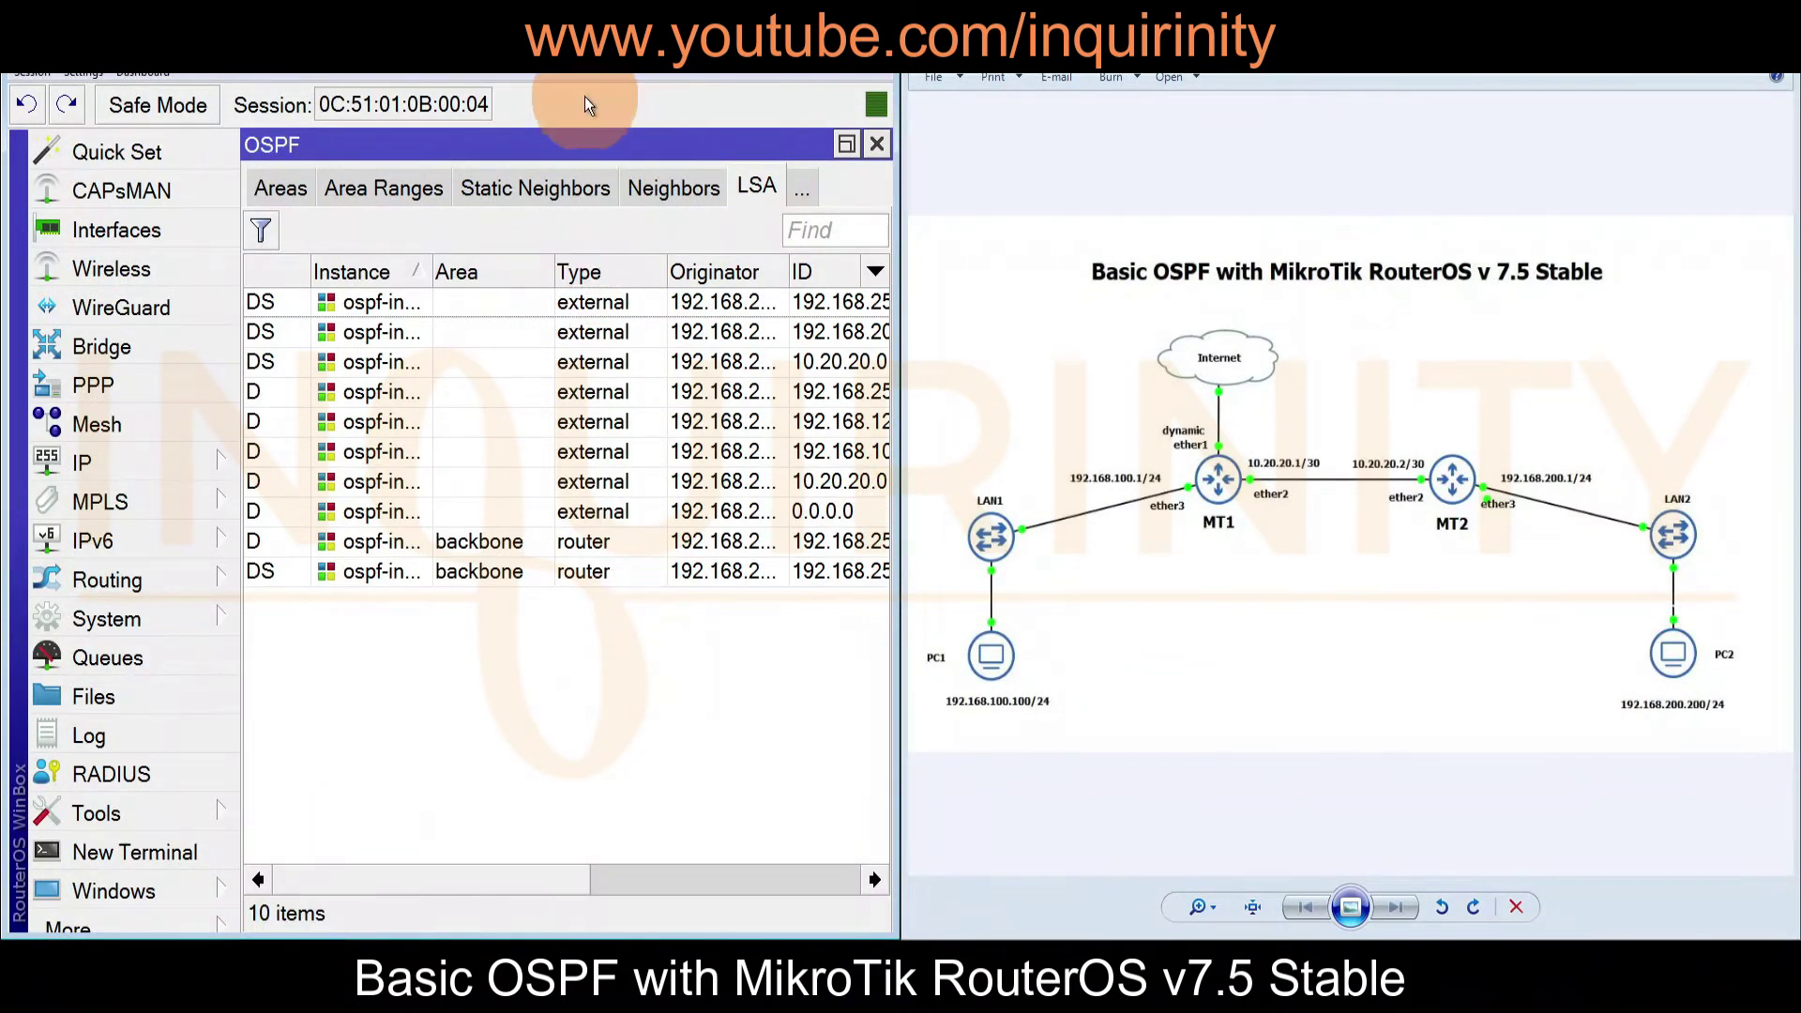
drag(550, 877, 582, 881)
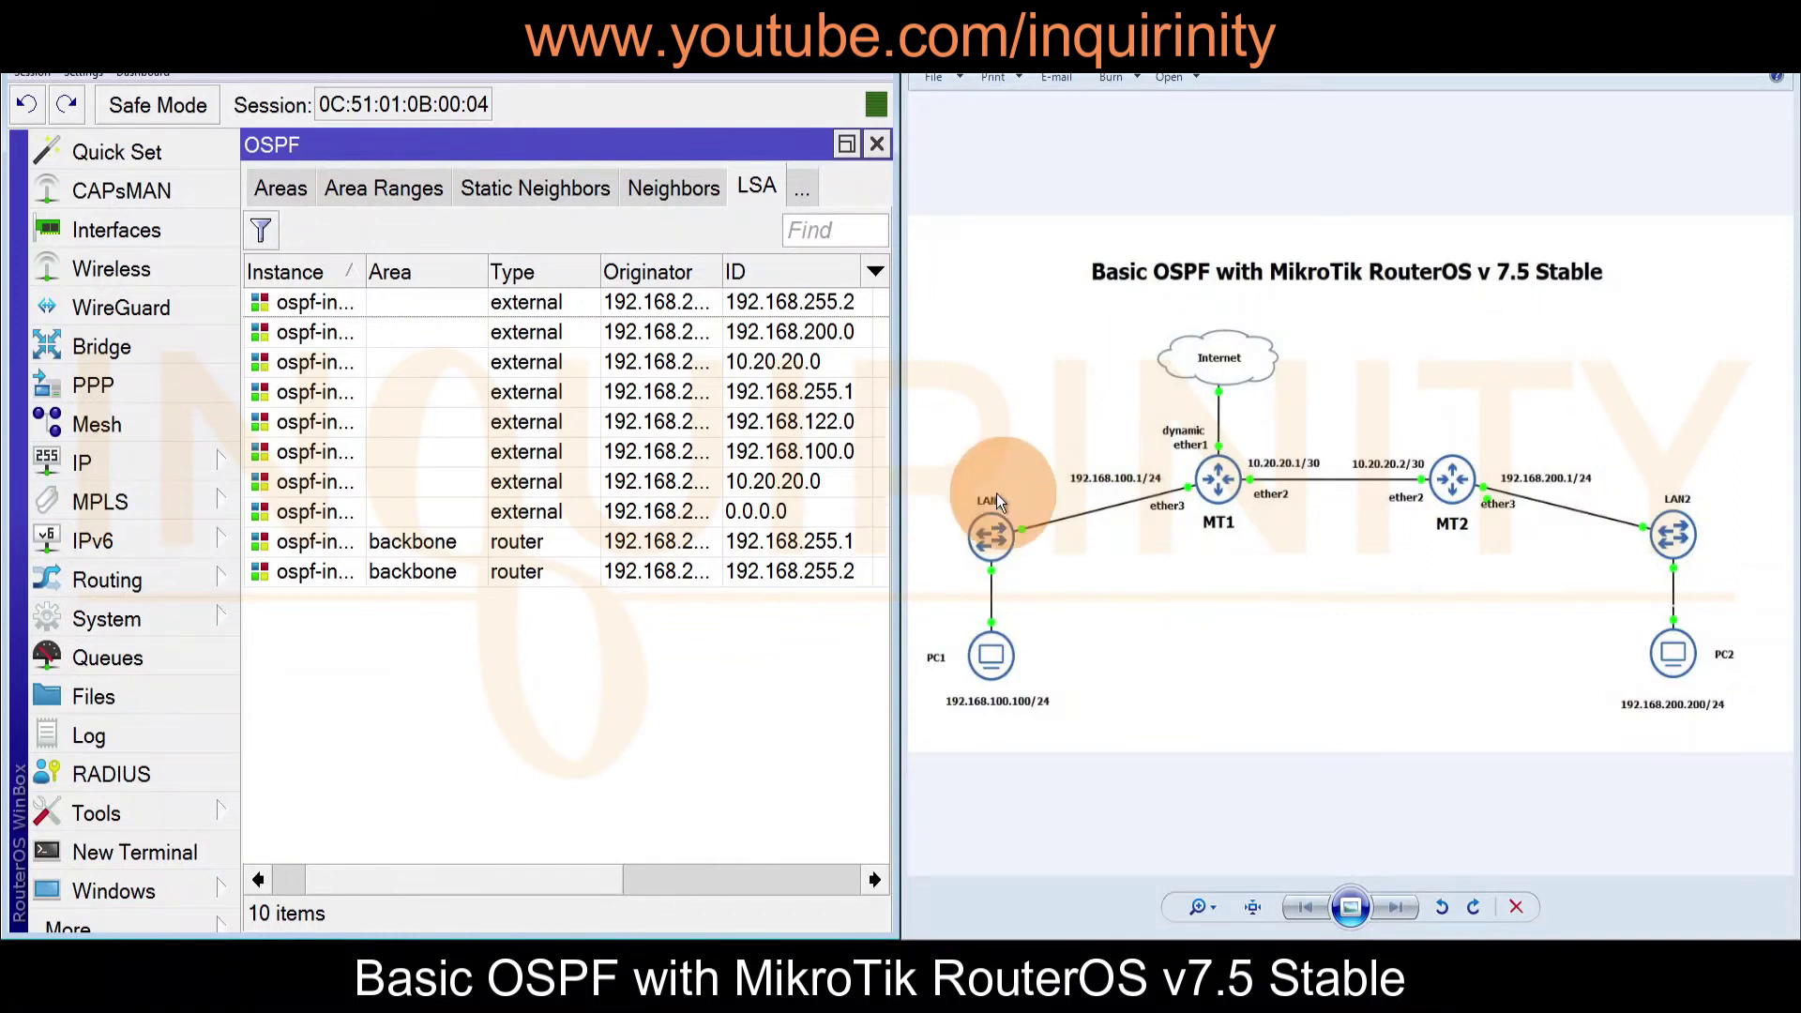
click(748, 512)
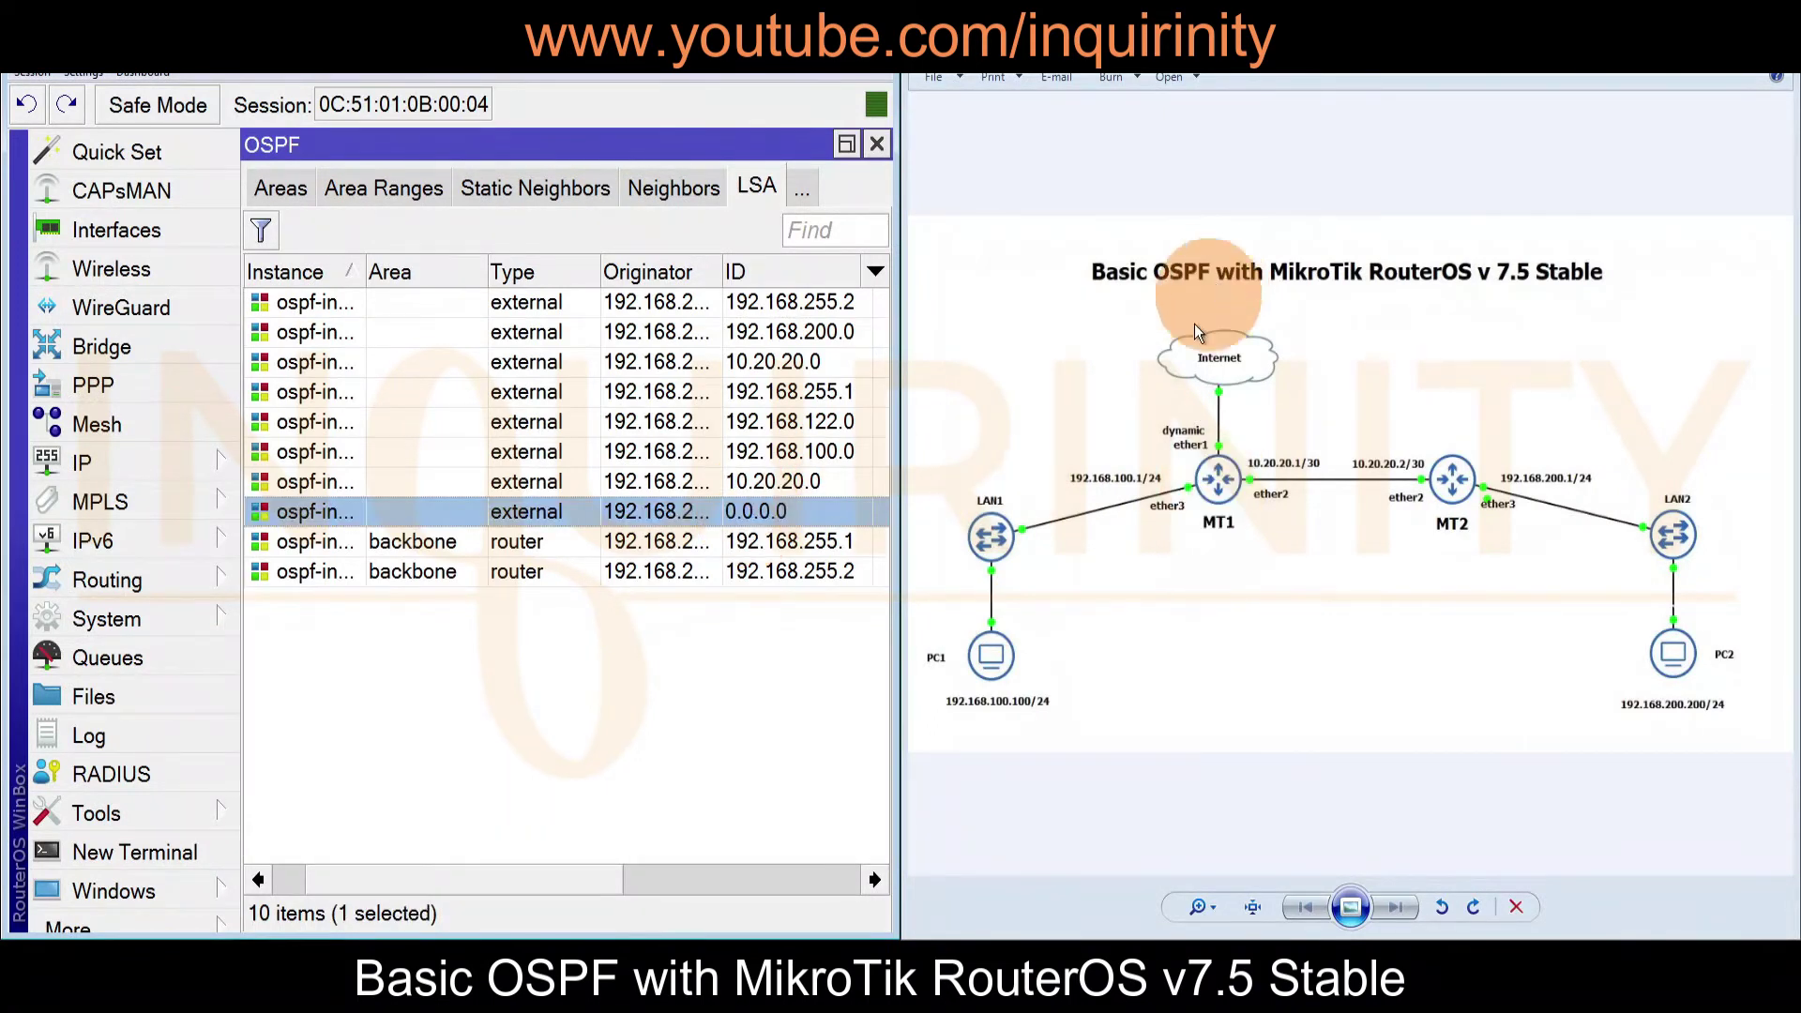
drag(555, 886, 638, 891)
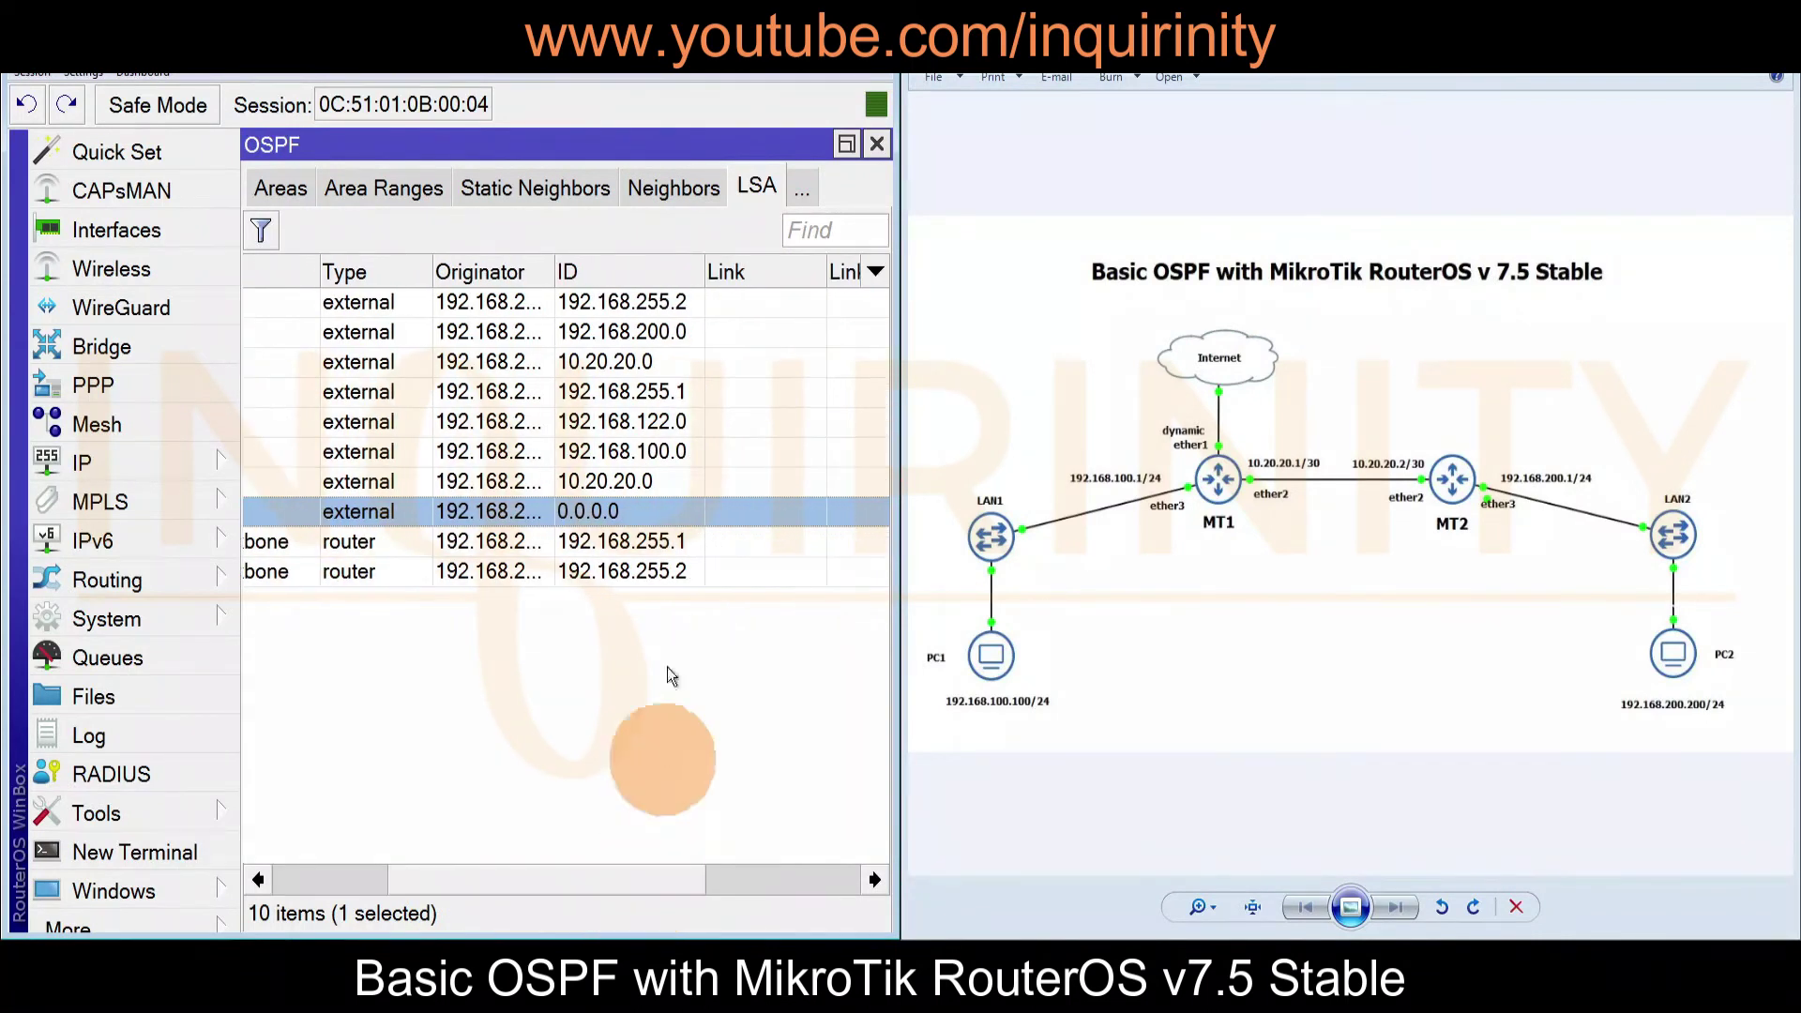
click(649, 553)
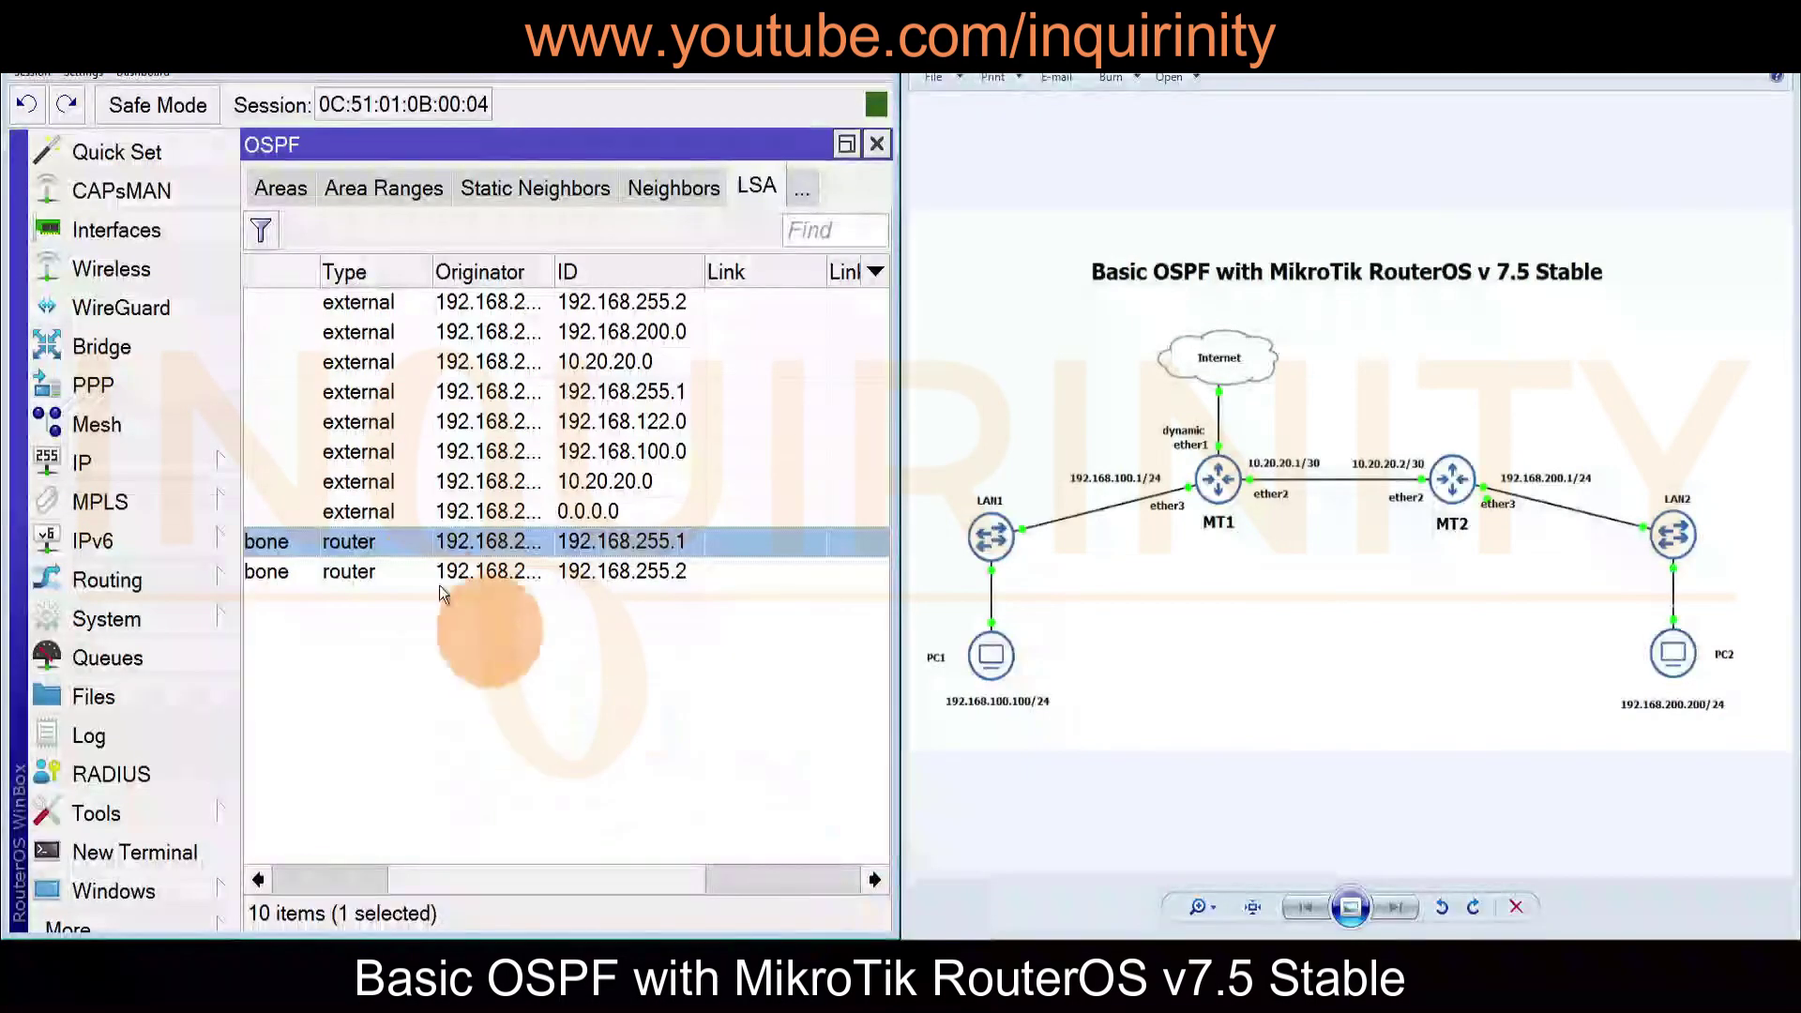
click(876, 144)
Open MT2's IP route list, widen the destination address column, and examine the OSPF routes, including 0.0.0.0/0, 192.168.100.0/24 and 192.168.255.1/32
click(145, 453)
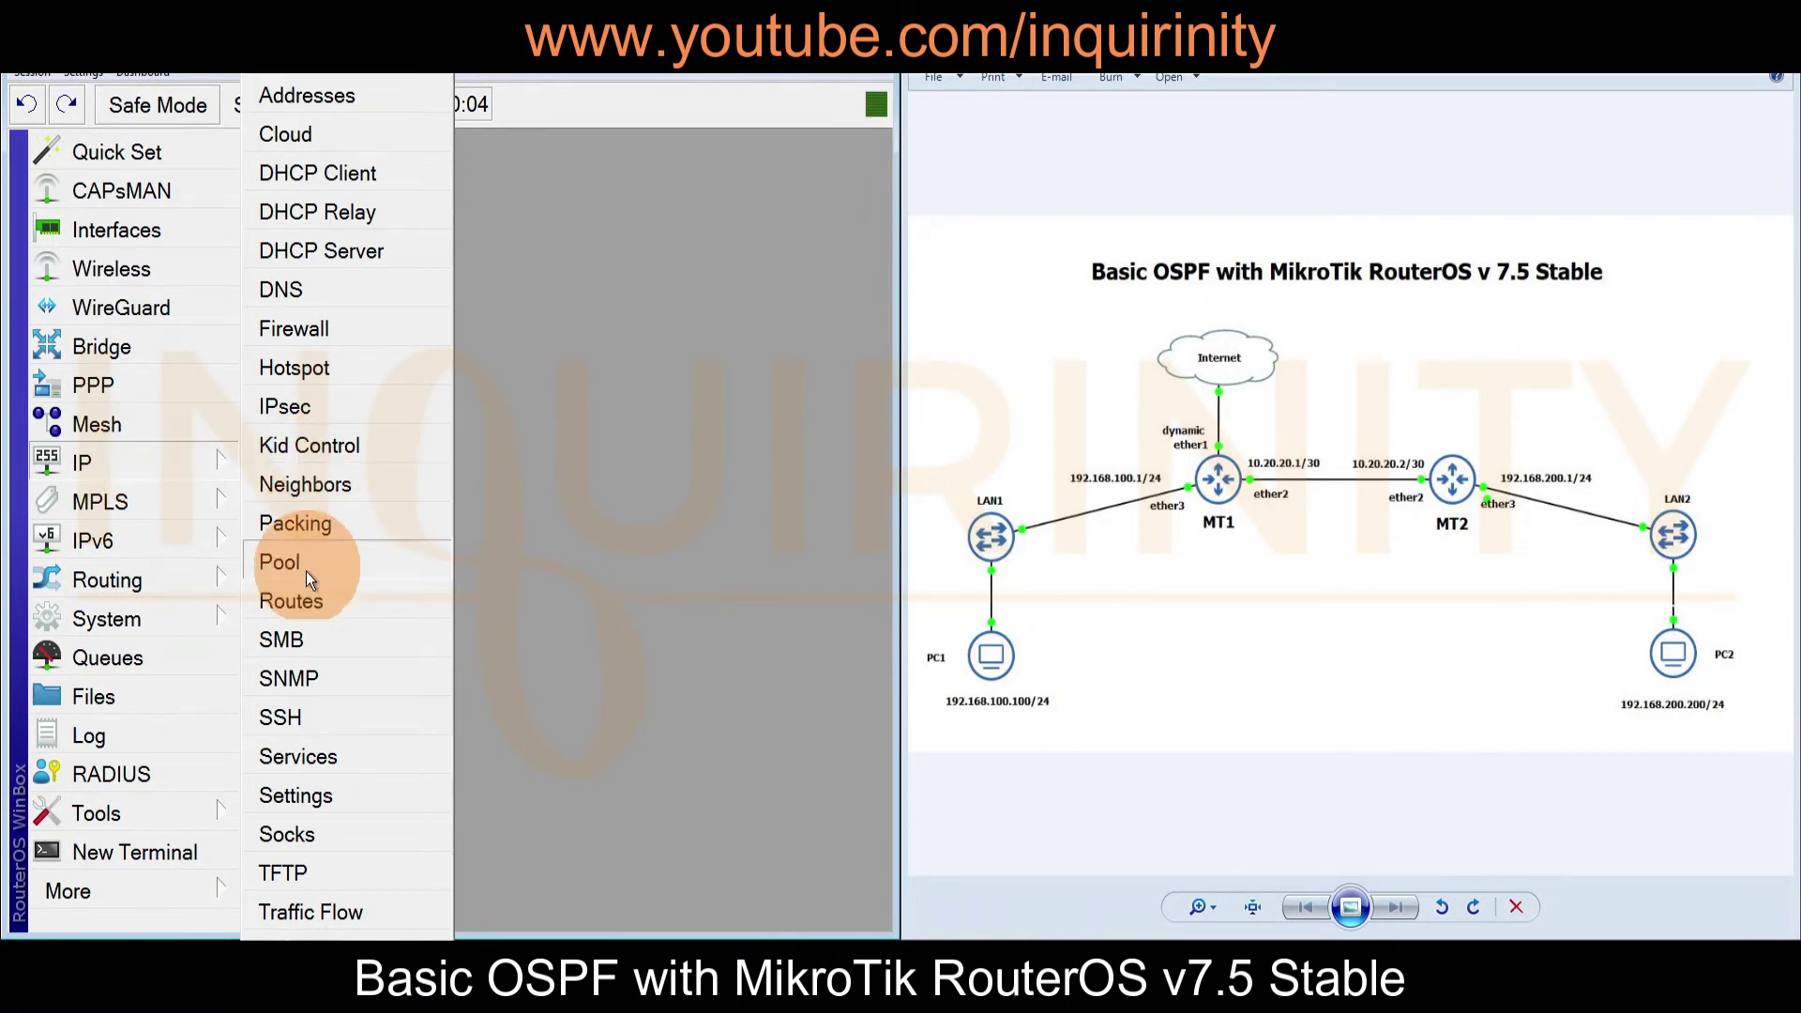
click(306, 600)
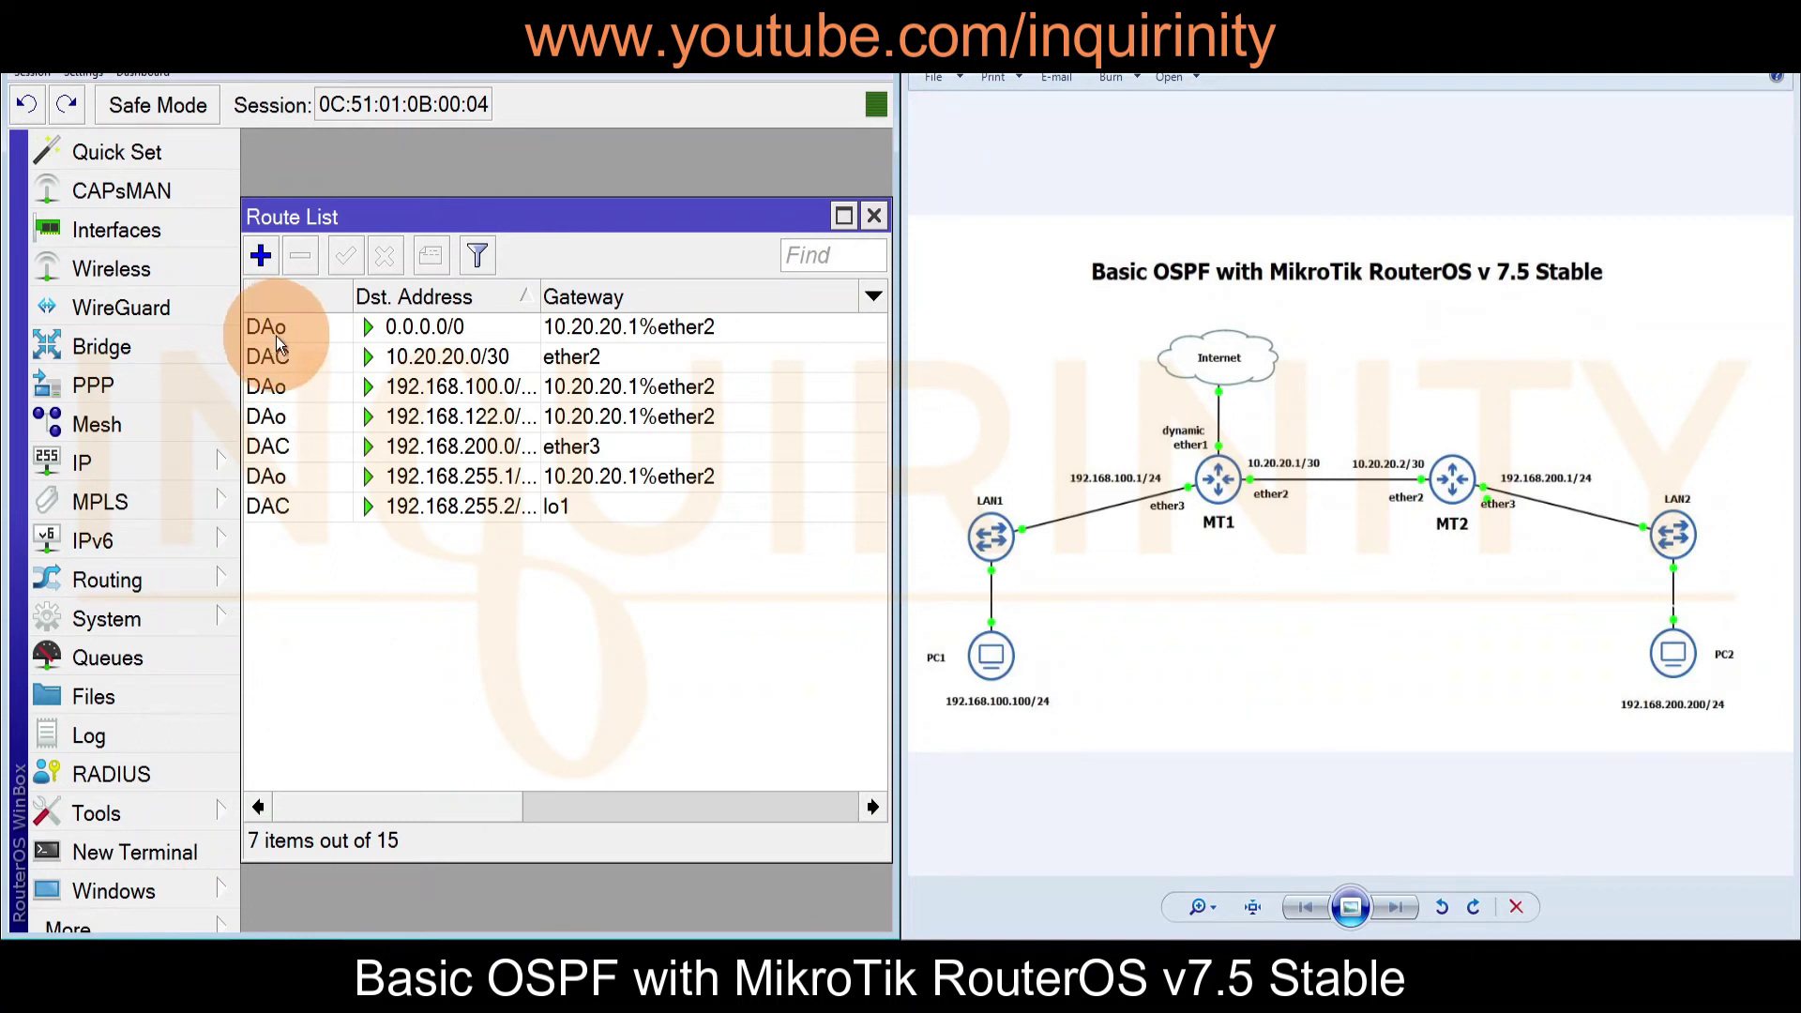
click(391, 328)
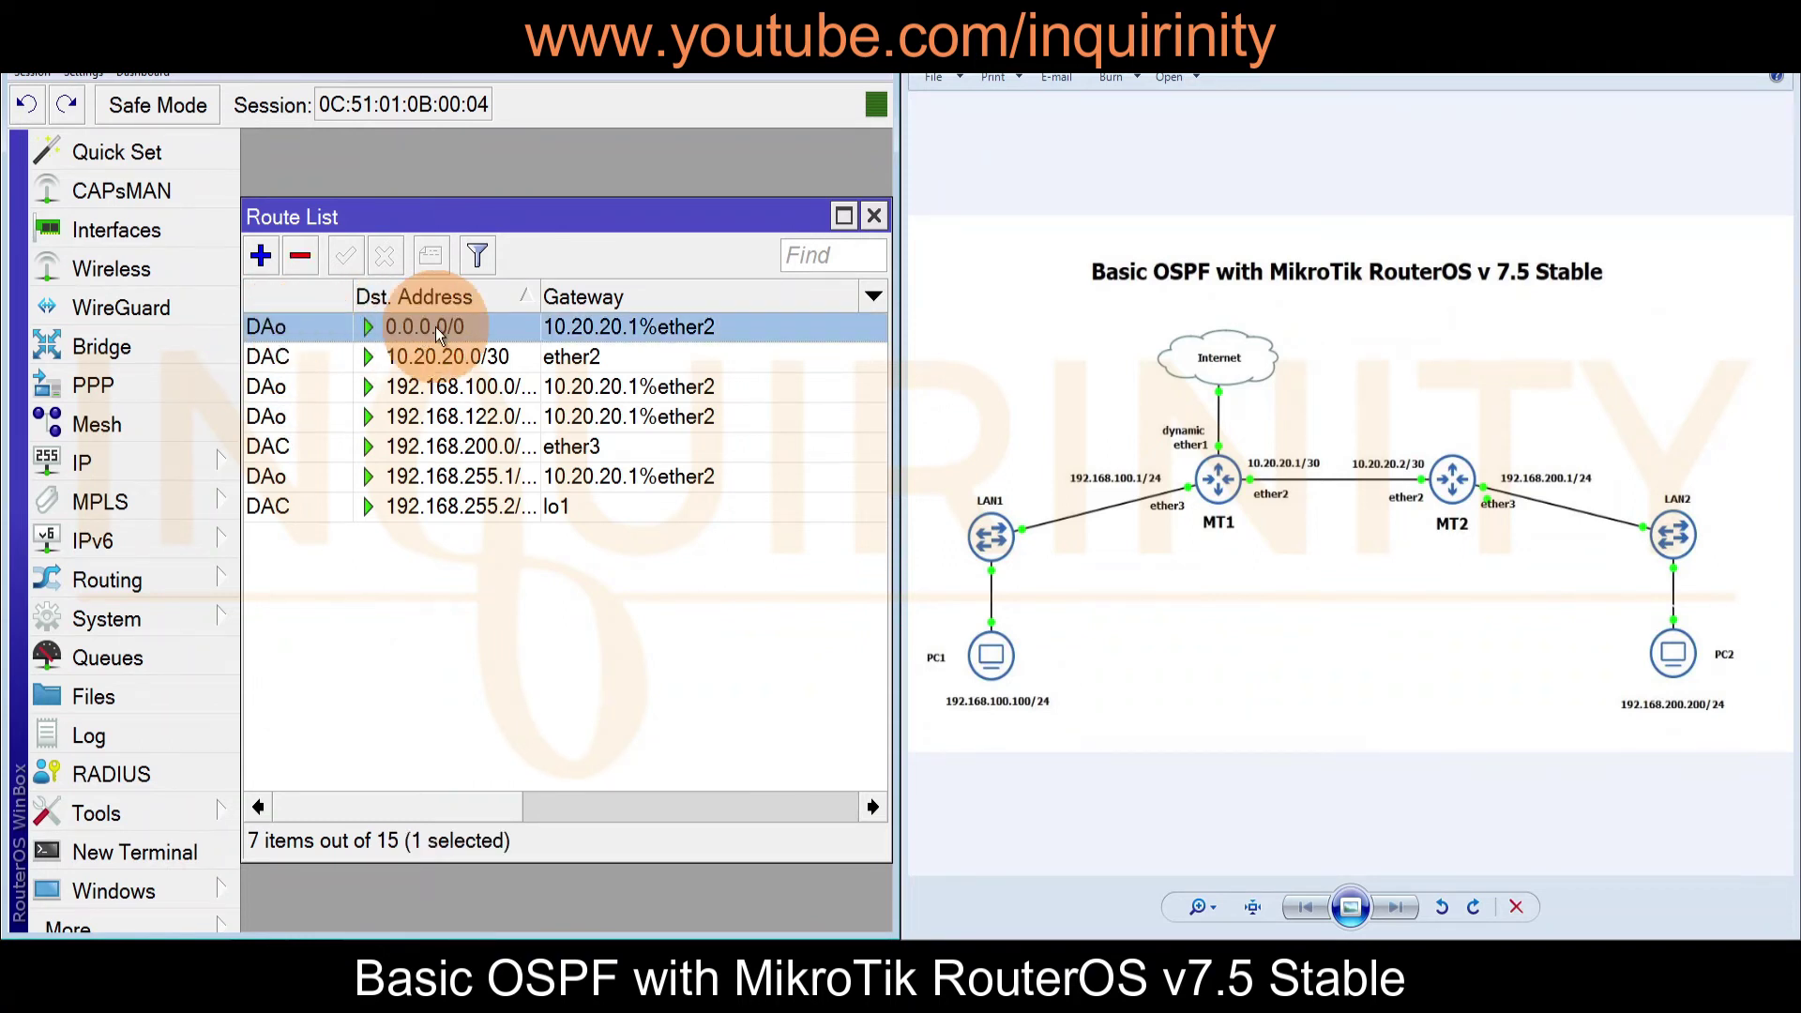
click(278, 386)
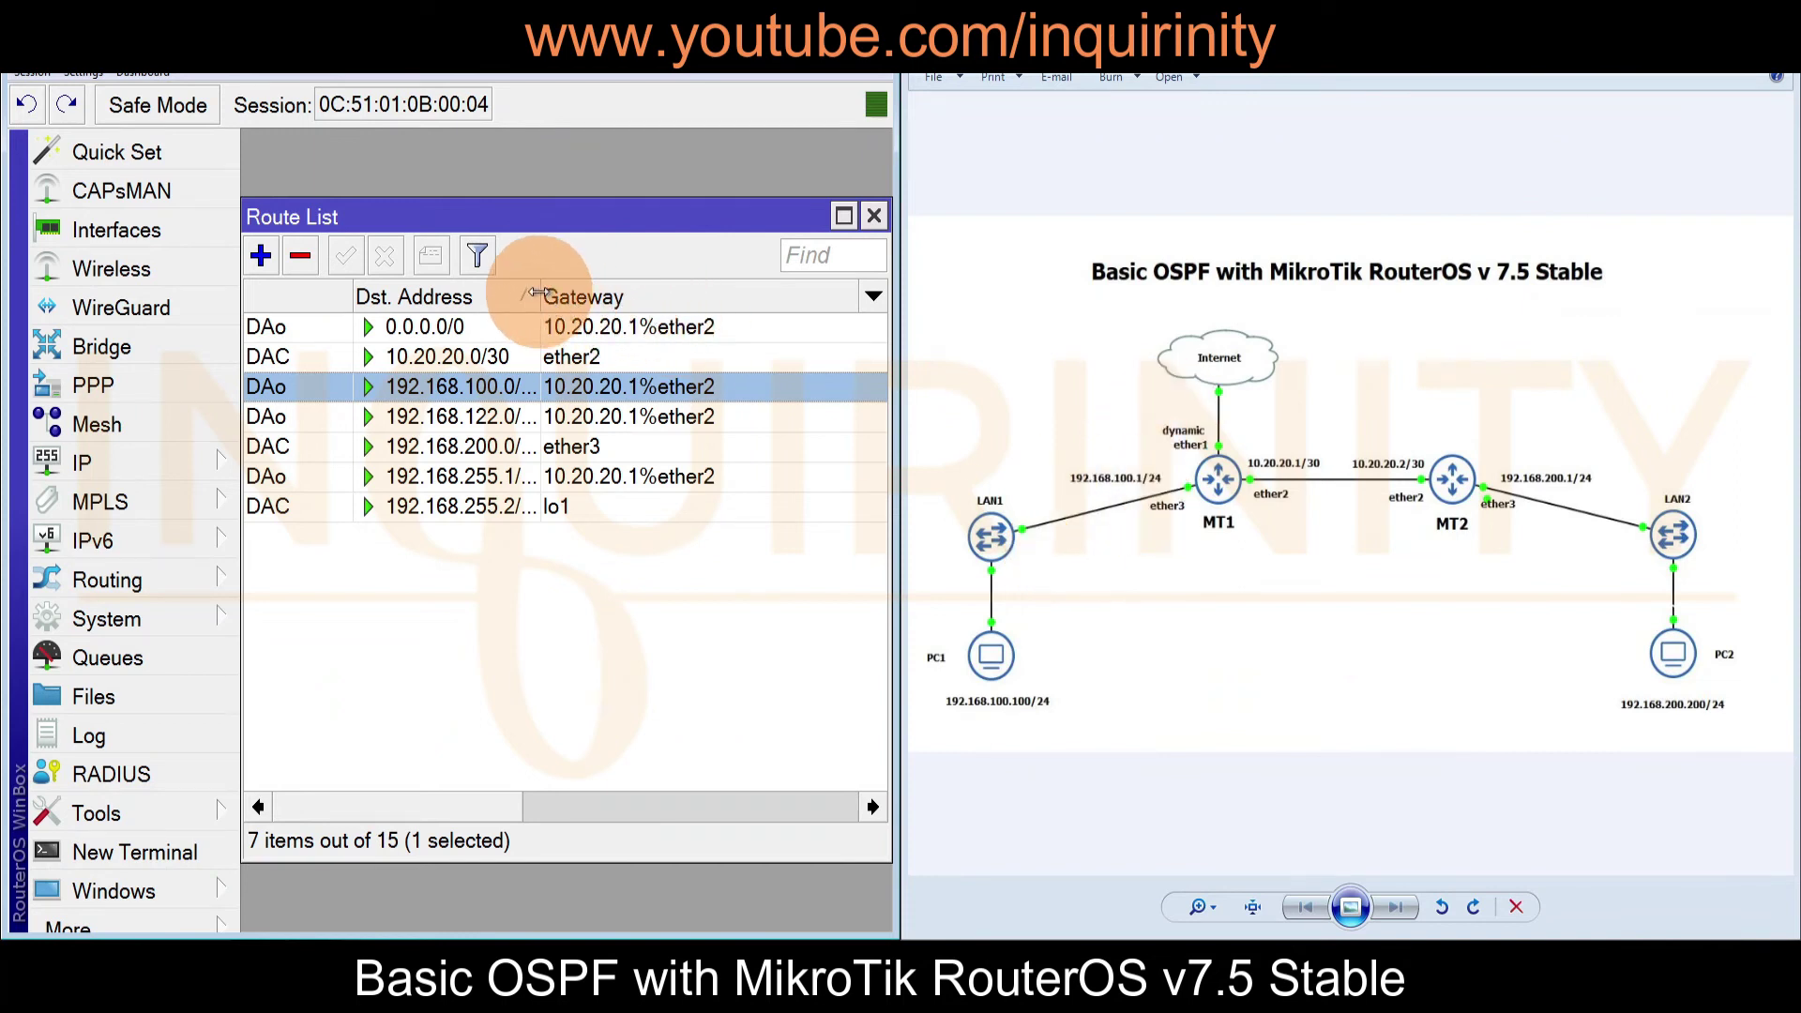
drag(537, 292, 593, 292)
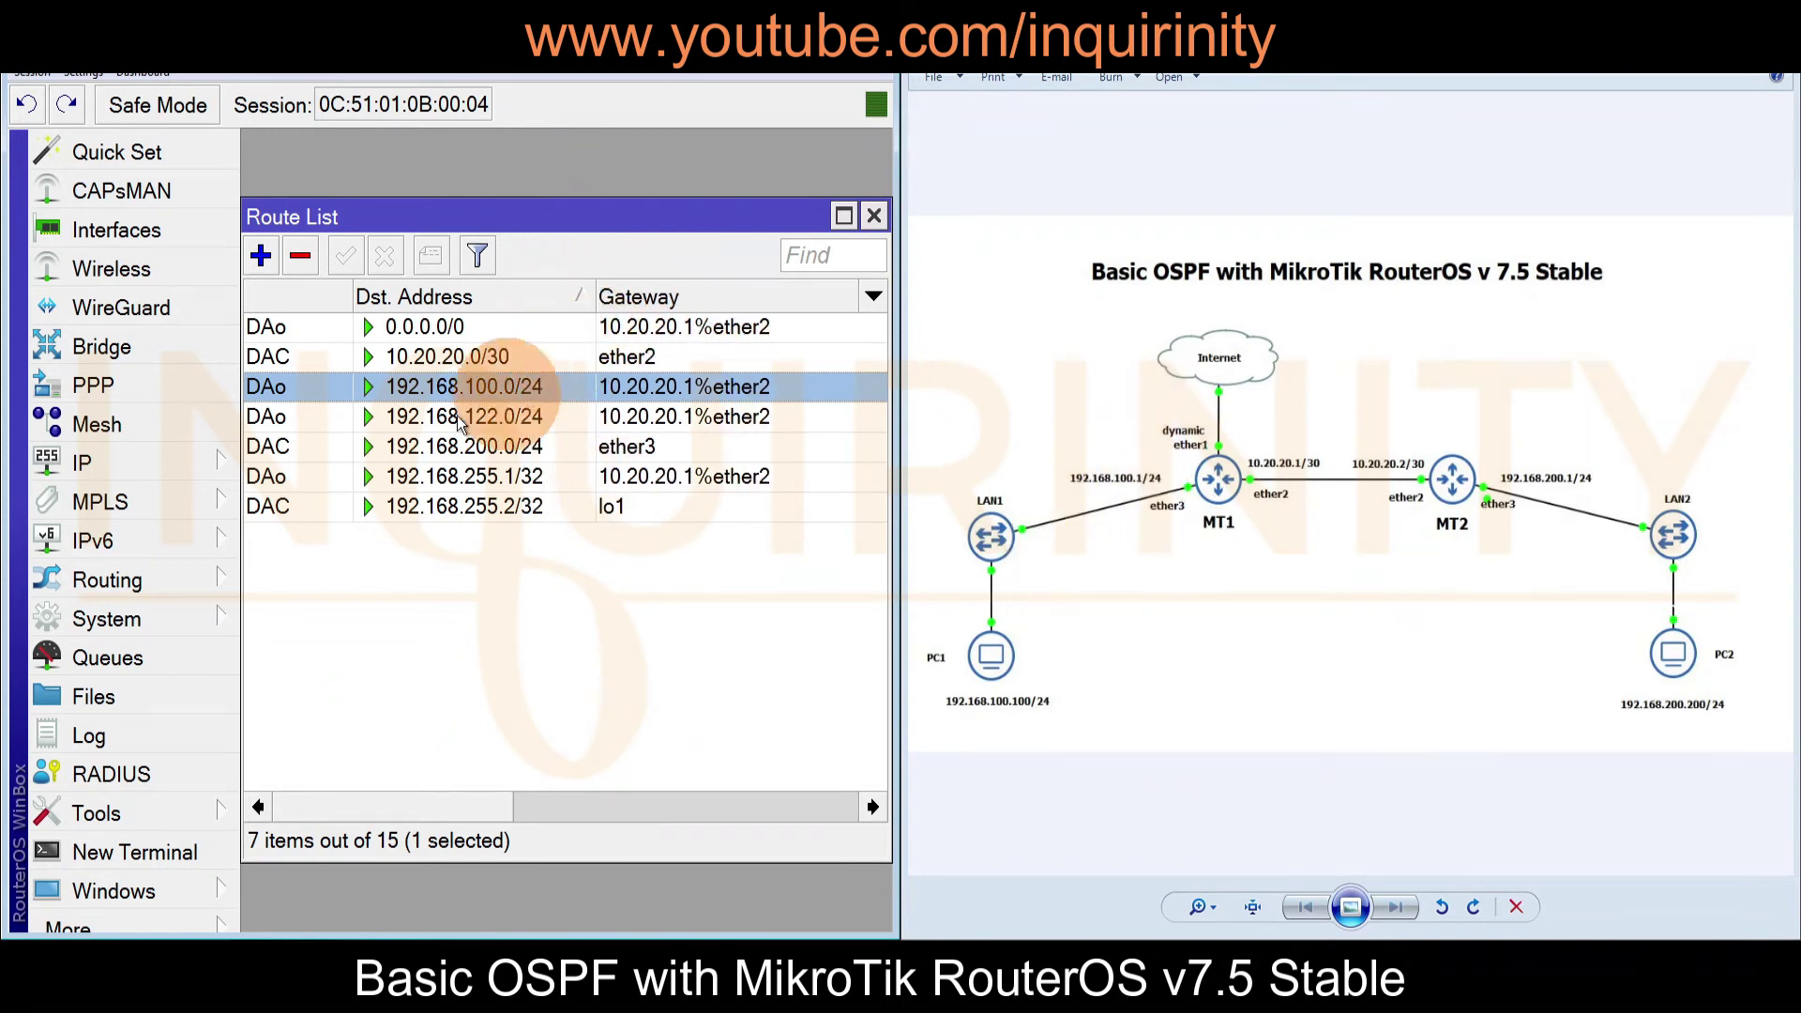
click(270, 476)
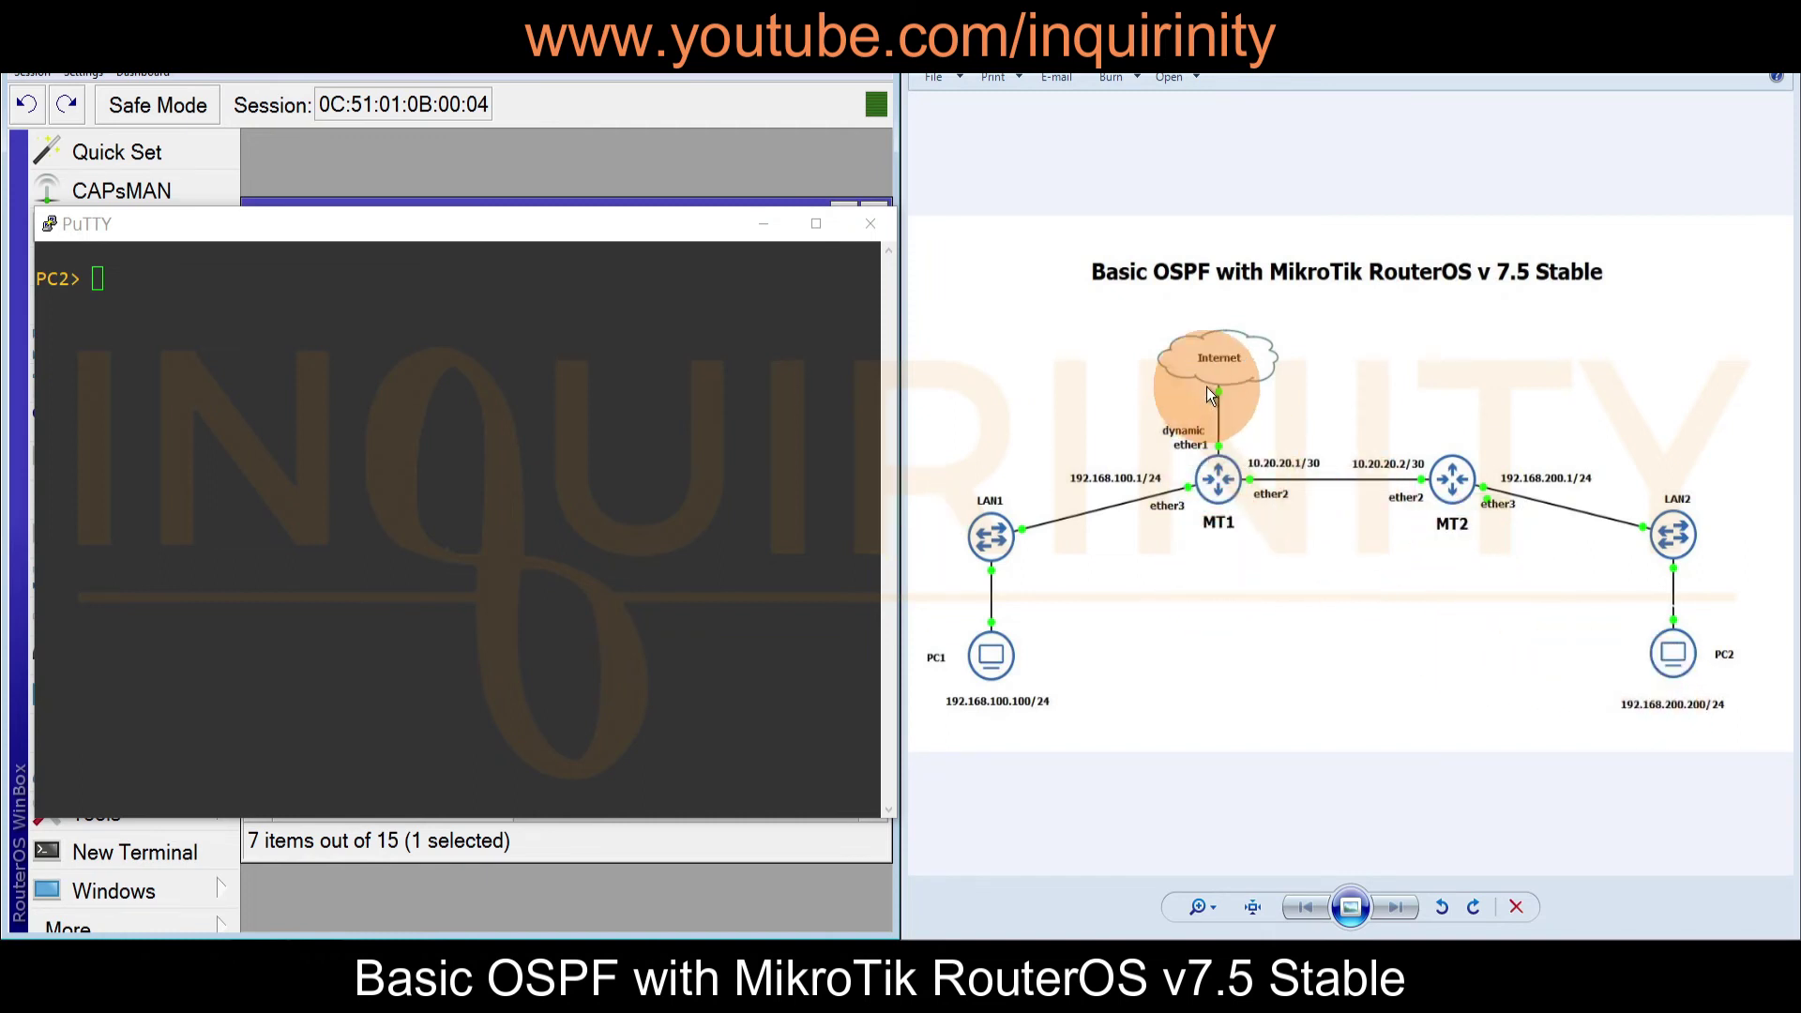
In PC2's PuTTY console, ping MT1's addresses 10.20.20.1 and 192.168.100.1, stopping each ping after a few replies
click(166, 333)
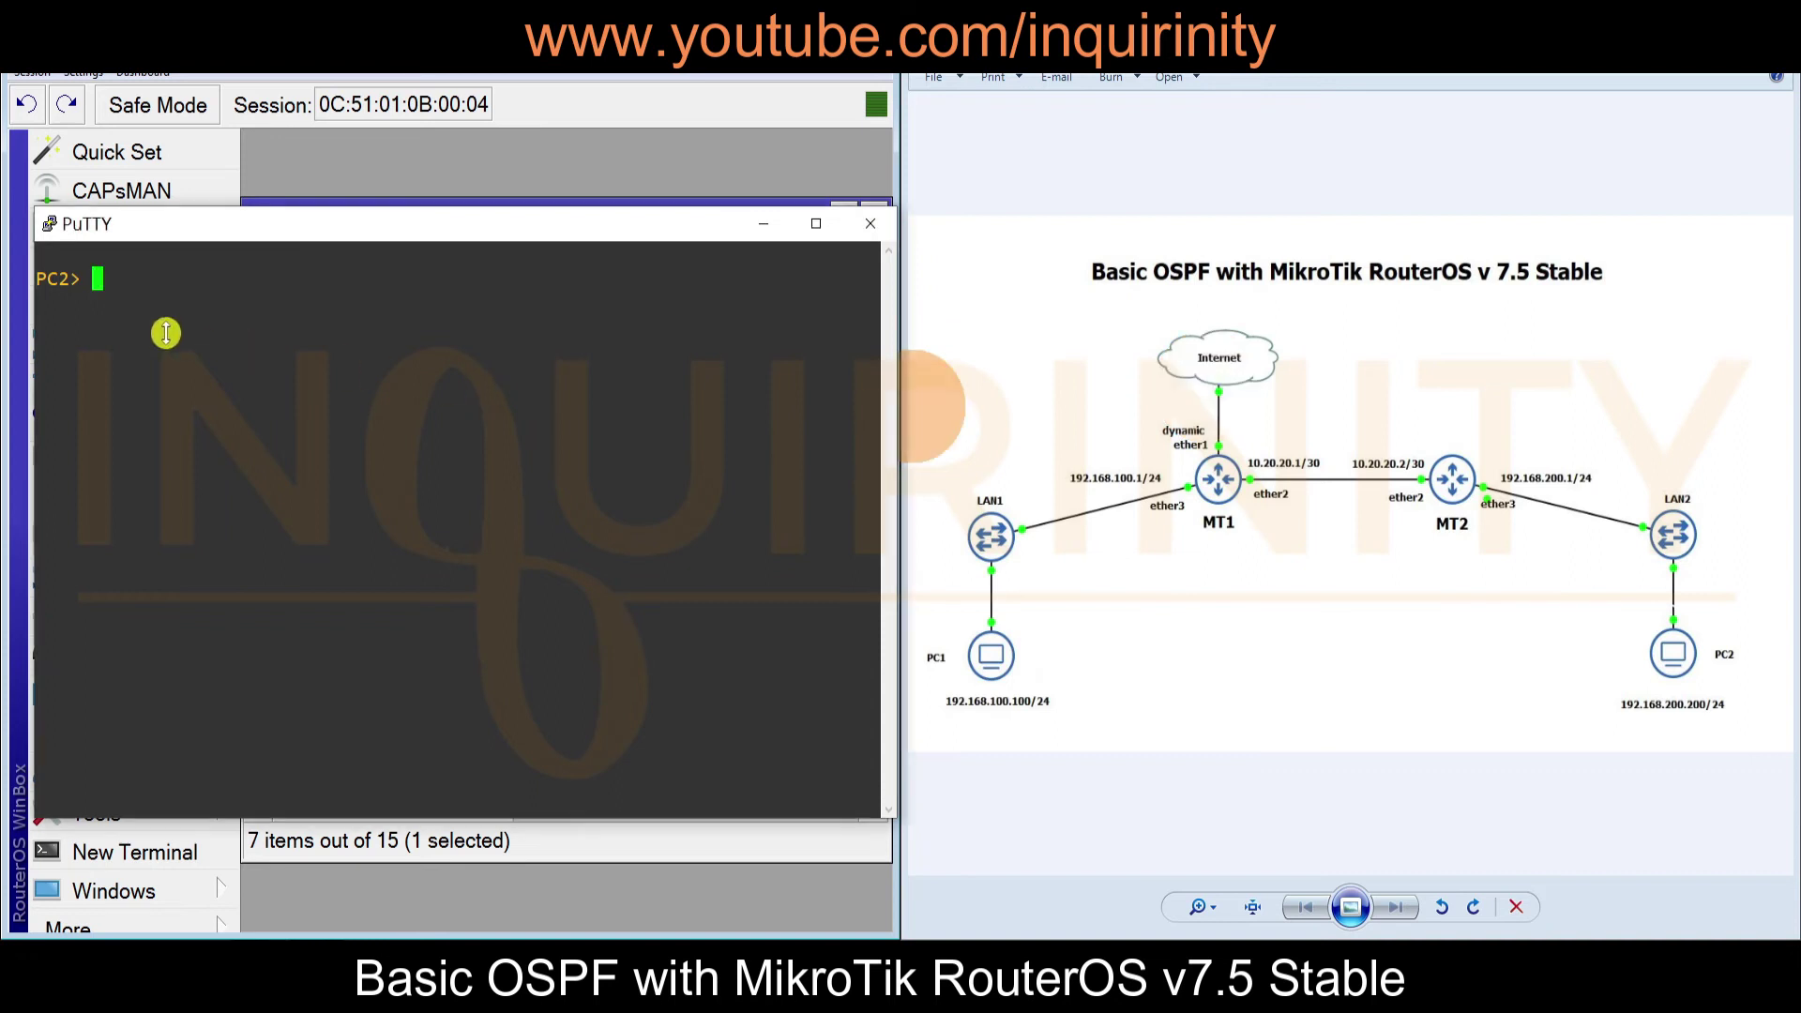
text(ping 10.20.20.1)
key(Return)
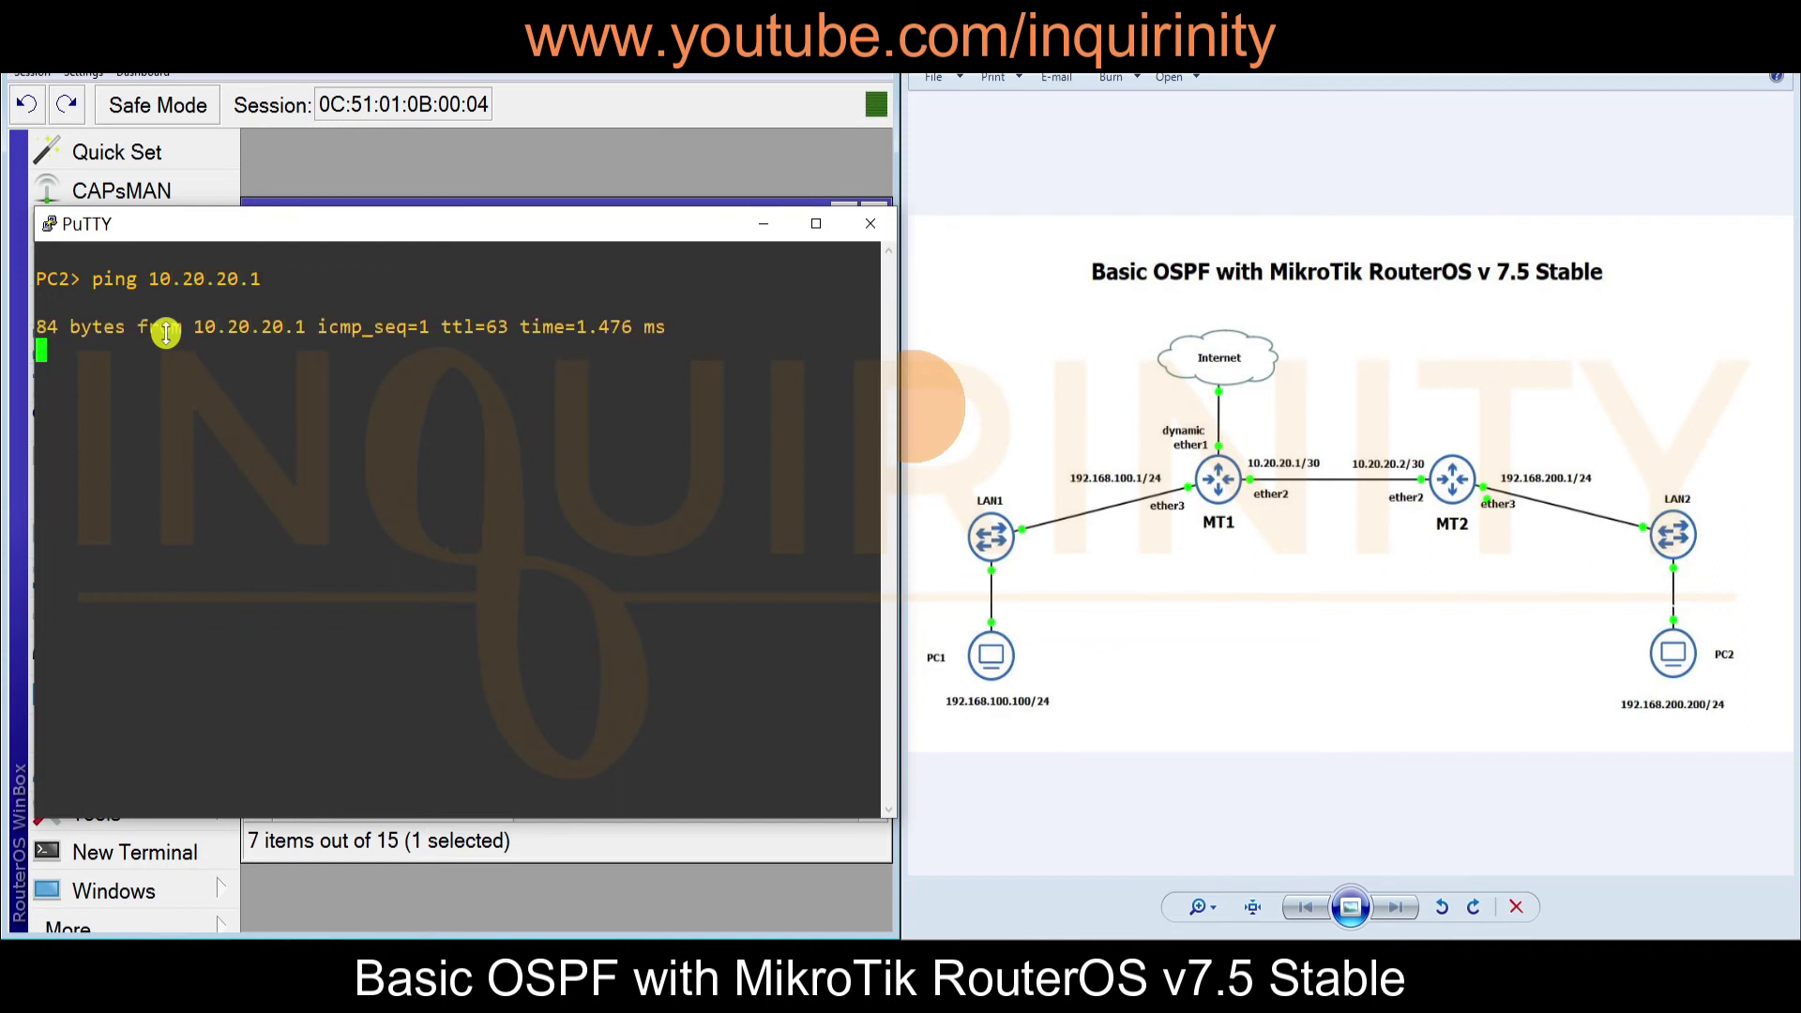
key(ctrl+c)
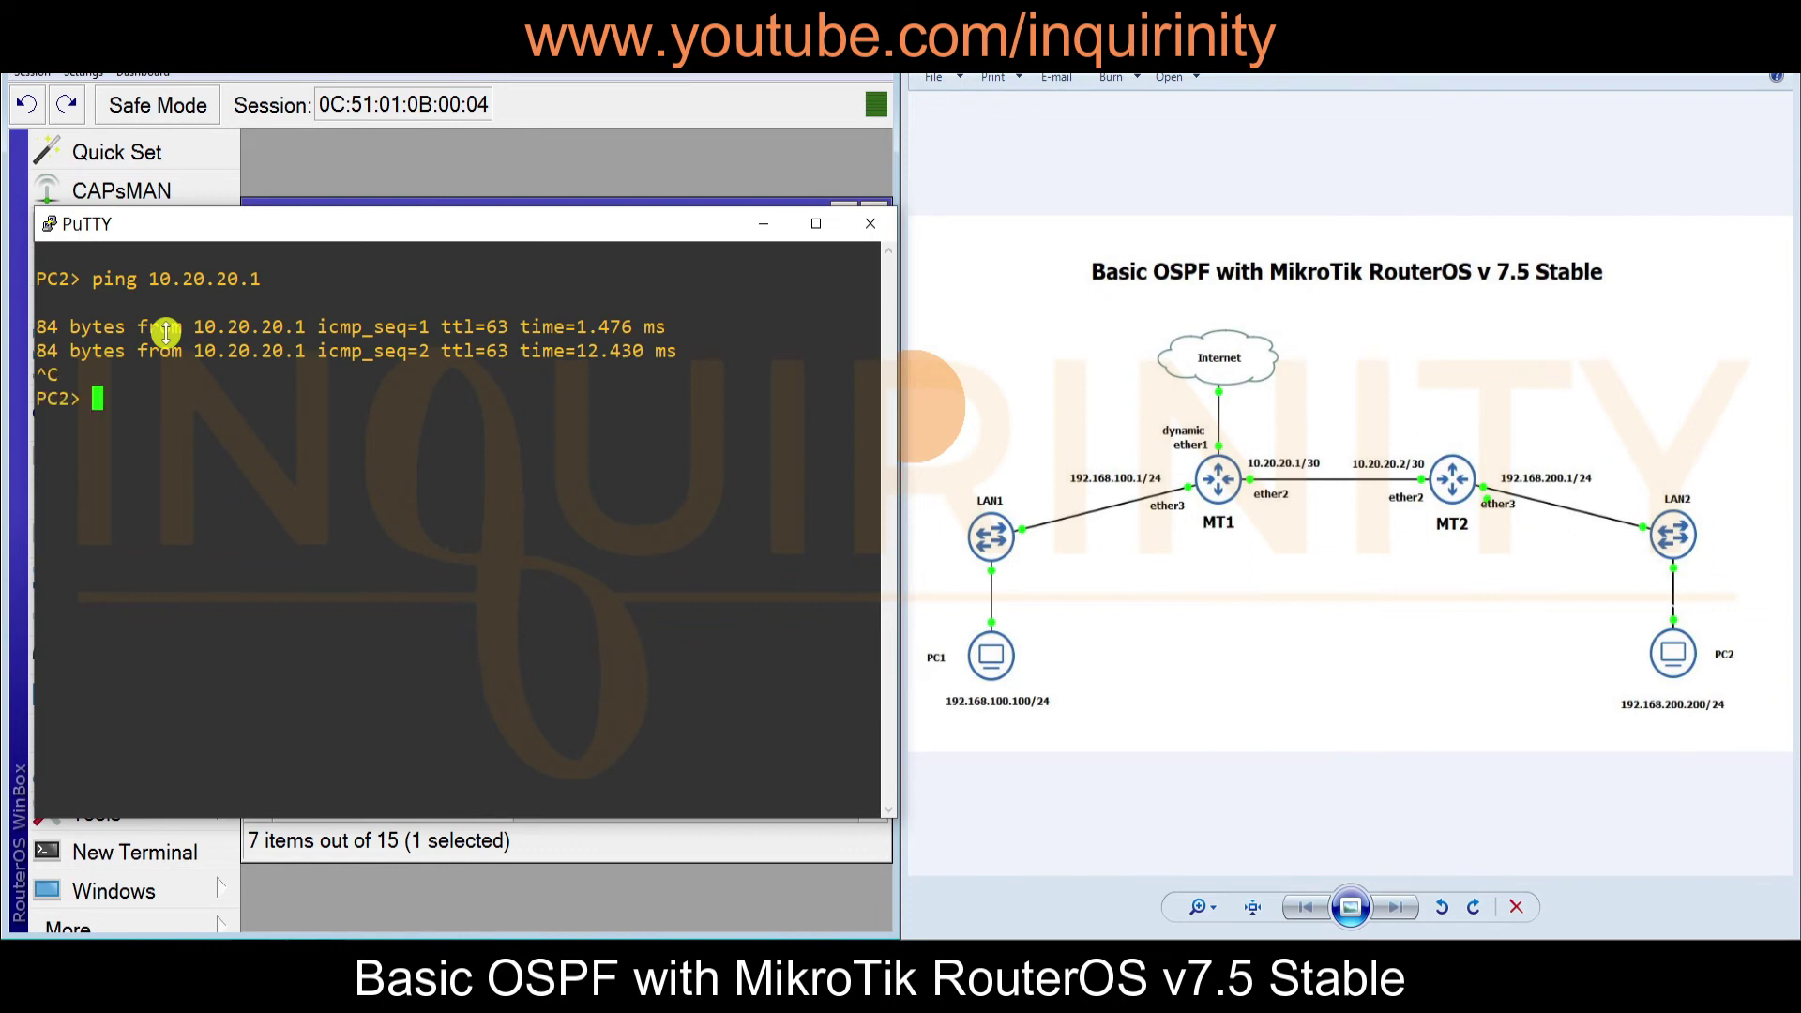
text(ping 192.168.100.1)
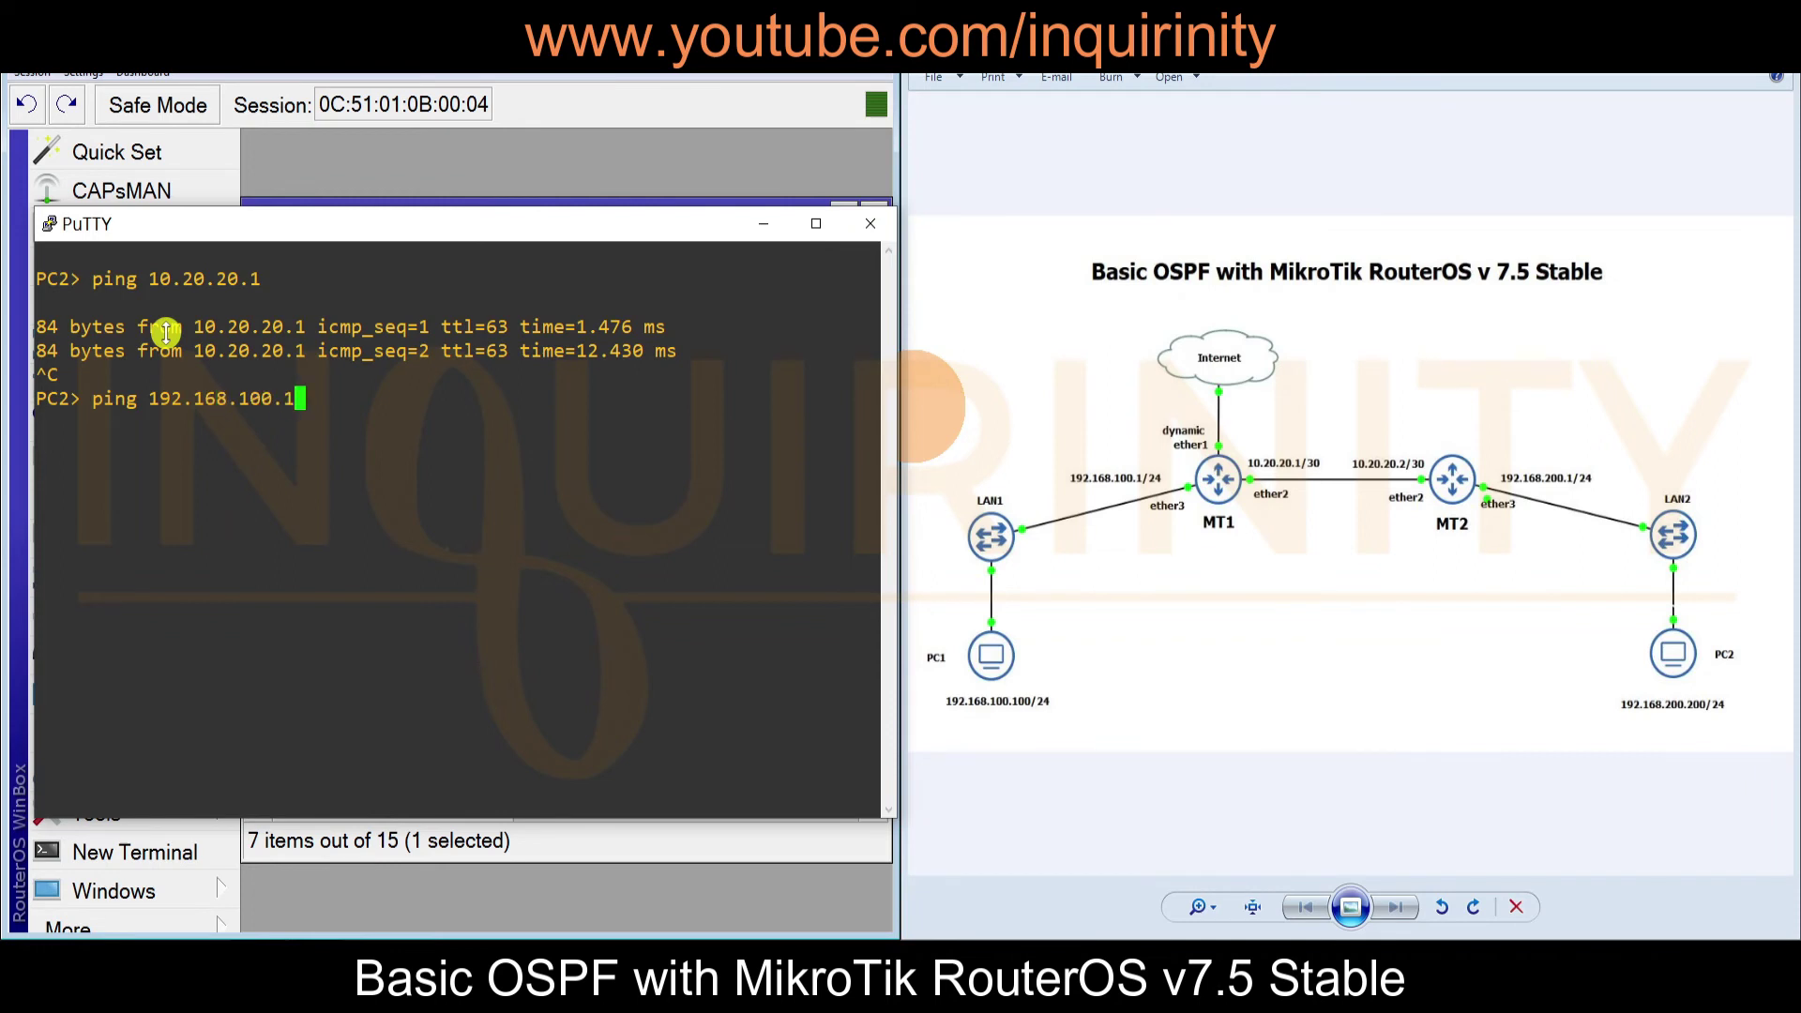
key(Return)
key(ctrl+c)
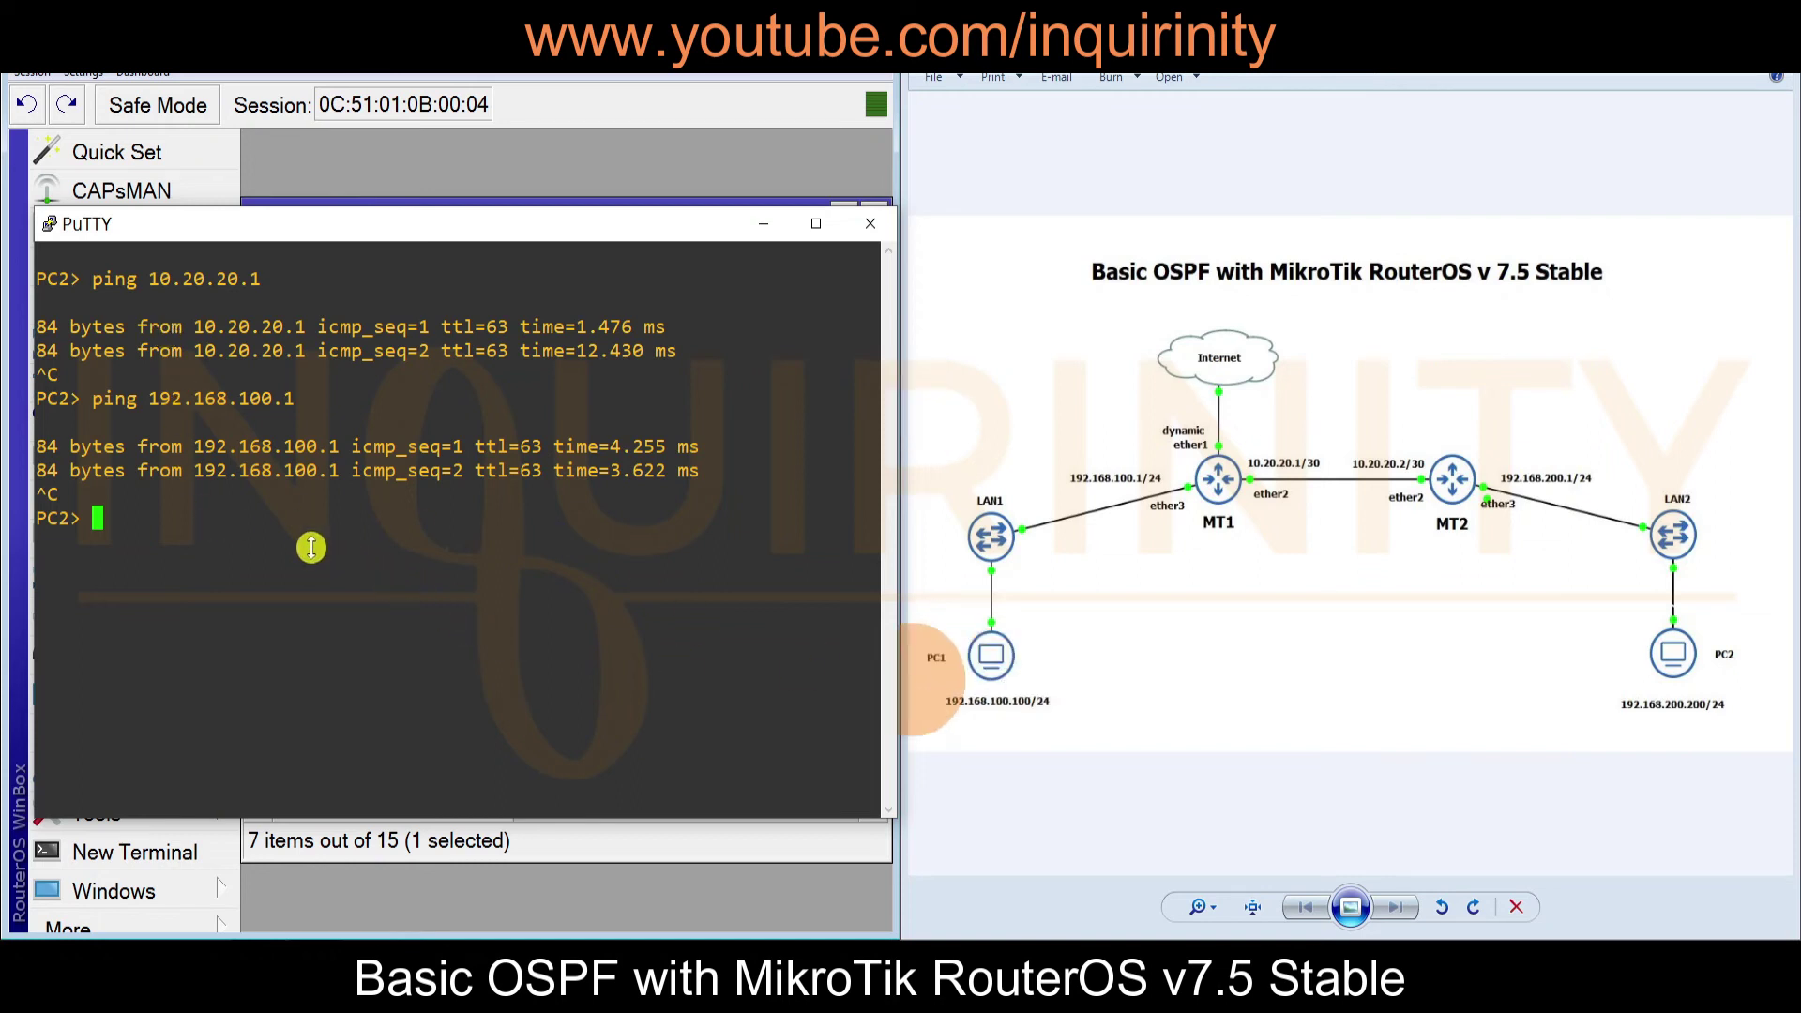
Ping PC1 at 192.168.100.100 from PC2, then stop the ping
text(ping 192.168.100.100)
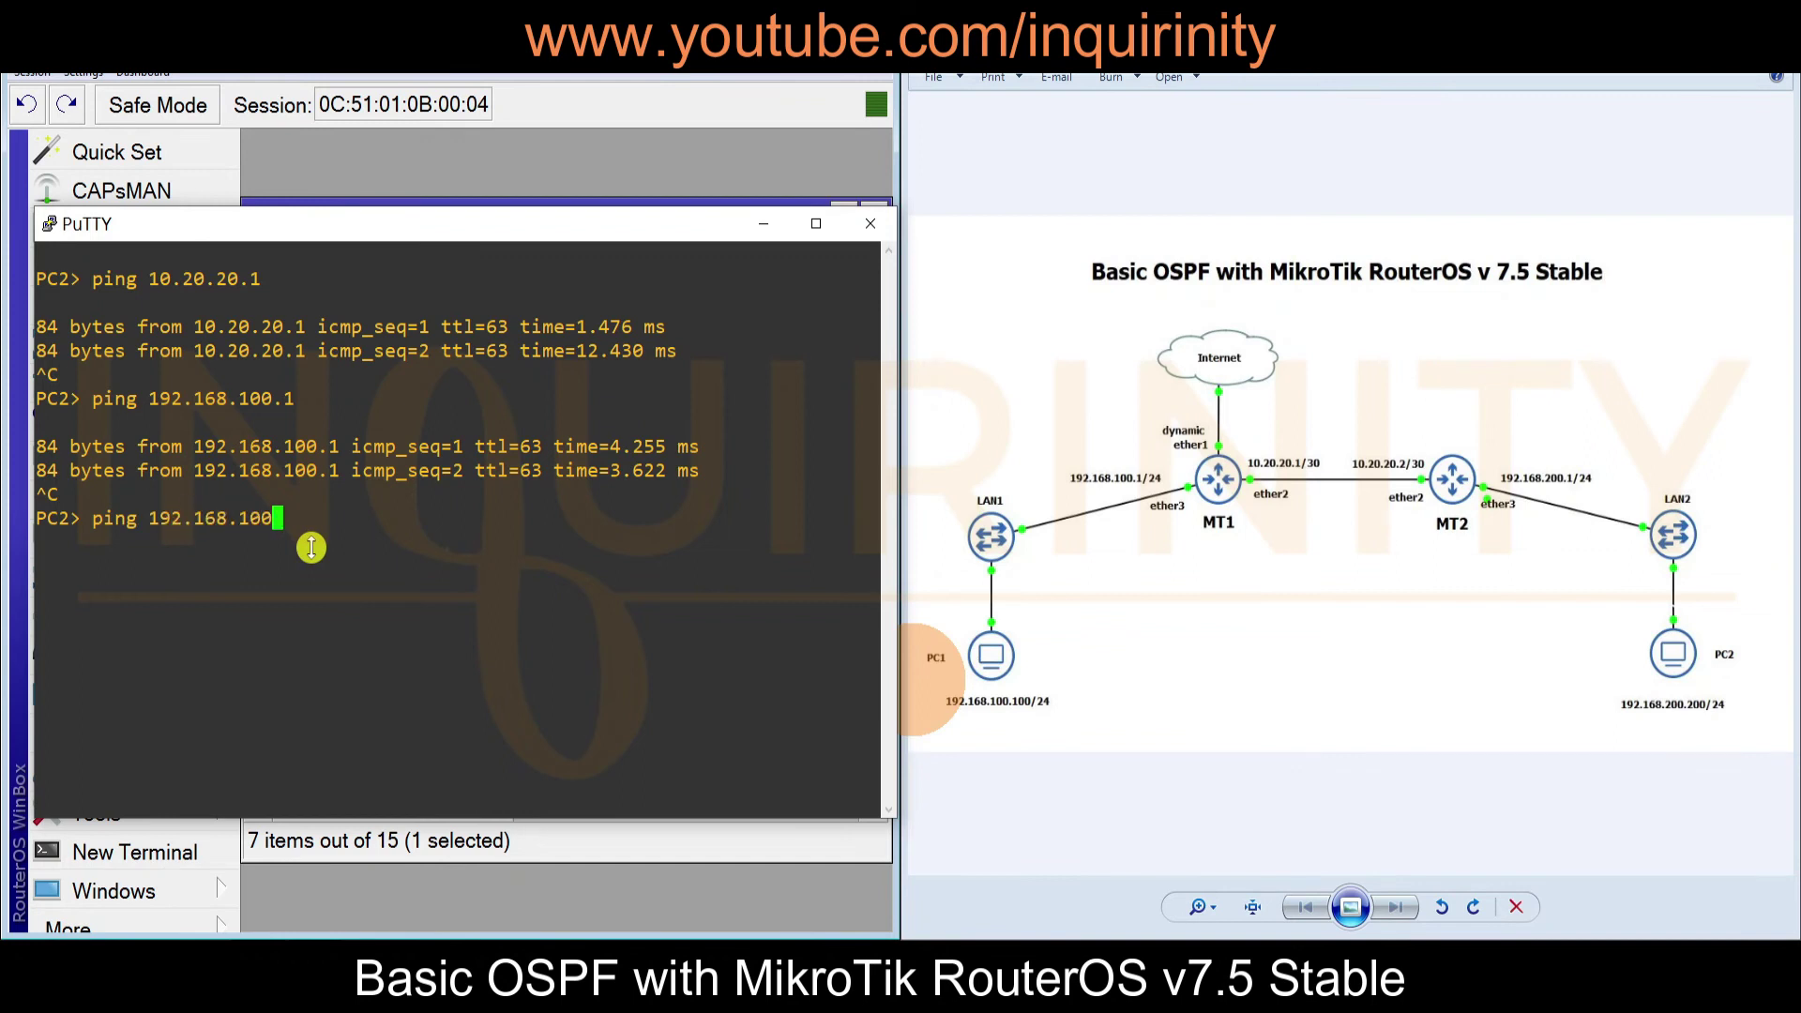
key(Return)
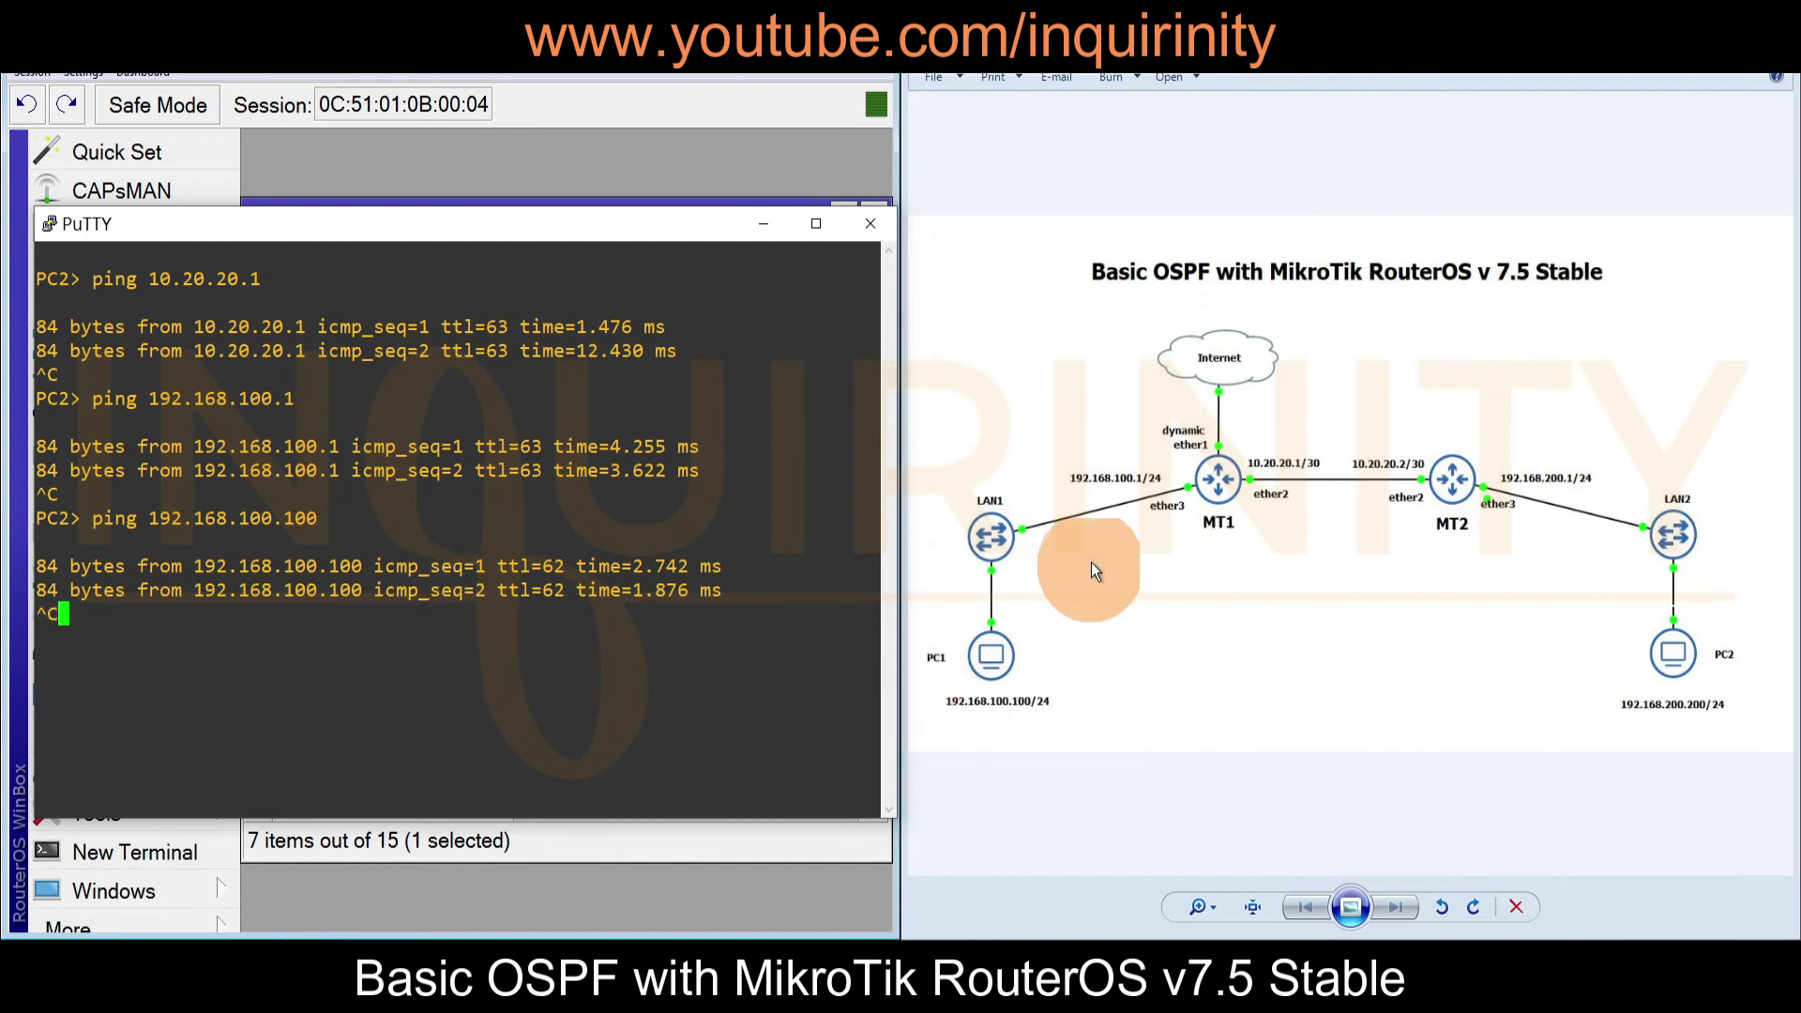
key(ctrl+c)
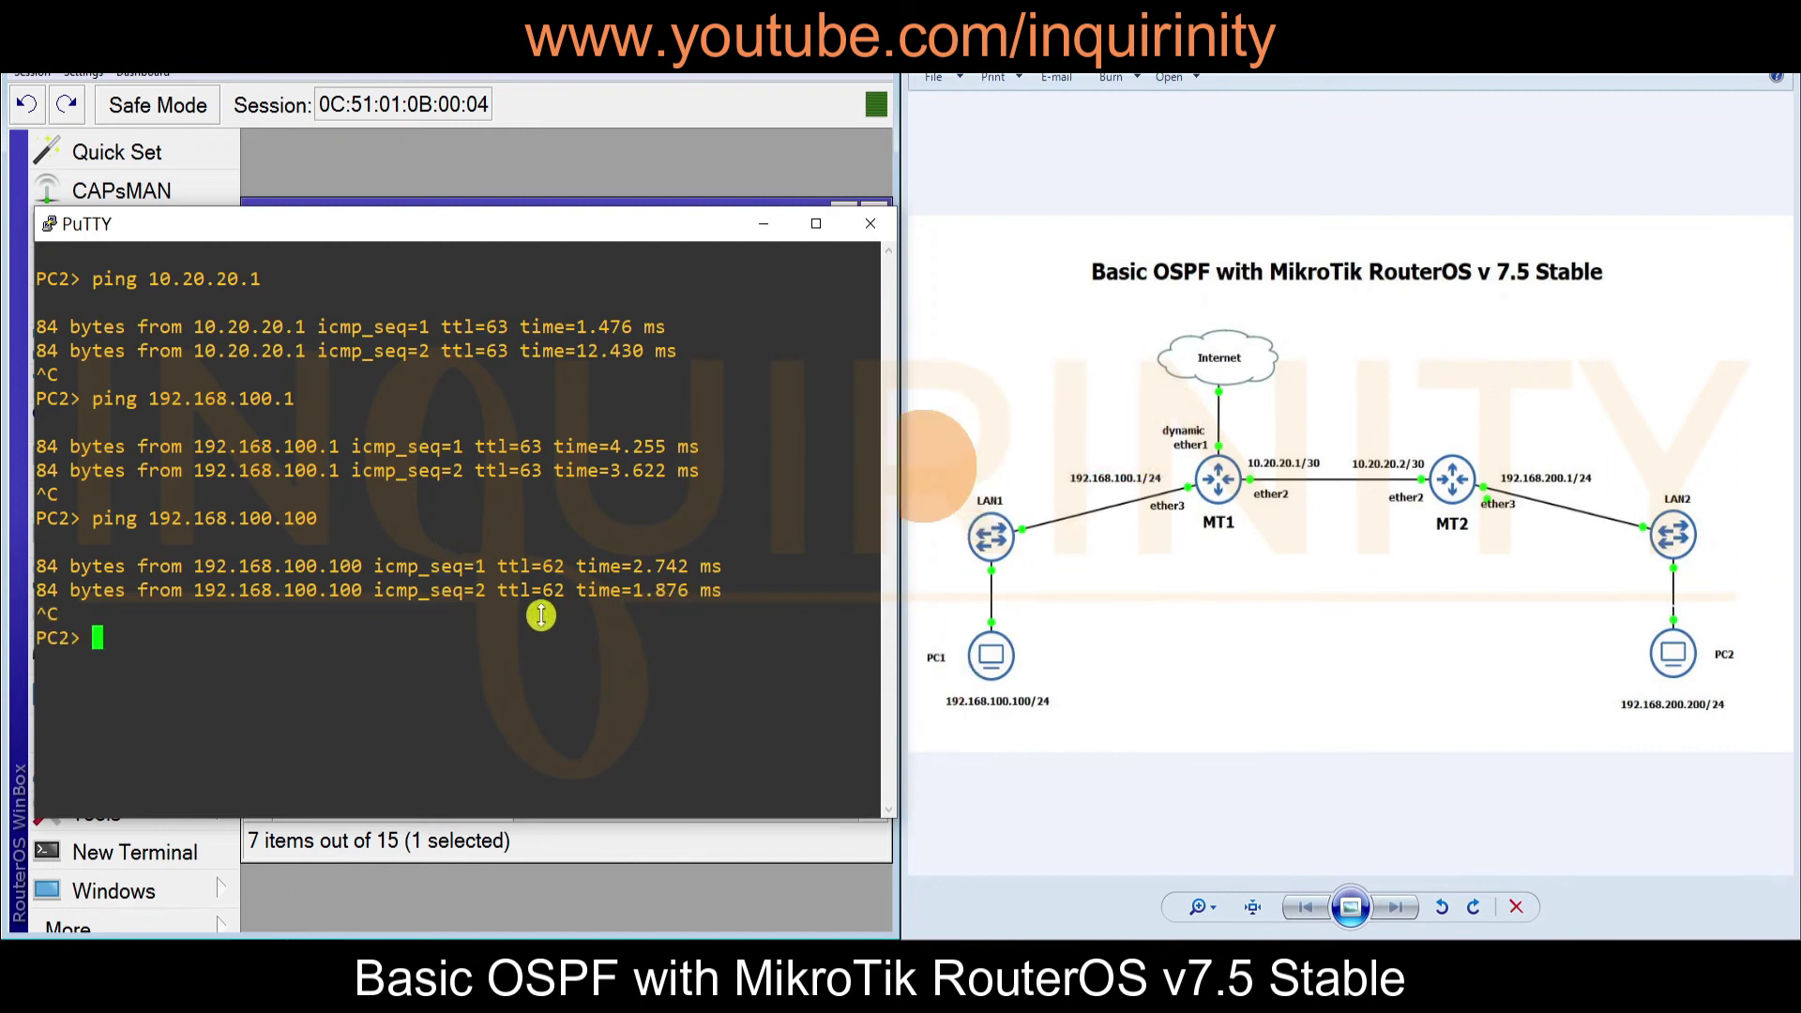
Test PC2's internet access by pinging 8.8.8.8, including a run with a count of 200, and minimize the console while it runs
text(ping 8.8.8.8)
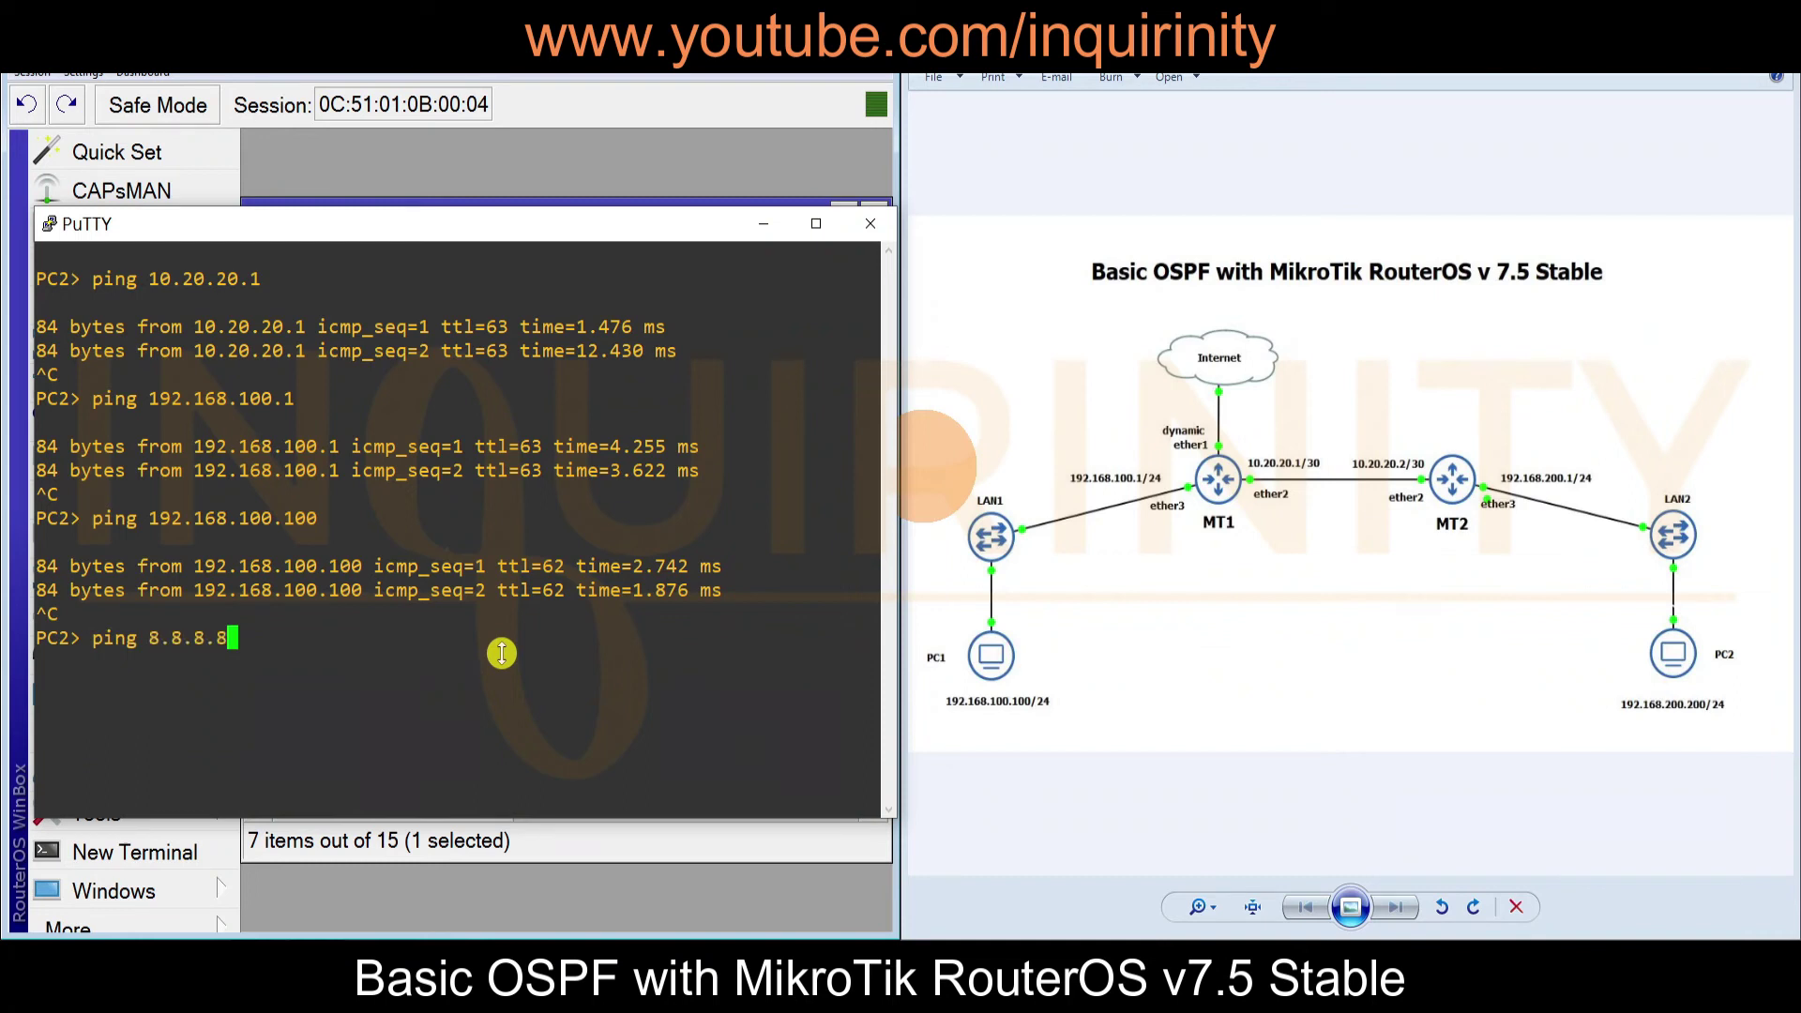
key(Return)
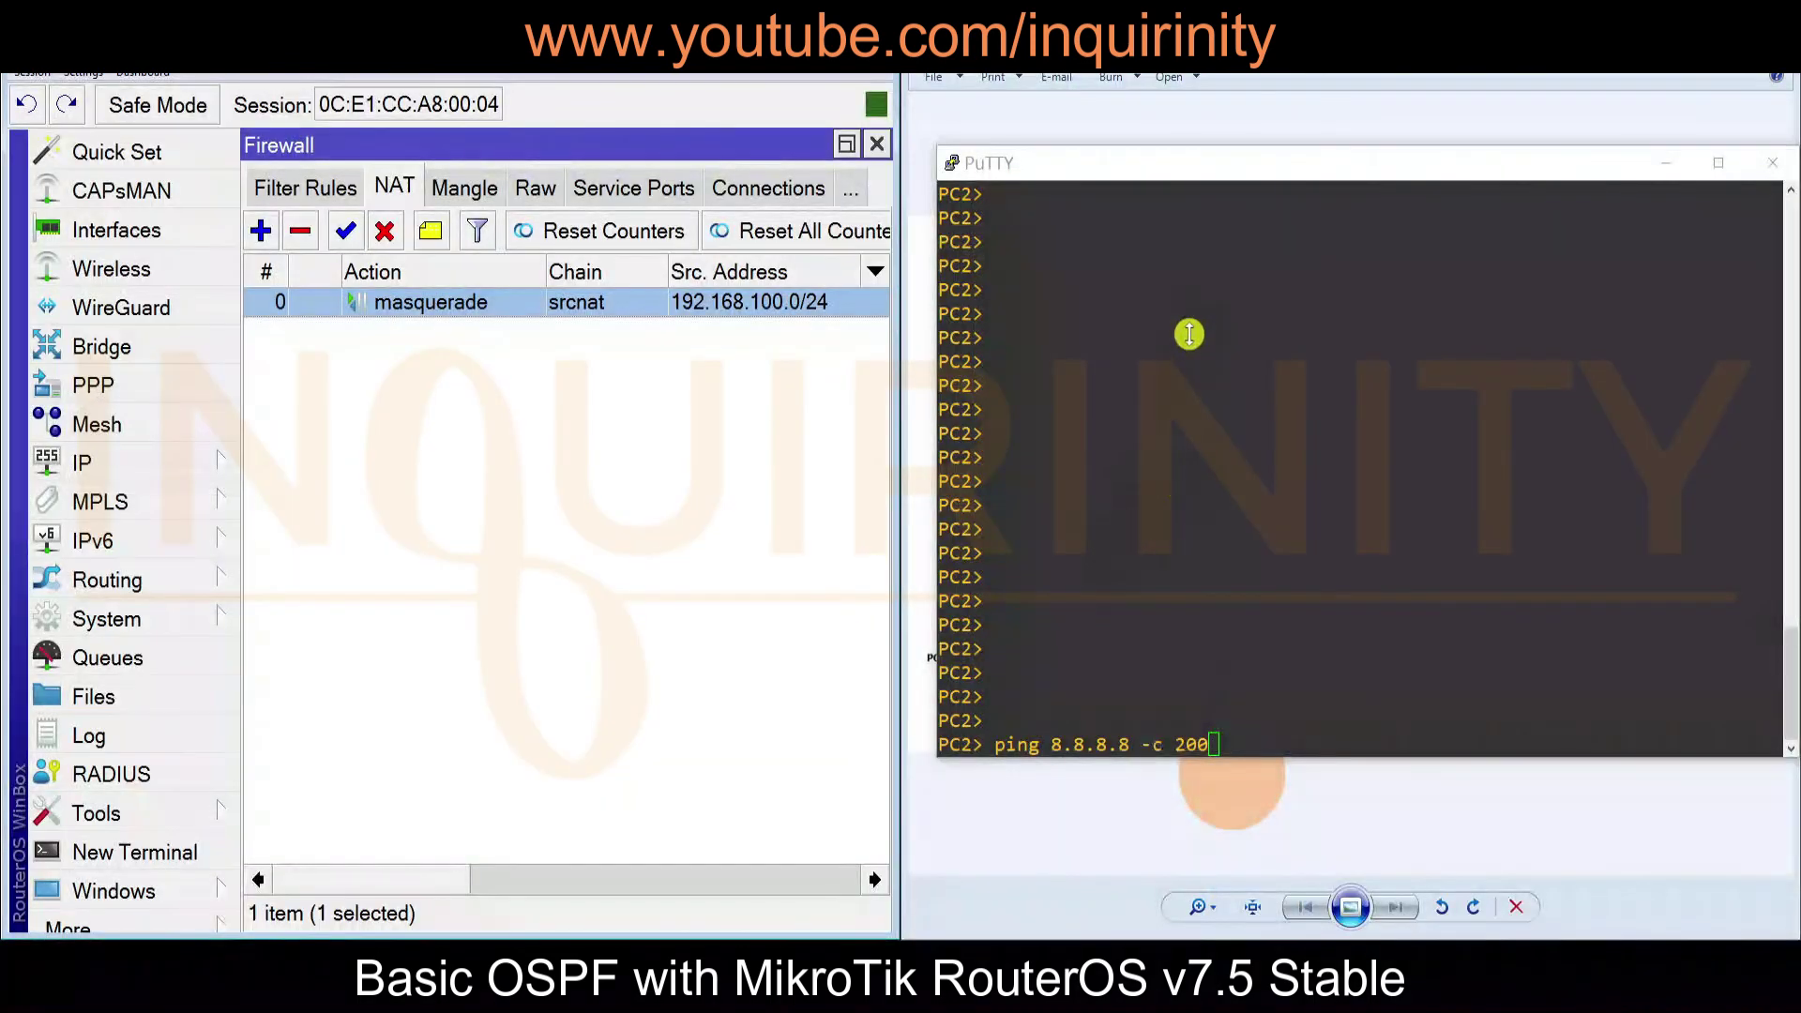
click(1203, 484)
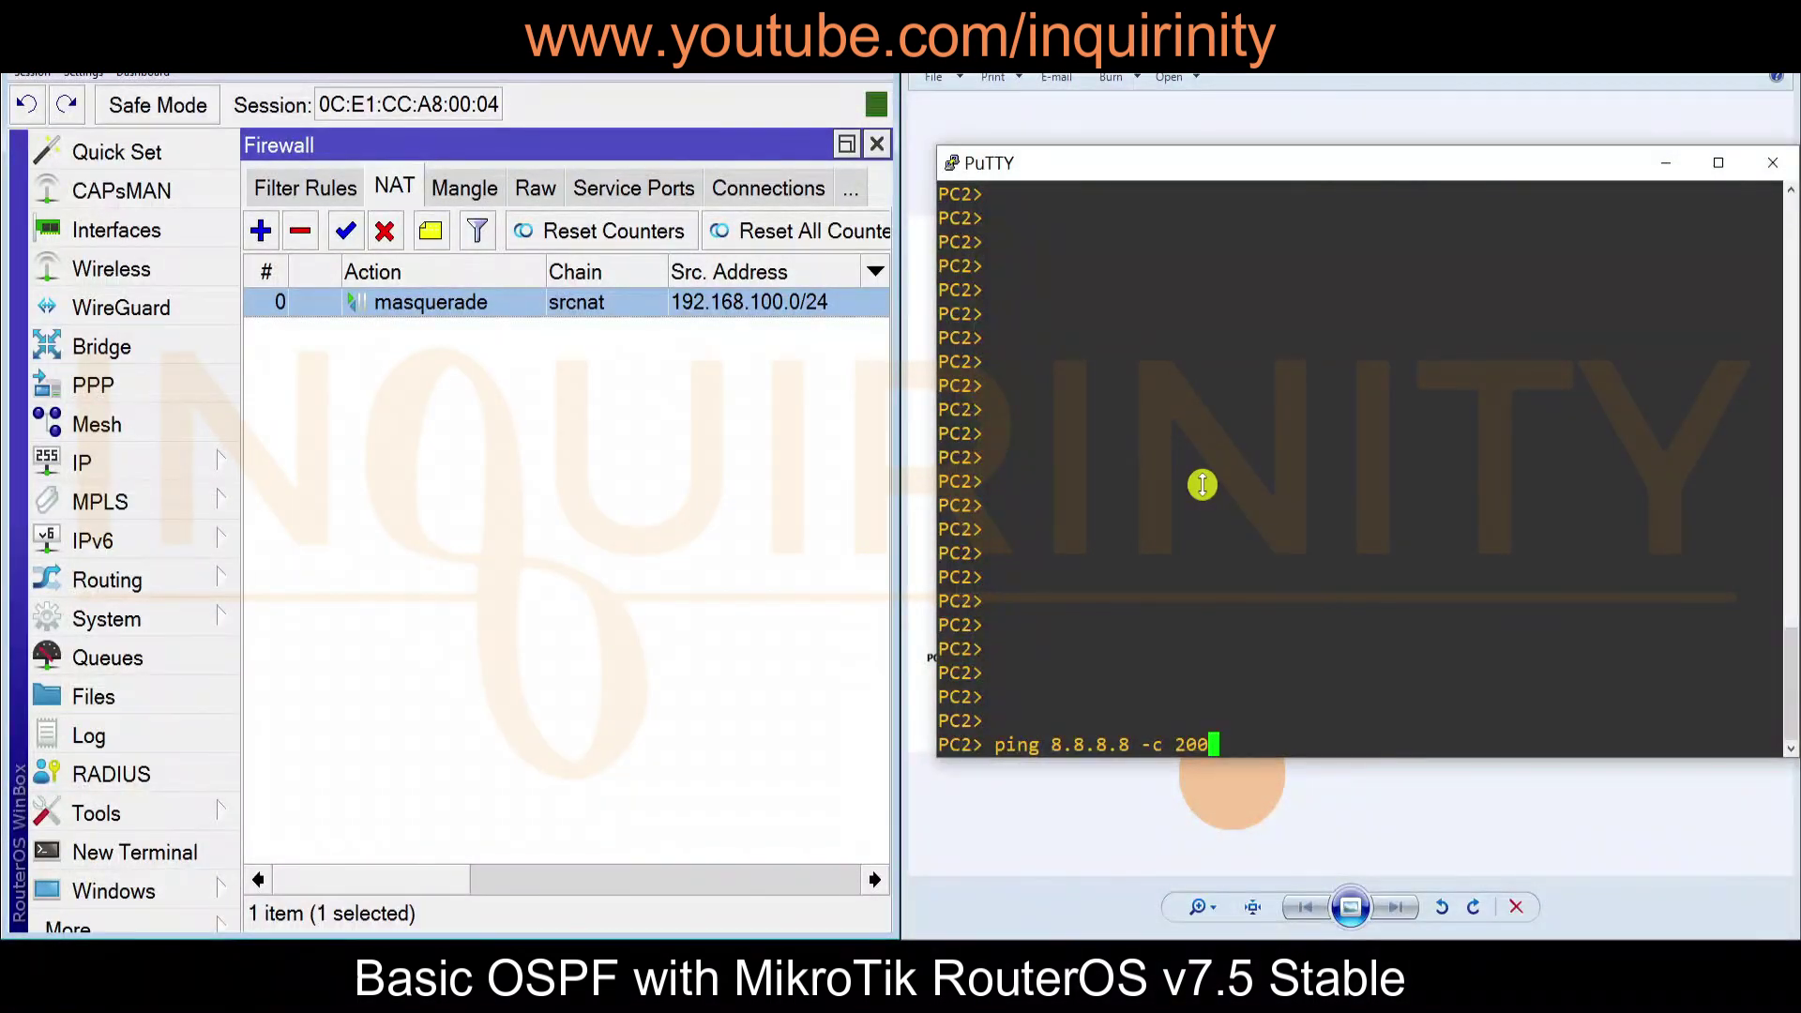
key(Return)
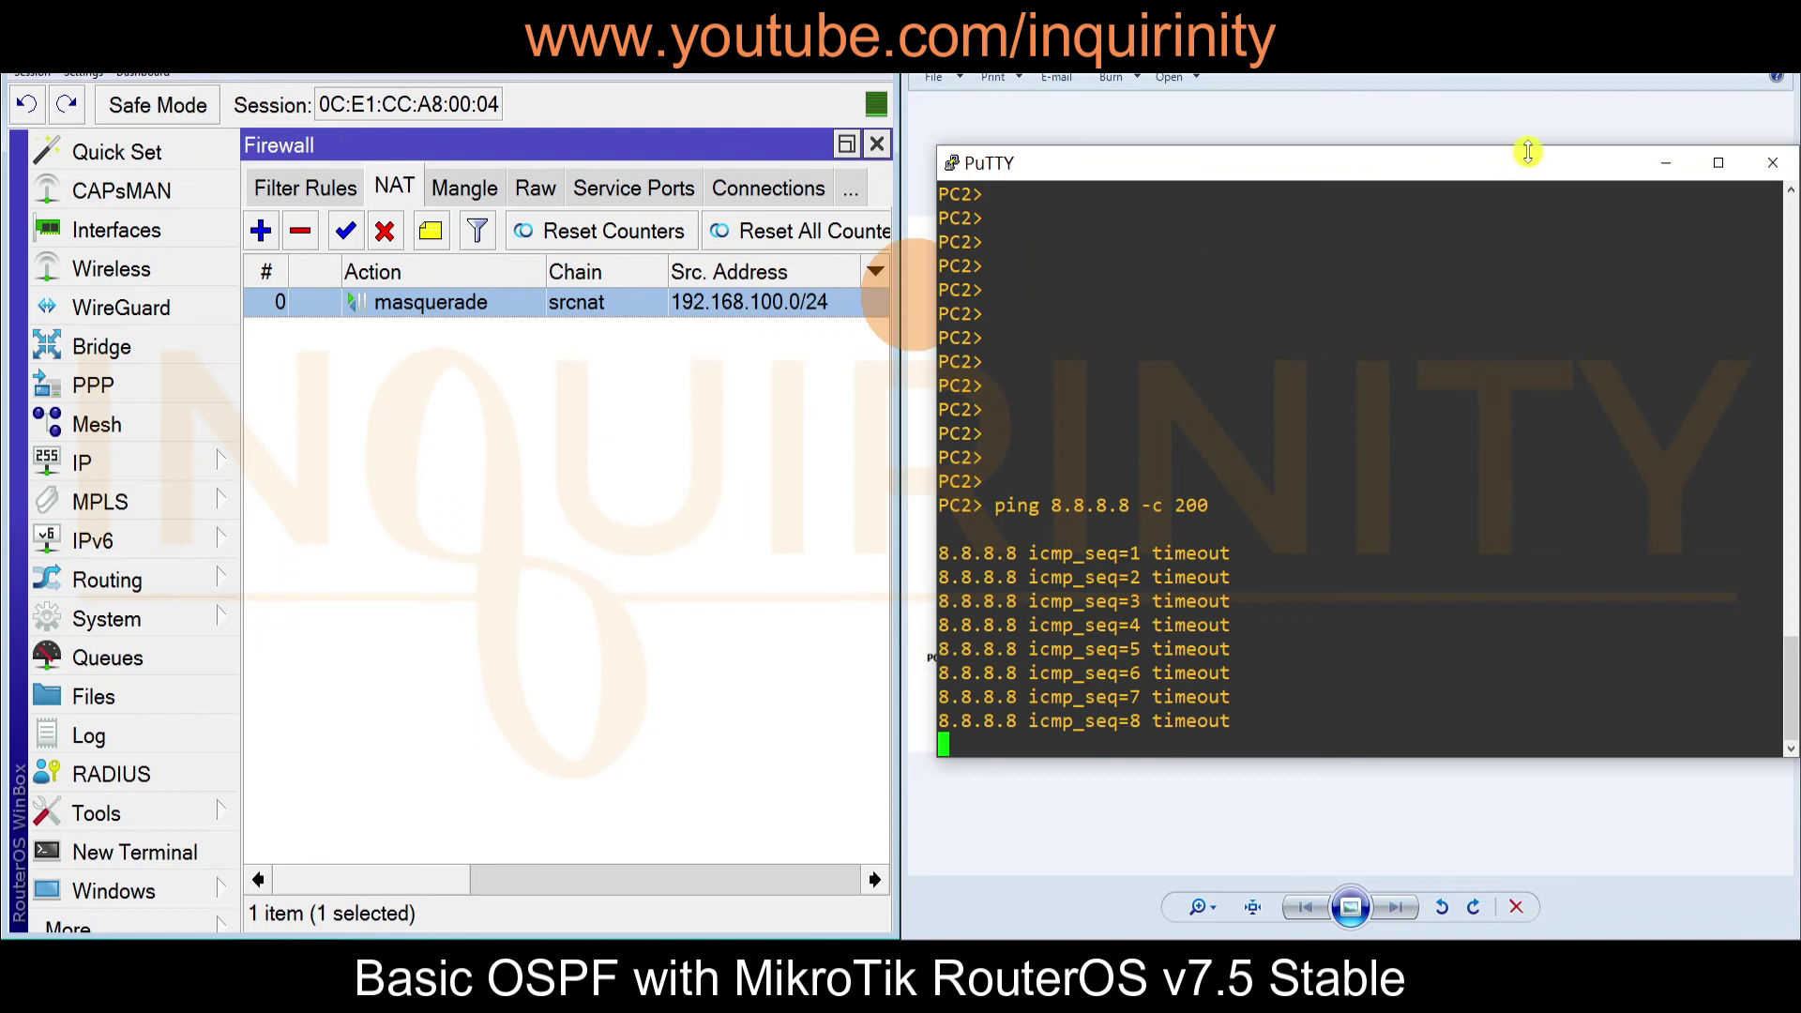
click(1666, 162)
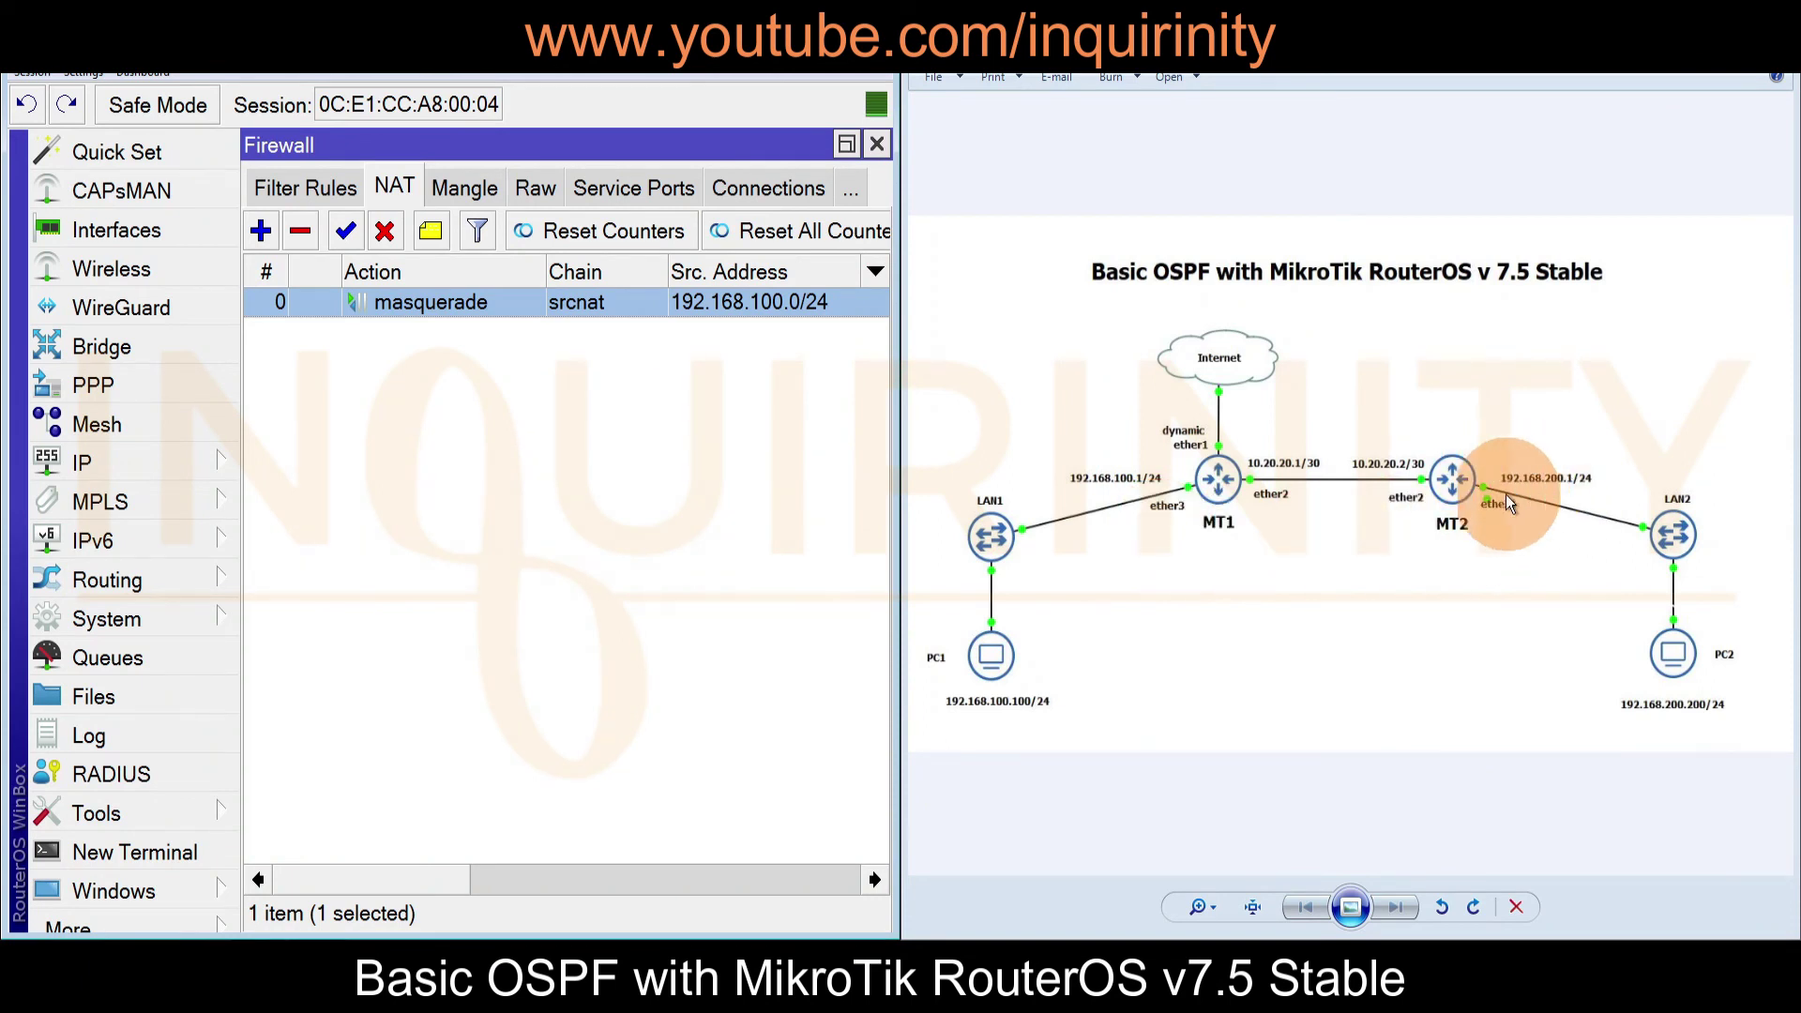
Set the source address of MT1's srcnat masquerade rule to 192.168.0.0/16, then apply and save the rule
double_click(520, 301)
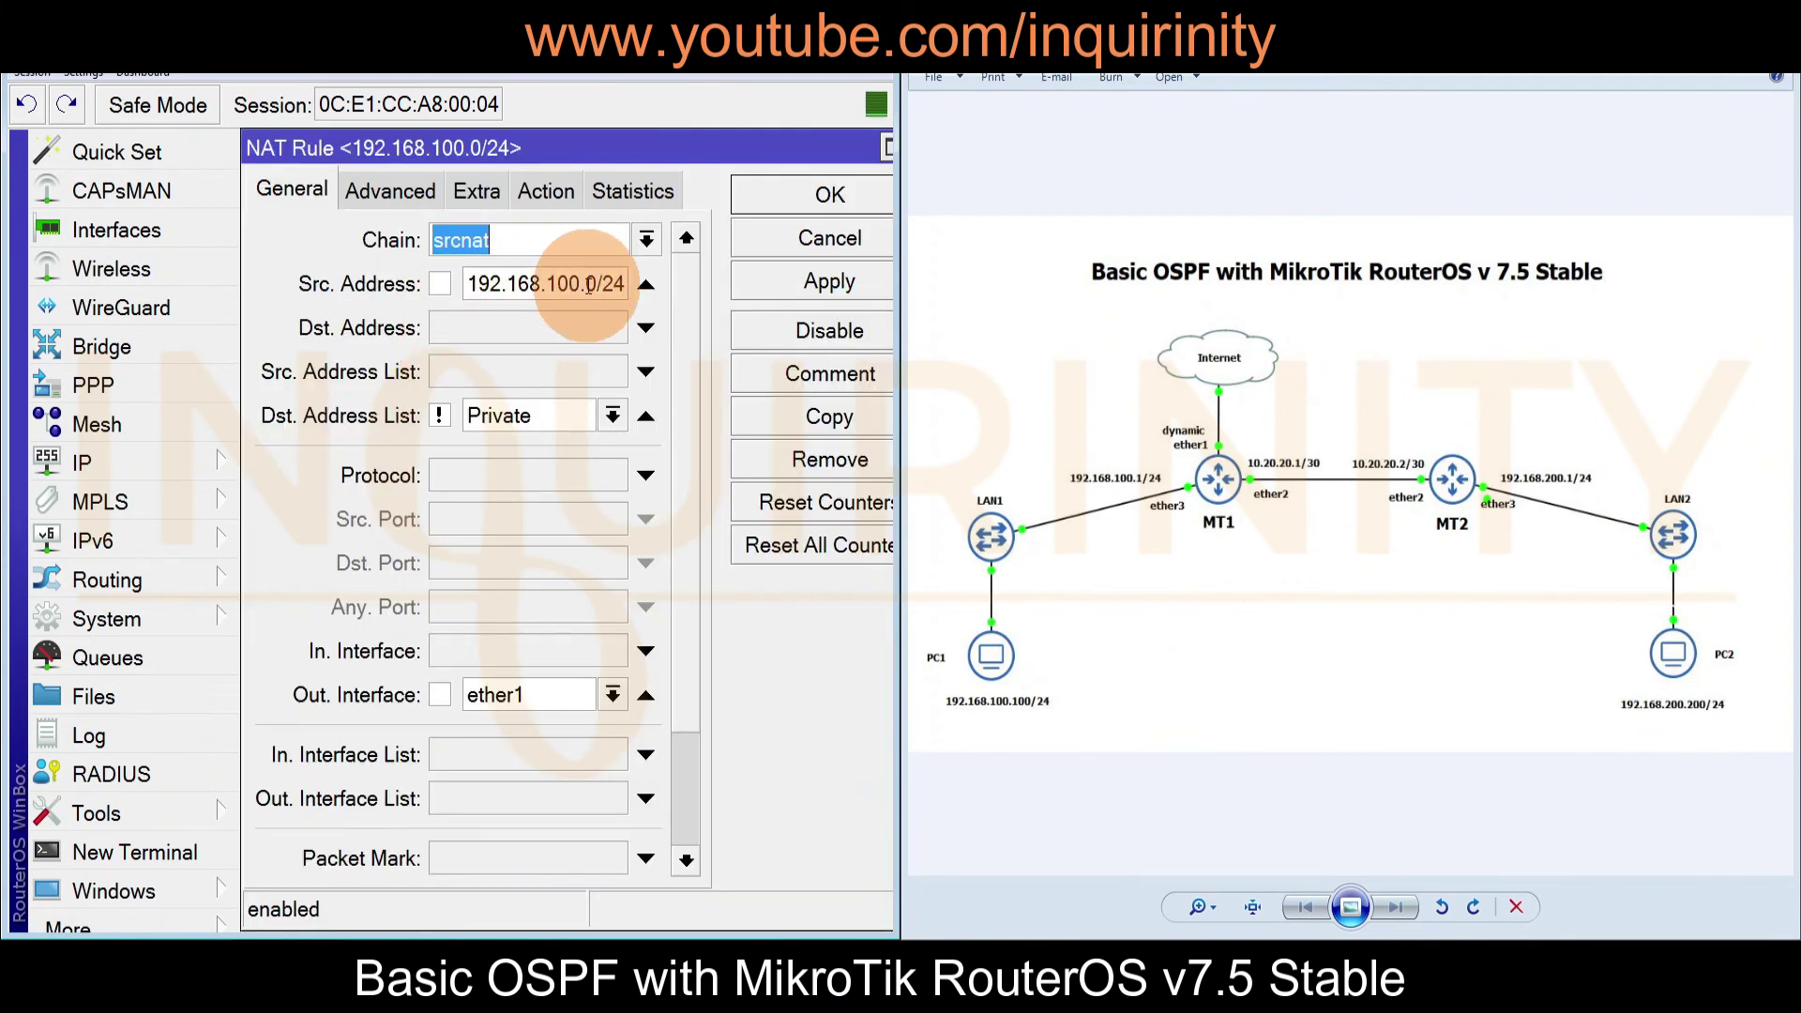
click(645, 291)
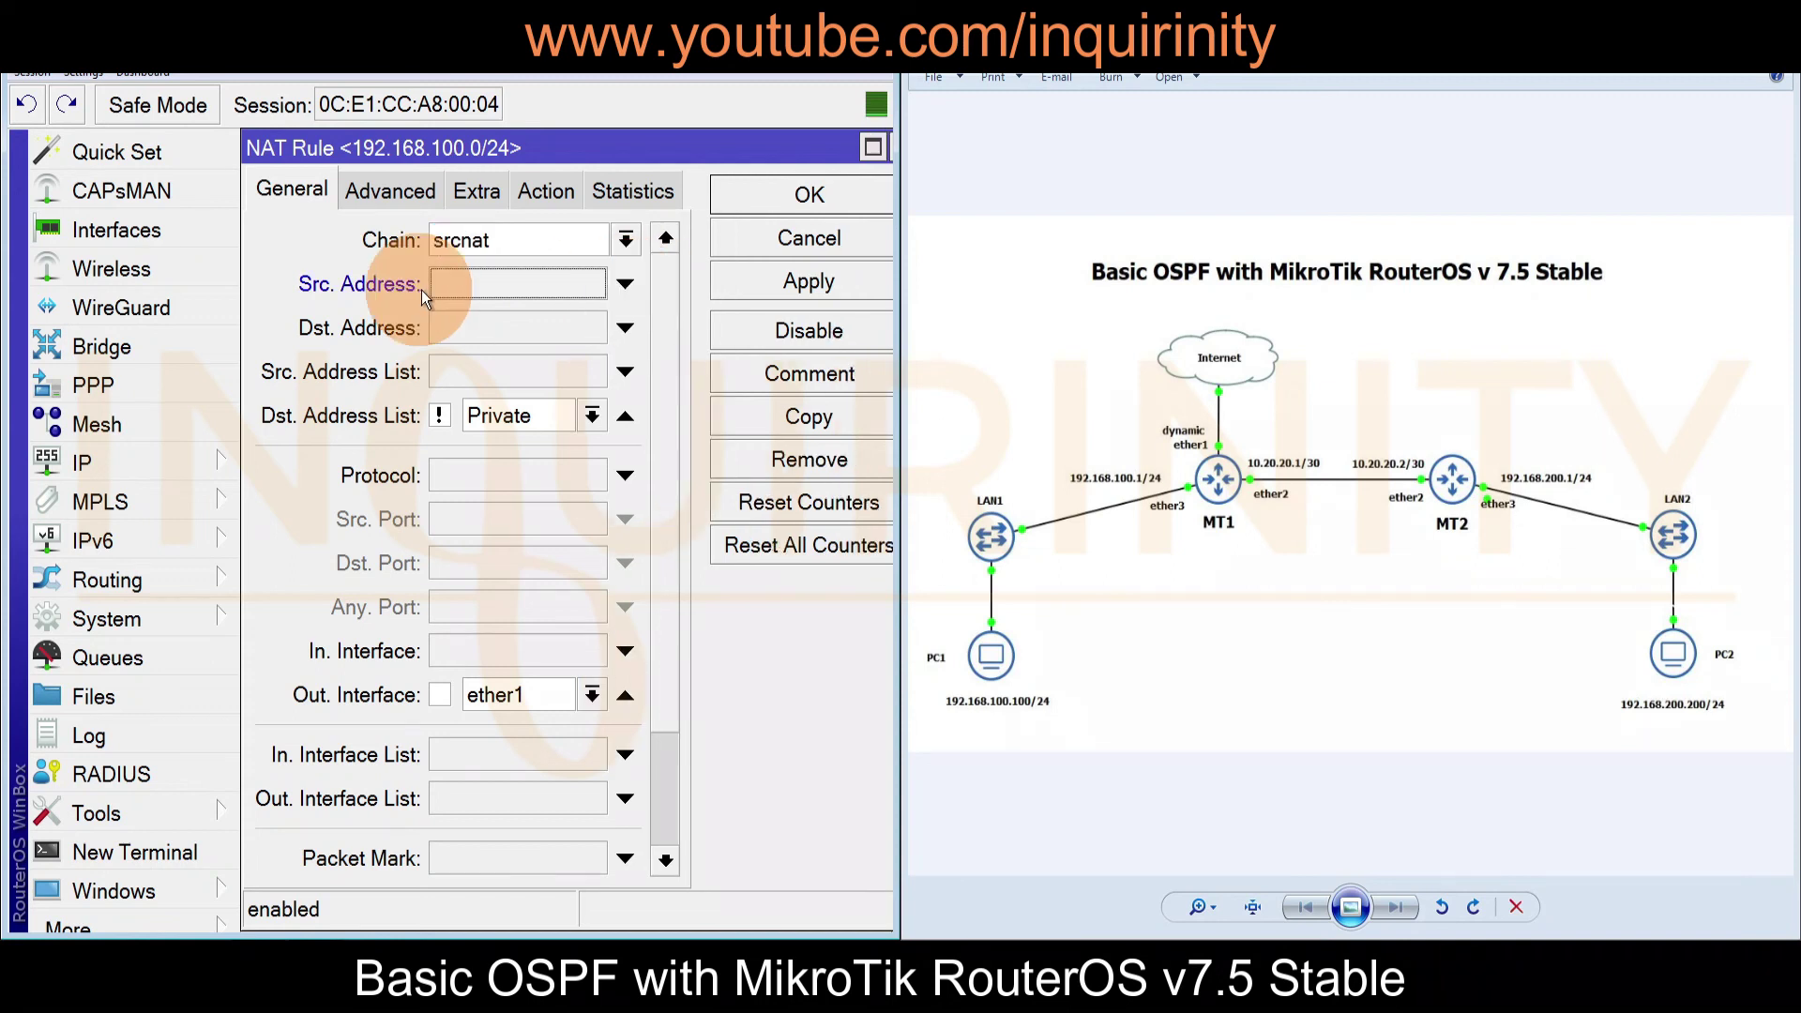
click(624, 284)
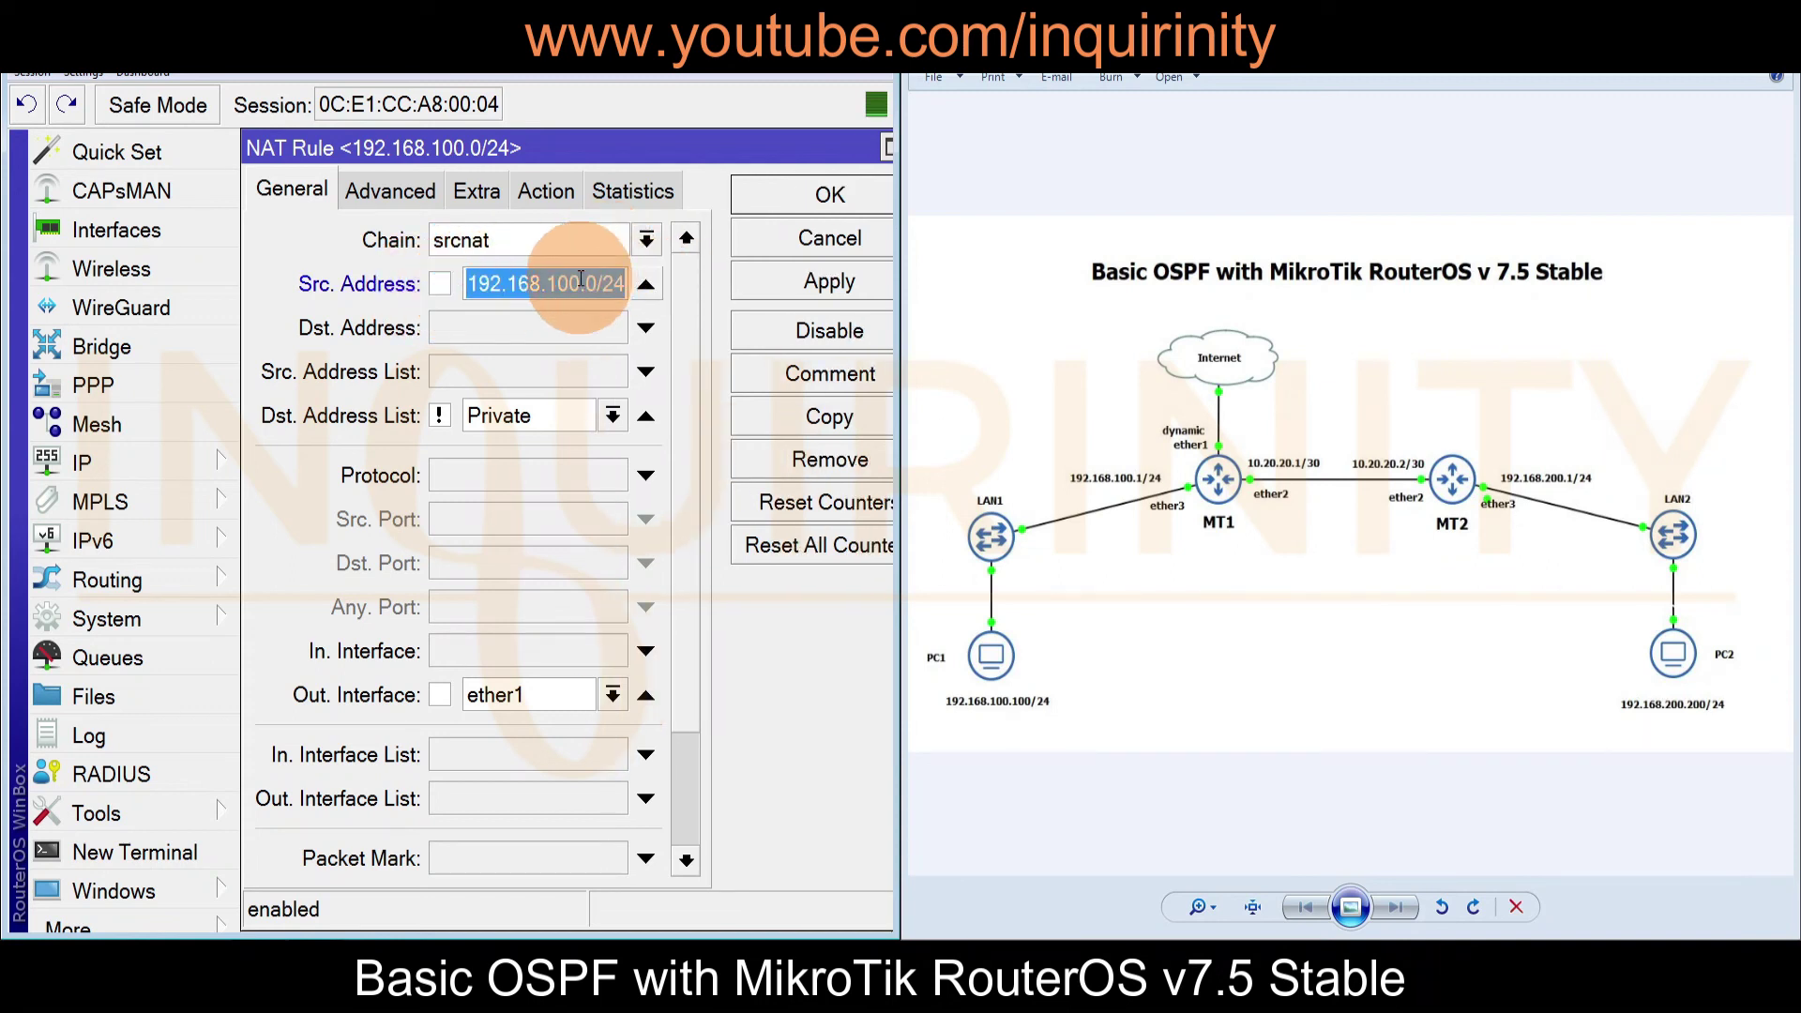
click(689, 260)
key(BackSpace)
key(BackSpace)
key(BackSpace)
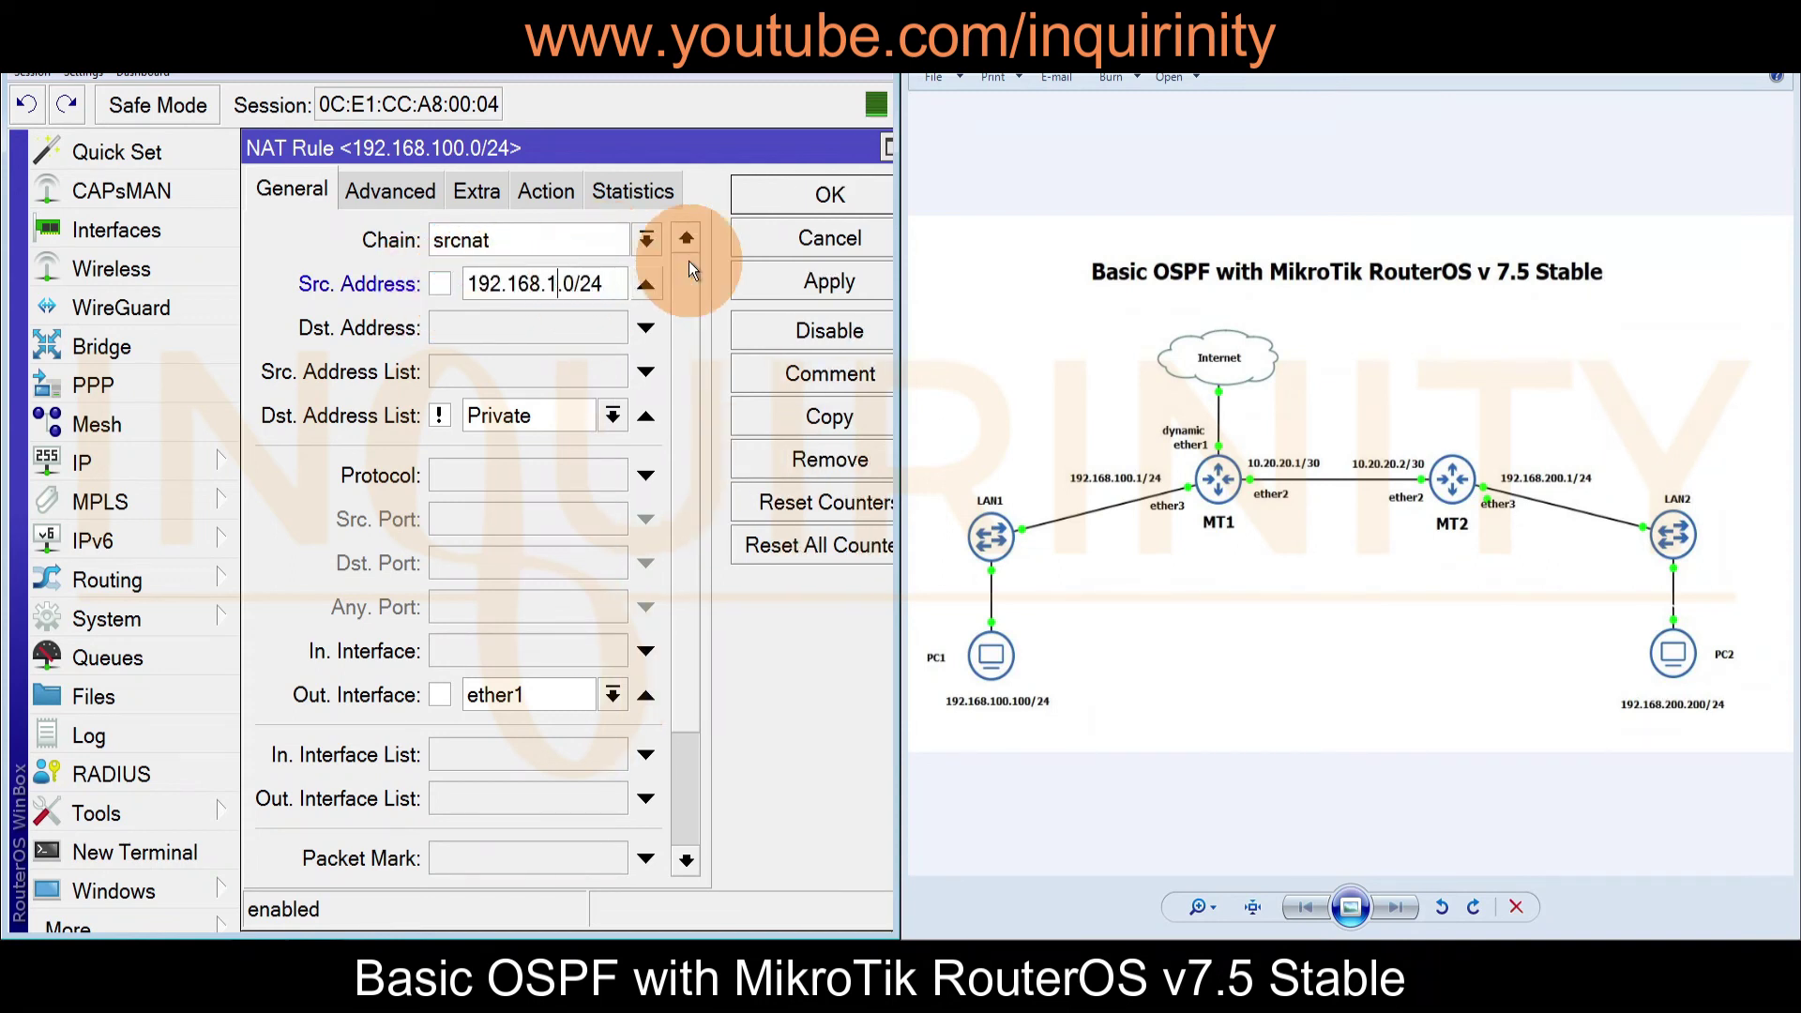
text(0)
click(594, 272)
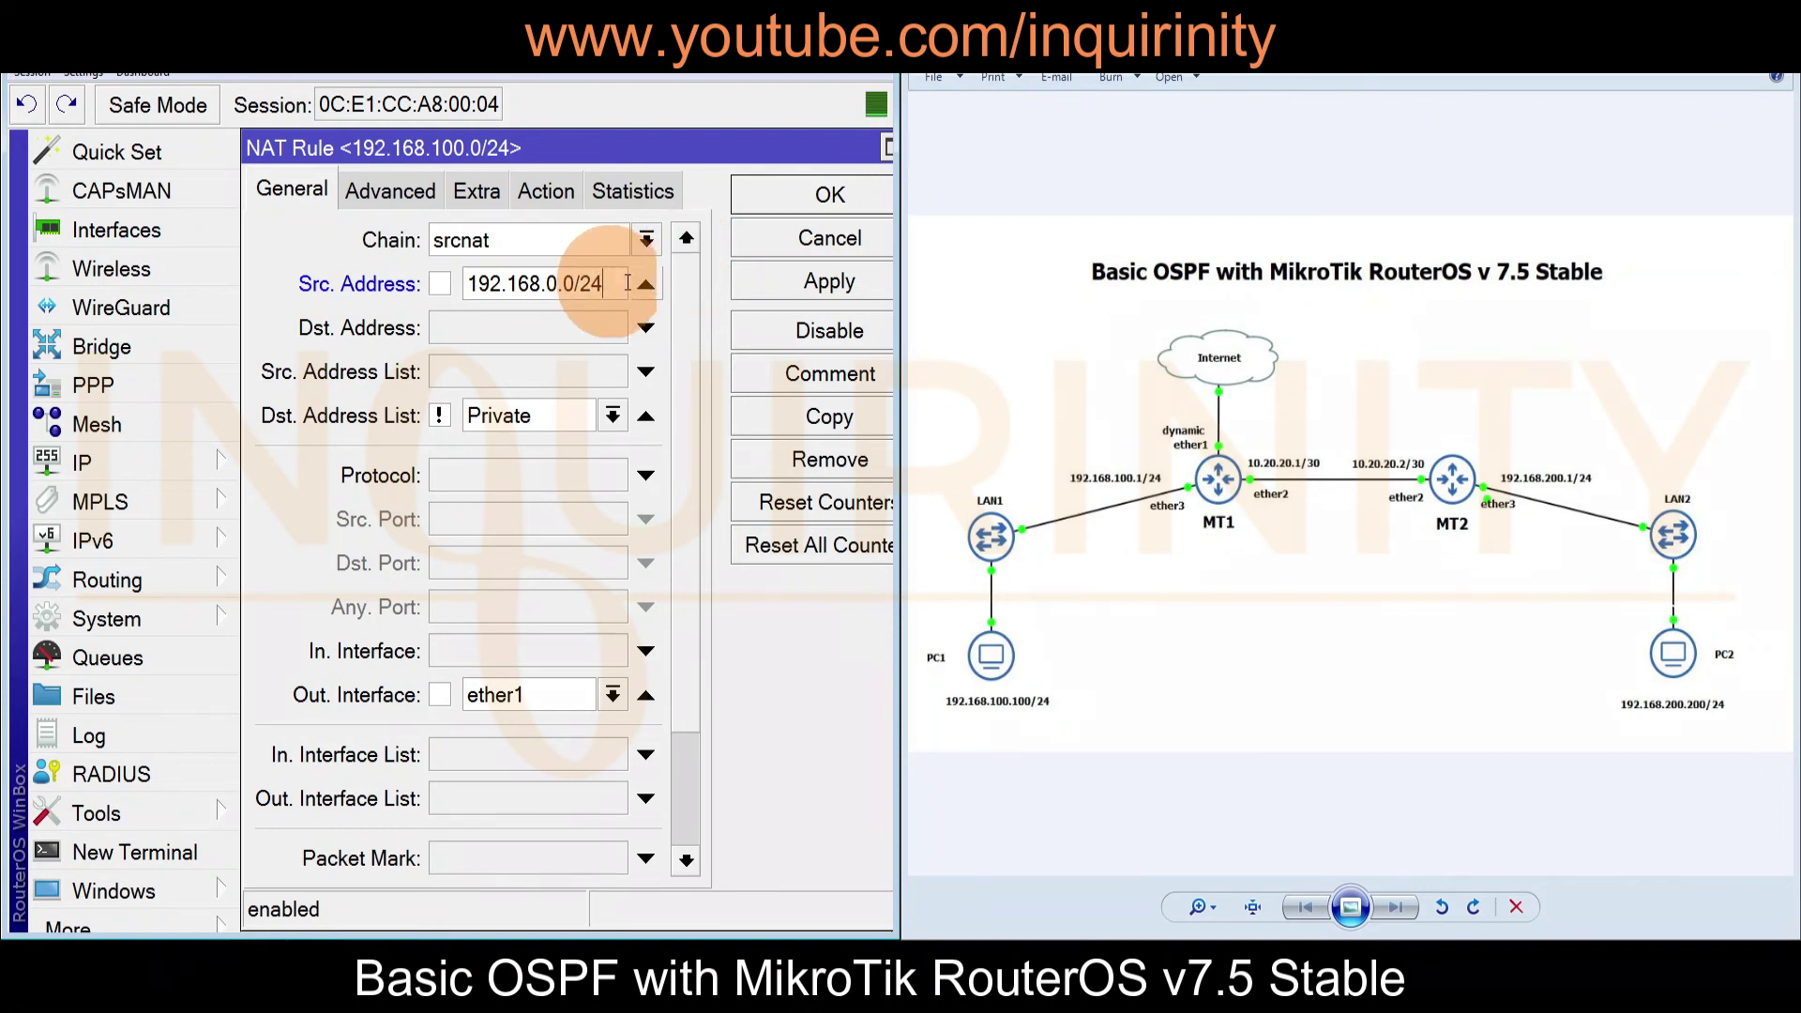
key(BackSpace)
key(BackSpace)
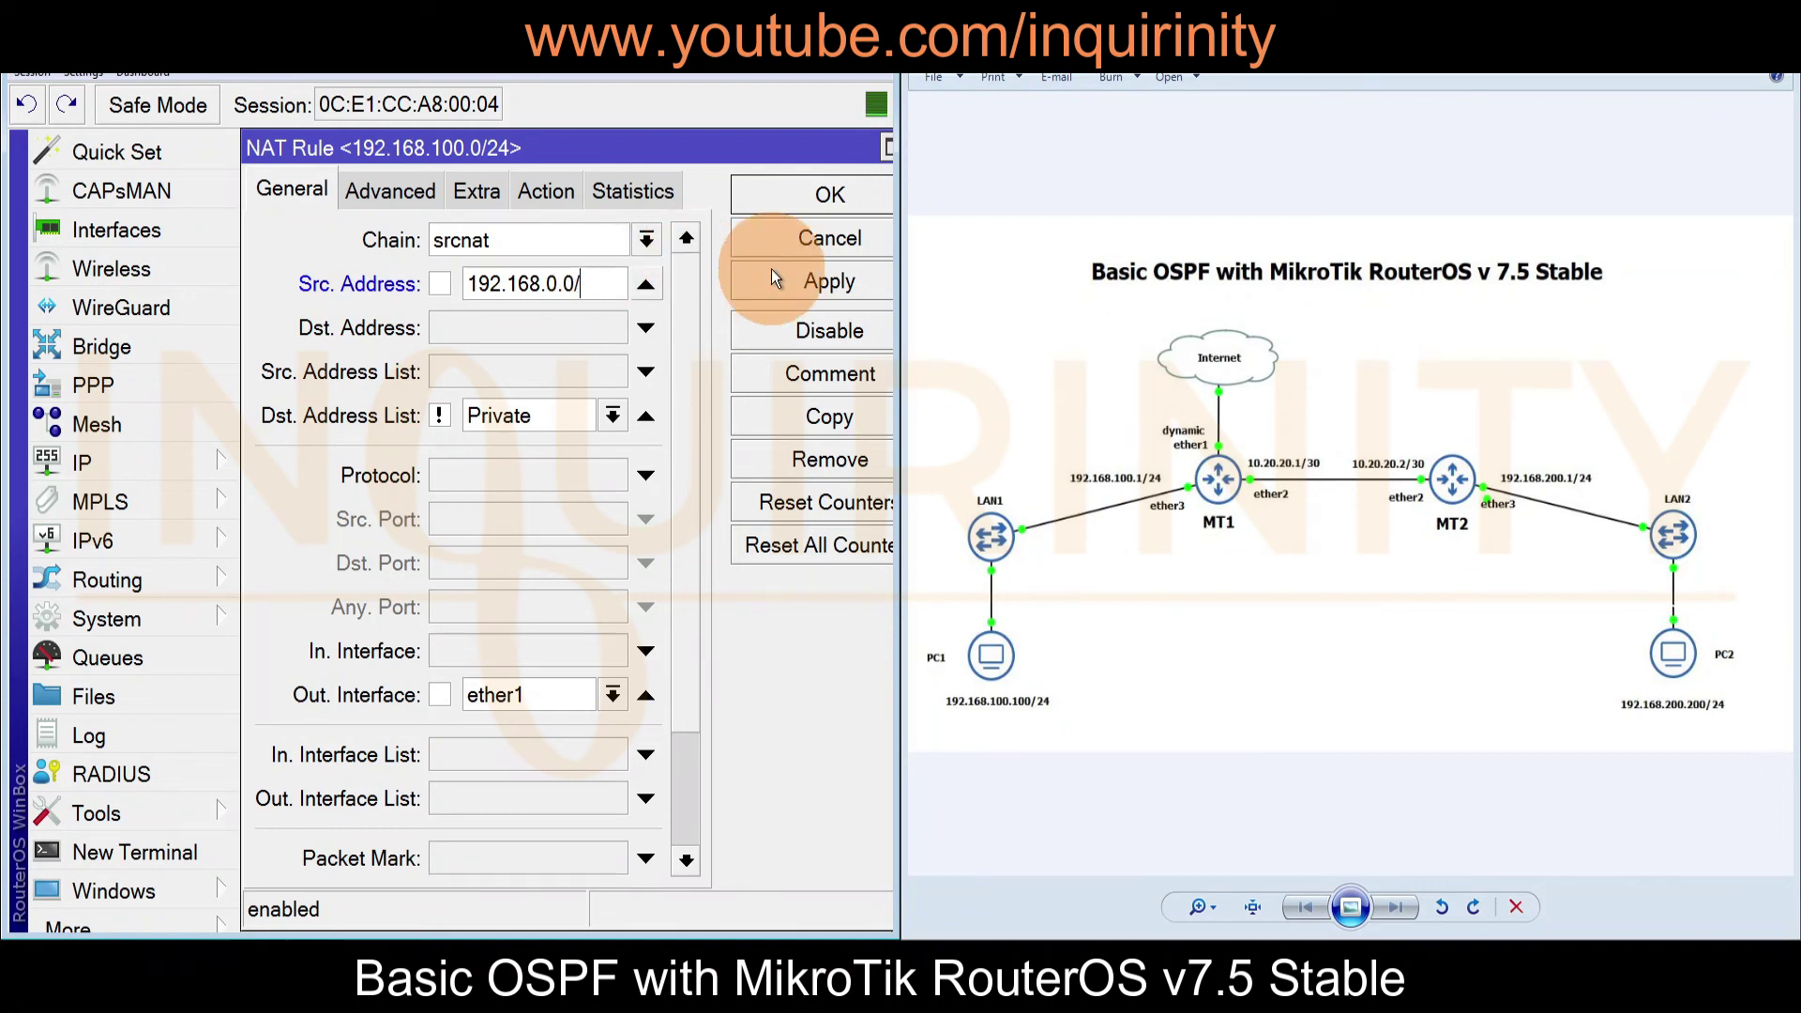
text(16)
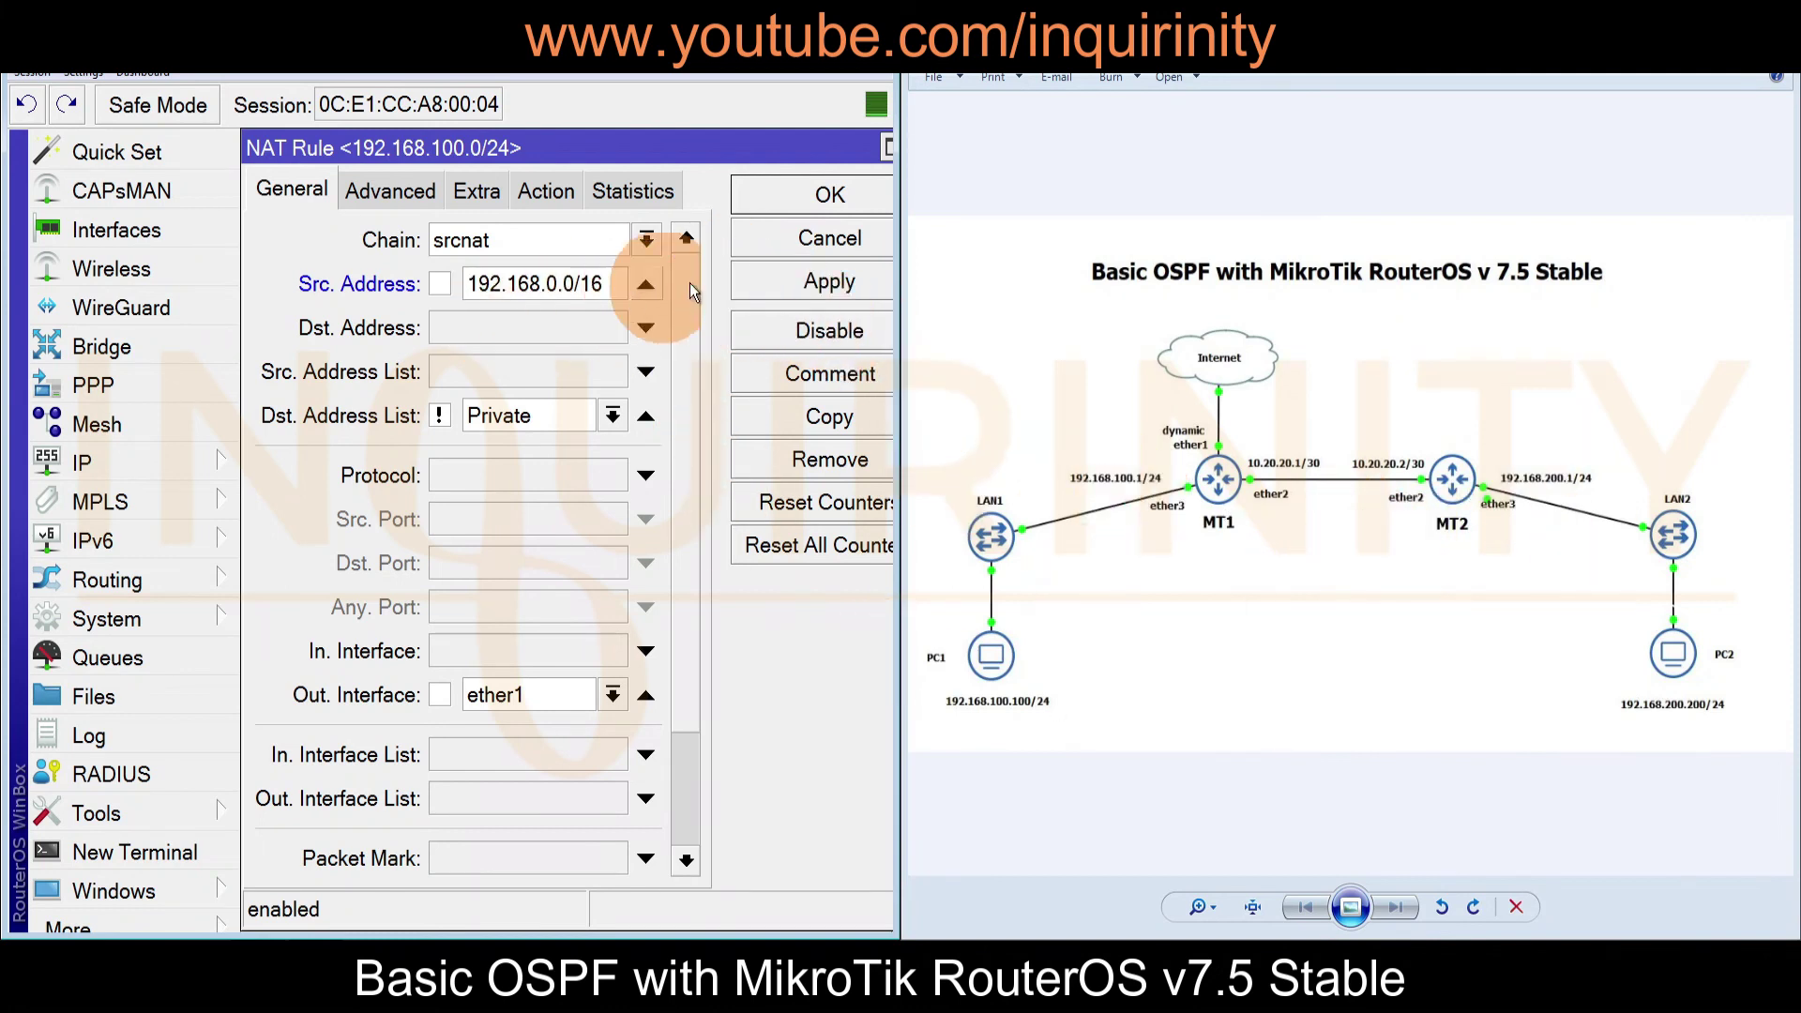
click(778, 285)
click(802, 208)
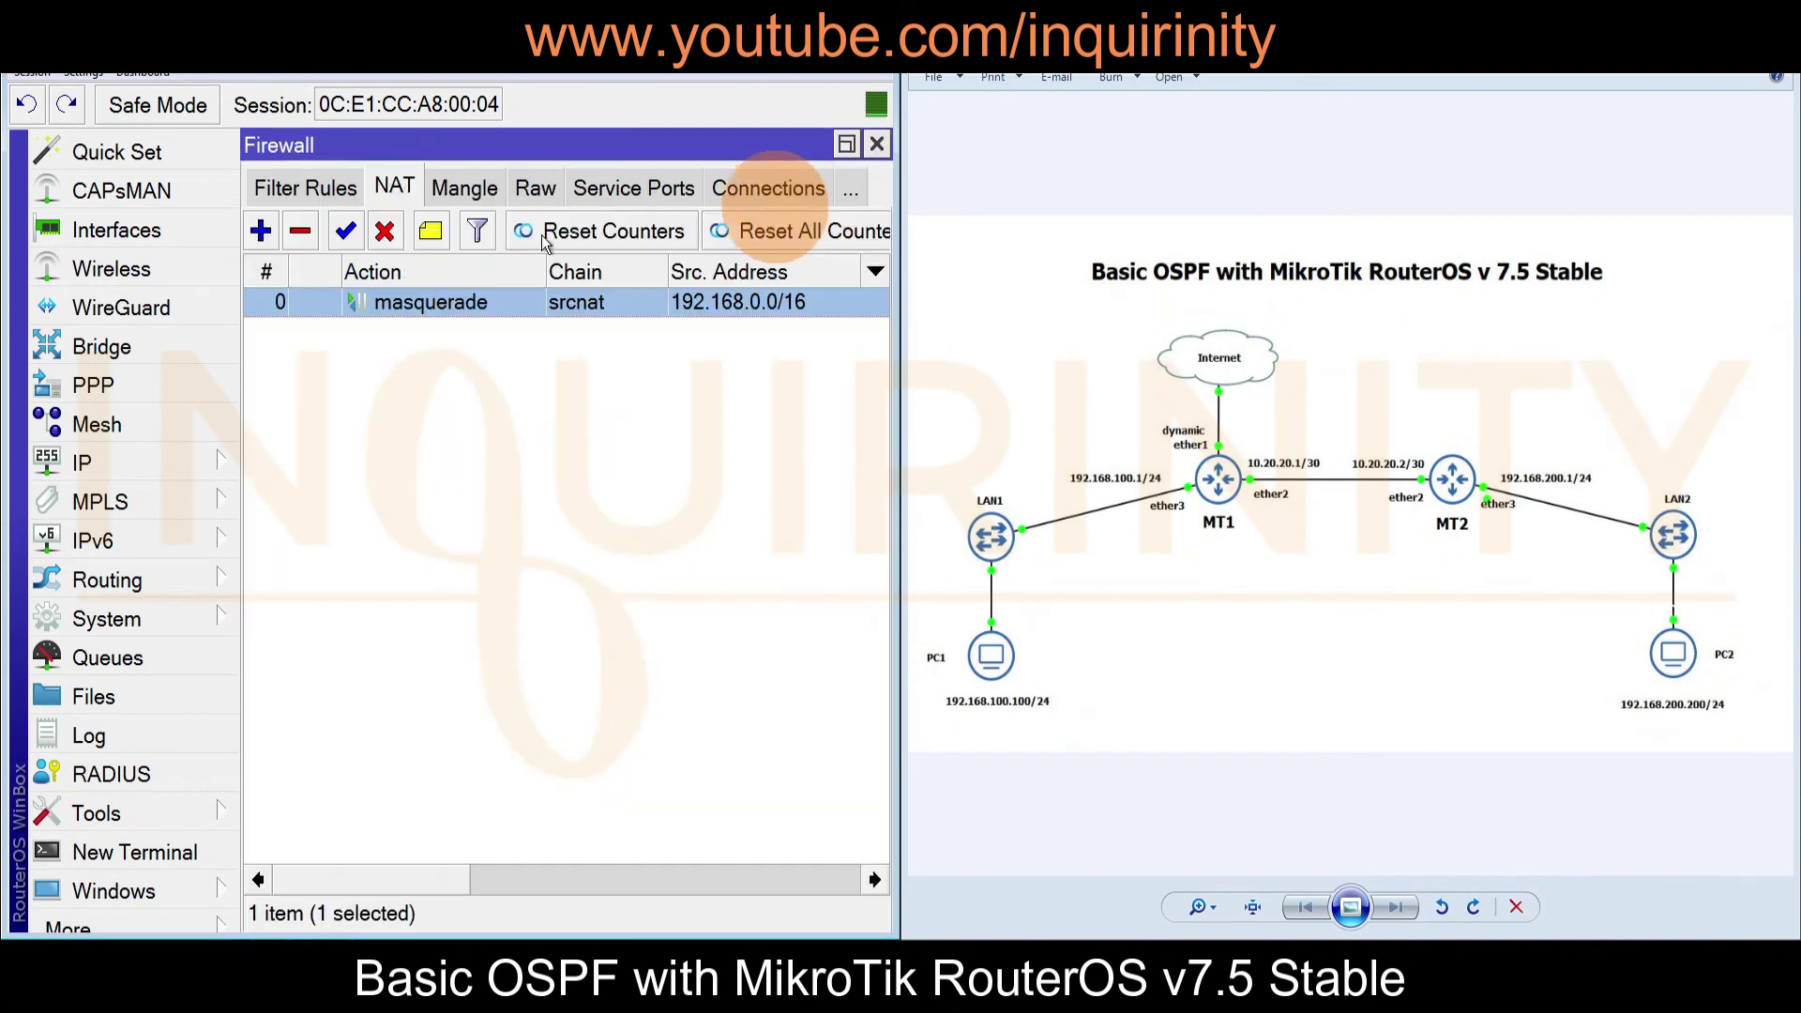
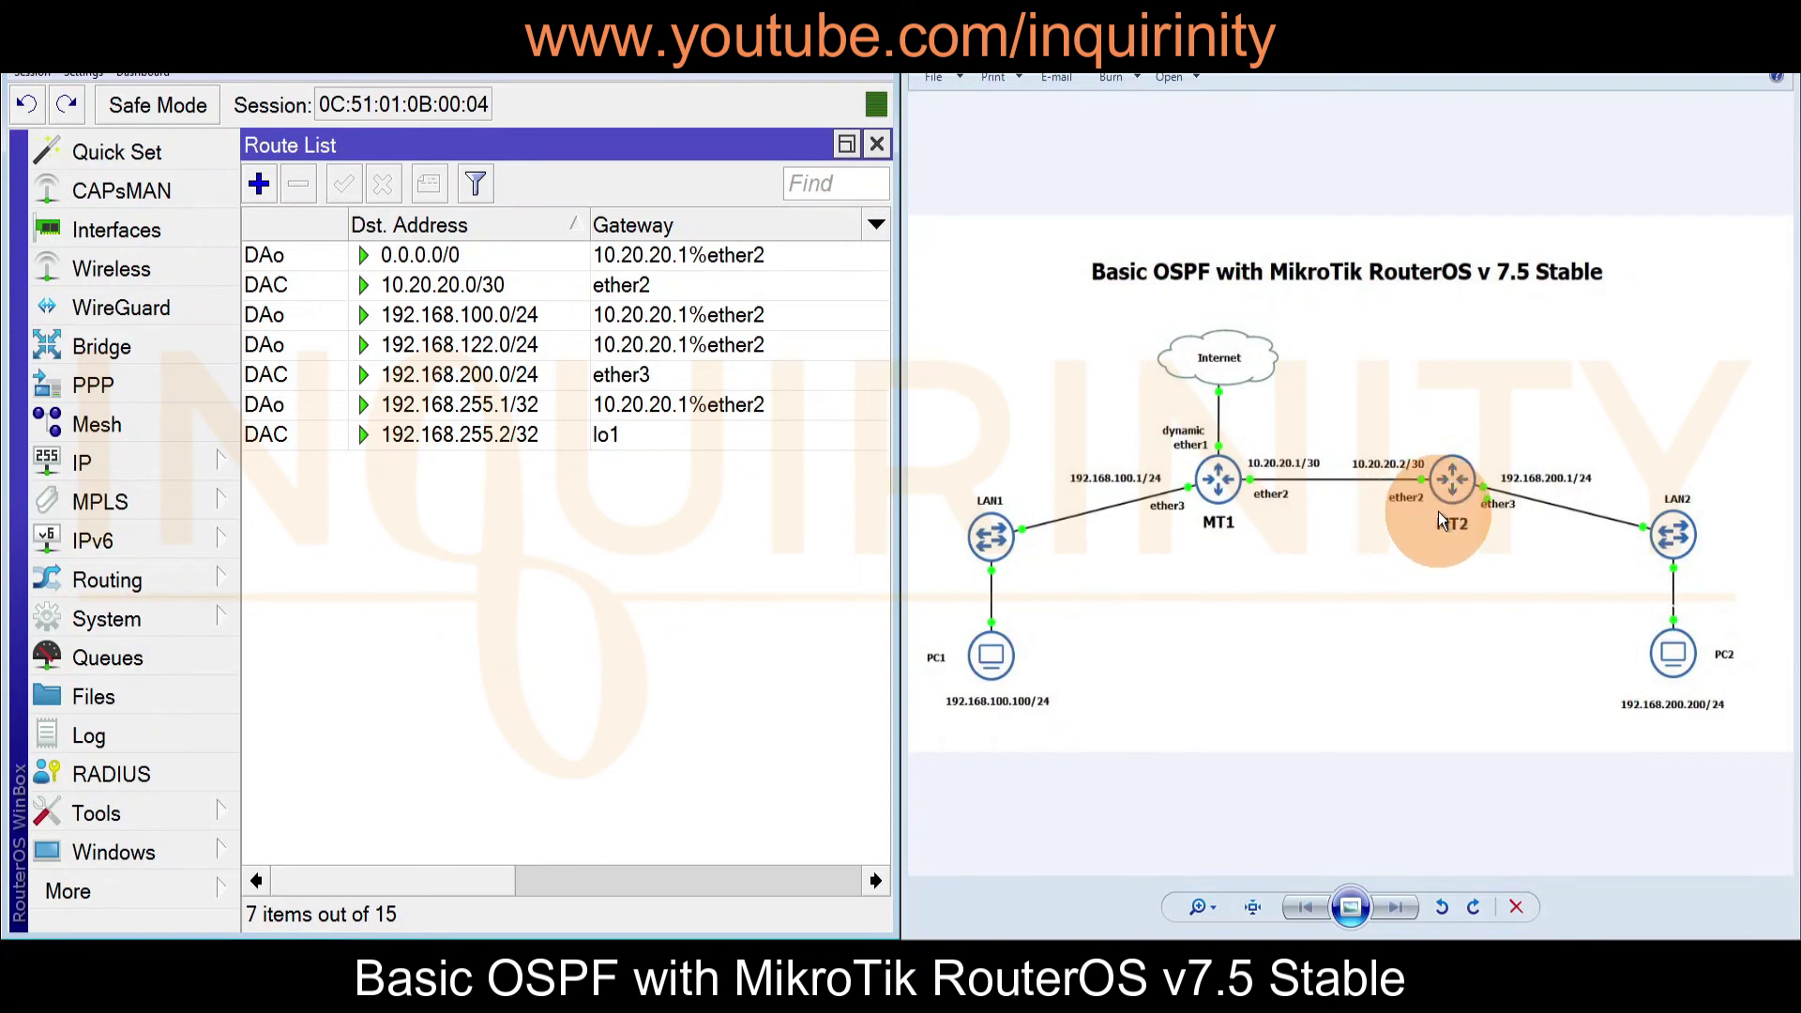
Review MT2's default, 192.168.100.0/24, 192.168.255.1/32 and 192.168.122.0/24 routes against the diagram, and check the meaning of the DAo flags
click(305, 260)
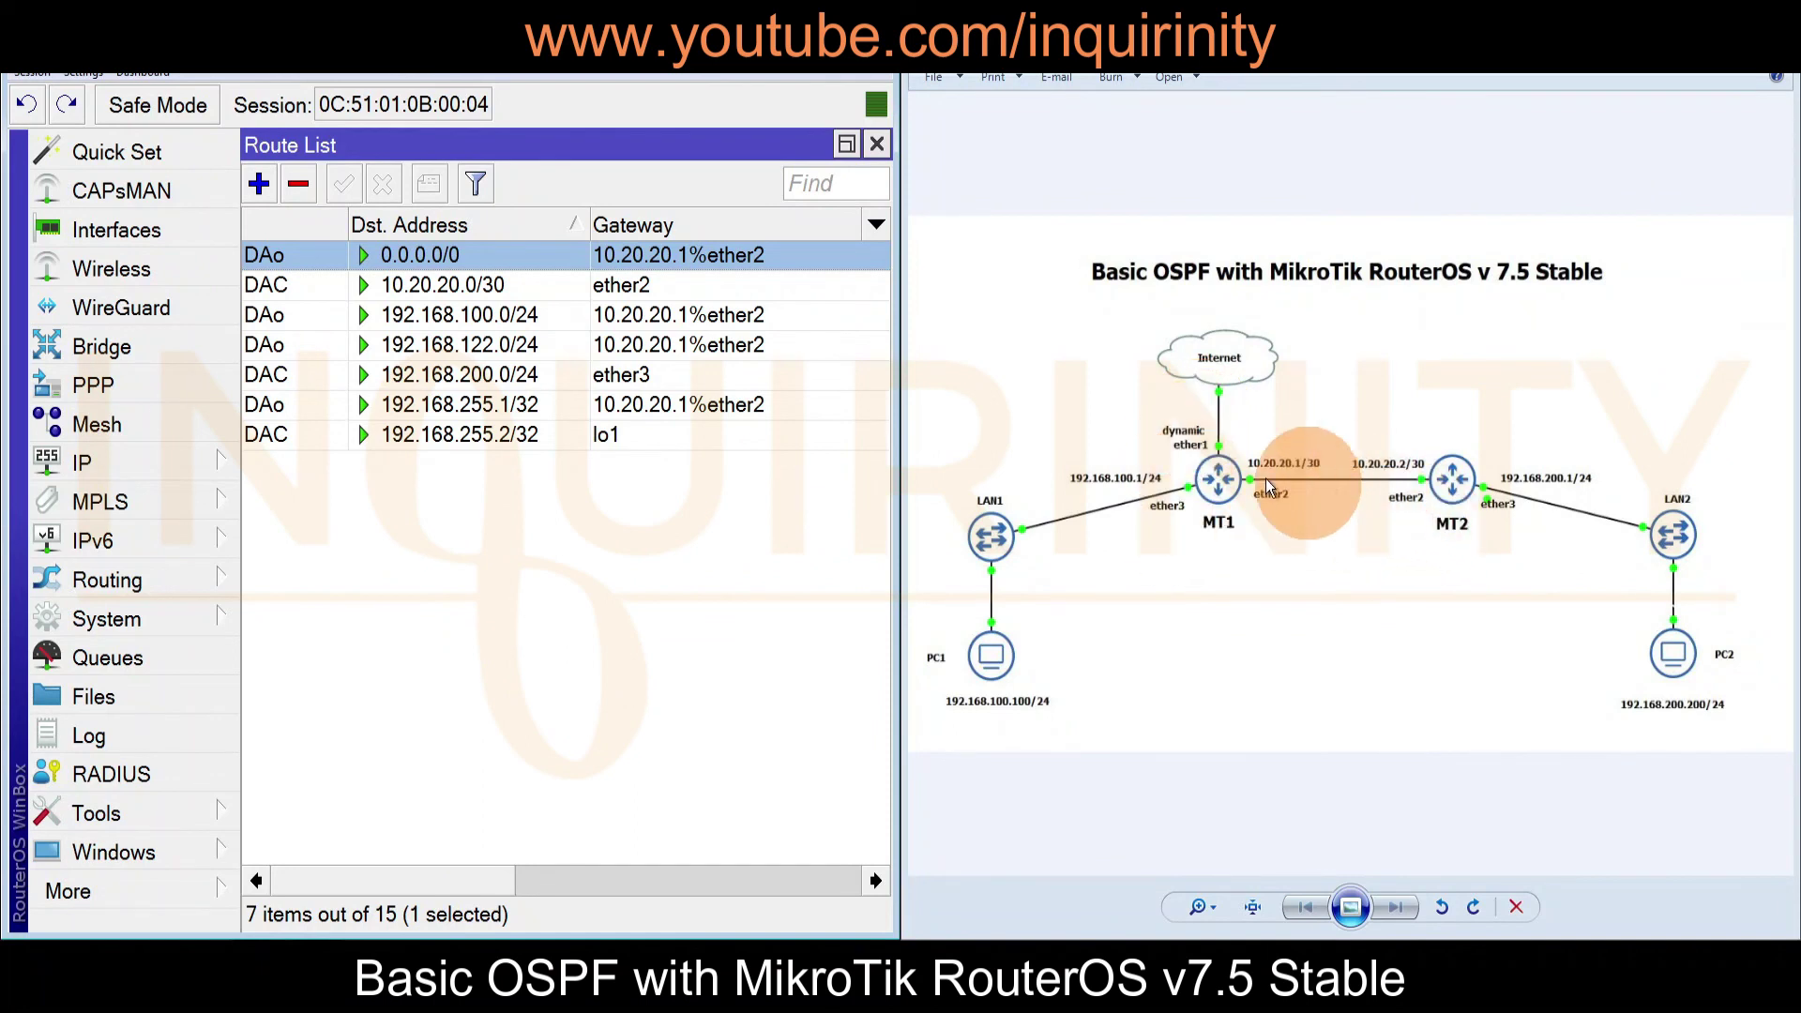
click(435, 319)
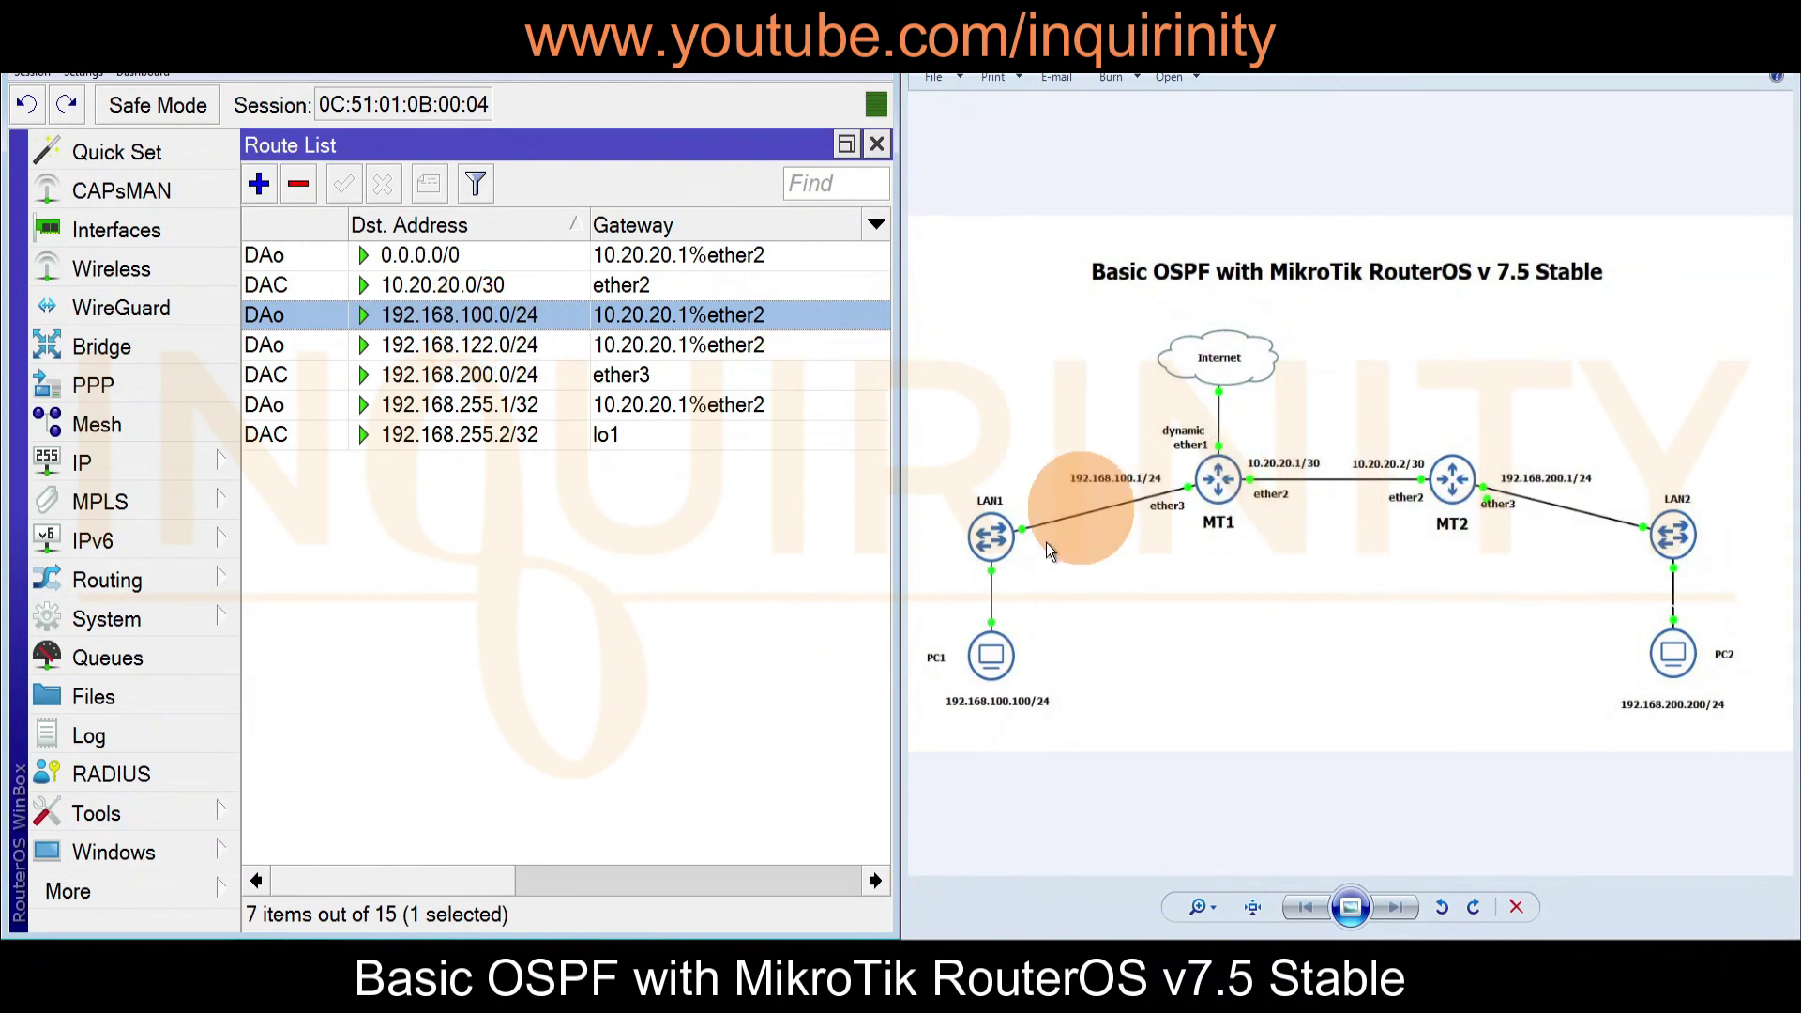
click(413, 417)
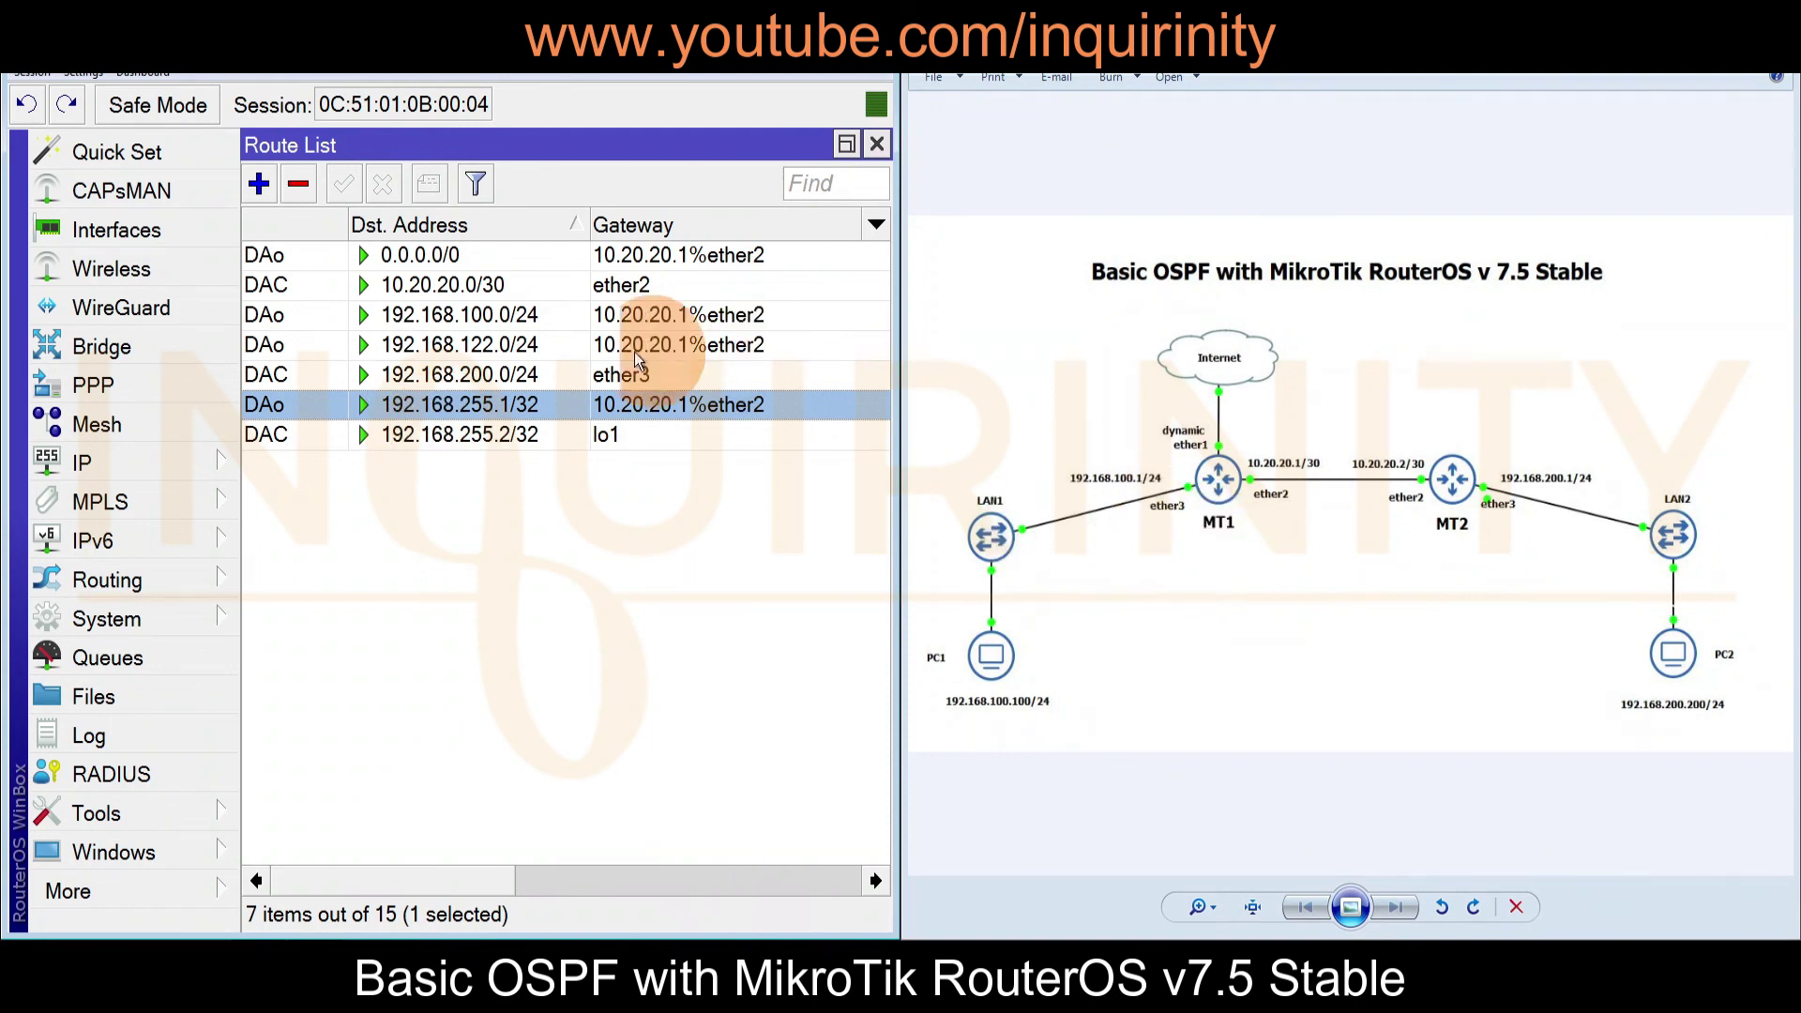
click(455, 347)
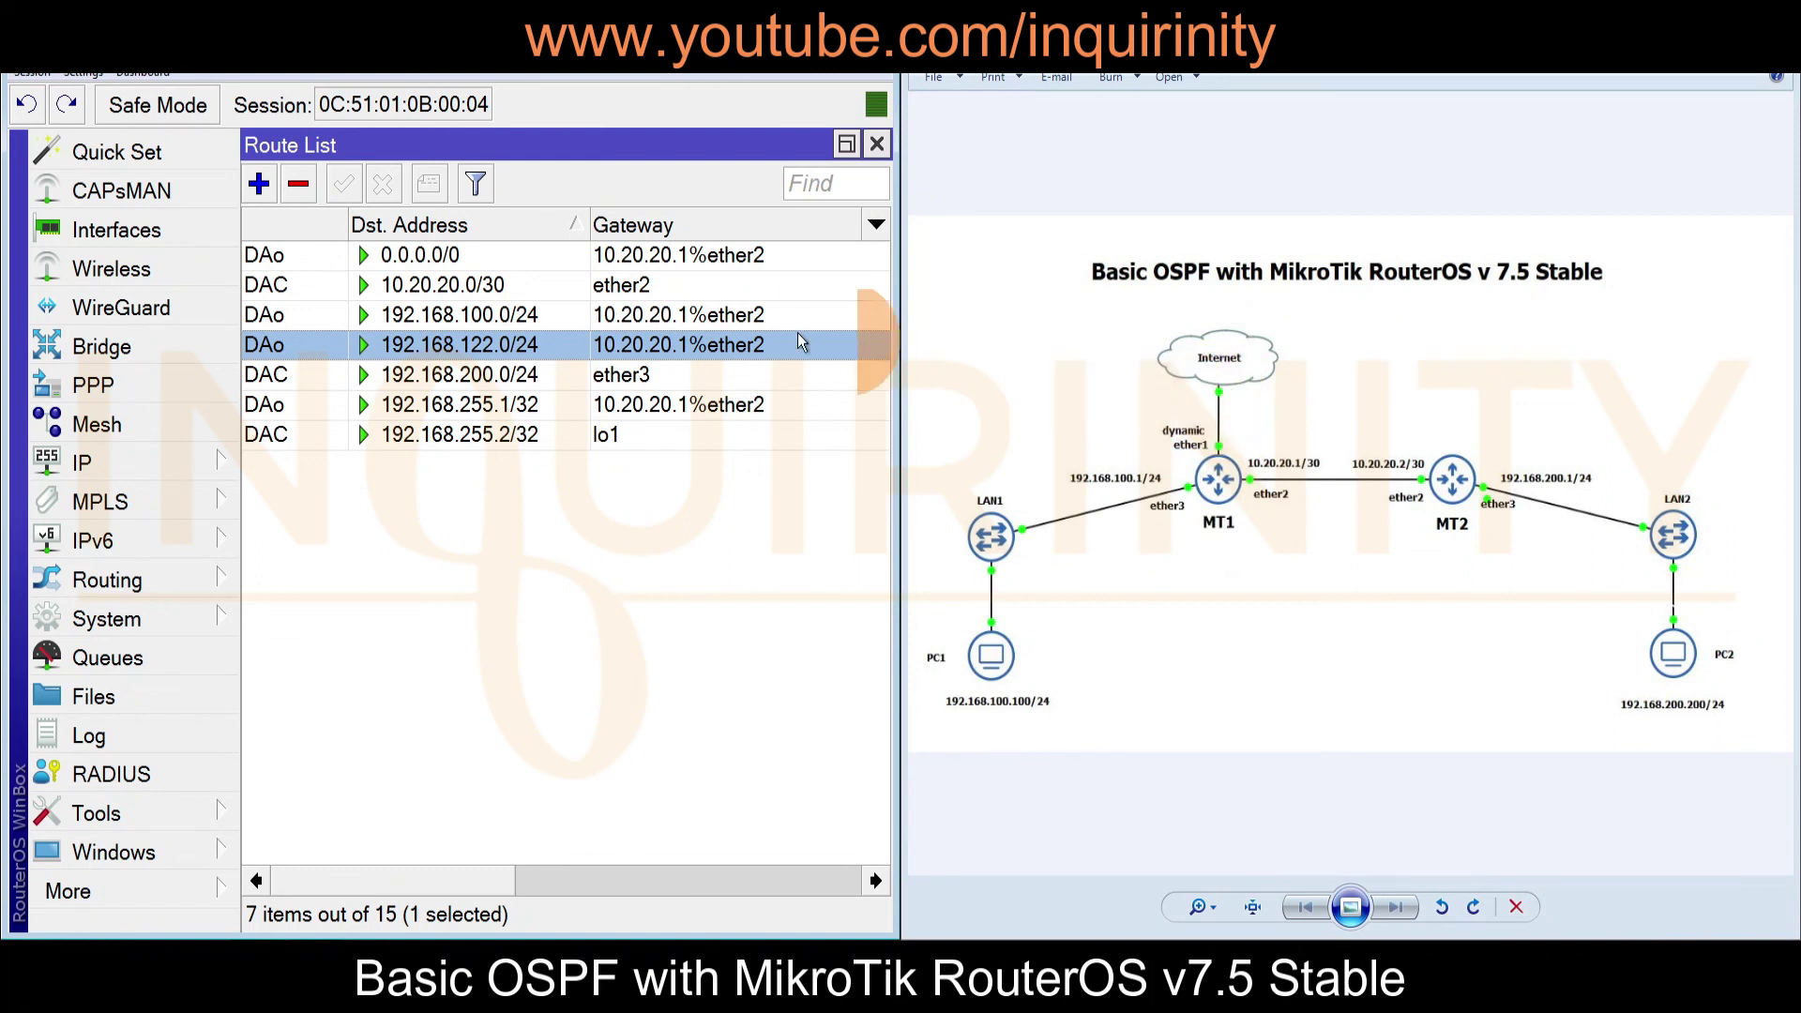
mouse_move(302, 346)
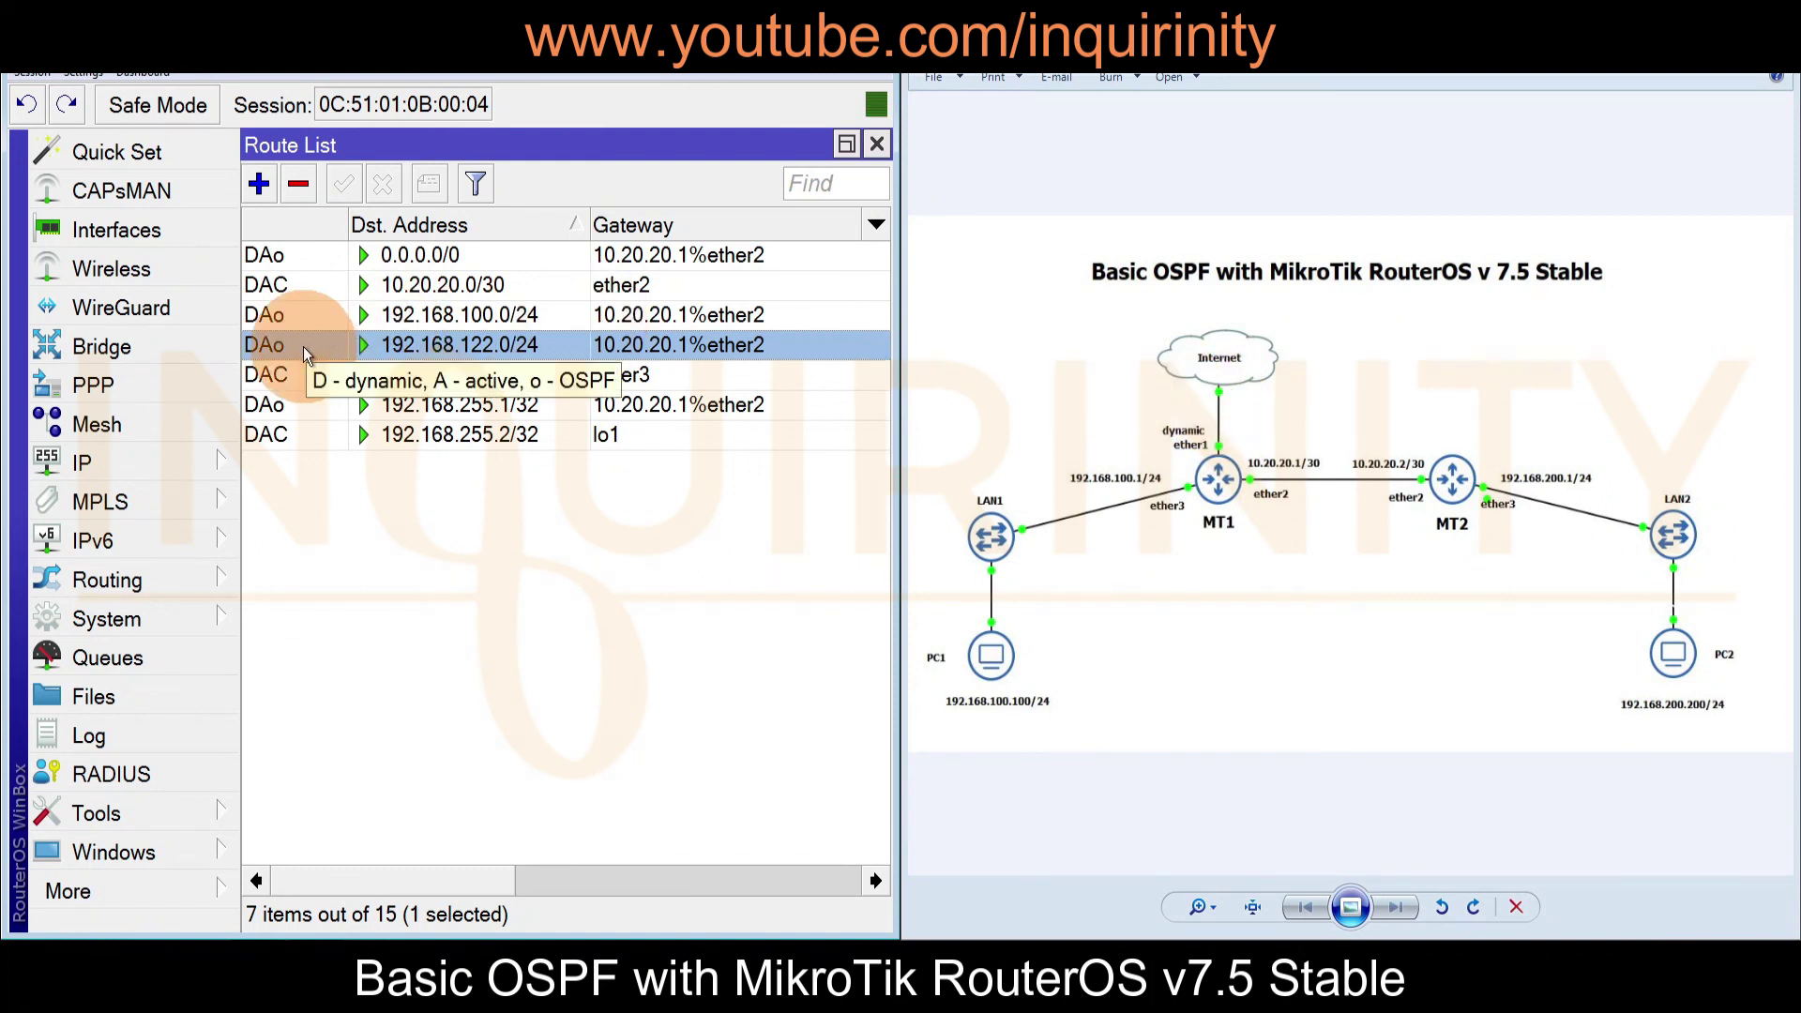